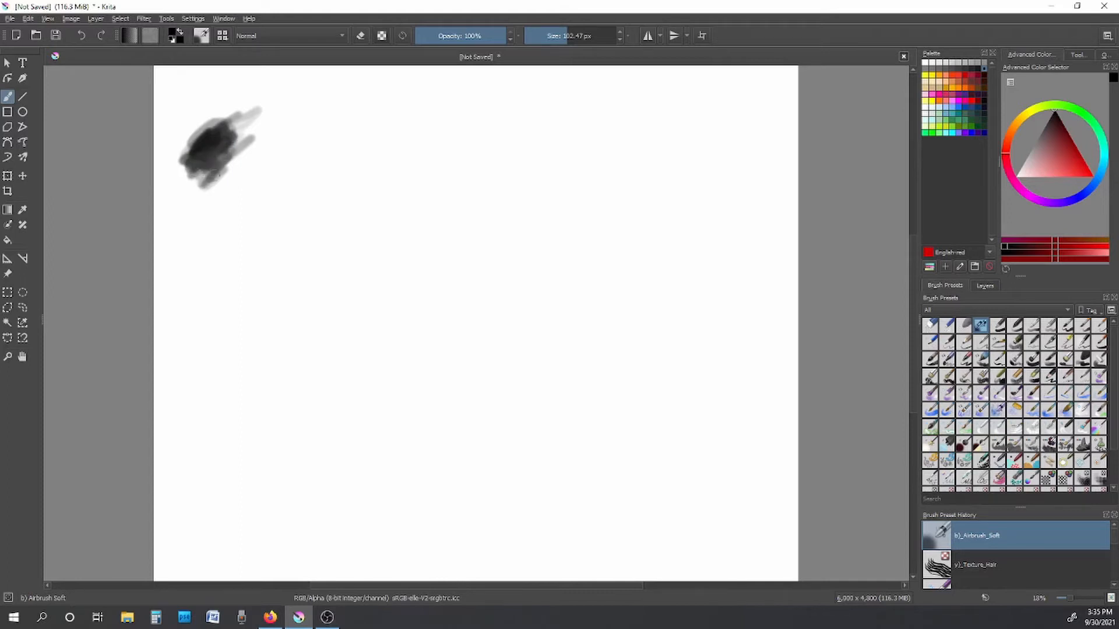
# Step: Paint black test strokes around the upper-left smudge with the Basic-1, Basic-2 Opacity and Basic-3 Flow brush presets
pyautogui.click(1000, 326)
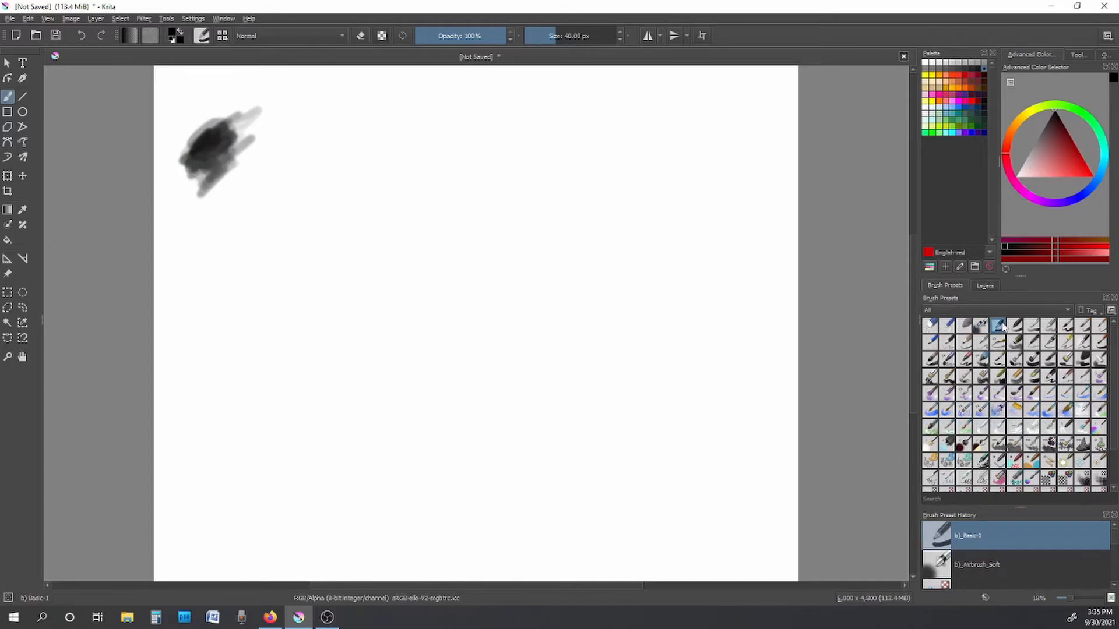
pyautogui.moveTo(259, 86)
pyautogui.mouseDown()
pyautogui.moveTo(243, 96)
pyautogui.moveTo(310, 69)
pyautogui.mouseUp()
pyautogui.click(1015, 325)
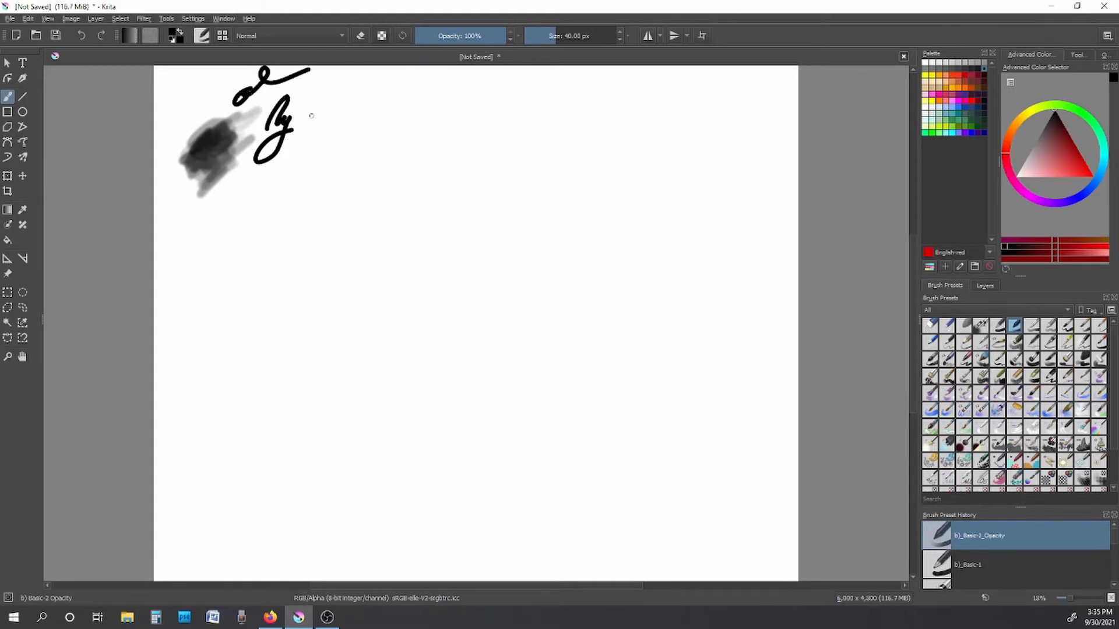
pyautogui.moveTo(305, 120)
pyautogui.mouseDown()
pyautogui.moveTo(331, 120)
pyautogui.moveTo(318, 105)
pyautogui.moveTo(294, 139)
pyautogui.moveTo(312, 143)
pyautogui.mouseUp()
pyautogui.moveTo(295, 162)
pyautogui.mouseDown()
pyautogui.moveTo(286, 175)
pyautogui.moveTo(314, 165)
pyautogui.moveTo(292, 150)
pyautogui.moveTo(240, 196)
pyautogui.mouseUp()
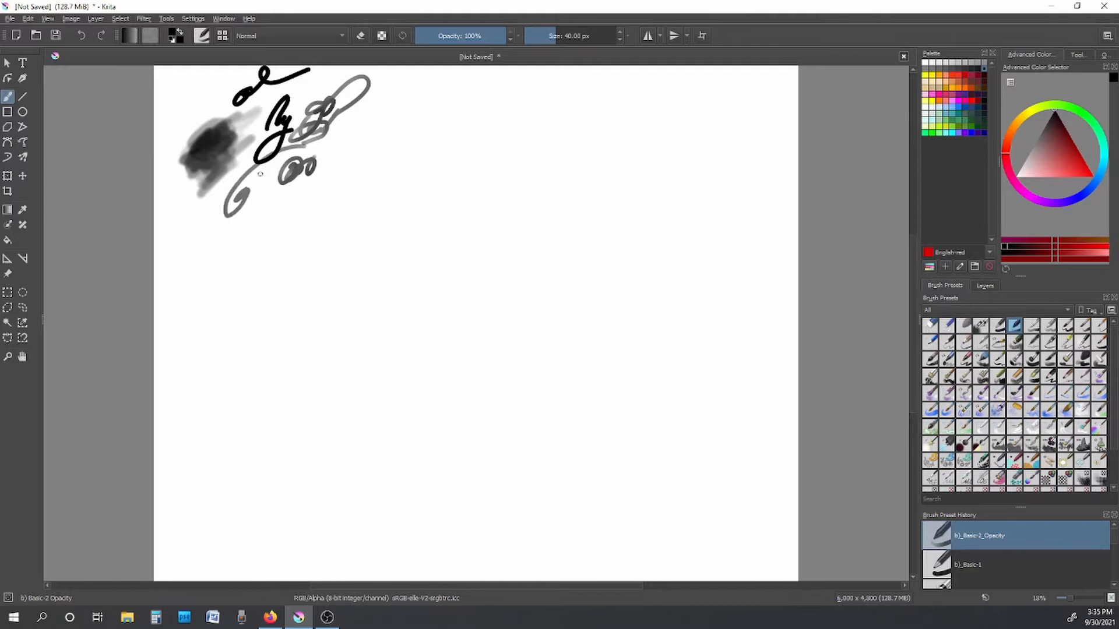
pyautogui.click(1035, 326)
pyautogui.moveTo(323, 152)
pyautogui.mouseDown()
pyautogui.moveTo(309, 167)
pyautogui.moveTo(359, 125)
pyautogui.moveTo(294, 203)
pyautogui.moveTo(351, 146)
pyautogui.moveTo(260, 224)
pyautogui.moveTo(293, 189)
pyautogui.mouseUp()
# Step: Clear all test strokes from the current layer to leave a blank canvas
pyautogui.click(28, 20)
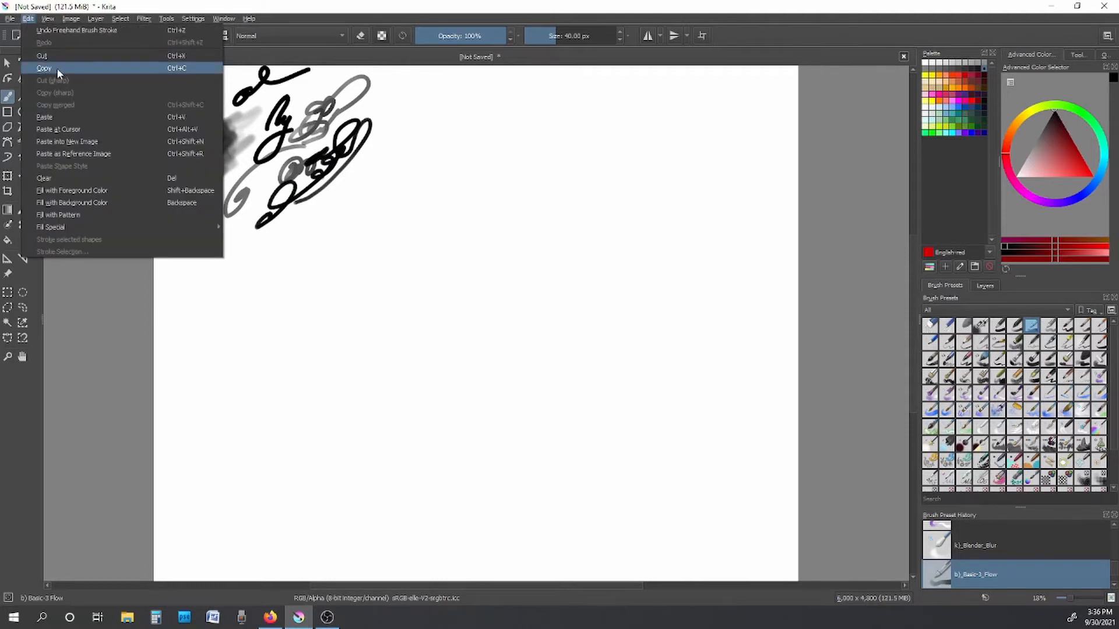
pyautogui.click(97, 178)
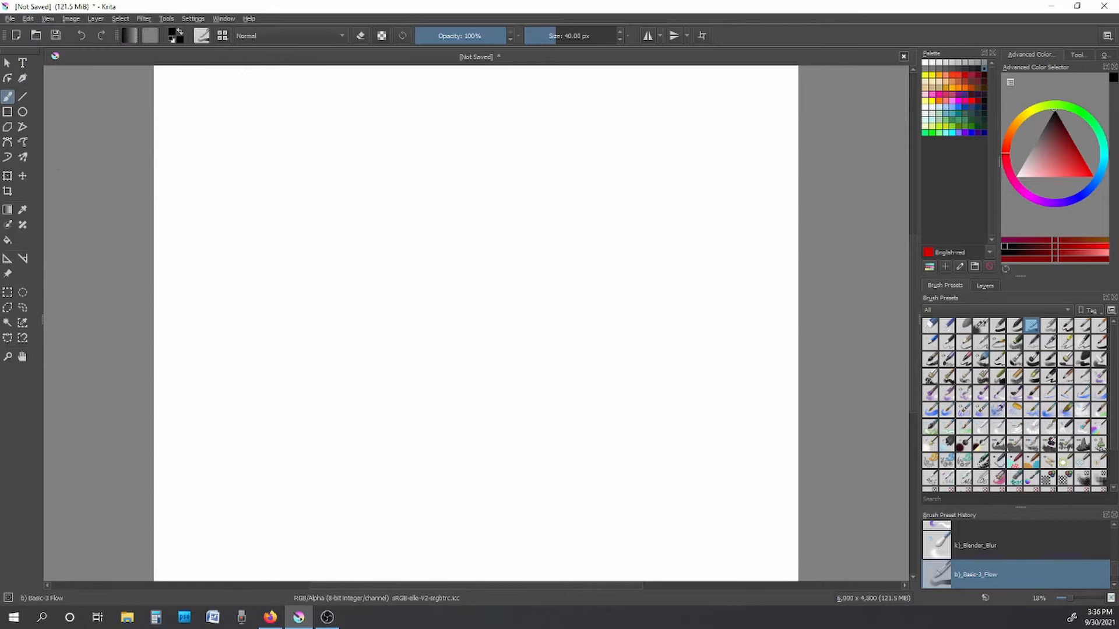
# Step: Paint sample strokes in the canvas's upper-left corner with the Basic-4 Flow Opacity and Basic-5 Size brush presets
pyautogui.click(1053, 325)
pyautogui.moveTo(213, 131)
pyautogui.mouseDown()
pyautogui.moveTo(240, 101)
pyautogui.moveTo(221, 124)
pyautogui.moveTo(184, 121)
pyautogui.moveTo(197, 105)
pyautogui.moveTo(170, 132)
pyautogui.moveTo(188, 134)
pyautogui.moveTo(173, 154)
pyautogui.moveTo(185, 134)
pyautogui.mouseUp()
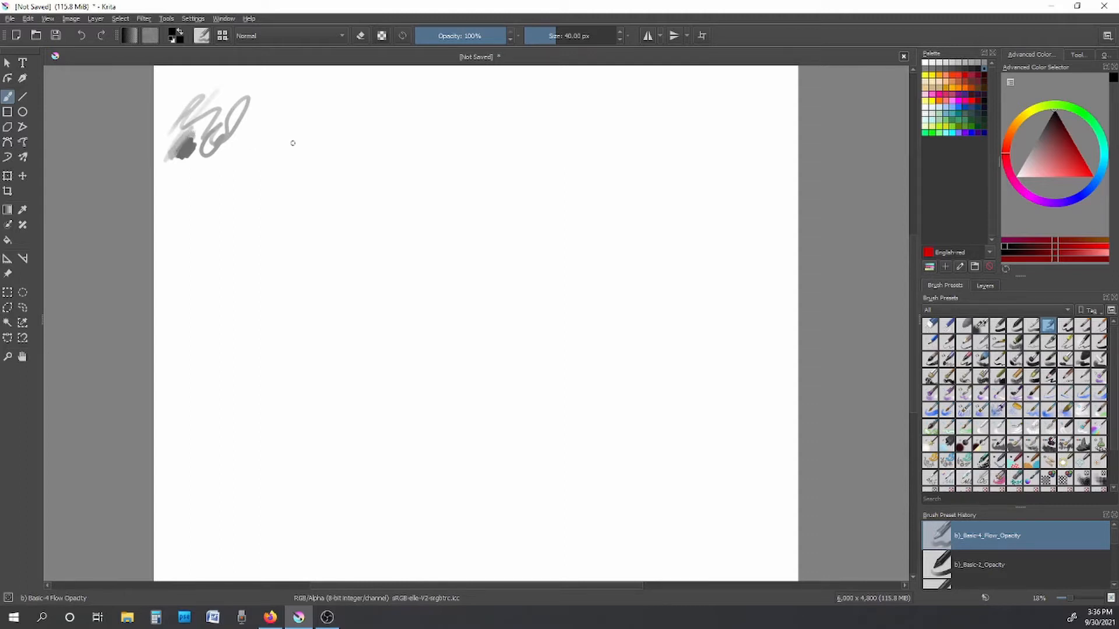
pyautogui.click(1071, 326)
pyautogui.moveTo(261, 137)
pyautogui.mouseDown()
pyautogui.moveTo(283, 106)
pyautogui.moveTo(277, 140)
pyautogui.moveTo(335, 86)
pyautogui.moveTo(296, 125)
pyautogui.moveTo(253, 135)
pyautogui.moveTo(265, 128)
pyautogui.moveTo(247, 146)
pyautogui.moveTo(278, 103)
pyautogui.moveTo(258, 97)
pyautogui.moveTo(250, 112)
pyautogui.moveTo(257, 96)
pyautogui.moveTo(291, 83)
pyautogui.mouseUp()
# Step: Paint sample strokes below the first ones with the Basic-5 Size Opacity and Basic-6 Details brush presets
pyautogui.click(1082, 325)
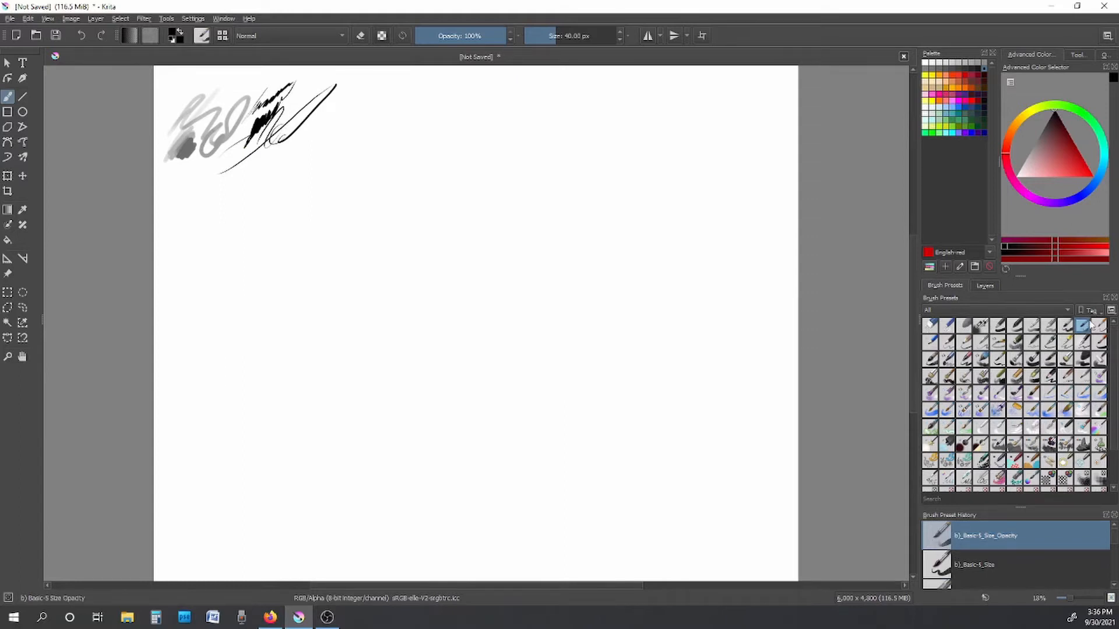
pyautogui.moveTo(187, 207)
pyautogui.mouseDown()
pyautogui.moveTo(200, 213)
pyautogui.moveTo(221, 195)
pyautogui.moveTo(191, 224)
pyautogui.moveTo(171, 192)
pyautogui.moveTo(187, 178)
pyautogui.moveTo(194, 201)
pyautogui.moveTo(166, 178)
pyautogui.moveTo(183, 165)
pyautogui.moveTo(166, 198)
pyautogui.mouseUp()
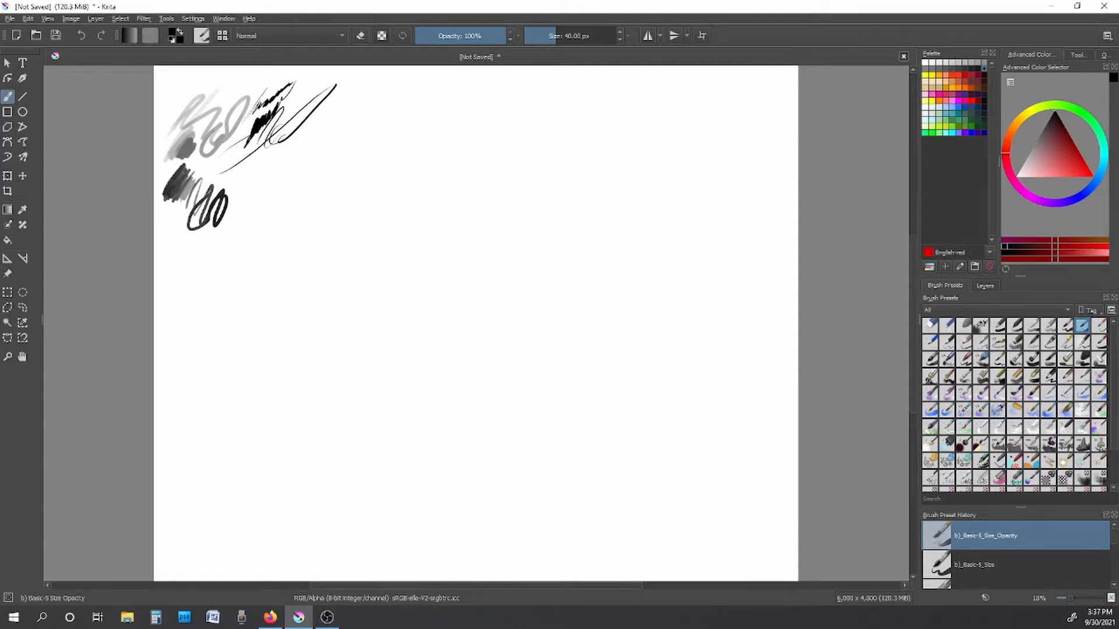
pyautogui.click(1100, 325)
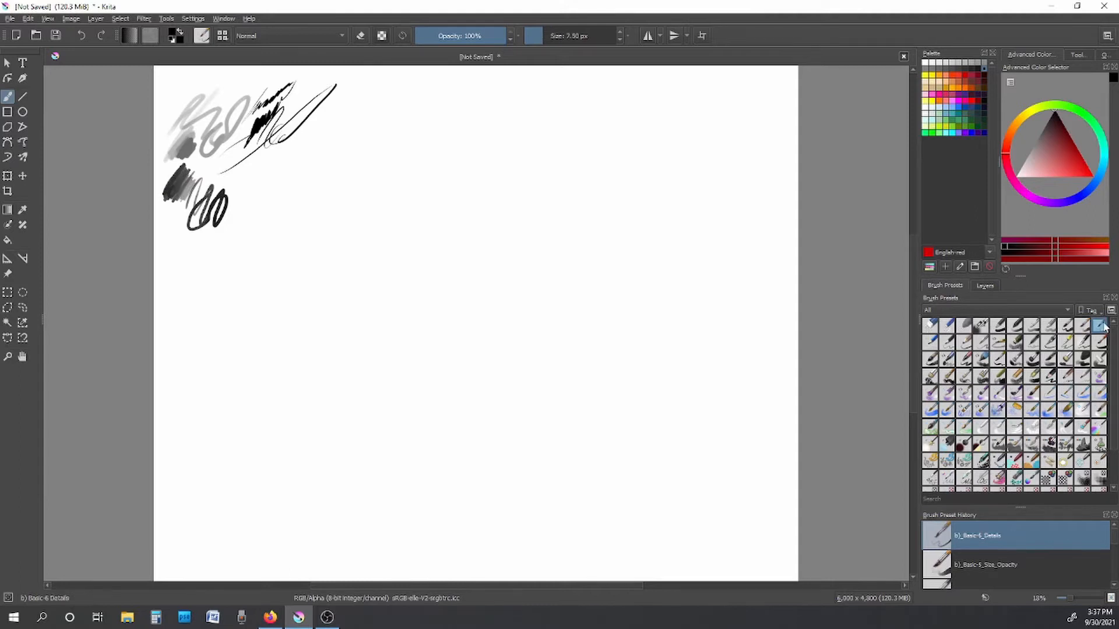
pyautogui.moveTo(280, 163); pyautogui.dragTo(258, 188)
# Step: Try the Pencil-1 Hard and Pencil-2 presets, adding short hatching strokes beside the Basic-6 Details sample
pyautogui.click(931, 342)
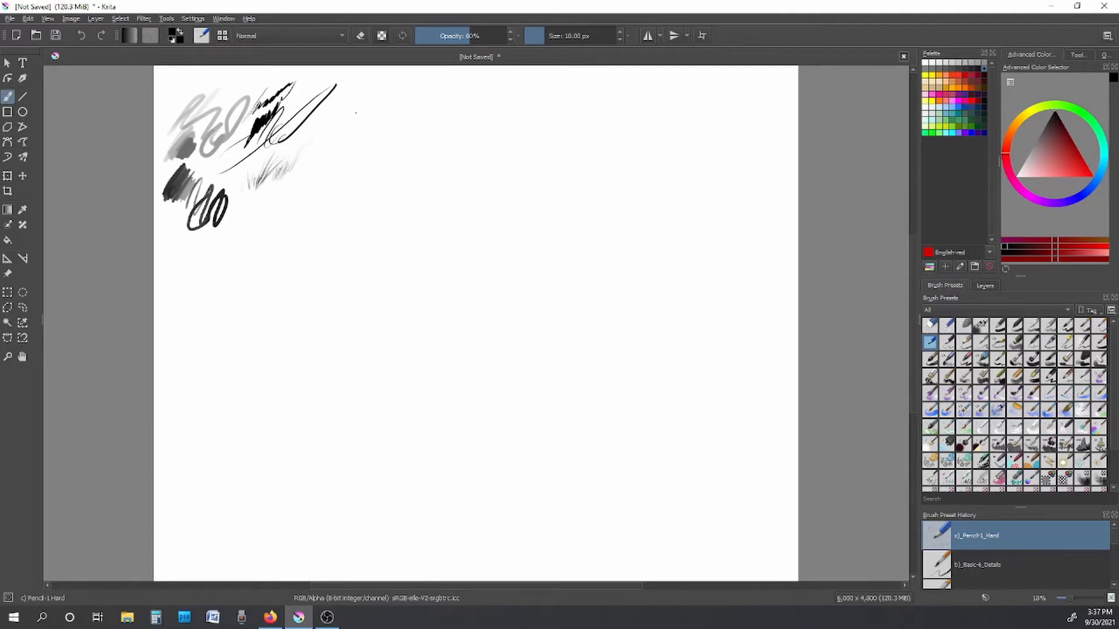
pyautogui.click(950, 342)
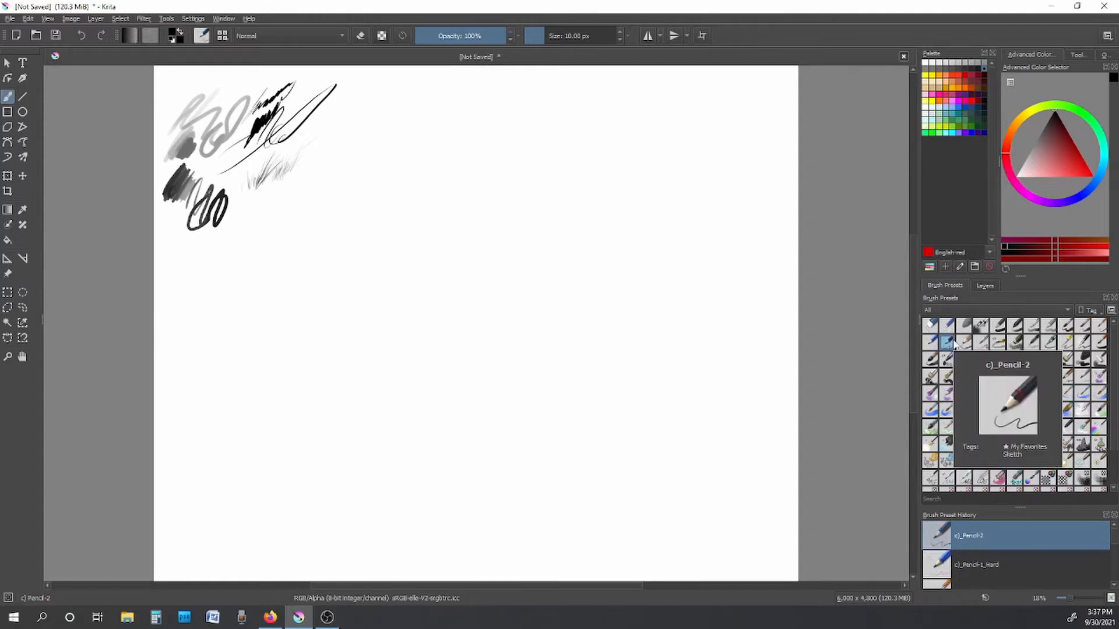
pyautogui.moveTo(299, 175); pyautogui.dragTo(321, 146)
pyautogui.moveTo(300, 171)
pyautogui.mouseDown()
pyautogui.moveTo(317, 151)
pyautogui.moveTo(304, 149)
pyautogui.mouseUp()
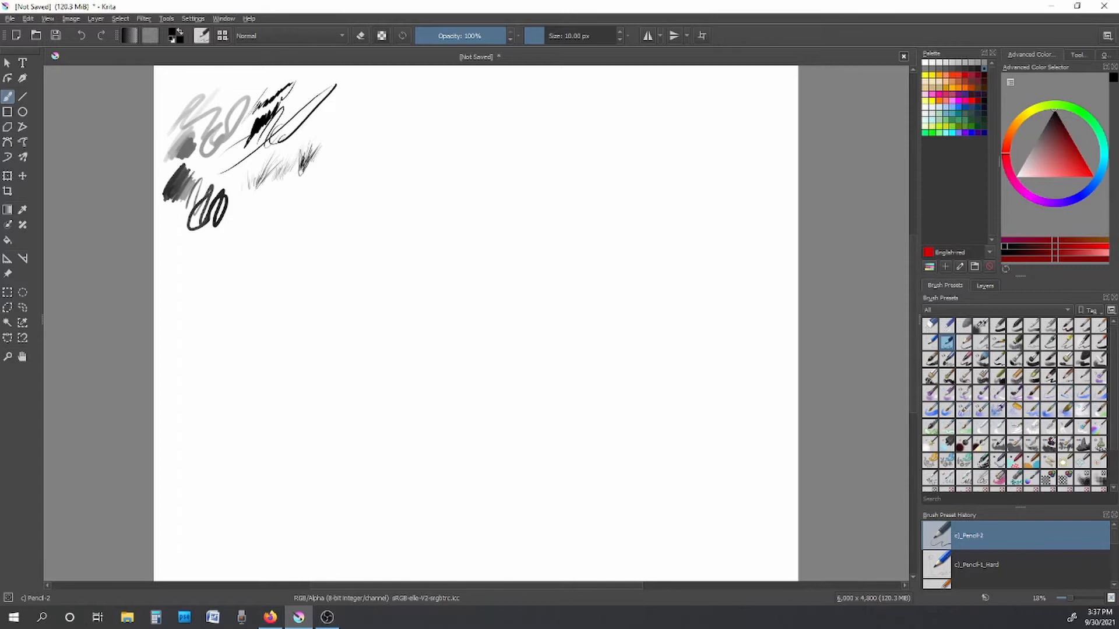
# Step: Add a patch of hatching beneath the Pencil-2 sample with the Pencil-3 Large 4B preset
pyautogui.click(967, 343)
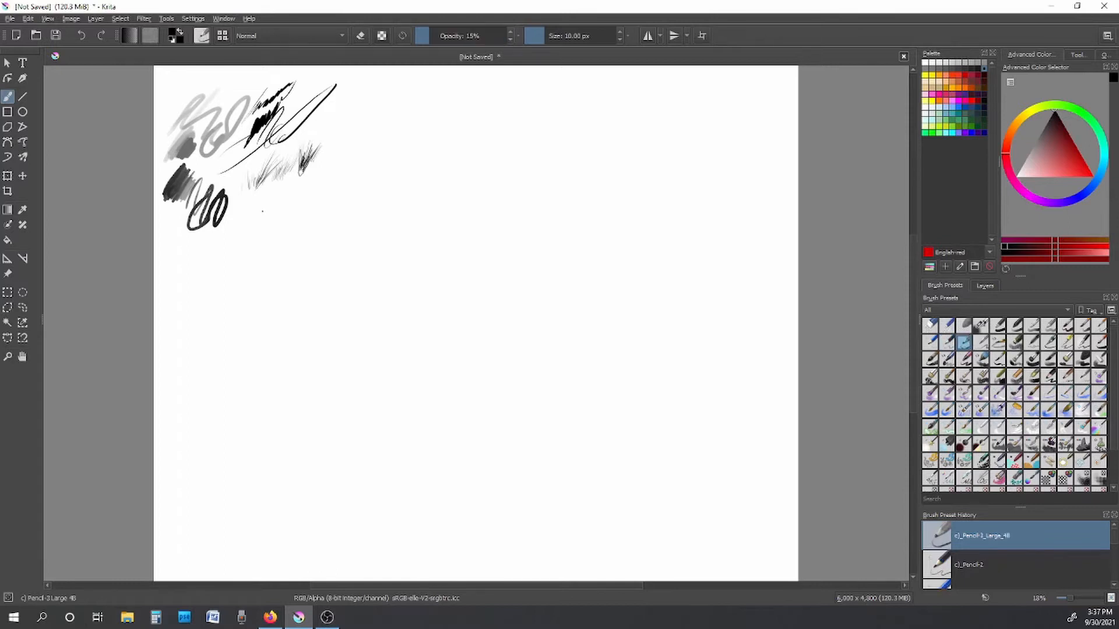
pyautogui.moveTo(265, 211)
pyautogui.mouseDown()
pyautogui.moveTo(278, 183)
pyautogui.moveTo(293, 191)
pyautogui.mouseUp()
pyautogui.moveTo(283, 221); pyautogui.dragTo(301, 188)
pyautogui.moveTo(297, 207); pyautogui.dragTo(316, 173)
pyautogui.moveTo(285, 213); pyautogui.dragTo(290, 183)
pyautogui.moveTo(285, 210); pyautogui.dragTo(292, 188)
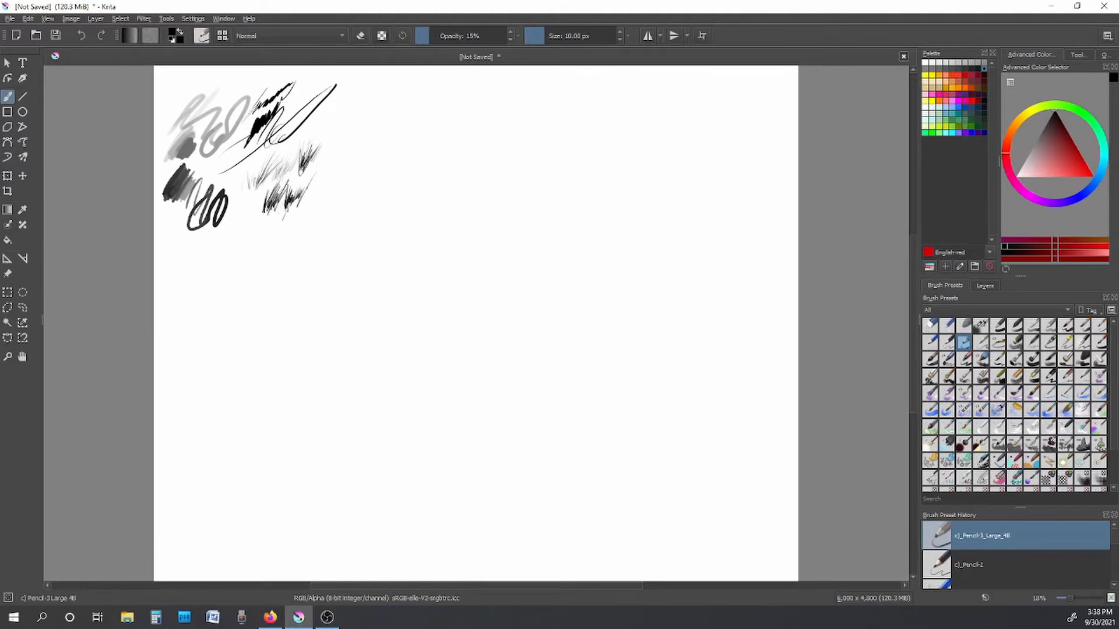
# Step: Hatch a group of upward strokes beside the Pencil-2 sample with the Pencil-4 Soft preset
pyautogui.click(982, 344)
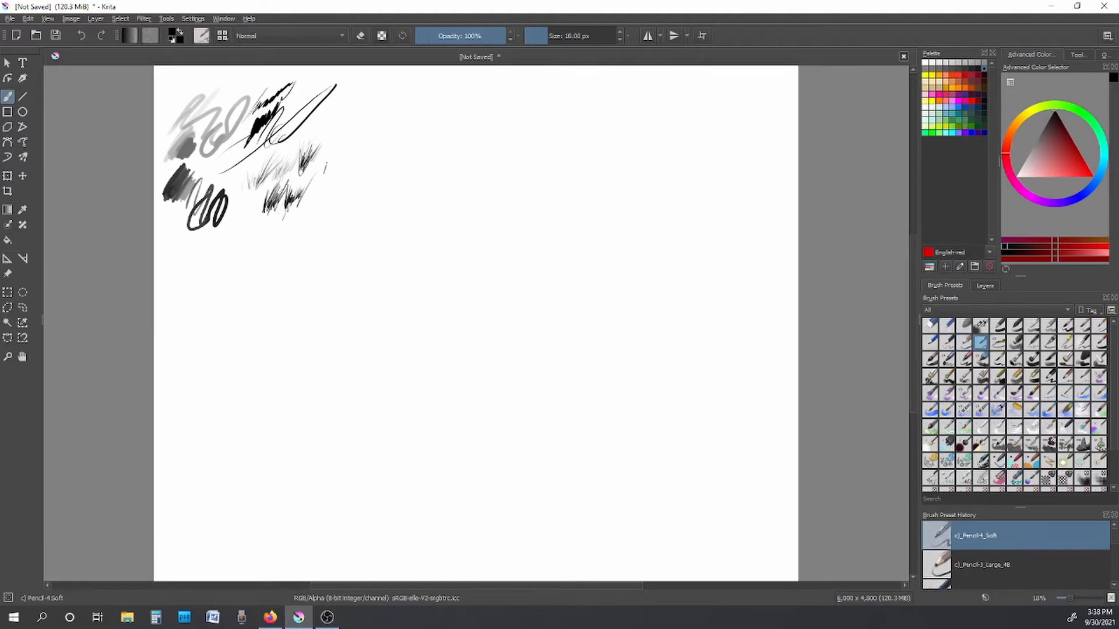
pyautogui.moveTo(324, 173); pyautogui.dragTo(331, 150)
pyautogui.moveTo(321, 185)
pyautogui.mouseDown()
pyautogui.moveTo(353, 115)
pyautogui.moveTo(330, 175)
pyautogui.mouseUp()
pyautogui.moveTo(333, 176); pyautogui.dragTo(343, 153)
pyautogui.moveTo(338, 173)
pyautogui.mouseDown()
pyautogui.moveTo(335, 110)
pyautogui.moveTo(367, 89)
pyautogui.mouseUp()
# Step: Paint shading samples near the pencil strokes with the Pencil-5 Tilted and Pencil-6 Quick Shade presets
pyautogui.click(1001, 343)
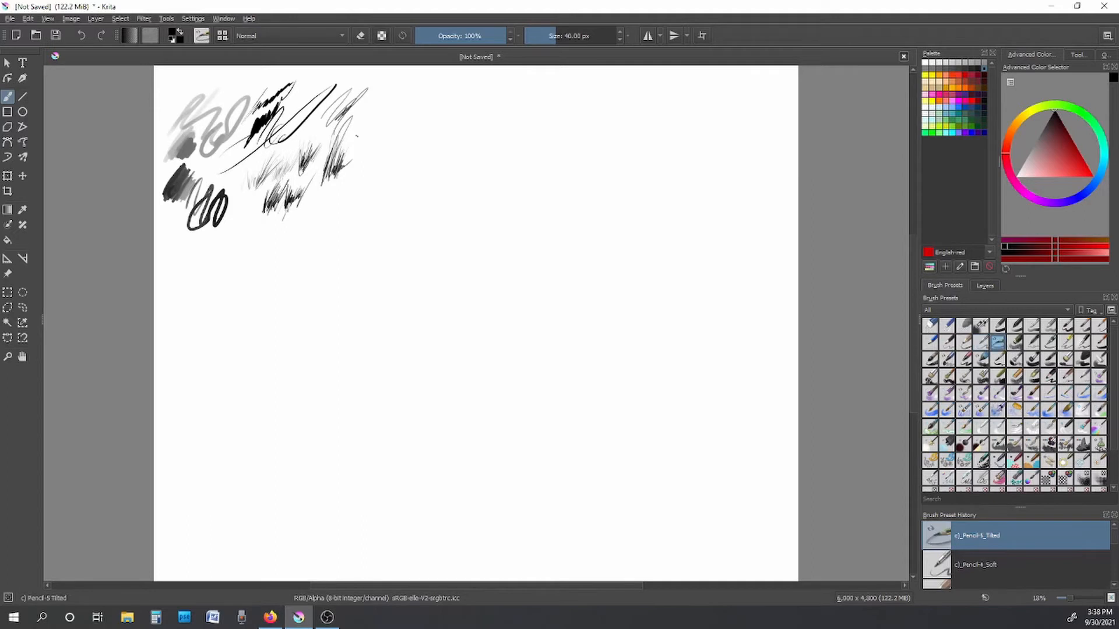
pyautogui.moveTo(316, 216)
pyautogui.mouseDown()
pyautogui.moveTo(324, 203)
pyautogui.moveTo(329, 224)
pyautogui.moveTo(335, 199)
pyautogui.moveTo(316, 224)
pyautogui.moveTo(316, 190)
pyautogui.mouseUp()
pyautogui.click(1020, 342)
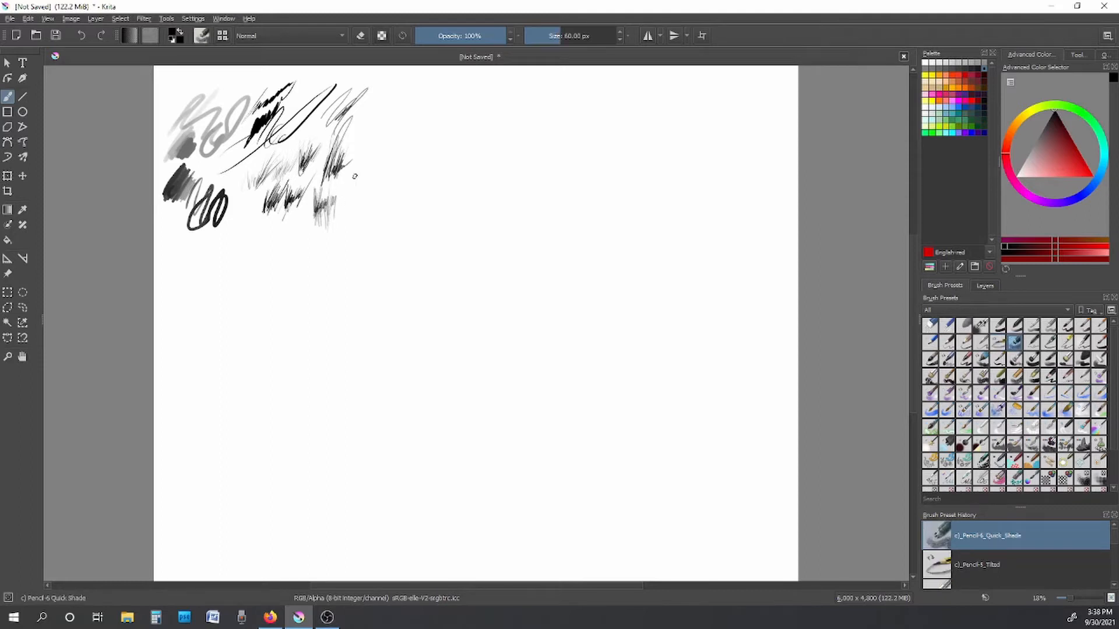
pyautogui.moveTo(355, 176)
pyautogui.mouseDown()
pyautogui.moveTo(362, 152)
pyautogui.moveTo(356, 196)
pyautogui.moveTo(362, 172)
pyautogui.moveTo(367, 180)
pyautogui.moveTo(358, 188)
pyautogui.moveTo(354, 150)
pyautogui.moveTo(362, 166)
pyautogui.moveTo(378, 143)
pyautogui.moveTo(355, 186)
pyautogui.moveTo(371, 178)
pyautogui.moveTo(361, 172)
pyautogui.moveTo(370, 146)
pyautogui.moveTo(350, 185)
pyautogui.moveTo(340, 169)
pyautogui.moveTo(346, 190)
pyautogui.moveTo(355, 184)
pyautogui.mouseUp()
# Step: Draw clusters of fine strokes beside the pencil samples with the Ink-1 Precision and Ink-2 Fineliner presets
pyautogui.click(1033, 343)
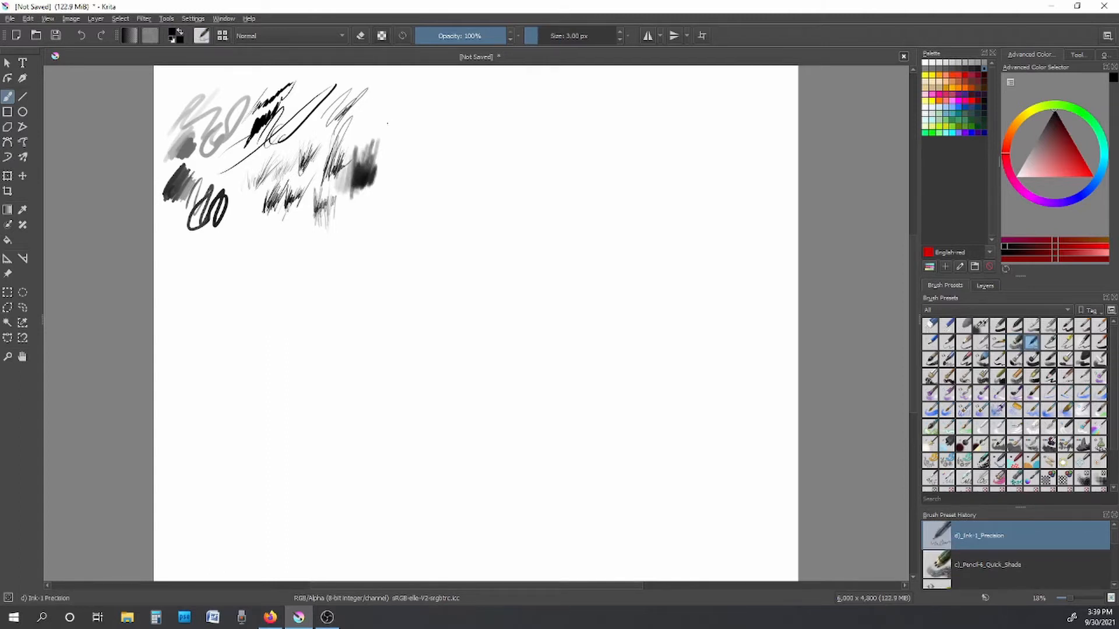
pyautogui.moveTo(382, 107)
pyautogui.mouseDown()
pyautogui.moveTo(383, 139)
pyautogui.moveTo(370, 103)
pyautogui.moveTo(366, 119)
pyautogui.moveTo(370, 95)
pyautogui.moveTo(380, 90)
pyautogui.moveTo(387, 116)
pyautogui.moveTo(385, 83)
pyautogui.moveTo(363, 116)
pyautogui.moveTo(392, 109)
pyautogui.moveTo(398, 87)
pyautogui.moveTo(395, 130)
pyautogui.moveTo(402, 94)
pyautogui.mouseUp()
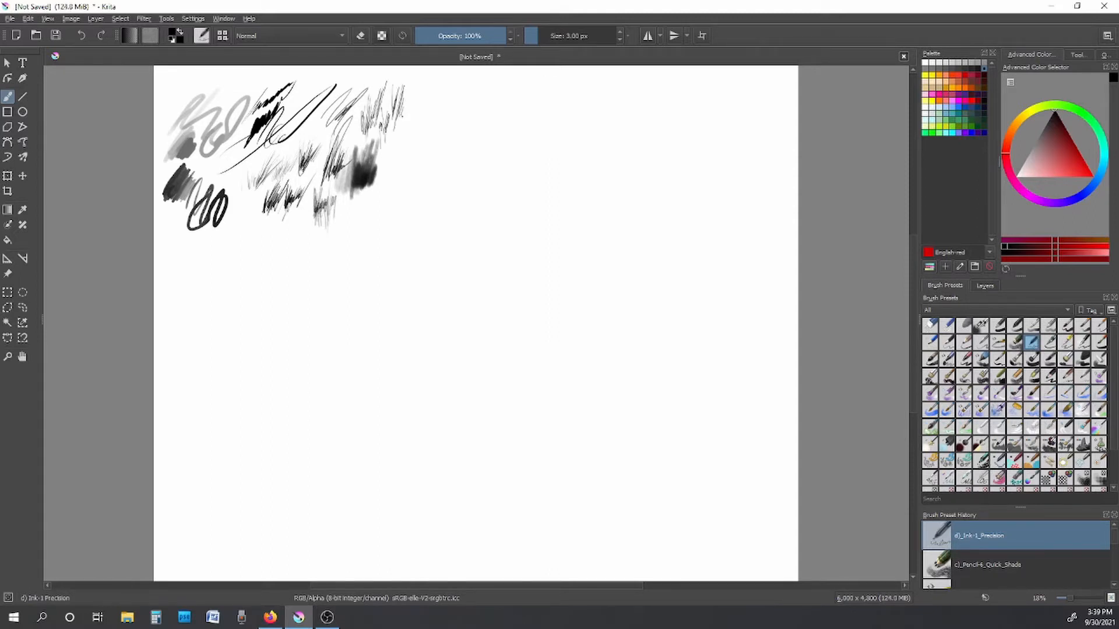
pyautogui.click(1050, 342)
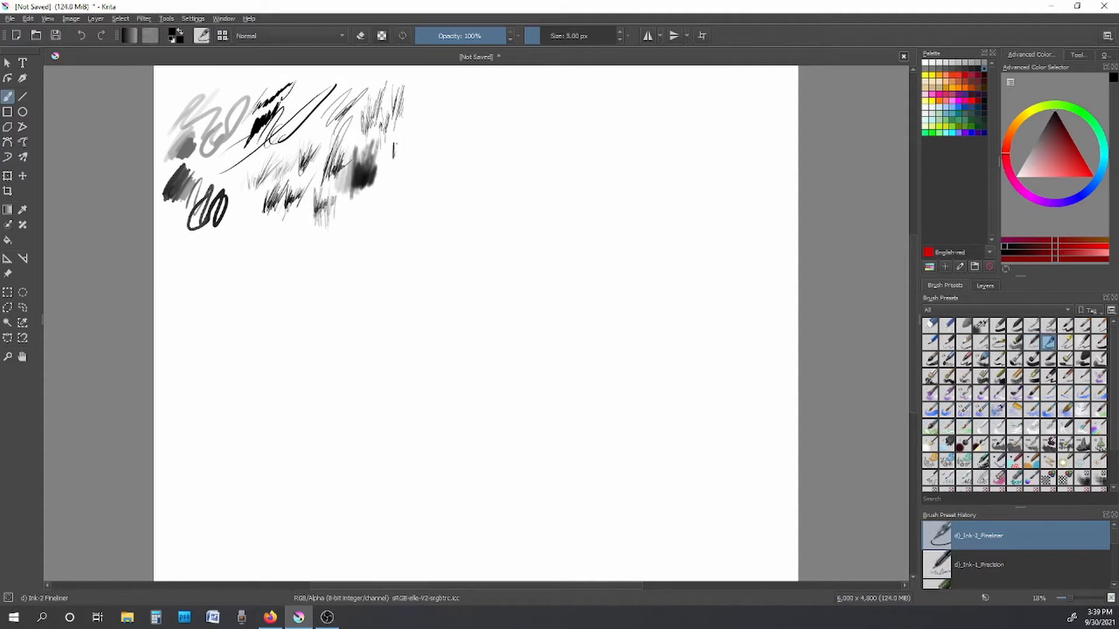
pyautogui.moveTo(394, 146)
pyautogui.mouseDown()
pyautogui.moveTo(400, 130)
pyautogui.moveTo(396, 175)
pyautogui.moveTo(410, 129)
pyautogui.moveTo(402, 168)
pyautogui.moveTo(390, 145)
pyautogui.moveTo(389, 174)
pyautogui.mouseUp()
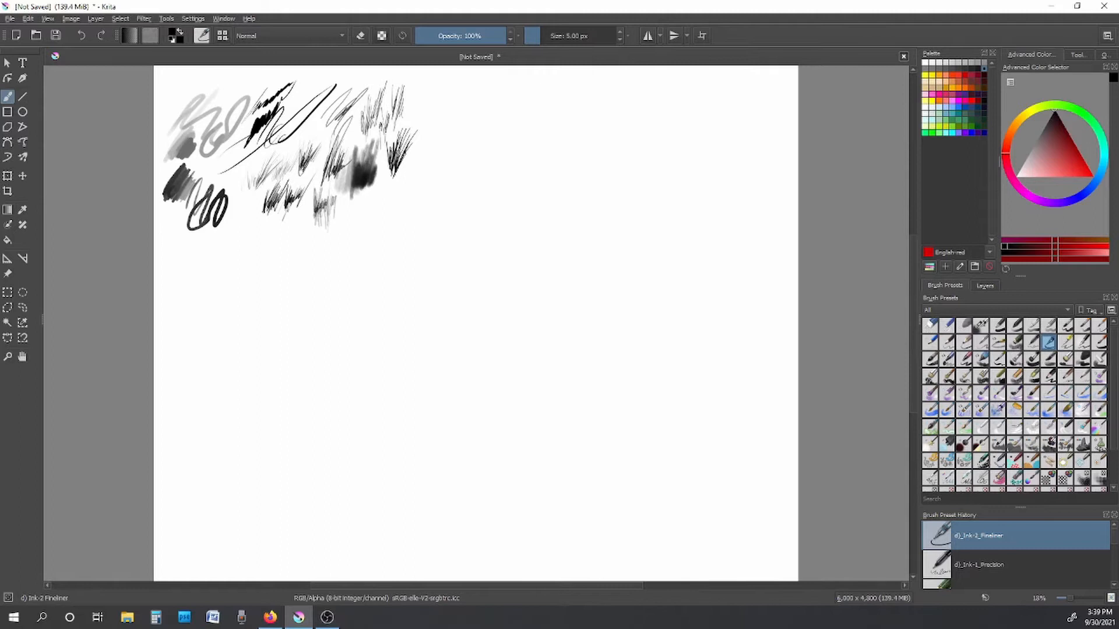
# Step: Draw a fan of tapered strokes beside the Ink-1 Precision sample with the Ink-3 Gpen preset
pyautogui.click(1069, 345)
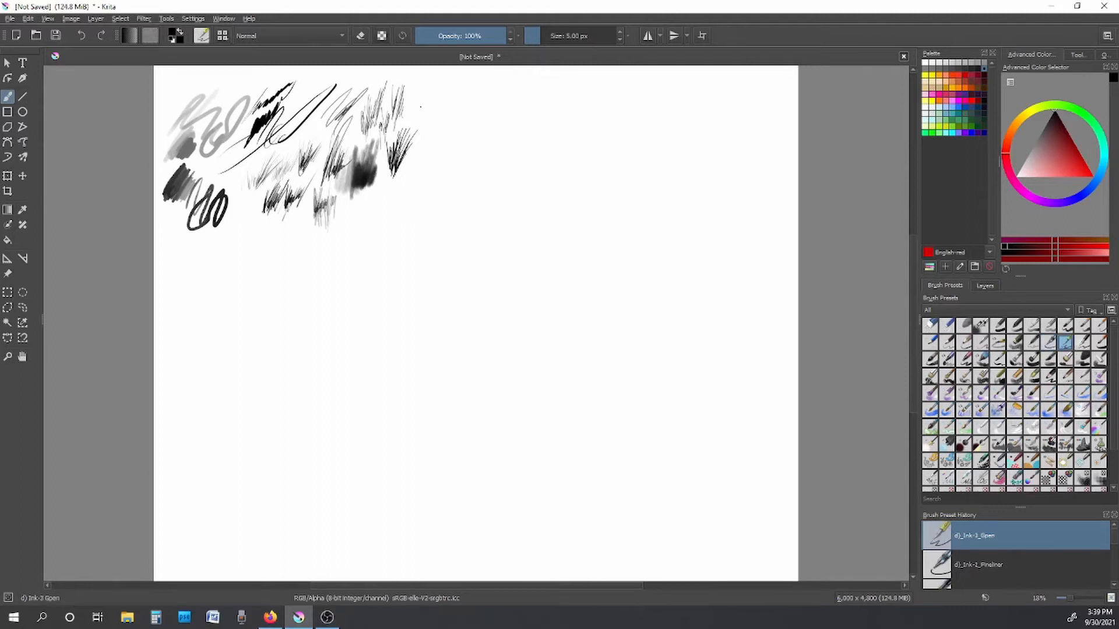
pyautogui.moveTo(424, 92)
pyautogui.mouseDown()
pyautogui.moveTo(423, 114)
pyautogui.moveTo(434, 112)
pyautogui.mouseUp()
pyautogui.moveTo(455, 79); pyautogui.dragTo(432, 110)
# Step: Add rough hatching just below the Gpen sample with the Ink-4 Pen Rough preset
pyautogui.click(1082, 342)
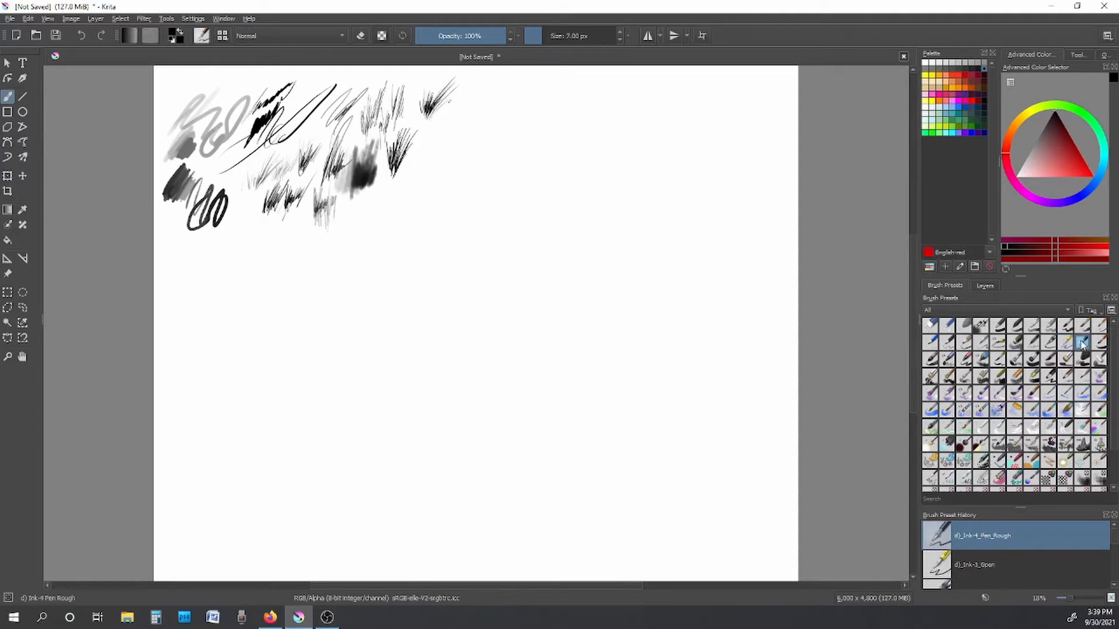
pyautogui.moveTo(443, 117)
pyautogui.mouseDown()
pyautogui.moveTo(435, 140)
pyautogui.moveTo(458, 106)
pyautogui.mouseUp()
pyautogui.moveTo(443, 130)
pyautogui.mouseDown()
pyautogui.moveTo(466, 96)
pyautogui.moveTo(454, 117)
pyautogui.mouseUp()
pyautogui.moveTo(415, 150); pyautogui.dragTo(426, 120)
pyautogui.moveTo(423, 143); pyautogui.dragTo(432, 121)
pyautogui.moveTo(427, 148); pyautogui.dragTo(433, 119)
# Step: Draw a dense patch of slanted strokes beside the Pen Rough sample with the Ink-7 Brush Rough preset
pyautogui.click(1099, 343)
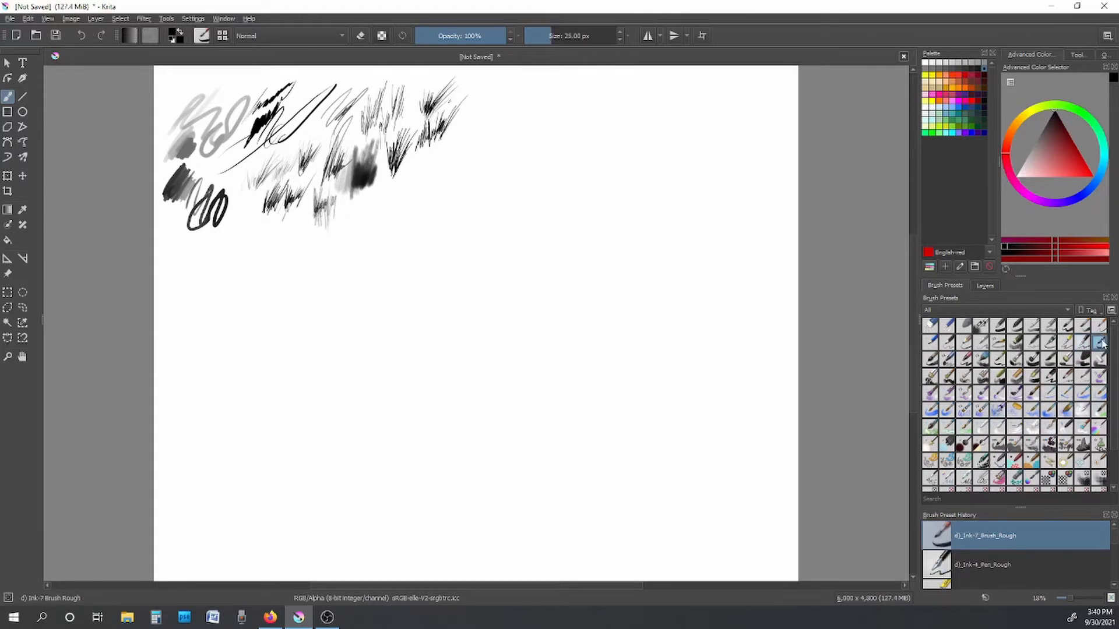
pyautogui.moveTo(469, 132)
pyautogui.mouseDown()
pyautogui.moveTo(482, 95)
pyautogui.moveTo(507, 86)
pyautogui.moveTo(481, 120)
pyautogui.moveTo(471, 106)
pyautogui.moveTo(479, 98)
pyautogui.moveTo(511, 98)
pyautogui.mouseUp()
pyautogui.moveTo(485, 134); pyautogui.dragTo(503, 107)
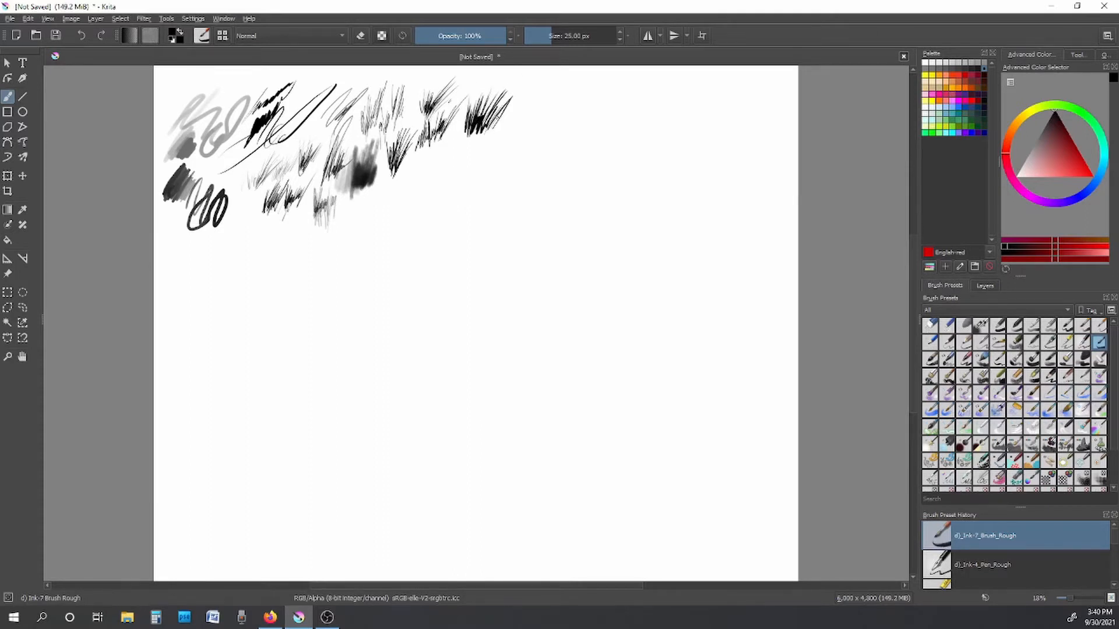
# Step: Paint thick slanted strokes below the ink pen samples with the Ink-8 Sumi-e preset
pyautogui.click(929, 358)
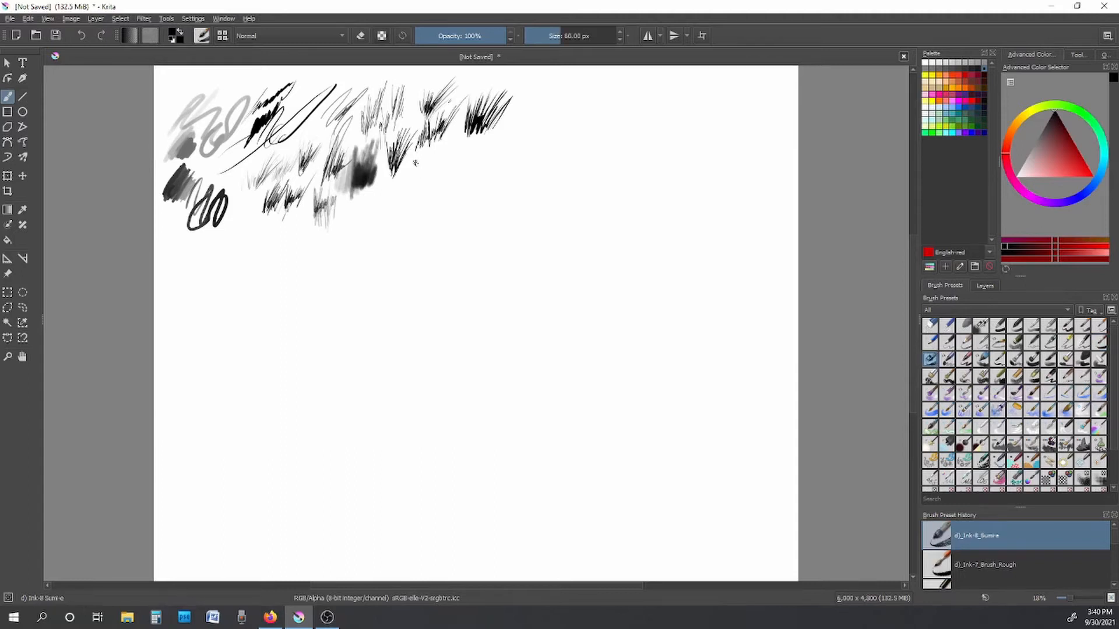
pyautogui.moveTo(454, 133); pyautogui.dragTo(438, 200)
pyautogui.moveTo(432, 150)
pyautogui.mouseDown()
pyautogui.moveTo(428, 190)
pyautogui.moveTo(392, 198)
pyautogui.mouseUp()
pyautogui.moveTo(389, 236)
pyautogui.mouseDown()
pyautogui.moveTo(406, 155)
pyautogui.moveTo(408, 171)
pyautogui.mouseUp()
pyautogui.moveTo(401, 204); pyautogui.dragTo(416, 154)
pyautogui.moveTo(411, 208); pyautogui.dragTo(421, 191)
# Step: Scribble a dark patch with Marker Chisel Smooth and a smaller hatched sample beside it with Marker Details
pyautogui.click(947, 358)
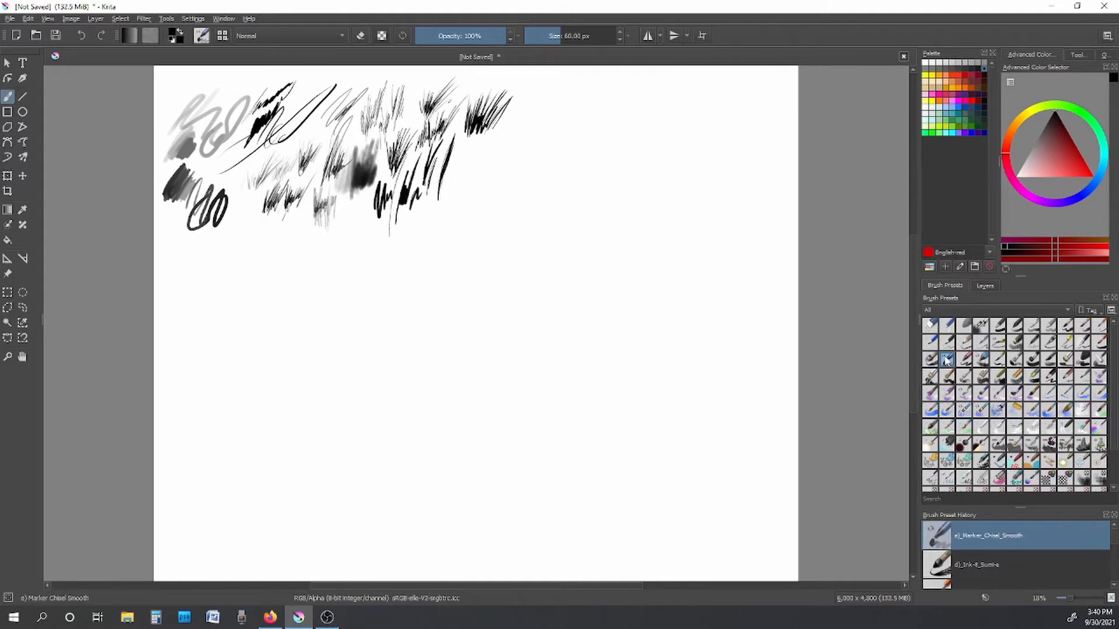
pyautogui.moveTo(514, 125)
pyautogui.mouseDown()
pyautogui.moveTo(533, 105)
pyautogui.moveTo(551, 137)
pyautogui.moveTo(524, 137)
pyautogui.moveTo(510, 107)
pyautogui.moveTo(536, 108)
pyautogui.moveTo(522, 119)
pyautogui.moveTo(519, 104)
pyautogui.moveTo(540, 135)
pyautogui.moveTo(517, 116)
pyautogui.moveTo(552, 98)
pyautogui.moveTo(515, 111)
pyautogui.moveTo(539, 132)
pyautogui.moveTo(524, 143)
pyautogui.moveTo(542, 85)
pyautogui.moveTo(515, 102)
pyautogui.moveTo(578, 94)
pyautogui.moveTo(571, 127)
pyautogui.mouseUp()
pyautogui.click(965, 358)
pyautogui.moveTo(591, 89)
pyautogui.mouseDown()
pyautogui.moveTo(577, 127)
pyautogui.moveTo(602, 93)
pyautogui.mouseUp()
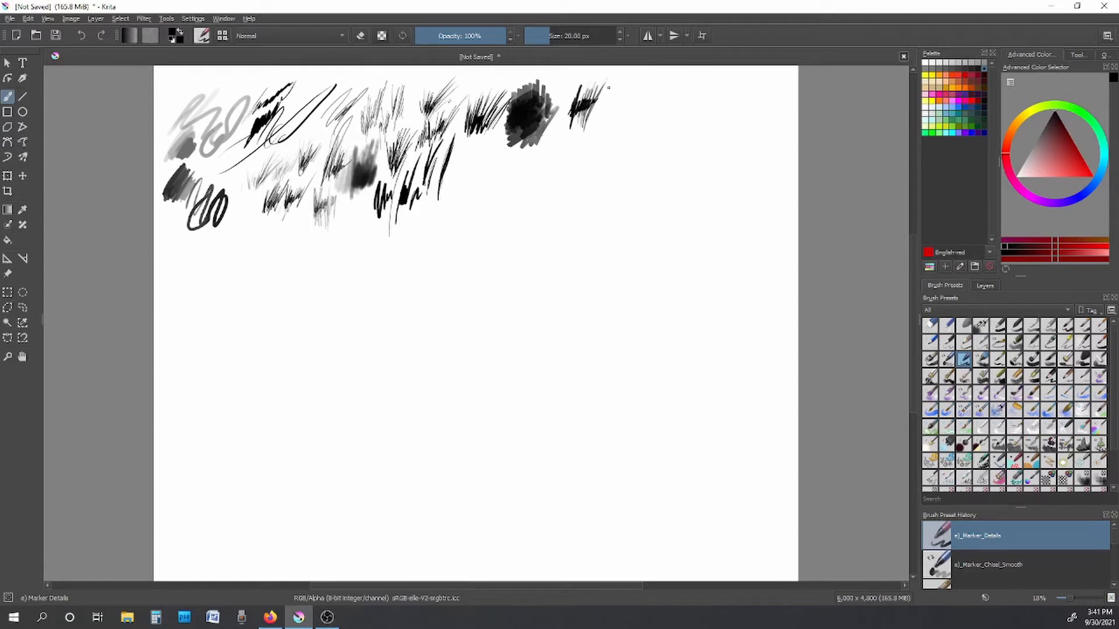
# Step: Paint a shaded patch with Marker Dry and zigzag strokes beside it with Bristles-1 Details
pyautogui.click(982, 360)
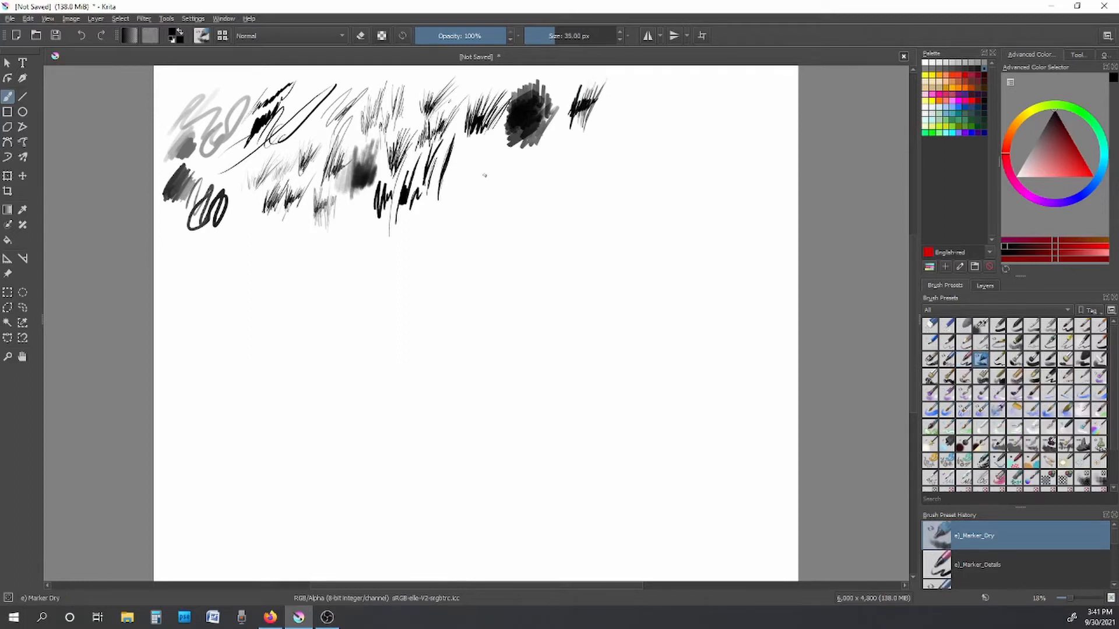
pyautogui.moveTo(498, 181)
pyautogui.mouseDown()
pyautogui.moveTo(520, 154)
pyautogui.moveTo(547, 150)
pyautogui.moveTo(527, 175)
pyautogui.moveTo(495, 173)
pyautogui.moveTo(516, 185)
pyautogui.moveTo(535, 174)
pyautogui.moveTo(503, 180)
pyautogui.moveTo(519, 175)
pyautogui.moveTo(492, 169)
pyautogui.moveTo(528, 174)
pyautogui.mouseUp()
pyautogui.click(999, 360)
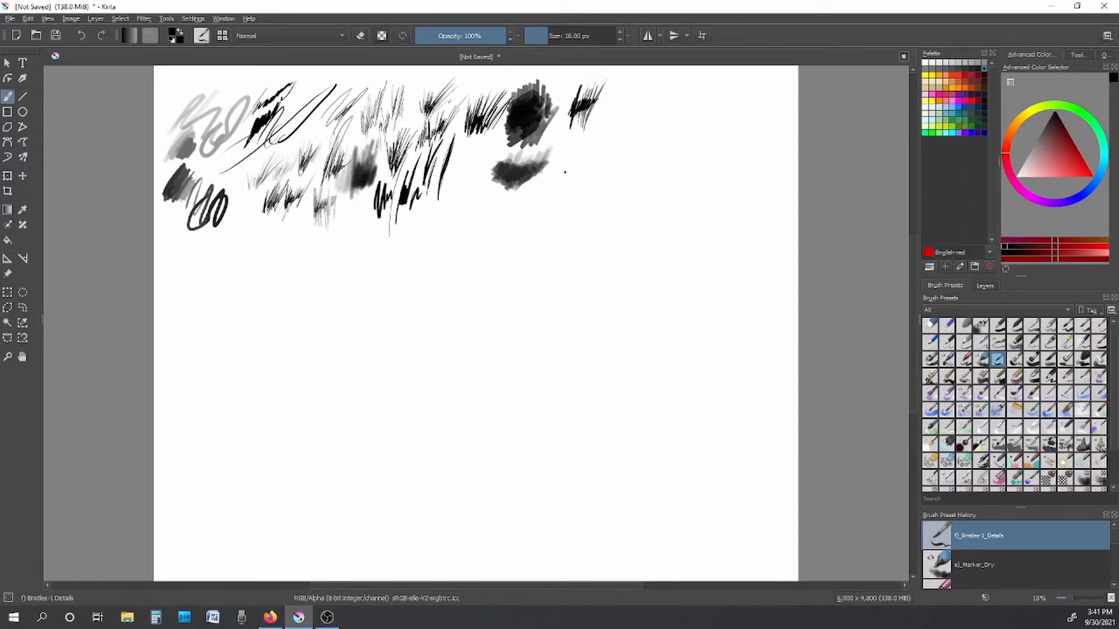
pyautogui.moveTo(564, 178)
pyautogui.mouseDown()
pyautogui.moveTo(574, 150)
pyautogui.moveTo(607, 134)
pyautogui.mouseUp()
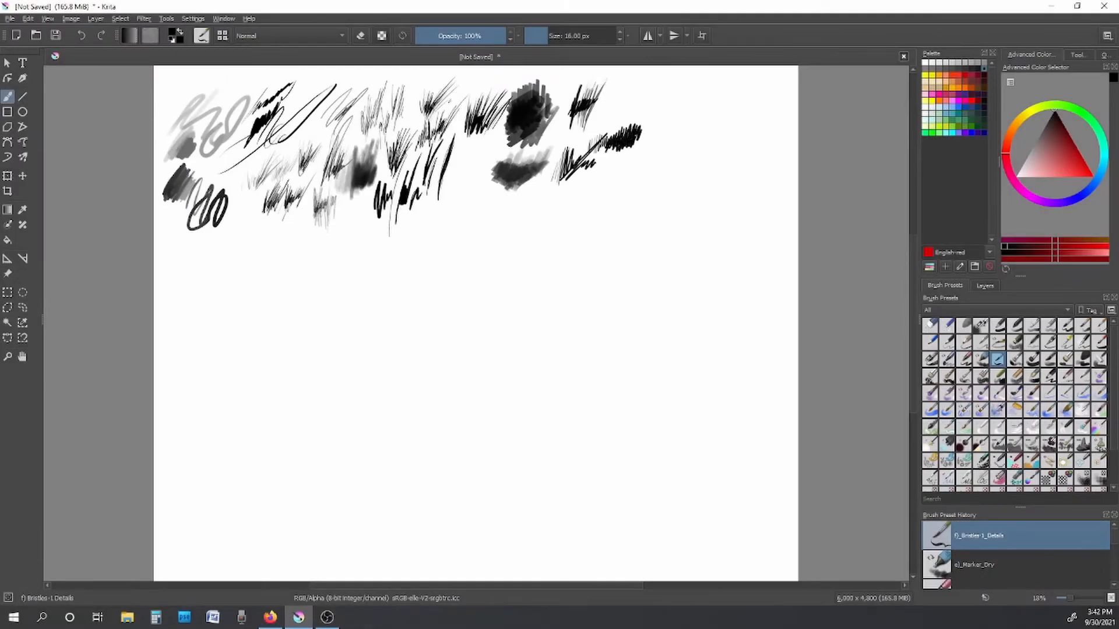
# Step: Paint samples with the Bristles-2 Flat Rough preset, raising the brush size to about 158 px for broader strokes
pyautogui.click(1015, 359)
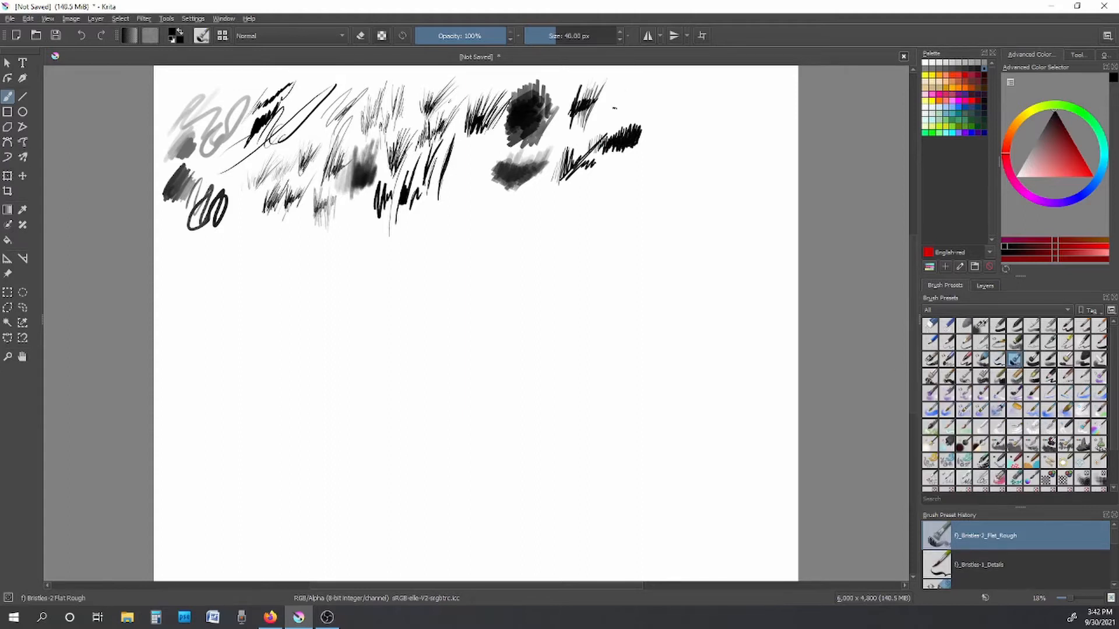
pyautogui.click(573, 36)
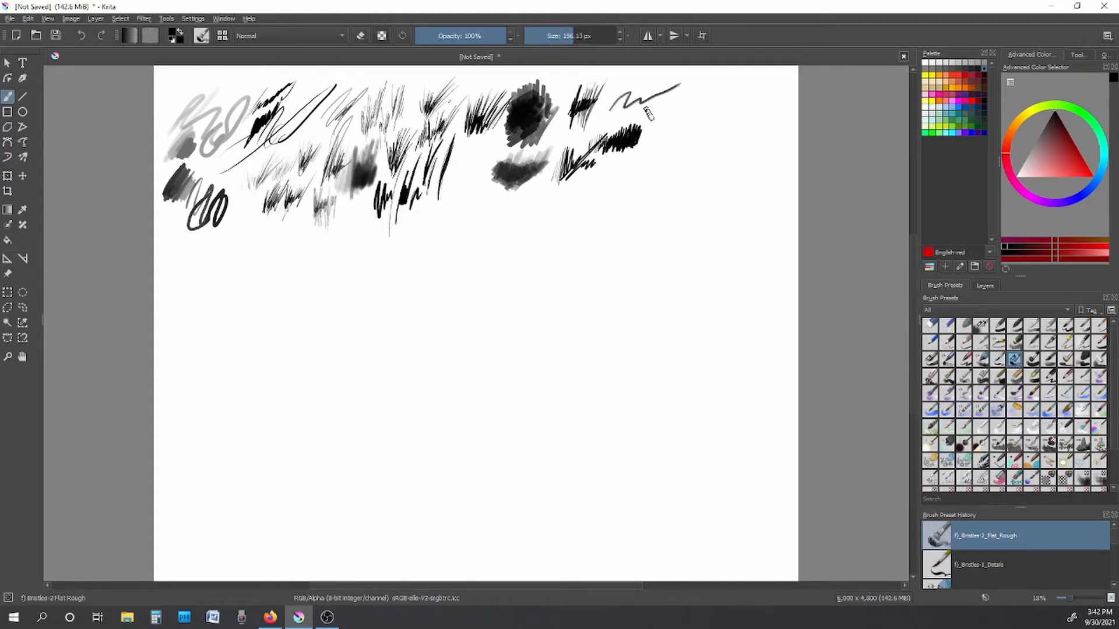
pyautogui.moveTo(649, 116)
pyautogui.mouseDown()
pyautogui.moveTo(691, 96)
pyautogui.moveTo(670, 99)
pyautogui.moveTo(691, 78)
pyautogui.moveTo(660, 121)
pyautogui.moveTo(700, 99)
pyautogui.moveTo(669, 105)
pyautogui.moveTo(687, 89)
pyautogui.moveTo(666, 121)
pyautogui.moveTo(705, 124)
pyautogui.mouseUp()
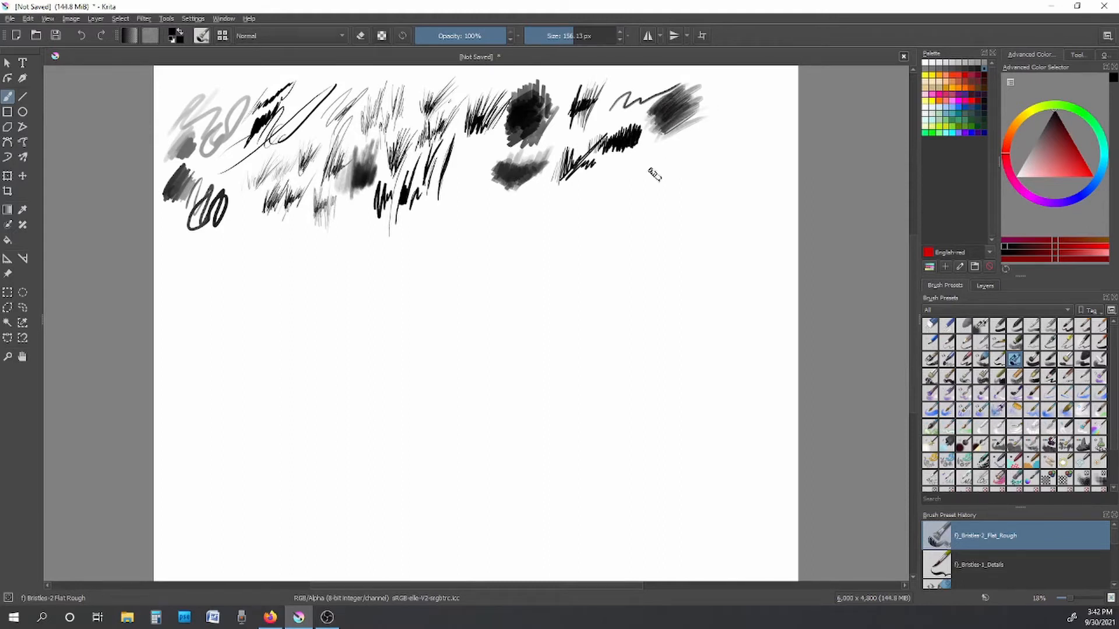
pyautogui.moveTo(654, 174)
pyautogui.mouseDown()
pyautogui.moveTo(687, 154)
pyautogui.moveTo(691, 163)
pyautogui.mouseUp()
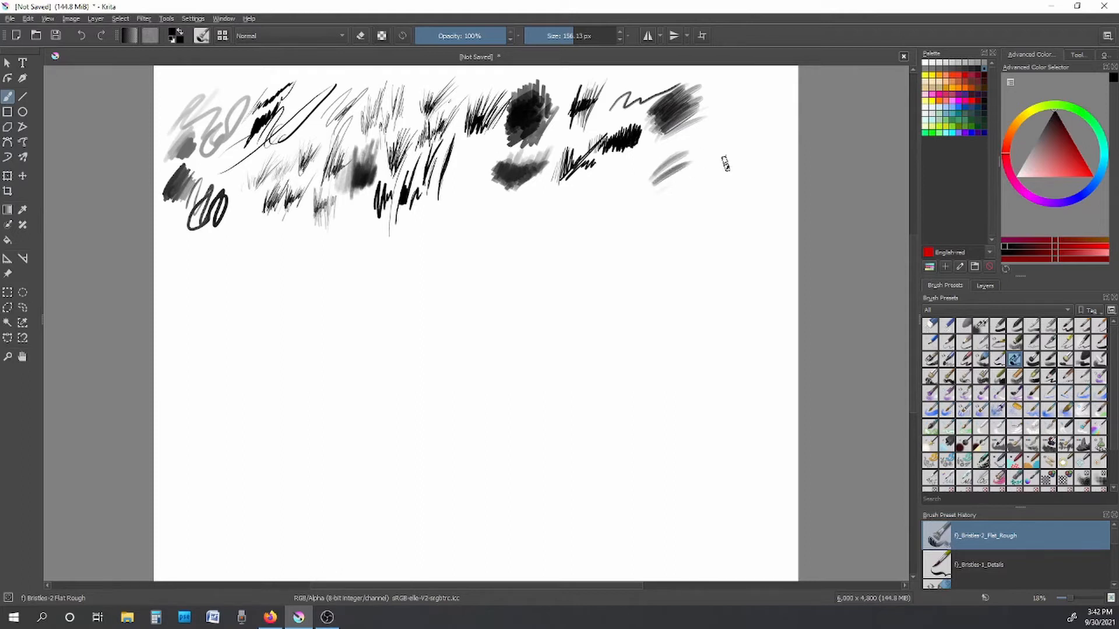
# Step: Paint two soft shaded patches near the canvas's upper right corner with the Bristles-3 Large Smooth preset
pyautogui.click(1033, 360)
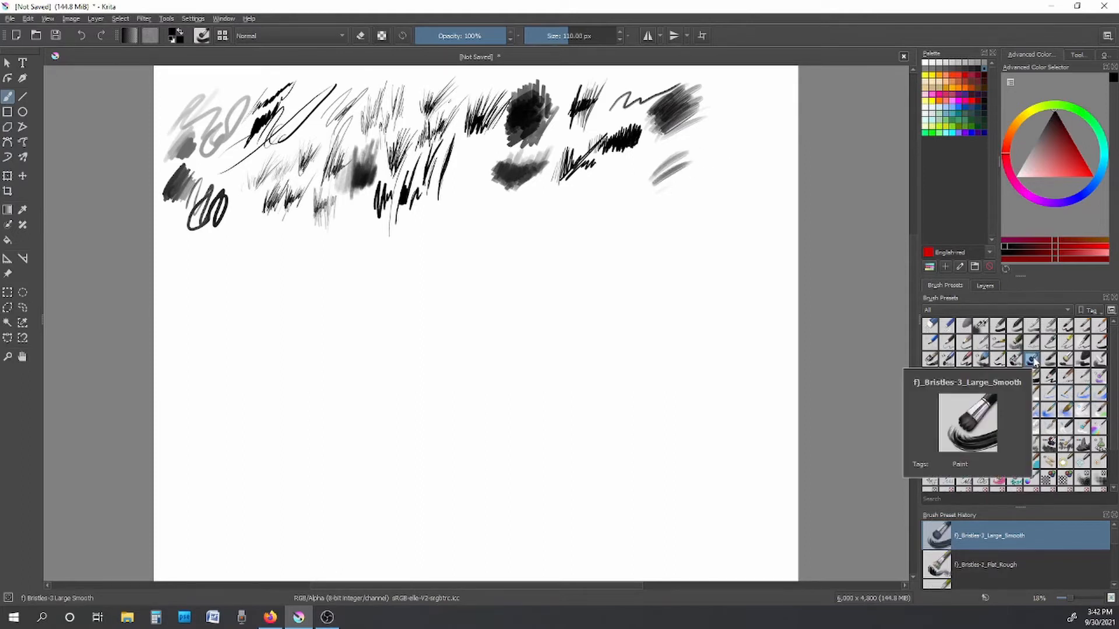
pyautogui.moveTo(700, 134)
pyautogui.mouseDown()
pyautogui.moveTo(744, 108)
pyautogui.moveTo(707, 139)
pyautogui.moveTo(737, 130)
pyautogui.moveTo(712, 142)
pyautogui.moveTo(725, 123)
pyautogui.moveTo(704, 133)
pyautogui.moveTo(715, 109)
pyautogui.moveTo(706, 117)
pyautogui.moveTo(729, 149)
pyautogui.mouseUp()
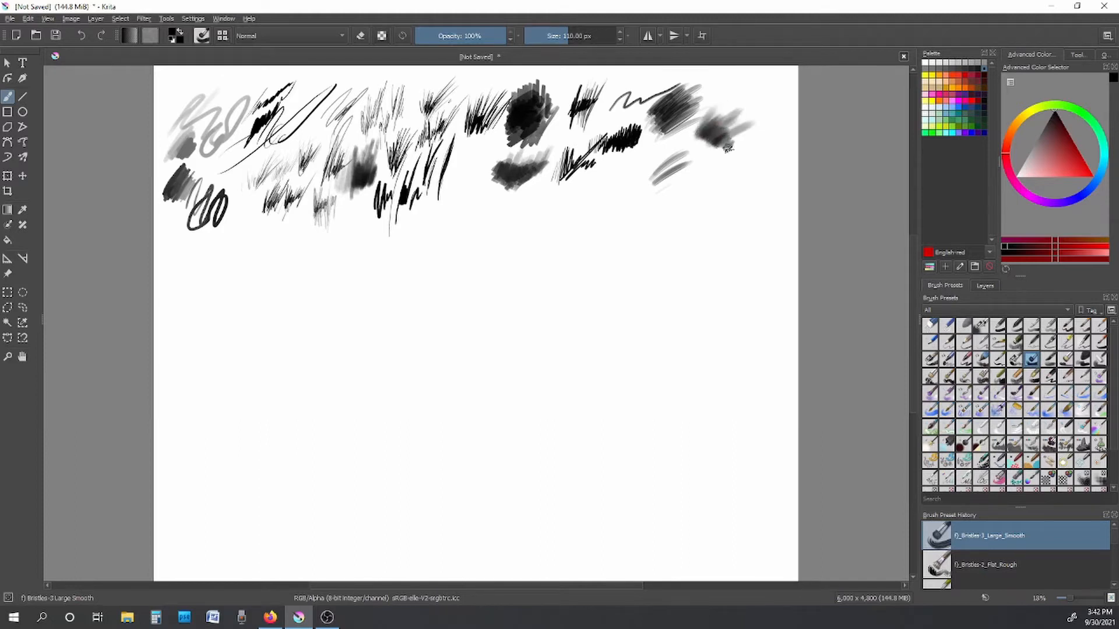
pyautogui.moveTo(745, 78); pyautogui.dragTo(717, 111)
# Step: Paint a long dark diagonal patch below the Bristles-2 Flat Rough strokes with the Bristles-4 Glaze preset
pyautogui.click(1049, 359)
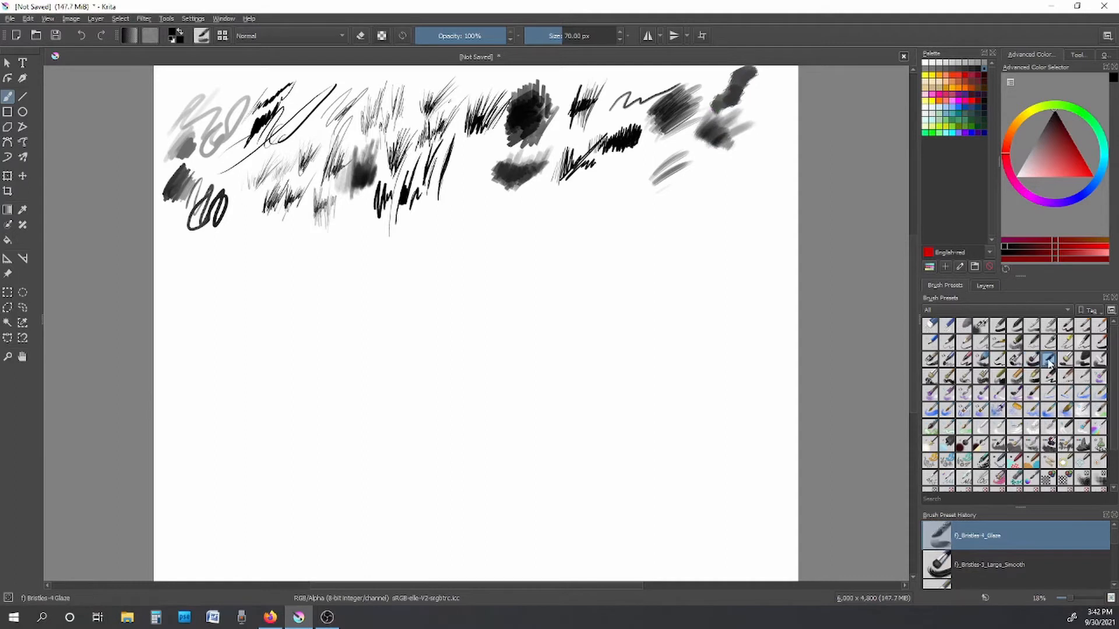
pyautogui.moveTo(708, 183); pyautogui.dragTo(652, 213)
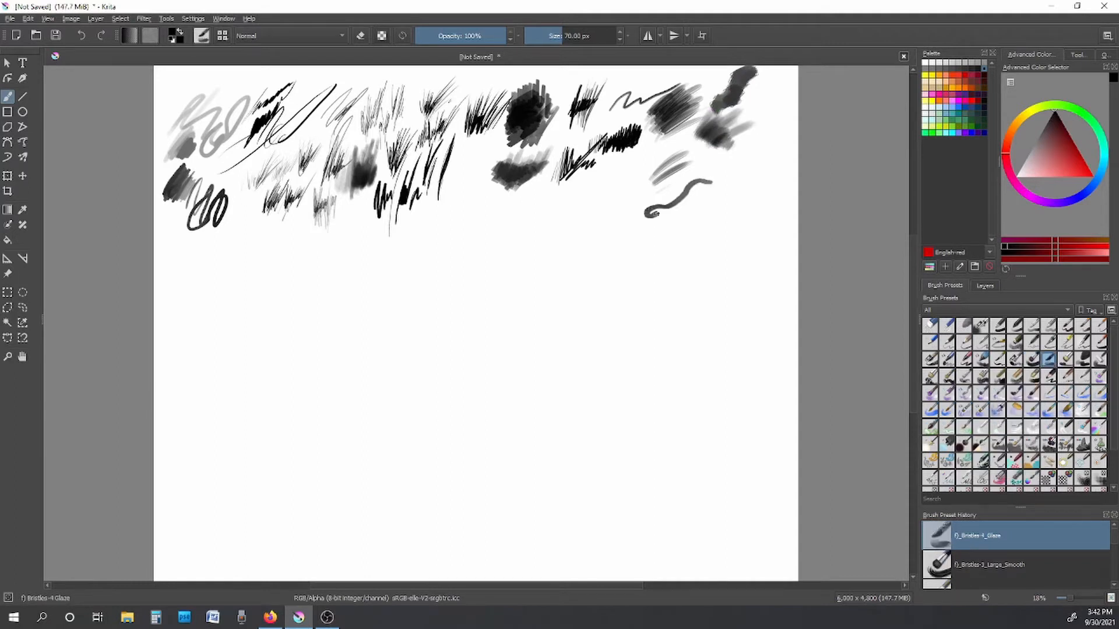
pyautogui.moveTo(726, 161)
pyautogui.mouseDown()
pyautogui.moveTo(643, 227)
pyautogui.moveTo(728, 163)
pyautogui.moveTo(693, 201)
pyautogui.moveTo(645, 226)
pyautogui.moveTo(701, 188)
pyautogui.moveTo(639, 232)
pyautogui.moveTo(728, 158)
pyautogui.moveTo(646, 223)
pyautogui.mouseUp()
pyautogui.moveTo(694, 193)
pyautogui.mouseDown()
pyautogui.moveTo(645, 231)
pyautogui.moveTo(667, 229)
pyautogui.moveTo(724, 176)
pyautogui.mouseUp()
# Step: Paint two dark patches below the marker samples, one with Bristles-5 Flat and one with Charcoal Rock Soft
pyautogui.click(1065, 359)
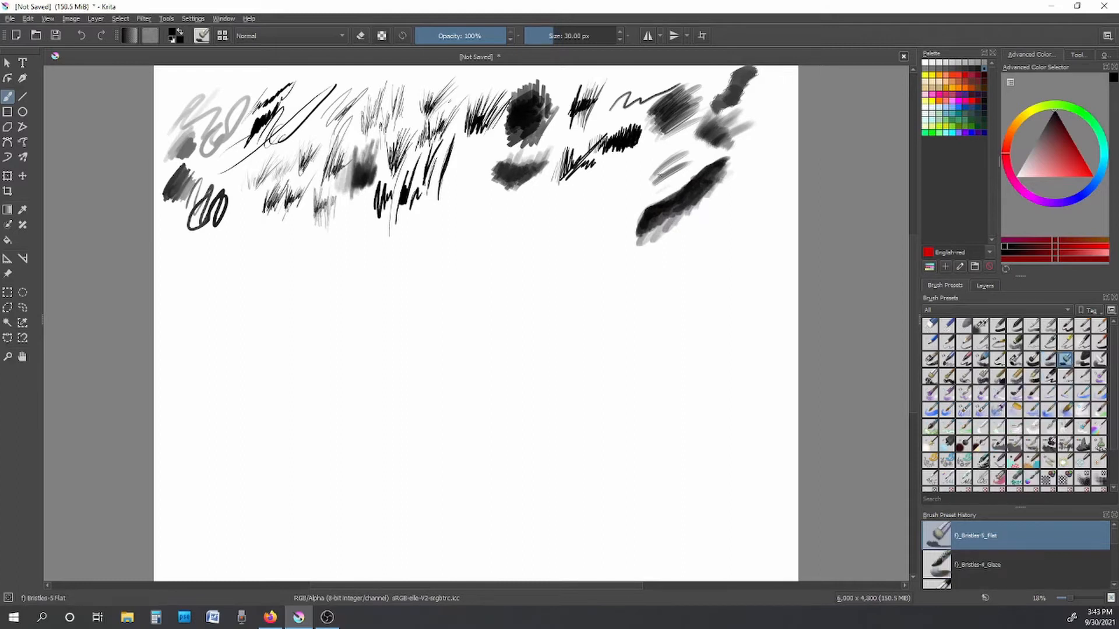
pyautogui.moveTo(593, 208)
pyautogui.mouseDown()
pyautogui.moveTo(626, 190)
pyautogui.moveTo(614, 215)
pyautogui.moveTo(599, 211)
pyautogui.moveTo(607, 194)
pyautogui.moveTo(600, 226)
pyautogui.moveTo(619, 210)
pyautogui.moveTo(599, 227)
pyautogui.moveTo(605, 190)
pyautogui.moveTo(585, 205)
pyautogui.moveTo(595, 191)
pyautogui.moveTo(585, 183)
pyautogui.moveTo(581, 224)
pyautogui.moveTo(520, 215)
pyautogui.moveTo(542, 197)
pyautogui.moveTo(513, 226)
pyautogui.moveTo(535, 198)
pyautogui.moveTo(514, 238)
pyautogui.moveTo(545, 201)
pyautogui.moveTo(535, 231)
pyautogui.moveTo(544, 223)
pyautogui.moveTo(536, 228)
pyautogui.moveTo(551, 198)
pyautogui.moveTo(522, 233)
pyautogui.moveTo(539, 239)
pyautogui.moveTo(551, 204)
pyautogui.moveTo(531, 253)
pyautogui.mouseUp()
pyautogui.click(1085, 360)
# Step: Paint a tall dark patch along the canvas's right edge with Dry Roller and a rounded patch mid-canvas with Dry Bristles
pyautogui.click(1099, 360)
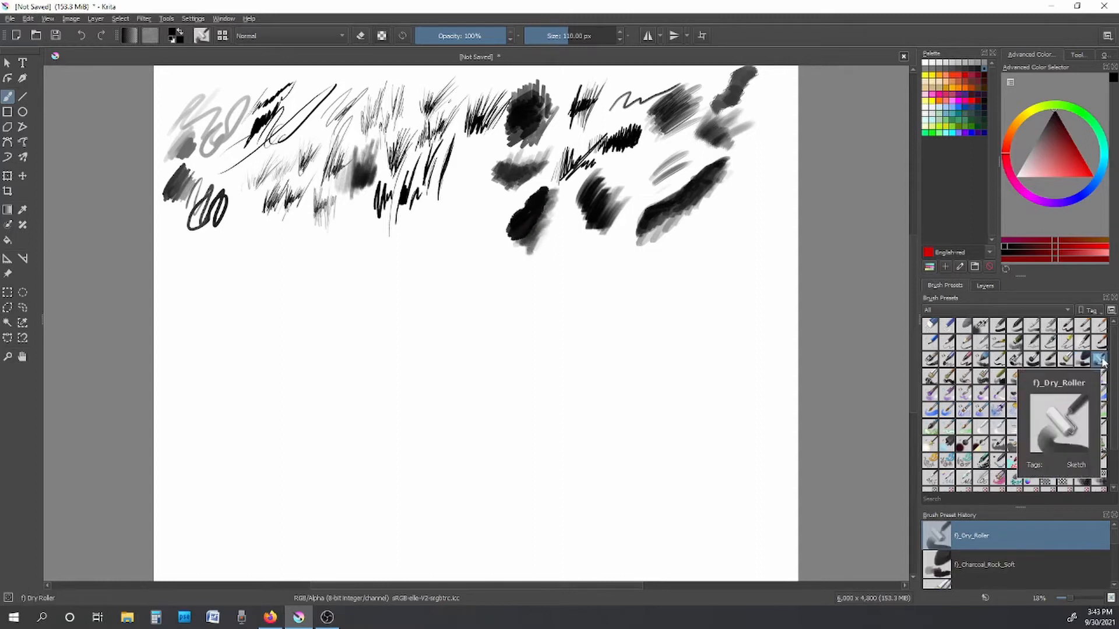
pyautogui.moveTo(769, 88)
pyautogui.mouseDown()
pyautogui.moveTo(769, 151)
pyautogui.moveTo(767, 89)
pyautogui.moveTo(751, 153)
pyautogui.moveTo(747, 131)
pyautogui.moveTo(771, 144)
pyautogui.moveTo(750, 173)
pyautogui.moveTo(755, 149)
pyautogui.moveTo(783, 144)
pyautogui.moveTo(778, 136)
pyautogui.moveTo(768, 149)
pyautogui.moveTo(760, 184)
pyautogui.moveTo(780, 158)
pyautogui.moveTo(786, 149)
pyautogui.mouseUp()
pyautogui.click(932, 377)
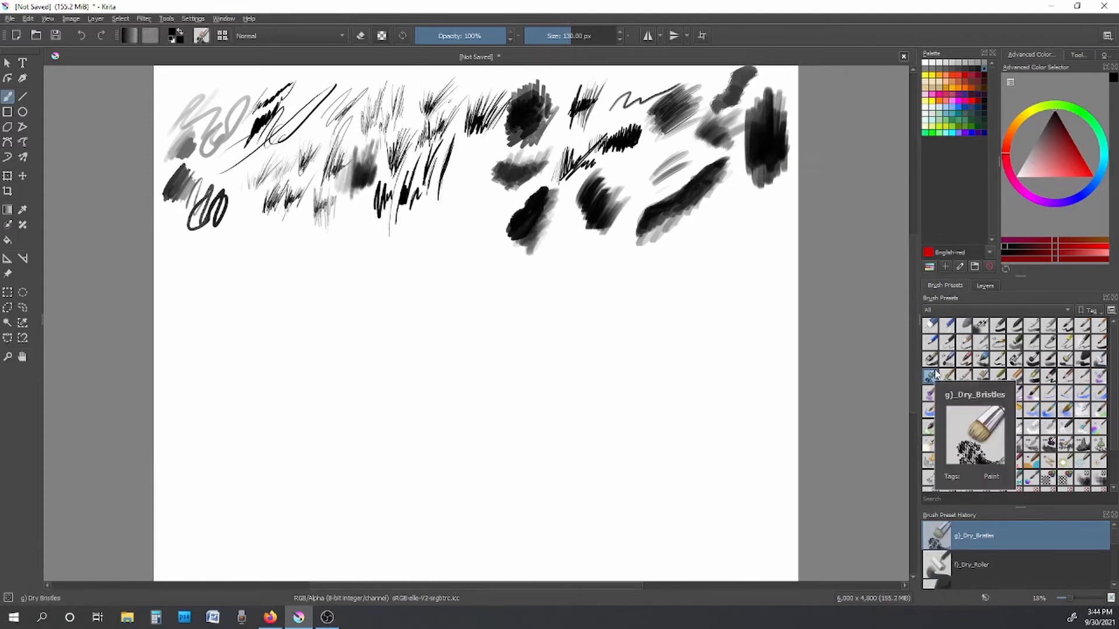
pyautogui.moveTo(443, 233)
pyautogui.mouseDown()
pyautogui.moveTo(481, 229)
pyautogui.moveTo(446, 210)
pyautogui.moveTo(434, 233)
pyautogui.moveTo(467, 242)
pyautogui.moveTo(450, 214)
pyautogui.moveTo(460, 227)
pyautogui.moveTo(460, 214)
pyautogui.moveTo(443, 221)
pyautogui.moveTo(487, 219)
pyautogui.mouseUp()
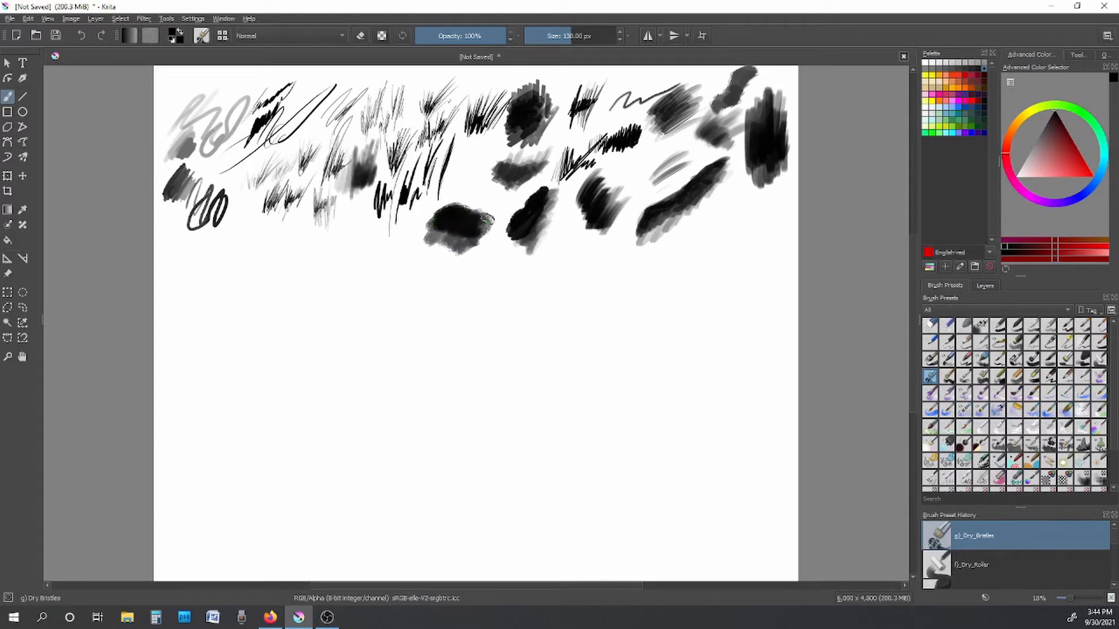
# Step: Paint a grainy patch with Dry Bristles Eroded and a lighter shaded sample beside it with Dry Brushing
pyautogui.click(954, 379)
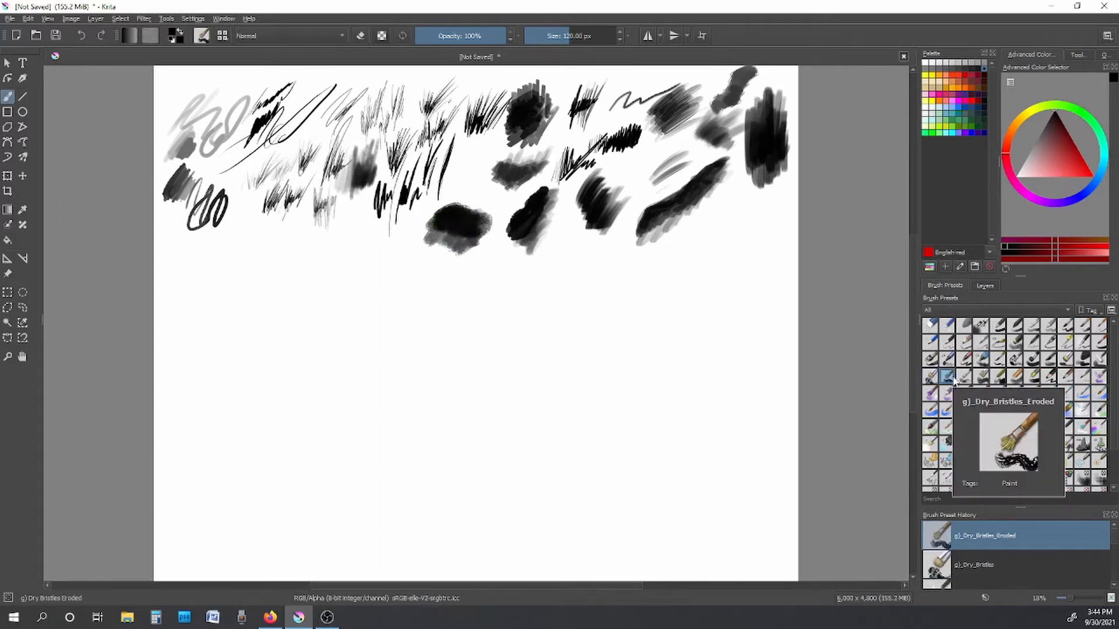
pyautogui.moveTo(384, 250)
pyautogui.mouseDown()
pyautogui.moveTo(391, 259)
pyautogui.moveTo(376, 256)
pyautogui.moveTo(389, 246)
pyautogui.moveTo(396, 257)
pyautogui.moveTo(379, 271)
pyautogui.moveTo(396, 244)
pyautogui.moveTo(405, 257)
pyautogui.moveTo(379, 285)
pyautogui.mouseUp()
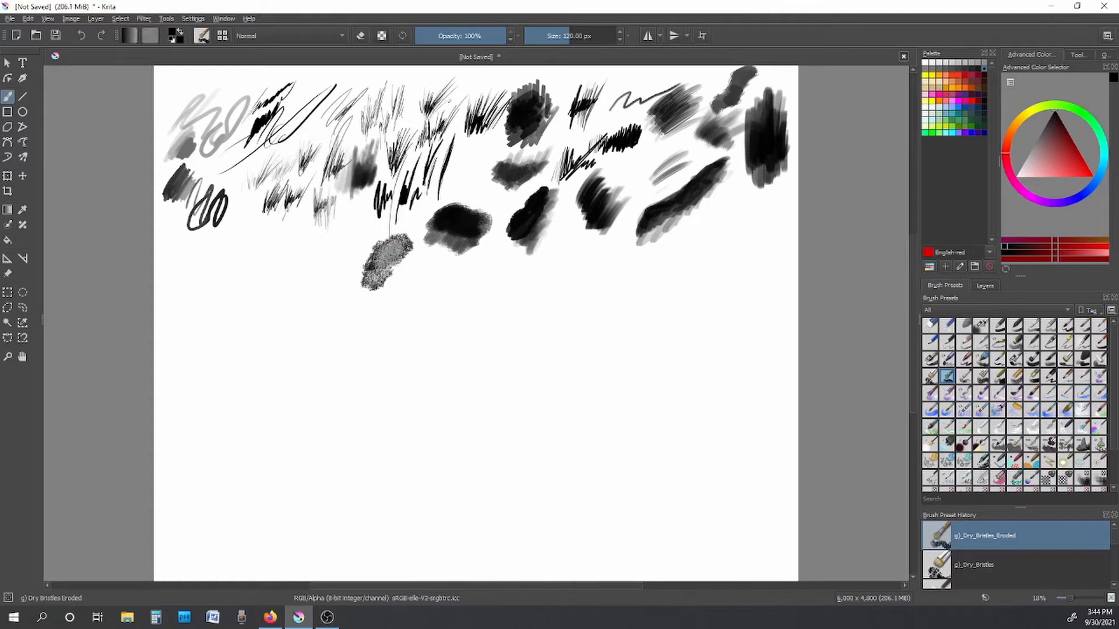
pyautogui.click(964, 376)
pyautogui.moveTo(335, 246)
pyautogui.mouseDown()
pyautogui.moveTo(346, 256)
pyautogui.moveTo(341, 273)
pyautogui.moveTo(344, 229)
pyautogui.mouseUp()
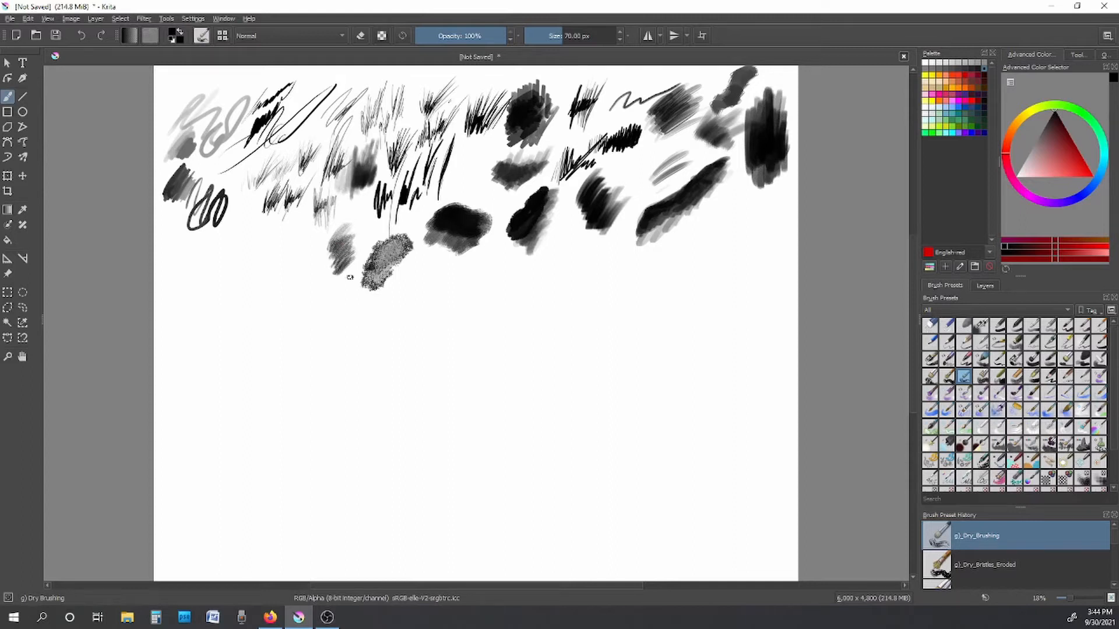
# Step: Paint a textured sample with Dry Textured Creases and a hatched sample beside it with Chalk Details
pyautogui.click(982, 378)
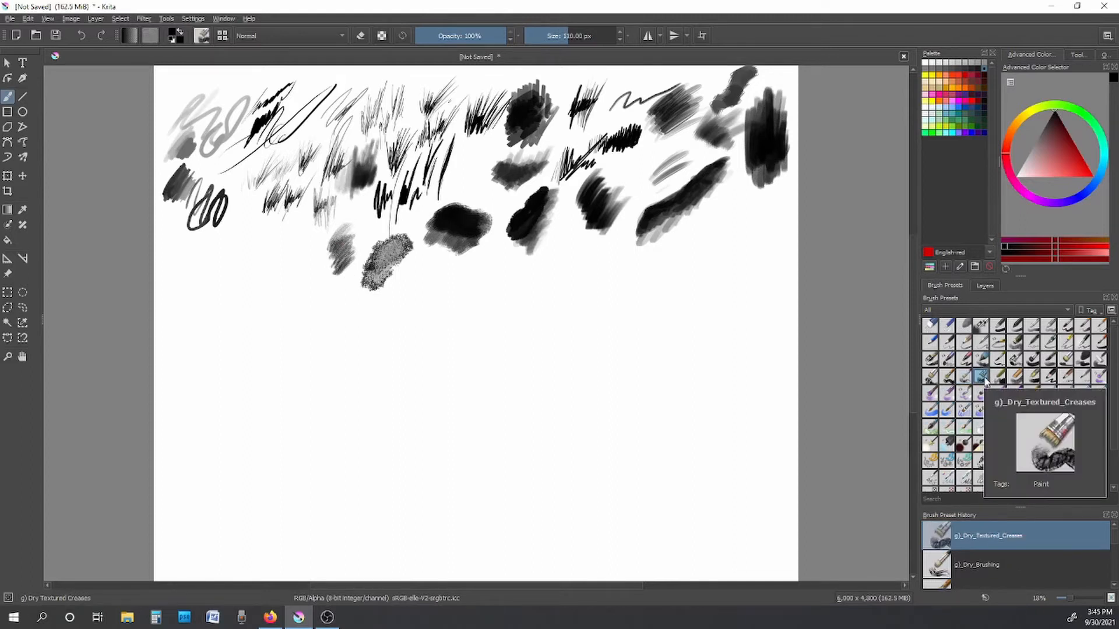
pyautogui.moveTo(306, 259)
pyautogui.mouseDown()
pyautogui.moveTo(296, 252)
pyautogui.moveTo(291, 268)
pyautogui.moveTo(303, 286)
pyautogui.moveTo(292, 230)
pyautogui.moveTo(310, 293)
pyautogui.mouseUp()
pyautogui.click(999, 377)
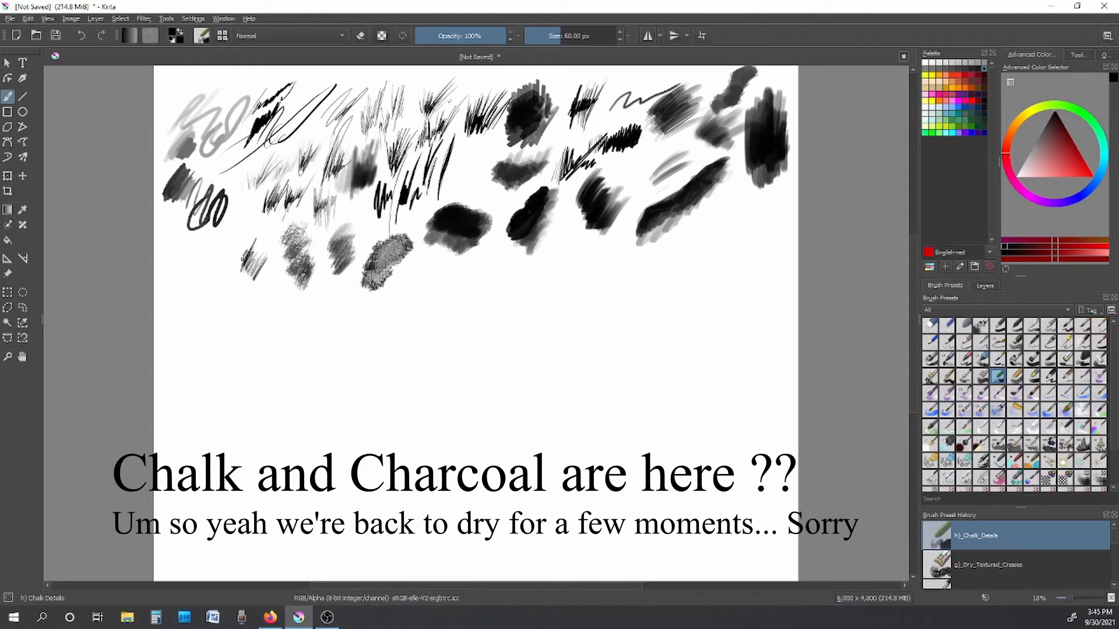
pyautogui.moveTo(250, 262); pyautogui.dragTo(234, 229)
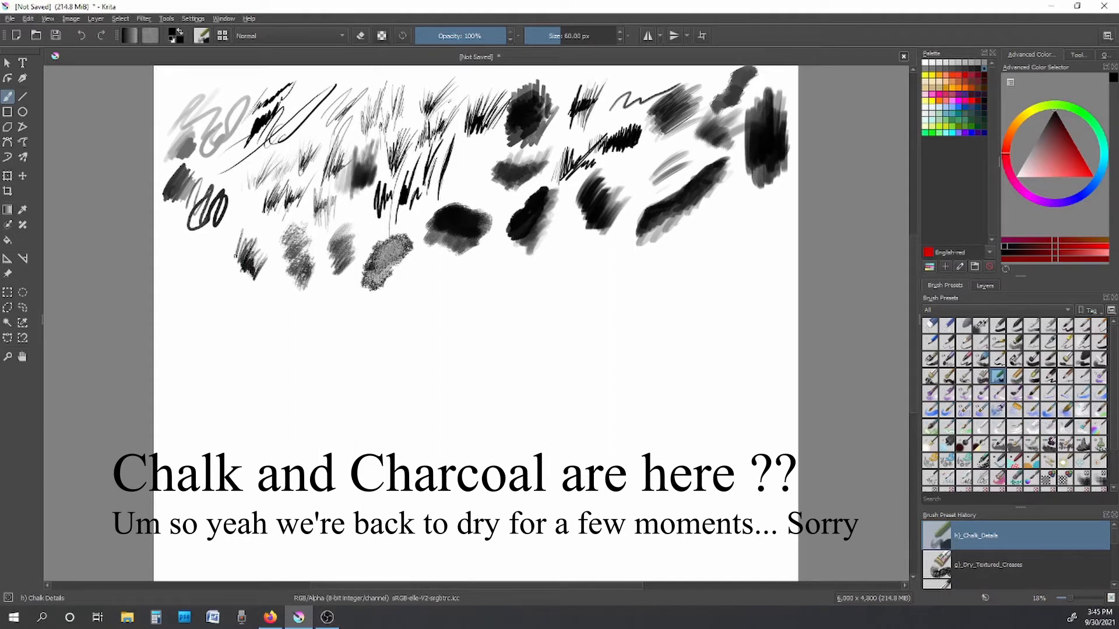
# Step: Paint a long soft patch with Chalk Grainy and a speckled patch at the canvas's left edge with Chalk Soft
pyautogui.click(1016, 377)
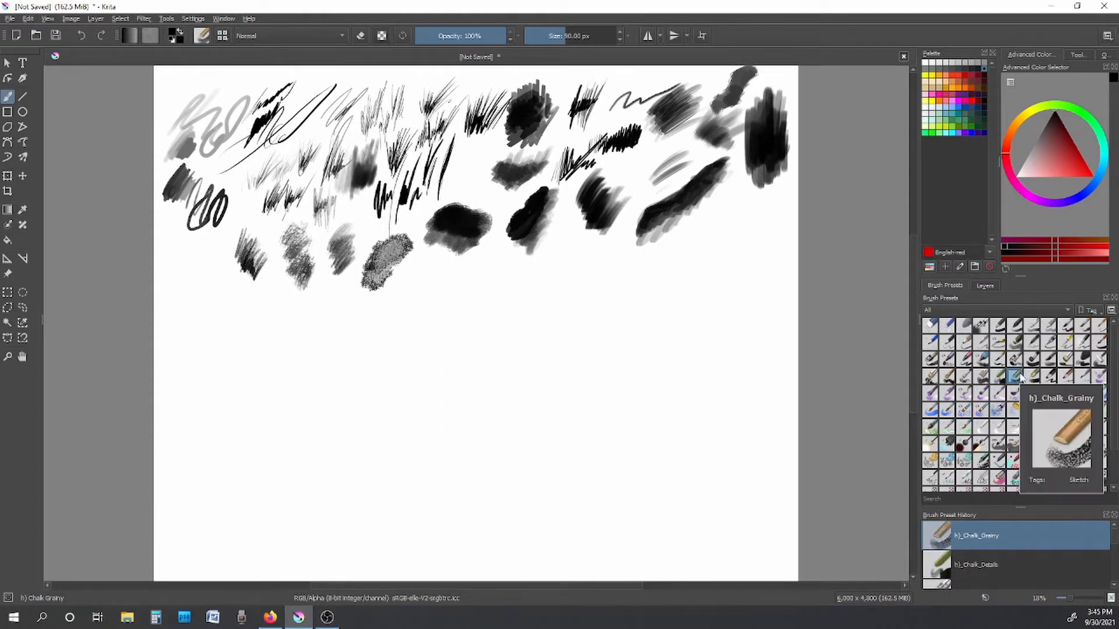
pyautogui.moveTo(200, 260)
pyautogui.mouseDown()
pyautogui.moveTo(225, 298)
pyautogui.moveTo(207, 236)
pyautogui.moveTo(233, 320)
pyautogui.mouseUp()
pyautogui.click(1032, 377)
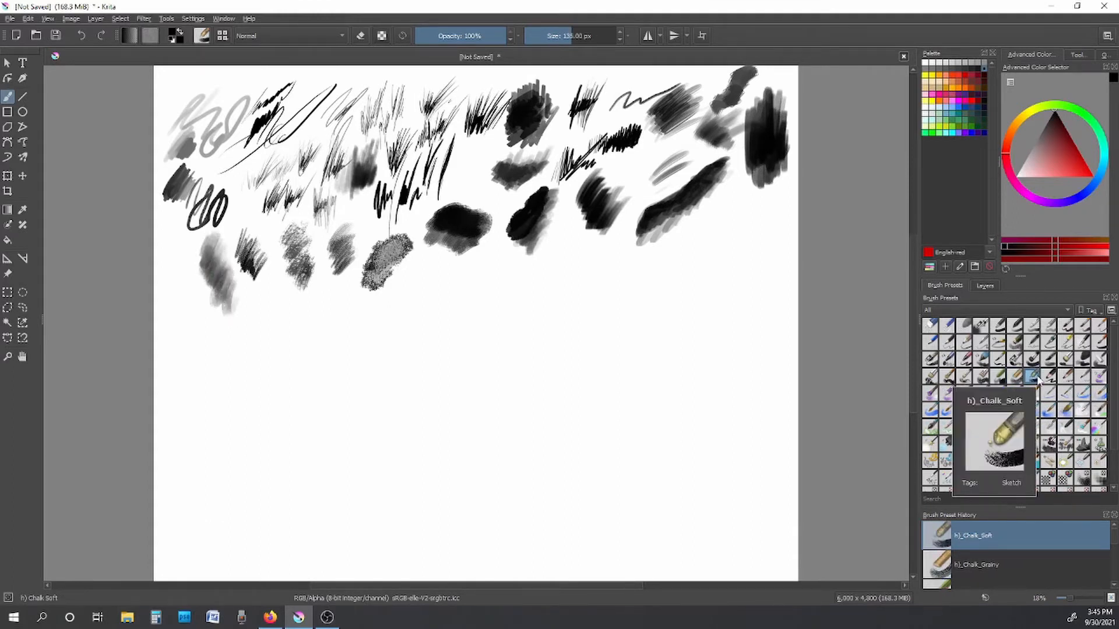
pyautogui.moveTo(169, 273)
pyautogui.mouseDown()
pyautogui.moveTo(187, 301)
pyautogui.moveTo(171, 270)
pyautogui.moveTo(174, 243)
pyautogui.moveTo(187, 312)
pyautogui.mouseUp()
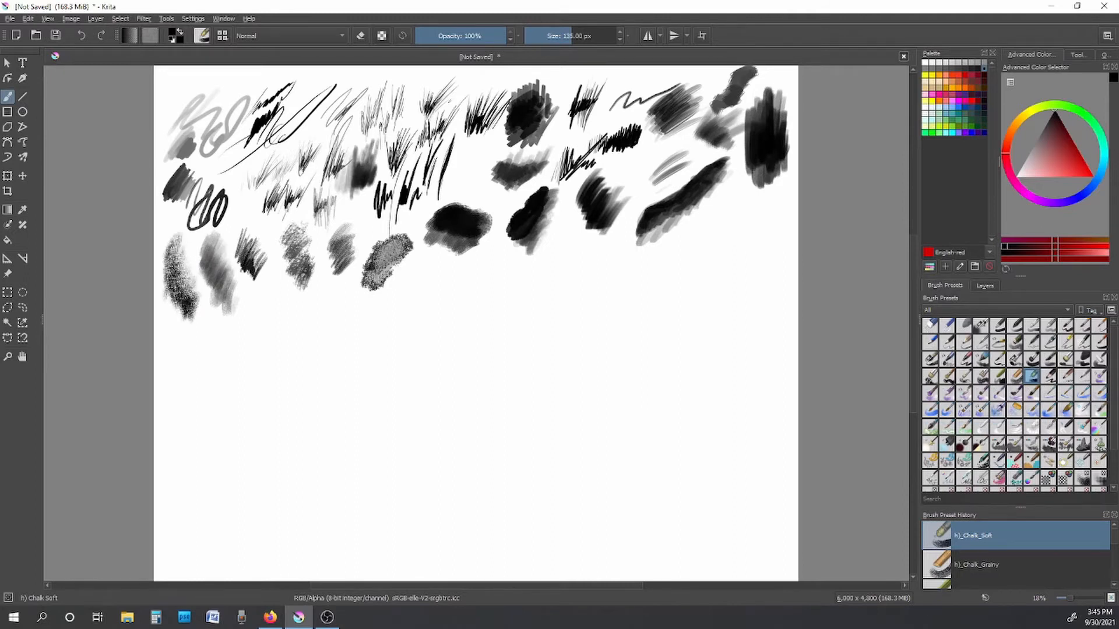
# Step: Paint a shaded sample below the chalk patches with Charcoal Pencil Large, raising the brush size to about 83 px
pyautogui.click(1049, 379)
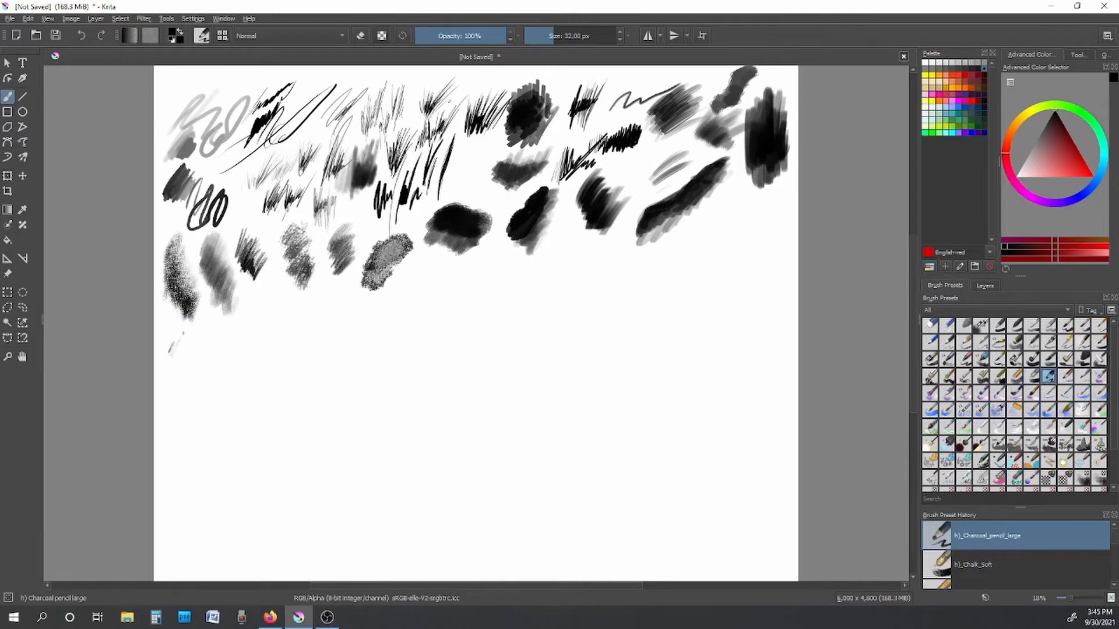
pyautogui.click(563, 36)
pyautogui.moveTo(178, 343)
pyautogui.mouseDown()
pyautogui.moveTo(166, 309)
pyautogui.moveTo(192, 345)
pyautogui.moveTo(183, 367)
pyautogui.mouseUp()
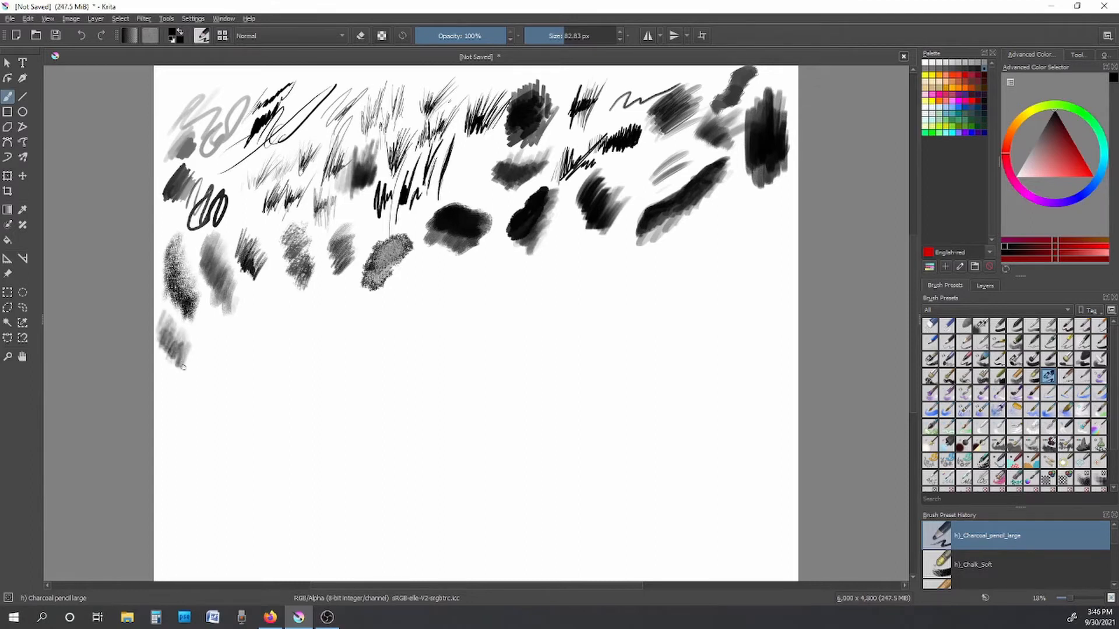
# Step: Sketch light hatched samples beside the large charcoal patch with Charcoal Pencil Medium and Charcoal Pencil Thin
pyautogui.click(1066, 376)
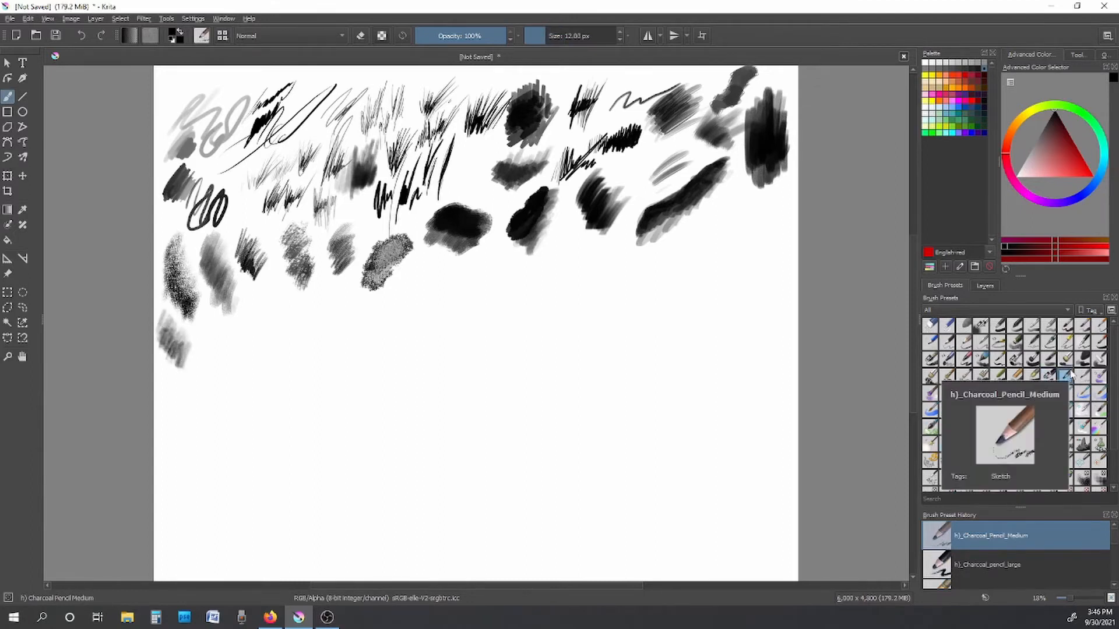
pyautogui.moveTo(222, 349); pyautogui.dragTo(243, 327)
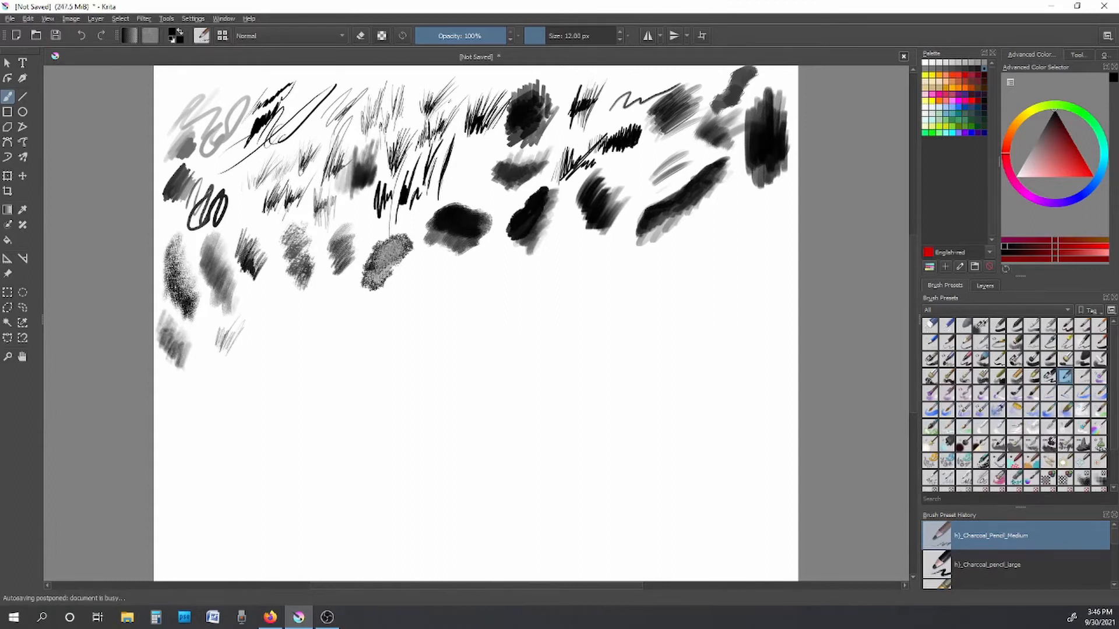
pyautogui.click(1083, 377)
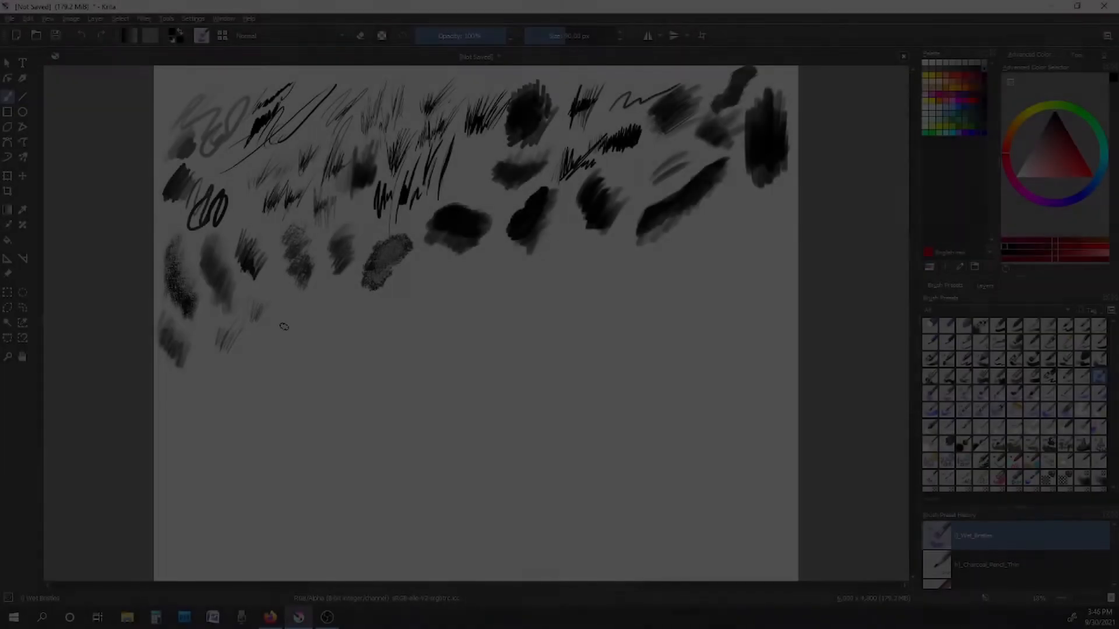
# Step: Paint a dark-to-light patch with Wet Bristles and a softer grey patch beside it with Wet Bristles Rough
pyautogui.moveTo(284, 337)
pyautogui.mouseDown()
pyautogui.moveTo(293, 307)
pyautogui.moveTo(290, 332)
pyautogui.moveTo(310, 313)
pyautogui.moveTo(296, 341)
pyautogui.moveTo(321, 312)
pyautogui.moveTo(313, 323)
pyautogui.moveTo(301, 315)
pyautogui.moveTo(317, 322)
pyautogui.moveTo(306, 348)
pyautogui.moveTo(310, 329)
pyautogui.moveTo(283, 333)
pyautogui.moveTo(279, 308)
pyautogui.moveTo(271, 331)
pyautogui.moveTo(289, 301)
pyautogui.moveTo(315, 339)
pyautogui.moveTo(302, 323)
pyautogui.moveTo(287, 336)
pyautogui.moveTo(294, 309)
pyautogui.moveTo(298, 324)
pyautogui.moveTo(311, 320)
pyautogui.moveTo(310, 346)
pyautogui.moveTo(295, 317)
pyautogui.moveTo(272, 330)
pyautogui.moveTo(283, 300)
pyautogui.moveTo(302, 322)
pyautogui.moveTo(310, 310)
pyautogui.moveTo(279, 331)
pyautogui.moveTo(276, 313)
pyautogui.moveTo(315, 346)
pyautogui.mouseUp()
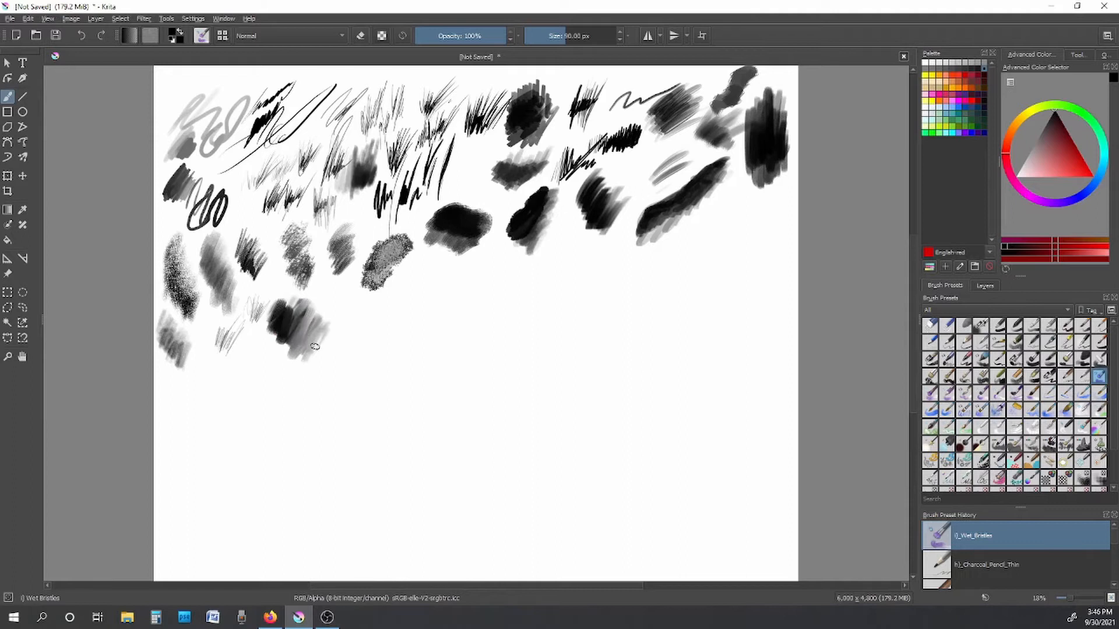
pyautogui.click(931, 396)
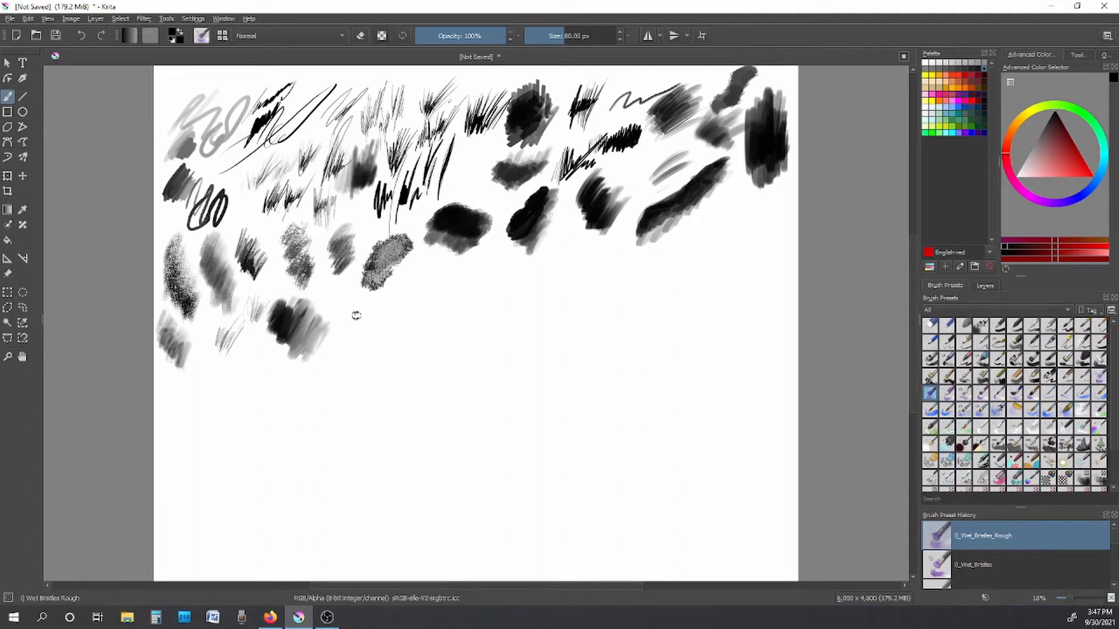
pyautogui.moveTo(346, 327)
pyautogui.mouseDown()
pyautogui.moveTo(360, 308)
pyautogui.moveTo(345, 328)
pyautogui.moveTo(348, 302)
pyautogui.moveTo(342, 330)
pyautogui.moveTo(359, 314)
pyautogui.moveTo(364, 339)
pyautogui.moveTo(352, 310)
pyautogui.moveTo(340, 331)
pyautogui.moveTo(365, 305)
pyautogui.moveTo(370, 344)
pyautogui.moveTo(331, 319)
pyautogui.moveTo(343, 338)
pyautogui.moveTo(373, 317)
pyautogui.moveTo(377, 331)
pyautogui.moveTo(334, 326)
pyautogui.moveTo(343, 325)
pyautogui.moveTo(340, 336)
pyautogui.moveTo(369, 331)
pyautogui.moveTo(345, 304)
pyautogui.moveTo(379, 320)
pyautogui.moveTo(350, 344)
pyautogui.moveTo(339, 306)
pyautogui.moveTo(376, 335)
pyautogui.moveTo(348, 351)
pyautogui.moveTo(351, 315)
pyautogui.moveTo(338, 311)
pyautogui.moveTo(381, 307)
pyautogui.moveTo(352, 295)
pyautogui.moveTo(327, 308)
pyautogui.mouseUp()
# Step: Paint a zigzag shaded patch with Wet Circle and a solid dark patch beside it with Wet Knife
pyautogui.click(948, 393)
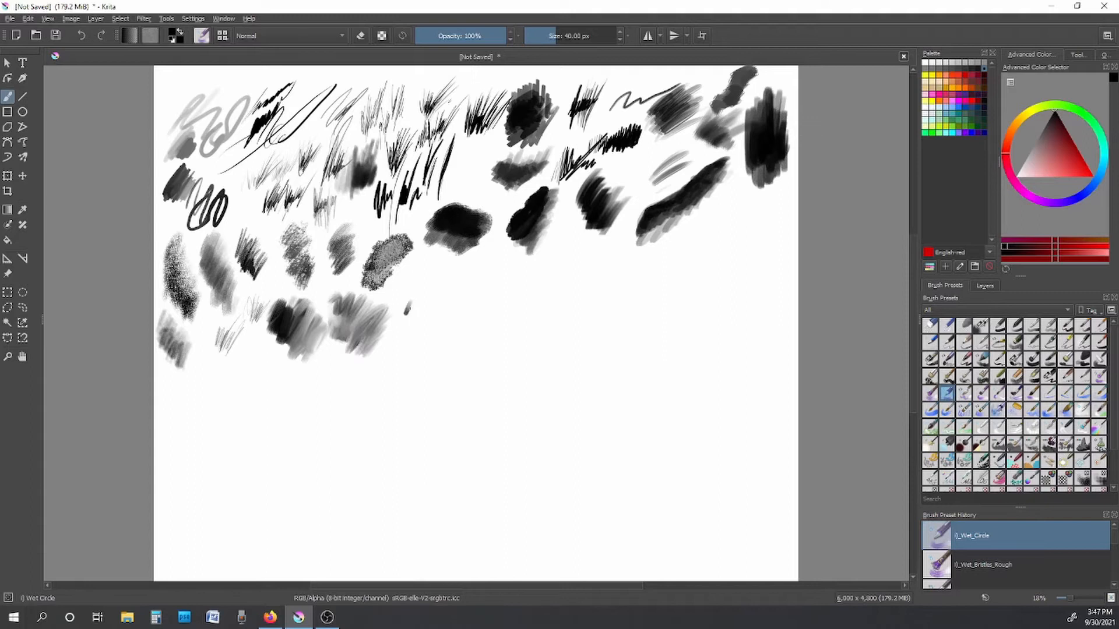
pyautogui.moveTo(421, 300)
pyautogui.mouseDown()
pyautogui.moveTo(408, 315)
pyautogui.moveTo(399, 291)
pyautogui.moveTo(423, 324)
pyautogui.moveTo(402, 291)
pyautogui.moveTo(413, 291)
pyautogui.moveTo(427, 307)
pyautogui.moveTo(411, 321)
pyautogui.moveTo(394, 297)
pyautogui.moveTo(425, 323)
pyautogui.moveTo(417, 289)
pyautogui.moveTo(388, 283)
pyautogui.mouseUp()
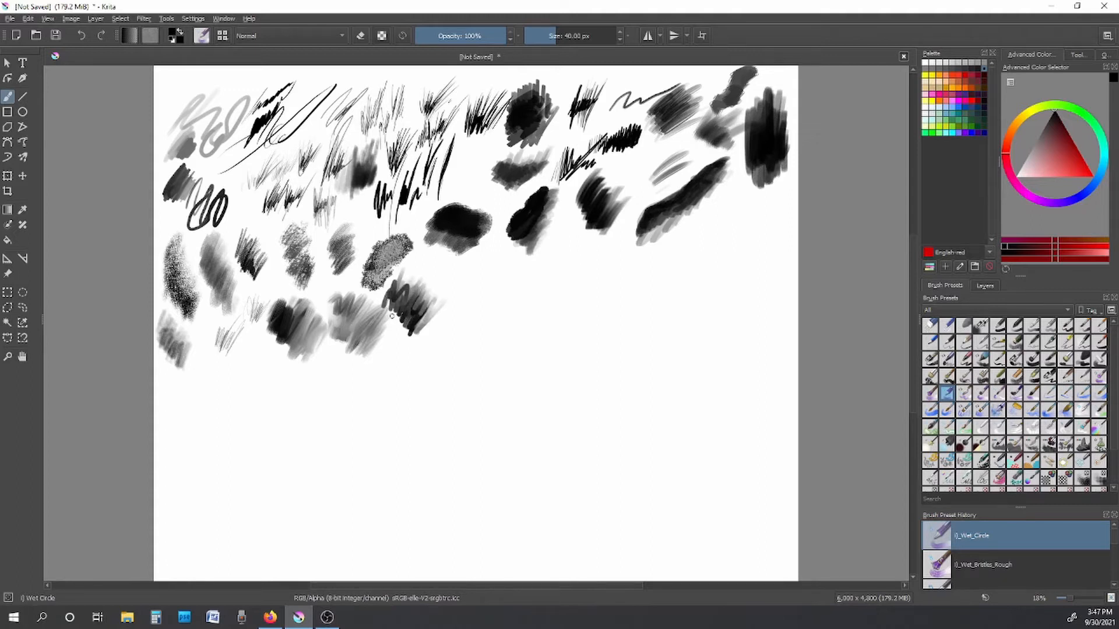
pyautogui.click(966, 393)
pyautogui.moveTo(465, 304)
pyautogui.mouseDown()
pyautogui.moveTo(468, 276)
pyautogui.moveTo(488, 295)
pyautogui.moveTo(472, 316)
pyautogui.moveTo(451, 290)
pyautogui.moveTo(452, 263)
pyautogui.moveTo(460, 305)
pyautogui.moveTo(472, 287)
pyautogui.moveTo(450, 292)
pyautogui.moveTo(499, 319)
pyautogui.mouseUp()
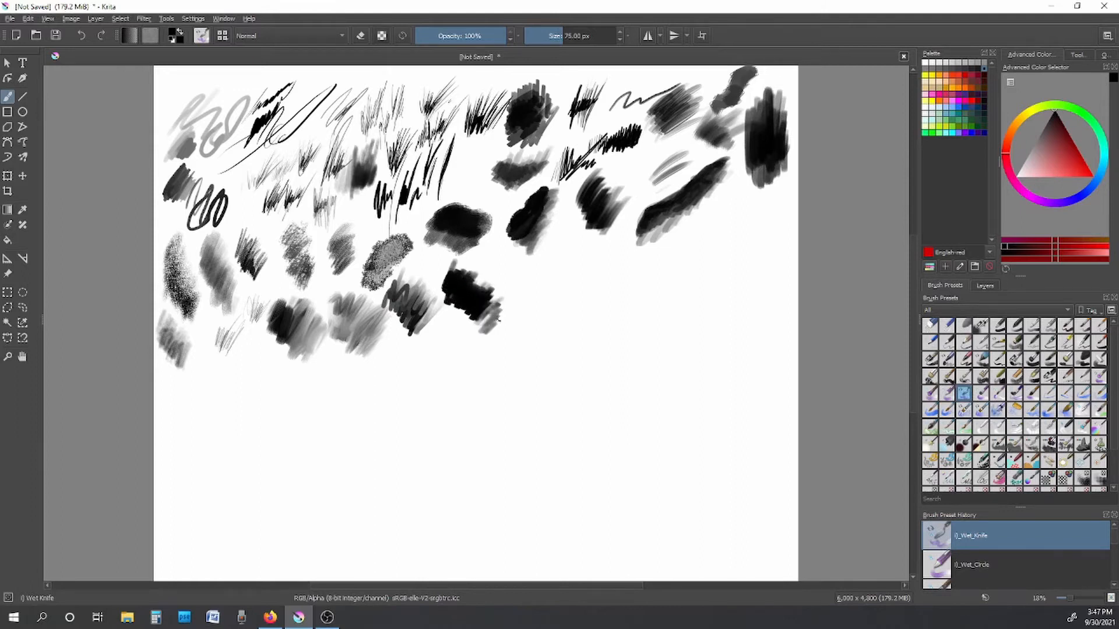
# Step: Paint a shaded patch with Wet Paint and a finely hatched sample beside it with Wet Paint Details
pyautogui.click(985, 397)
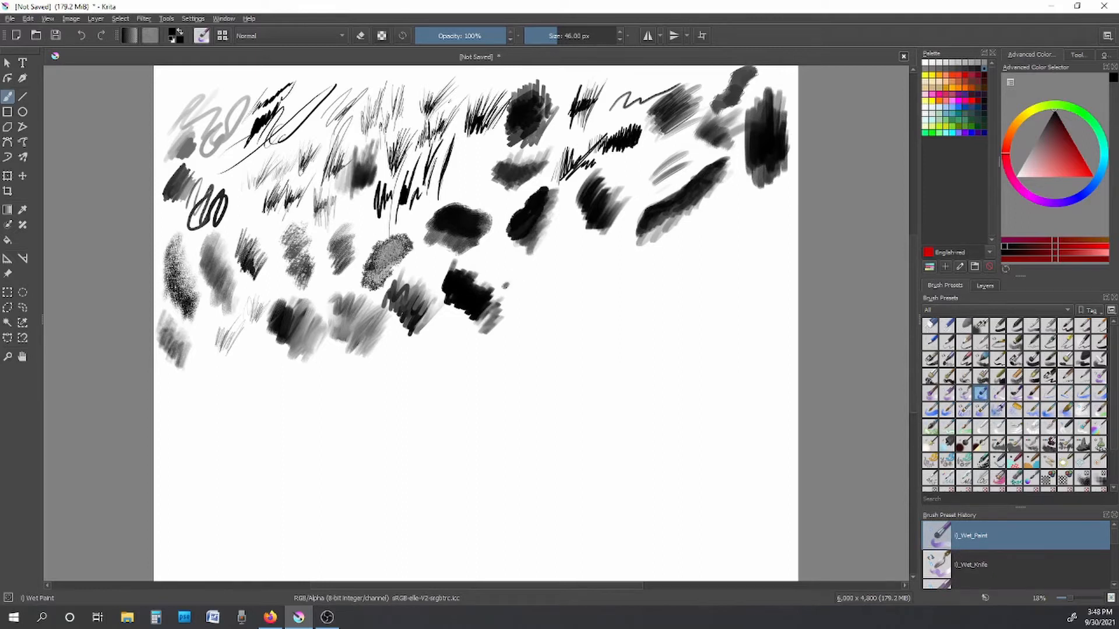
pyautogui.moveTo(509, 292)
pyautogui.mouseDown()
pyautogui.moveTo(543, 303)
pyautogui.moveTo(545, 289)
pyautogui.moveTo(504, 274)
pyautogui.moveTo(510, 267)
pyautogui.moveTo(515, 294)
pyautogui.moveTo(533, 282)
pyautogui.moveTo(534, 314)
pyautogui.moveTo(525, 273)
pyautogui.mouseUp()
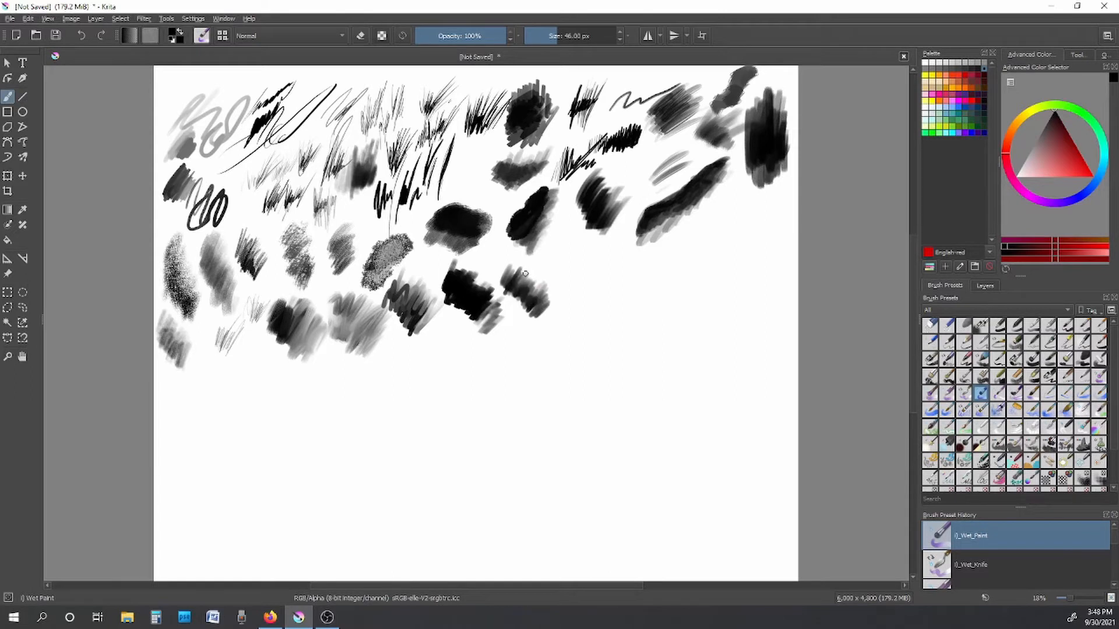
pyautogui.click(998, 393)
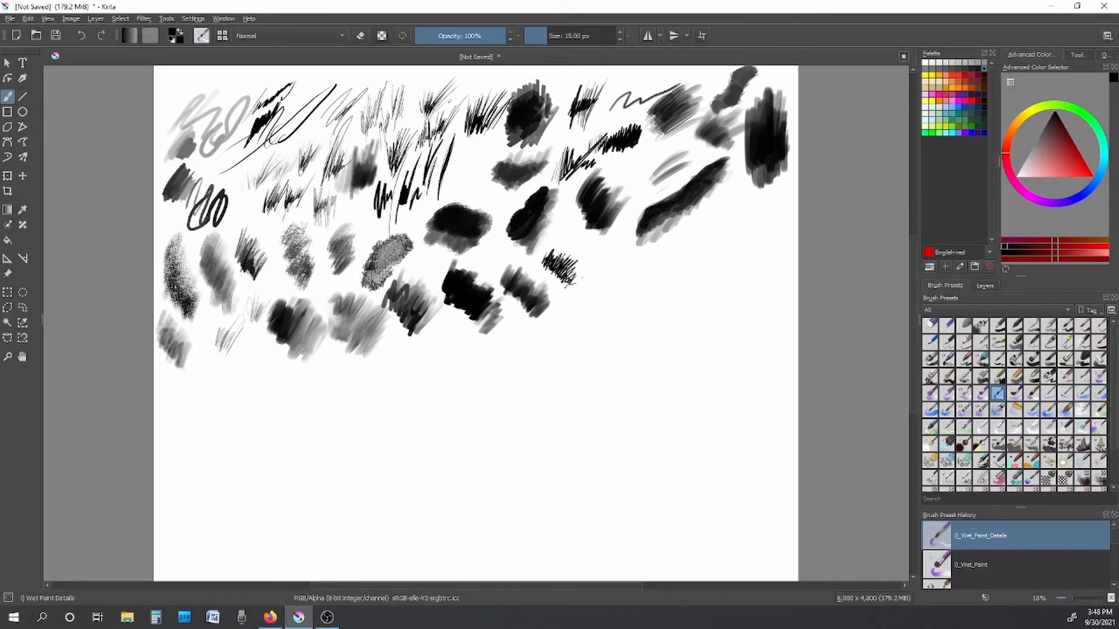
# Step: Paint a dark patch with Wet Smear and a softer patch beside it with Wet Textured Soft
pyautogui.click(1015, 393)
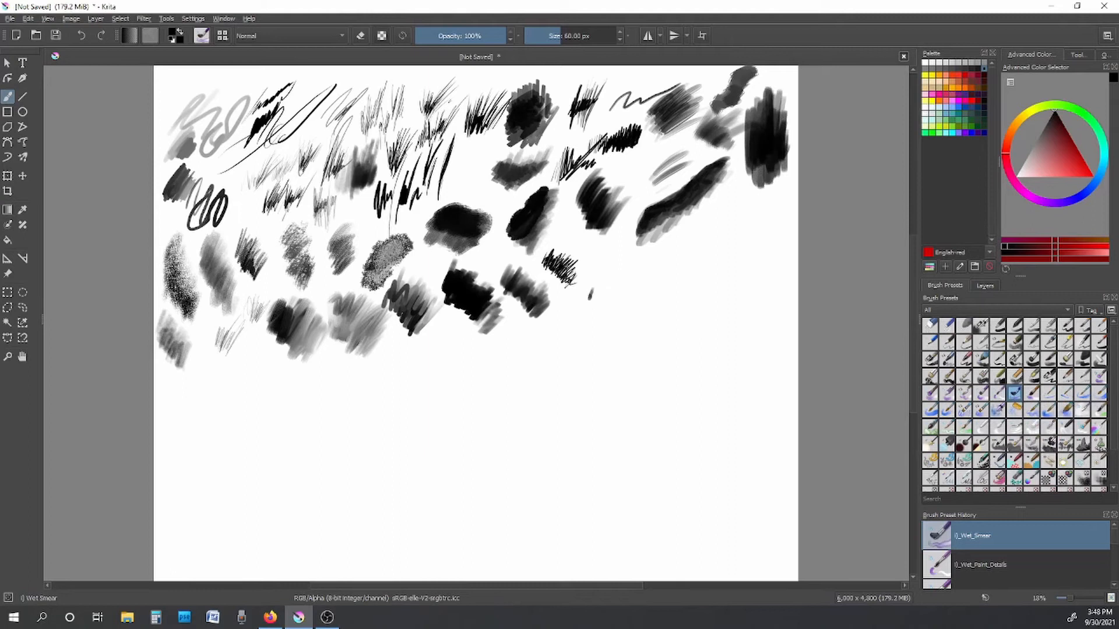
pyautogui.moveTo(605, 281)
pyautogui.mouseDown()
pyautogui.moveTo(628, 294)
pyautogui.moveTo(582, 273)
pyautogui.moveTo(612, 299)
pyautogui.moveTo(645, 272)
pyautogui.moveTo(641, 284)
pyautogui.moveTo(669, 275)
pyautogui.moveTo(677, 293)
pyautogui.moveTo(640, 265)
pyautogui.moveTo(637, 281)
pyautogui.moveTo(664, 260)
pyautogui.moveTo(678, 306)
pyautogui.mouseUp()
pyautogui.click(1035, 390)
# Step: Scribble hatched samples side by side with the WaterC Basic Lines-Dry and WaterC Basic Lines-Wet presets
pyautogui.click(1049, 394)
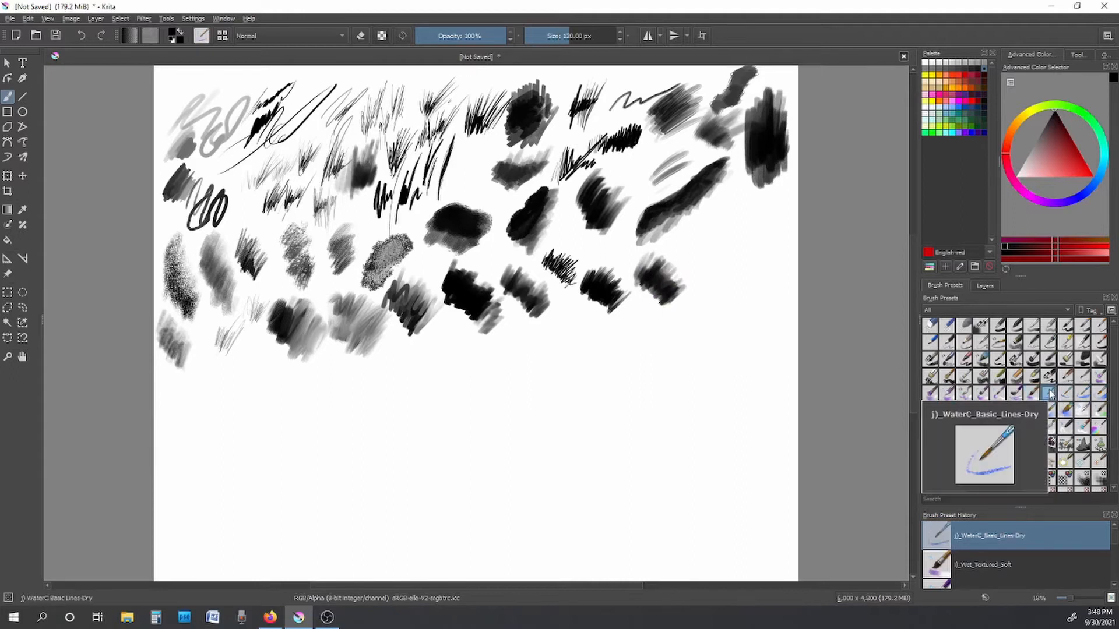
pyautogui.moveTo(695, 257)
pyautogui.mouseDown()
pyautogui.moveTo(718, 277)
pyautogui.moveTo(712, 288)
pyautogui.moveTo(701, 260)
pyautogui.moveTo(700, 277)
pyautogui.mouseUp()
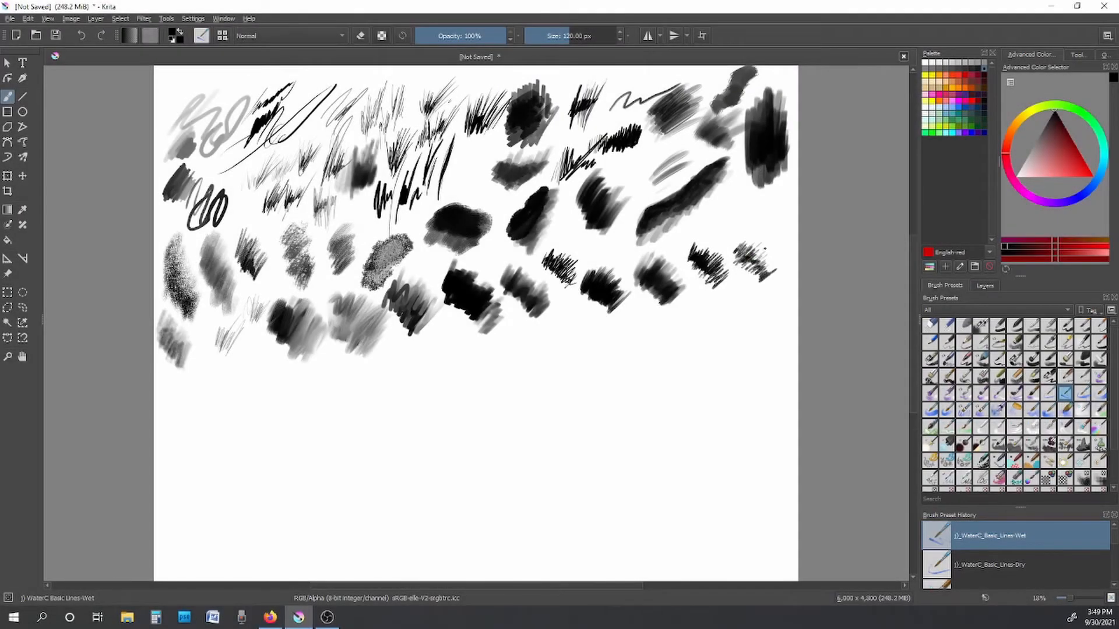
# Step: Paint a dark patch with WaterC Basic Lines-Wet-Pattern and a flat grey patch beside it with WaterC Basic Round-Fringe 02
pyautogui.click(1083, 394)
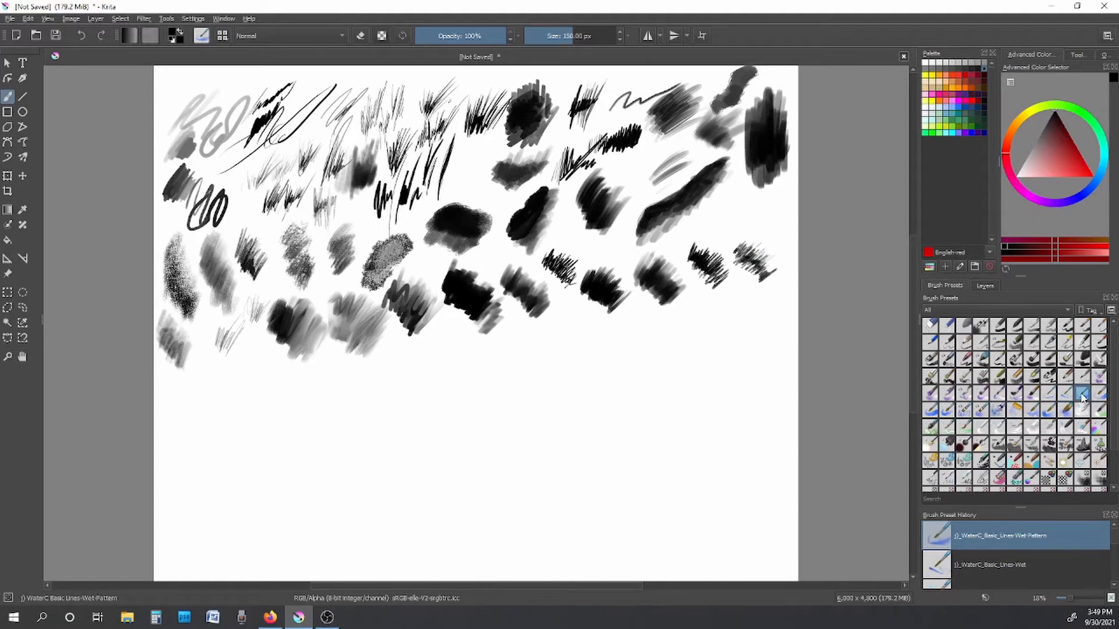
pyautogui.moveTo(756, 331)
pyautogui.mouseDown()
pyautogui.moveTo(756, 308)
pyautogui.moveTo(763, 295)
pyautogui.moveTo(762, 323)
pyautogui.moveTo(785, 316)
pyautogui.moveTo(773, 332)
pyautogui.moveTo(779, 314)
pyautogui.moveTo(750, 303)
pyautogui.moveTo(745, 283)
pyautogui.moveTo(702, 341)
pyautogui.moveTo(742, 345)
pyautogui.moveTo(700, 321)
pyautogui.moveTo(710, 316)
pyautogui.moveTo(739, 354)
pyautogui.mouseUp()
pyautogui.click(1100, 398)
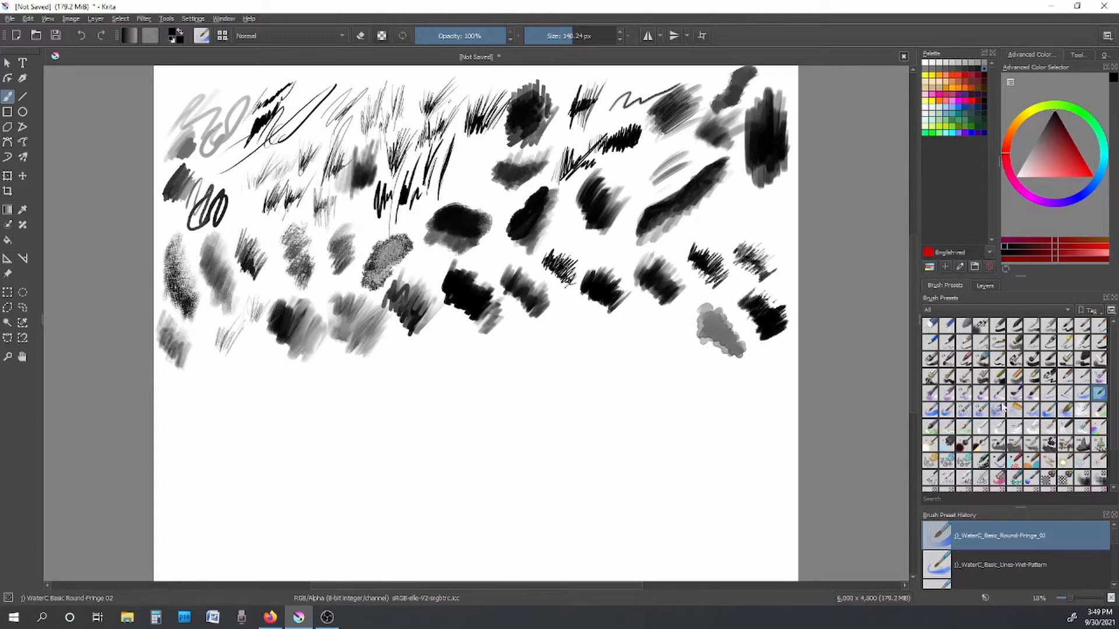
# Step: Paint mottled light grey patches side by side with the WaterC Basic Round-Grain and WaterC Basic Round-Grunge presets
pyautogui.click(932, 410)
pyautogui.moveTo(641, 339)
pyautogui.mouseDown()
pyautogui.moveTo(662, 331)
pyautogui.moveTo(652, 351)
pyautogui.moveTo(672, 345)
pyautogui.moveTo(675, 371)
pyautogui.moveTo(673, 331)
pyautogui.moveTo(643, 326)
pyautogui.moveTo(665, 324)
pyautogui.moveTo(671, 364)
pyautogui.moveTo(694, 361)
pyautogui.moveTo(663, 351)
pyautogui.moveTo(645, 322)
pyautogui.moveTo(697, 374)
pyautogui.mouseUp()
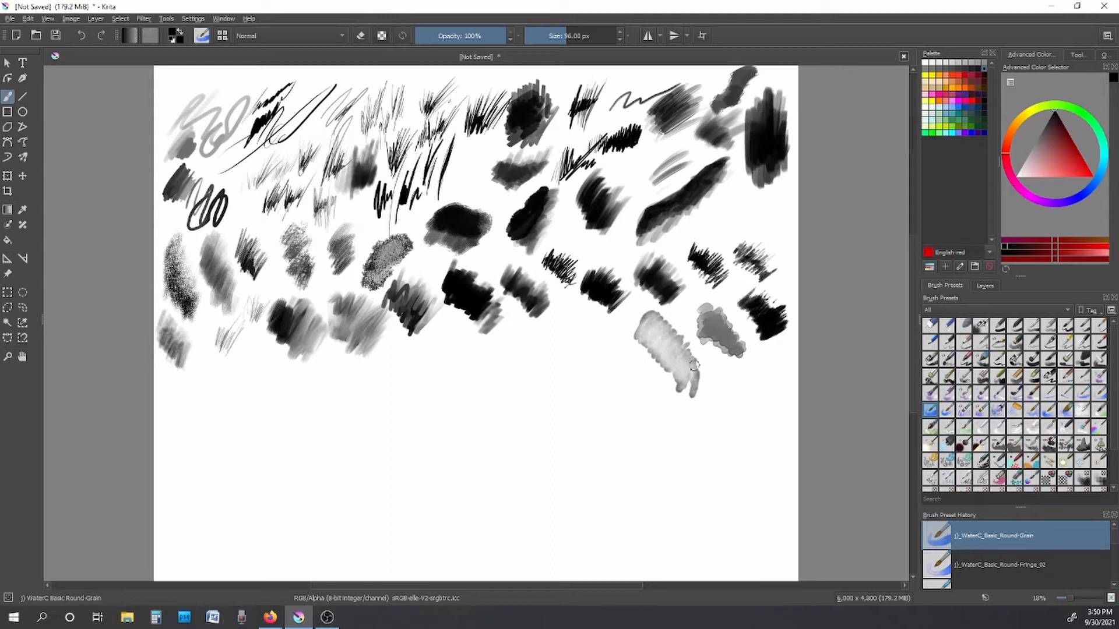
pyautogui.click(950, 410)
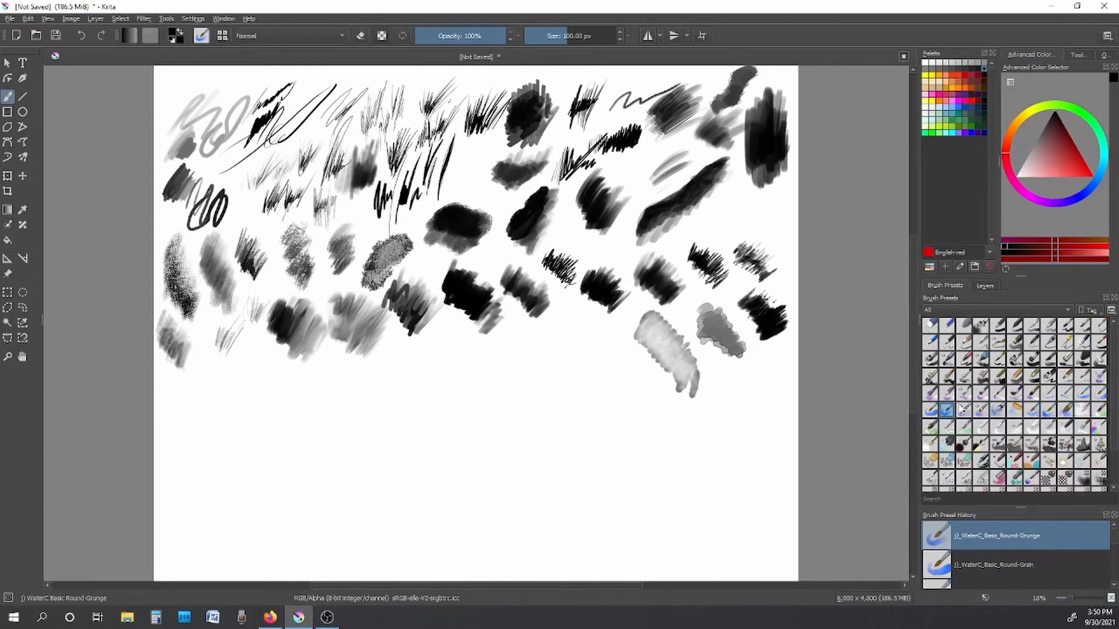
pyautogui.moveTo(599, 346)
pyautogui.mouseDown()
pyautogui.moveTo(622, 357)
pyautogui.moveTo(630, 377)
pyautogui.moveTo(593, 332)
pyautogui.moveTo(606, 361)
pyautogui.moveTo(640, 380)
pyautogui.moveTo(643, 407)
pyautogui.mouseUp()
# Step: Paint a jagged shaded patch with WaterC Flat Big-Grain Tilt and a dark hatched patch beside it with WaterC Flat Decay Tilt
pyautogui.click(963, 410)
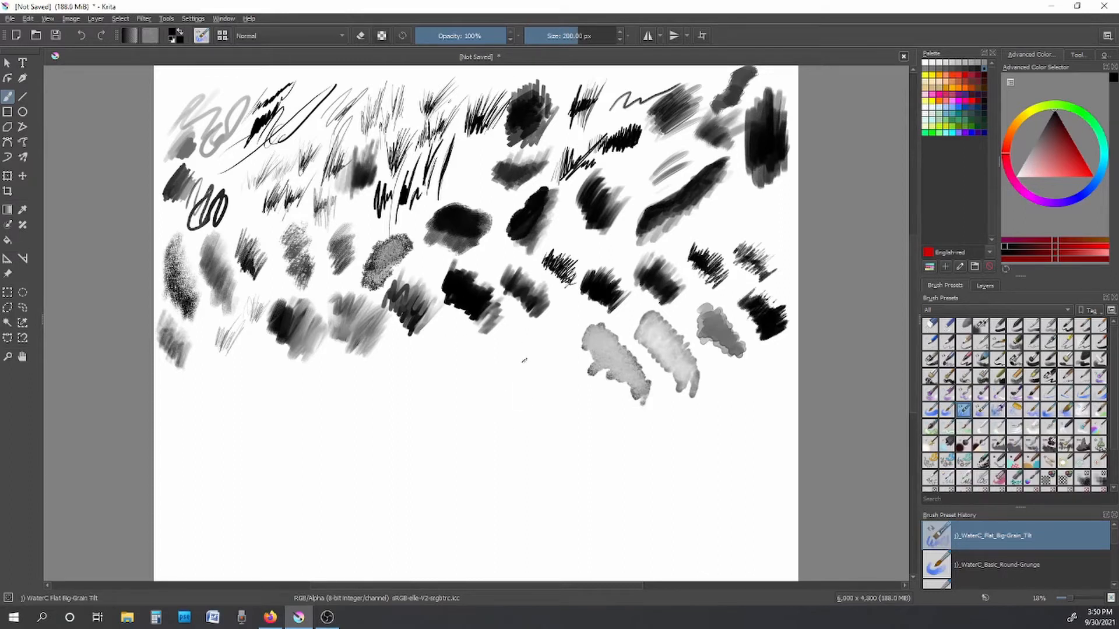
pyautogui.moveTo(524, 368)
pyautogui.mouseDown()
pyautogui.moveTo(543, 344)
pyautogui.moveTo(562, 358)
pyautogui.moveTo(544, 390)
pyautogui.moveTo(556, 346)
pyautogui.moveTo(527, 327)
pyautogui.moveTo(558, 329)
pyautogui.moveTo(564, 382)
pyautogui.moveTo(582, 382)
pyautogui.moveTo(520, 367)
pyautogui.moveTo(591, 390)
pyautogui.mouseUp()
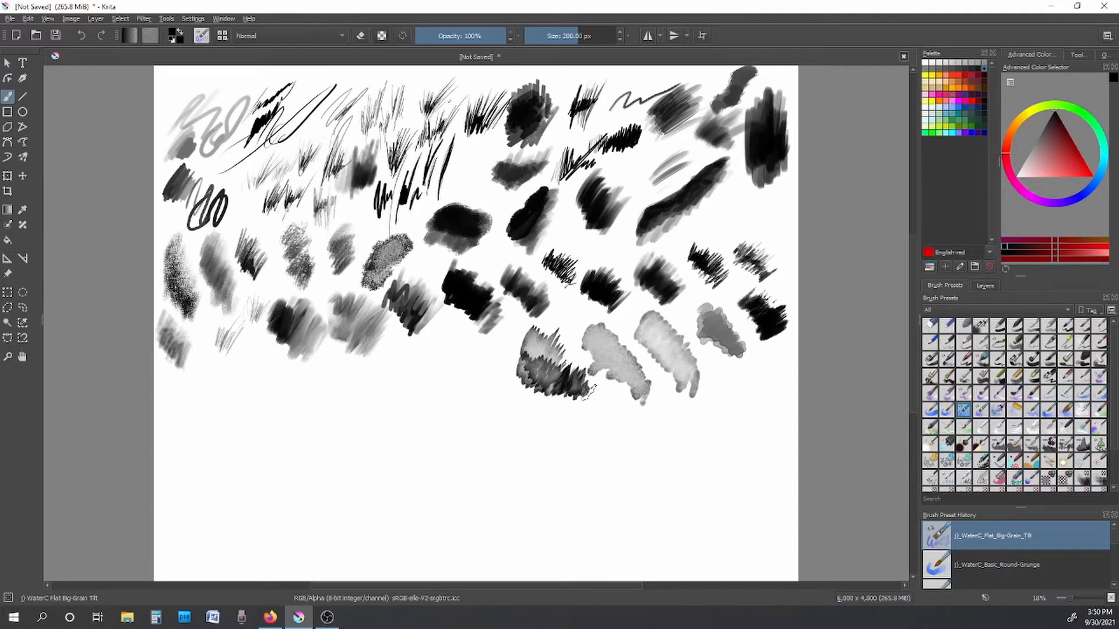
pyautogui.click(981, 409)
pyautogui.moveTo(458, 359)
pyautogui.mouseDown()
pyautogui.moveTo(482, 368)
pyautogui.moveTo(490, 360)
pyautogui.moveTo(483, 387)
pyautogui.moveTo(459, 349)
pyautogui.moveTo(446, 367)
pyautogui.moveTo(450, 337)
pyautogui.moveTo(440, 361)
pyautogui.moveTo(454, 384)
pyautogui.moveTo(499, 373)
pyautogui.moveTo(520, 414)
pyautogui.mouseUp()
# Step: Paint a diagonal cloudy patch with WaterC Special Blobs and a speckled patch beside it with WaterC Special Splats
pyautogui.click(998, 411)
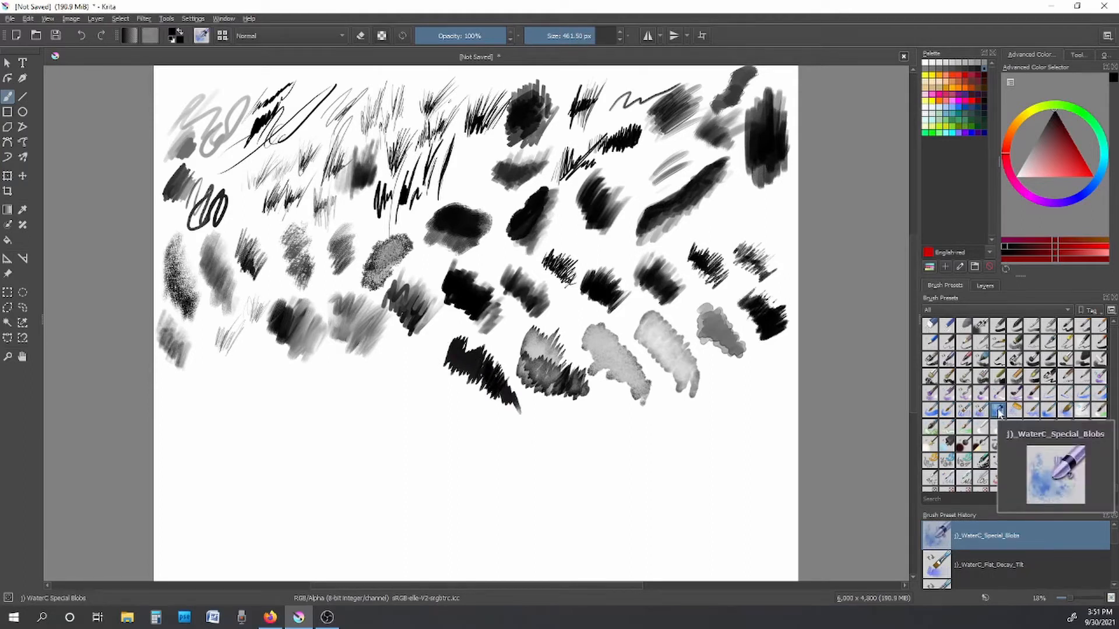
pyautogui.moveTo(397, 373)
pyautogui.mouseDown()
pyautogui.moveTo(414, 396)
pyautogui.moveTo(433, 391)
pyautogui.moveTo(450, 409)
pyautogui.moveTo(395, 344)
pyautogui.moveTo(453, 405)
pyautogui.moveTo(434, 354)
pyautogui.moveTo(475, 432)
pyautogui.mouseUp()
pyautogui.click(1014, 411)
pyautogui.moveTo(332, 386)
pyautogui.mouseDown()
pyautogui.moveTo(391, 443)
pyautogui.moveTo(428, 461)
pyautogui.mouseUp()
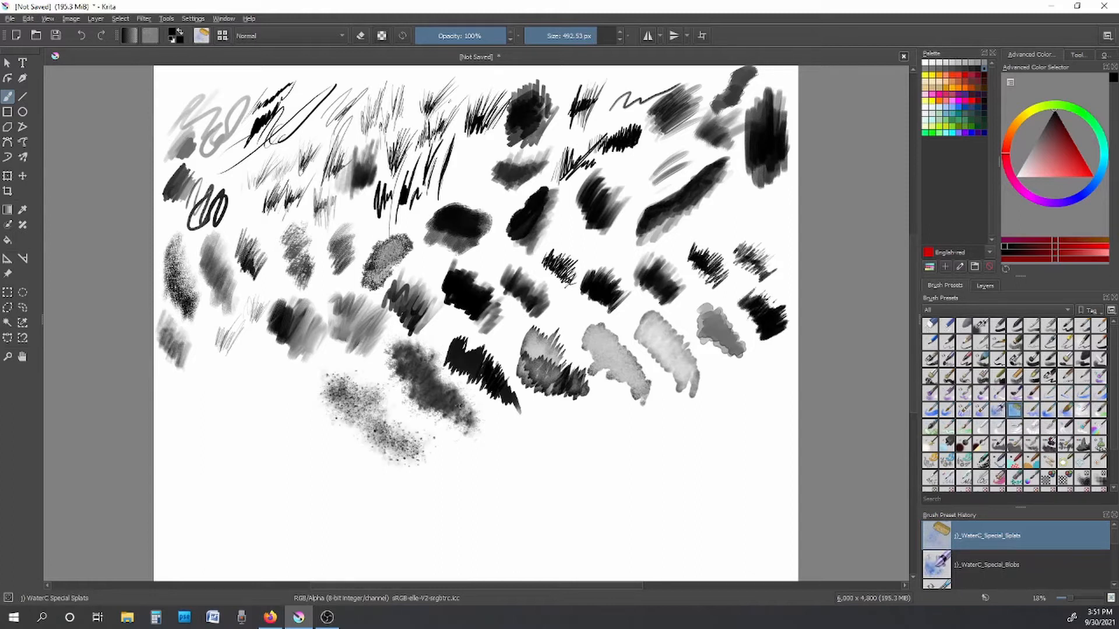
# Step: Paint grey diagonal strokes side by side with the WaterC Spread, WaterC Spread Pattern and WaterC Spread WideArea presets
pyautogui.click(1032, 411)
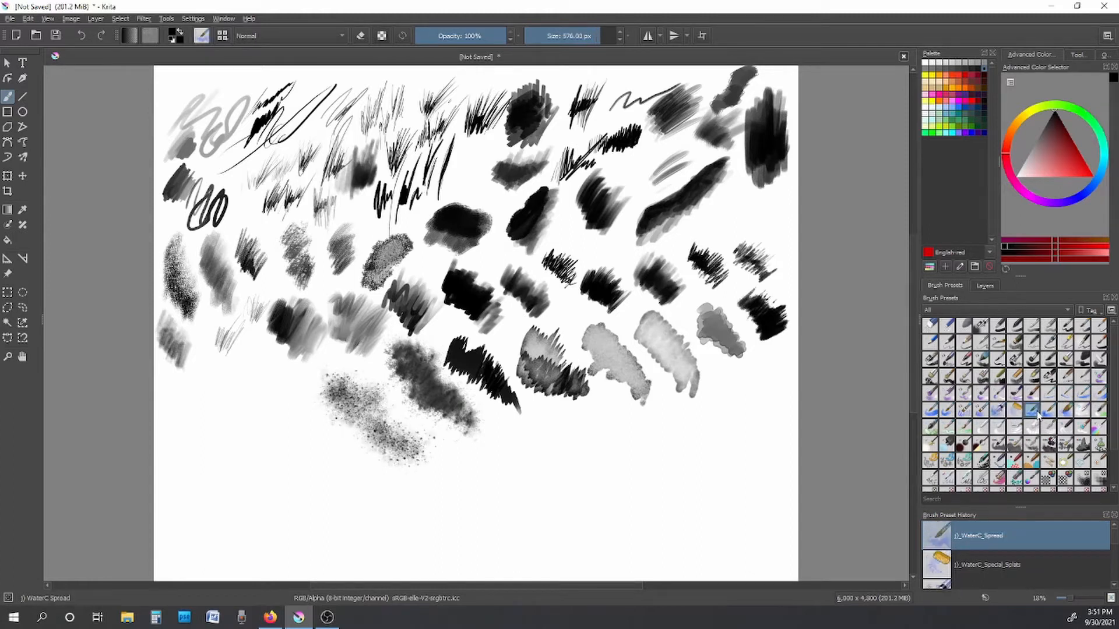
pyautogui.moveTo(269, 395)
pyautogui.mouseDown()
pyautogui.moveTo(301, 410)
pyautogui.moveTo(317, 450)
pyautogui.moveTo(342, 456)
pyautogui.mouseUp()
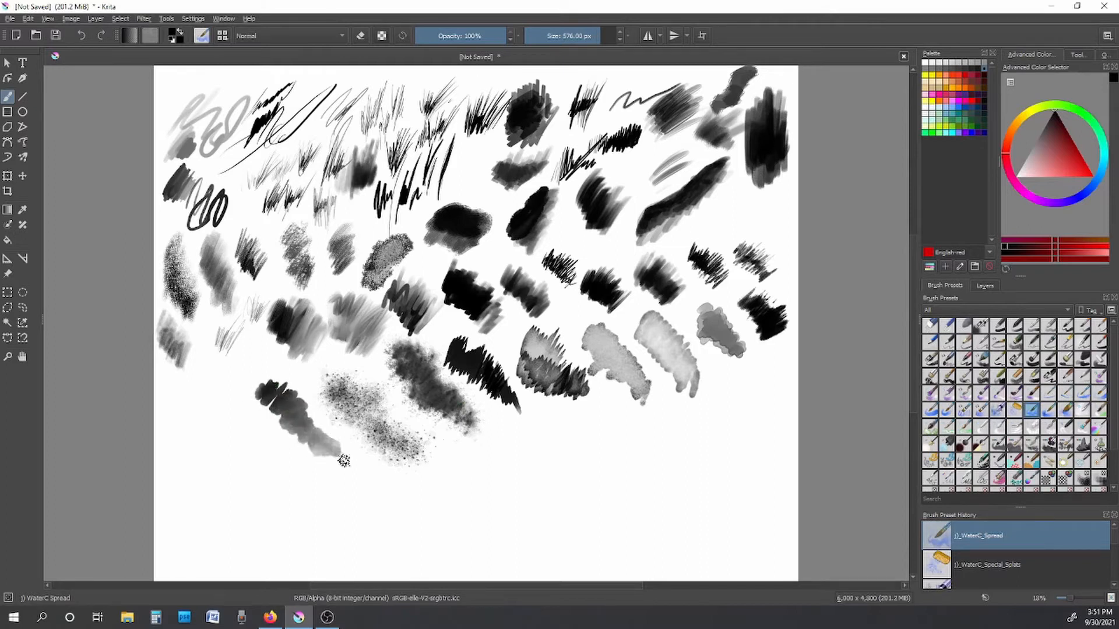
pyautogui.click(1047, 411)
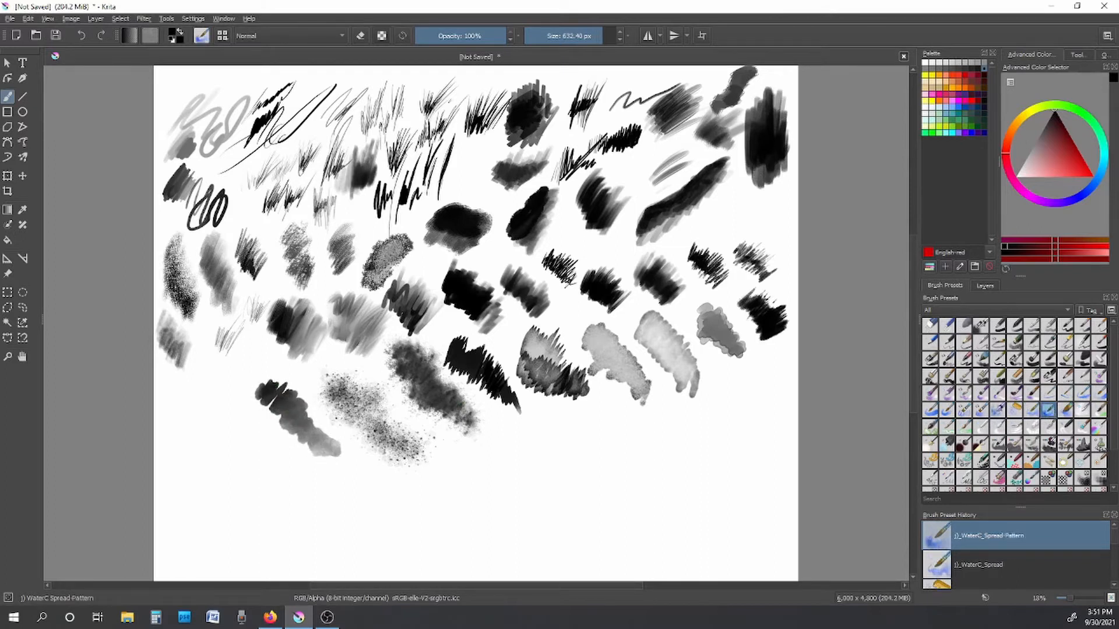
pyautogui.moveTo(217, 385)
pyautogui.mouseDown()
pyautogui.moveTo(239, 429)
pyautogui.moveTo(296, 472)
pyautogui.mouseUp()
pyautogui.click(1070, 412)
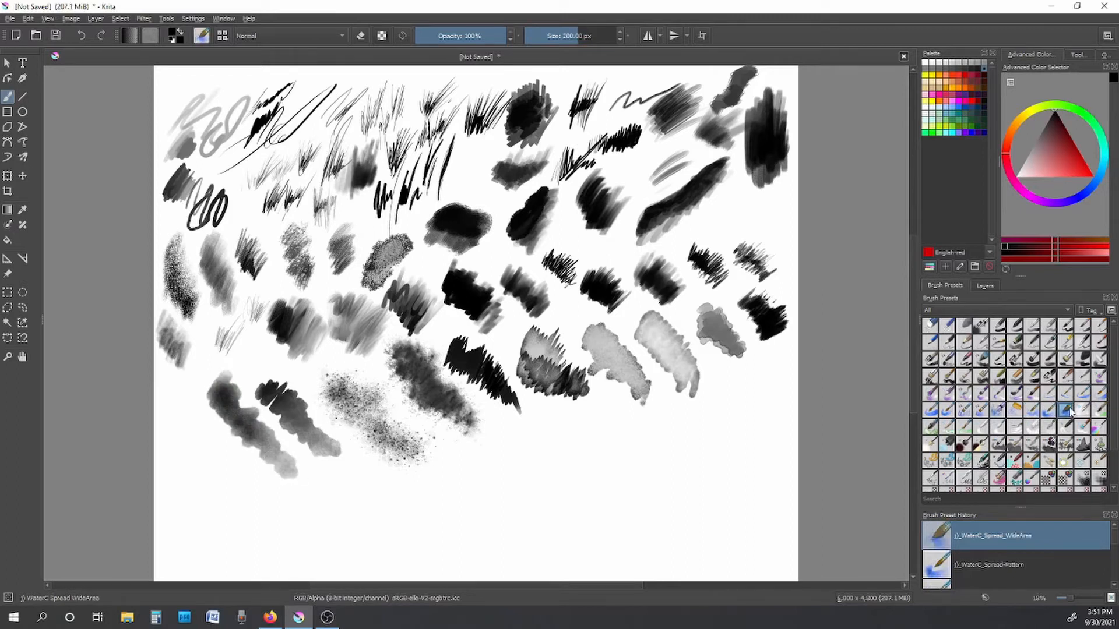
pyautogui.moveTo(169, 389)
pyautogui.mouseDown()
pyautogui.moveTo(201, 446)
pyautogui.moveTo(259, 484)
pyautogui.mouseUp()
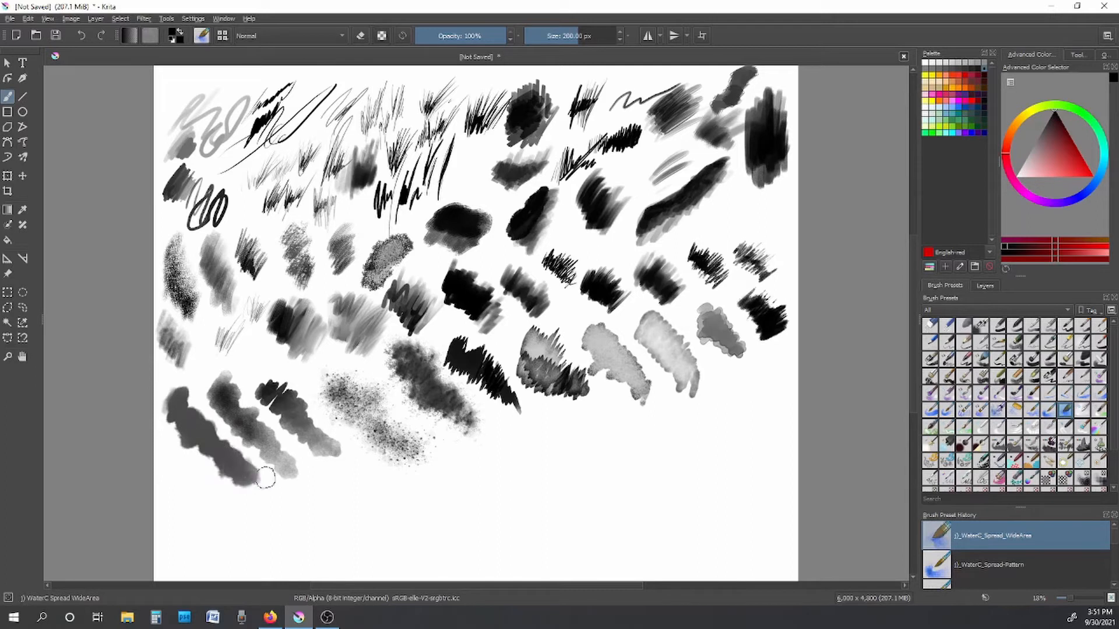
# Step: Soften the lower end of the WaterC Spread WideArea stroke with WaterC Water Pattern, enlarging the brush to about 277 px
pyautogui.moveTo(580, 37); pyautogui.dragTo(557, 41)
pyautogui.click(1084, 412)
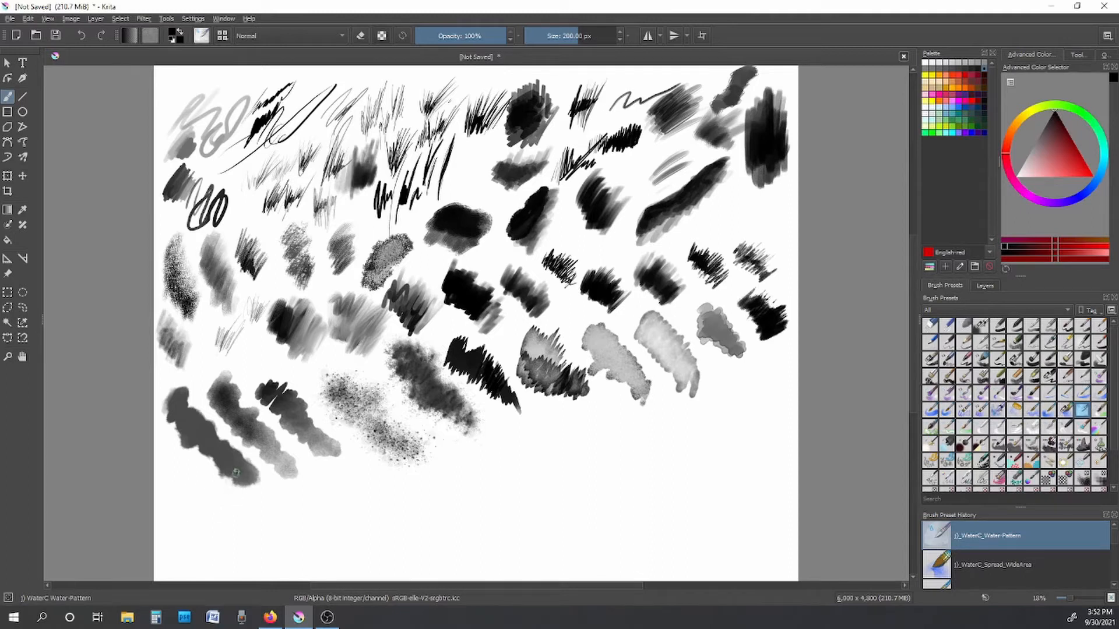
pyautogui.moveTo(228, 488)
pyautogui.mouseDown()
pyautogui.moveTo(235, 481)
pyautogui.moveTo(239, 496)
pyautogui.mouseUp()
pyautogui.moveTo(578, 40); pyautogui.dragTo(584, 39)
pyautogui.moveTo(237, 491)
pyautogui.mouseDown()
pyautogui.moveTo(207, 463)
pyautogui.moveTo(229, 467)
pyautogui.mouseUp()
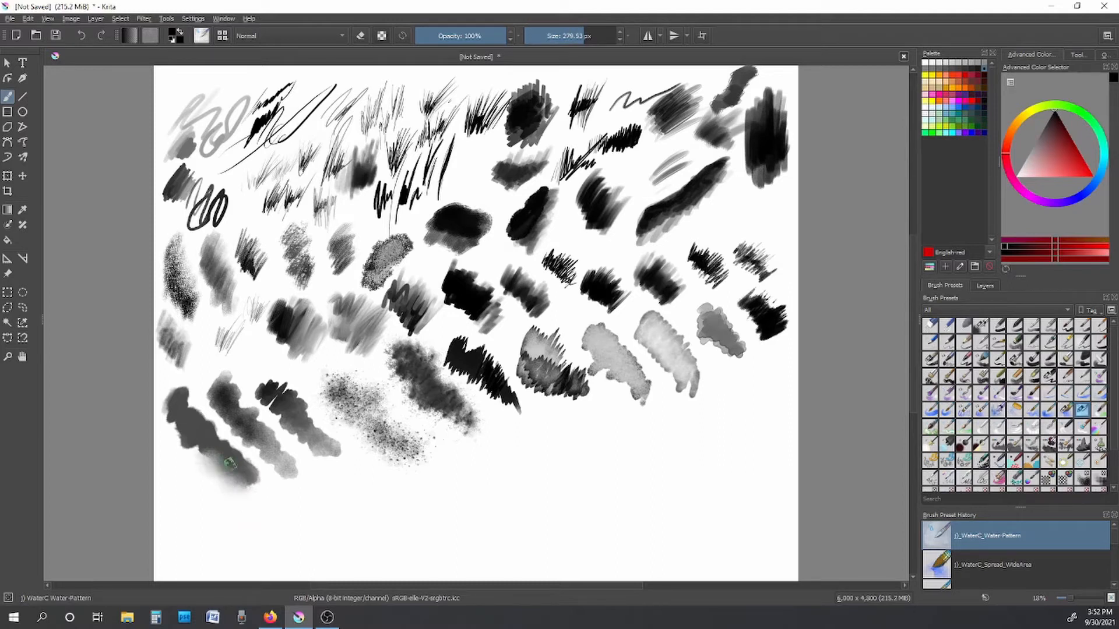
pyautogui.moveTo(250, 491)
pyautogui.mouseDown()
pyautogui.moveTo(214, 485)
pyautogui.moveTo(213, 474)
pyautogui.moveTo(227, 485)
pyautogui.moveTo(238, 464)
pyautogui.moveTo(257, 491)
pyautogui.mouseUp()
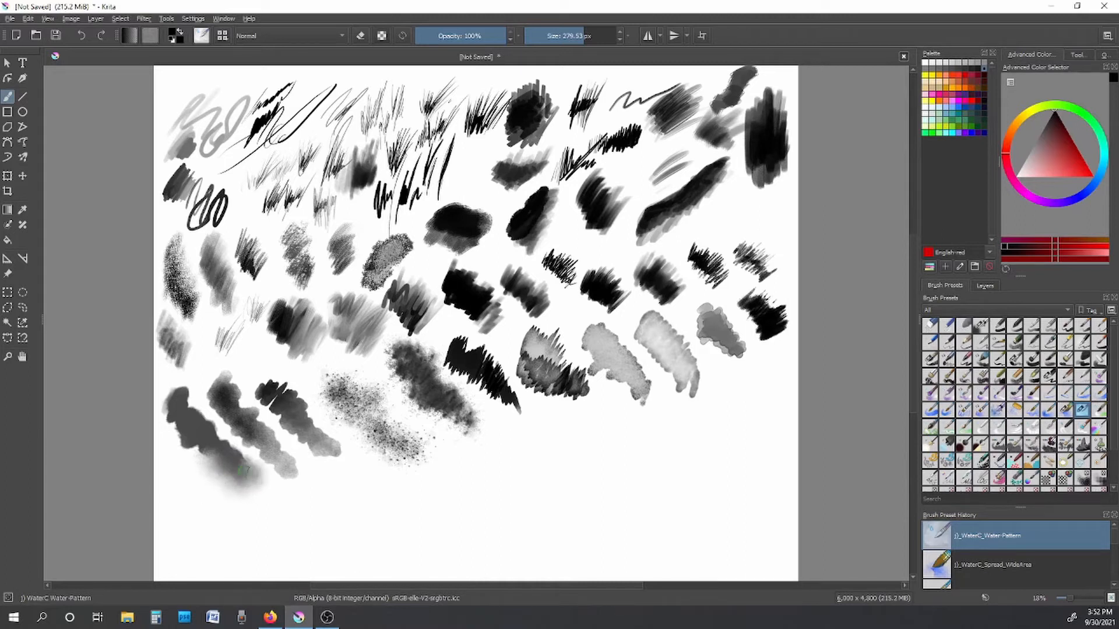
# Step: Paint a small dark patch with Watercolor Fringe and a blotchy grey patch below it with Watercolor Texture
pyautogui.click(1099, 411)
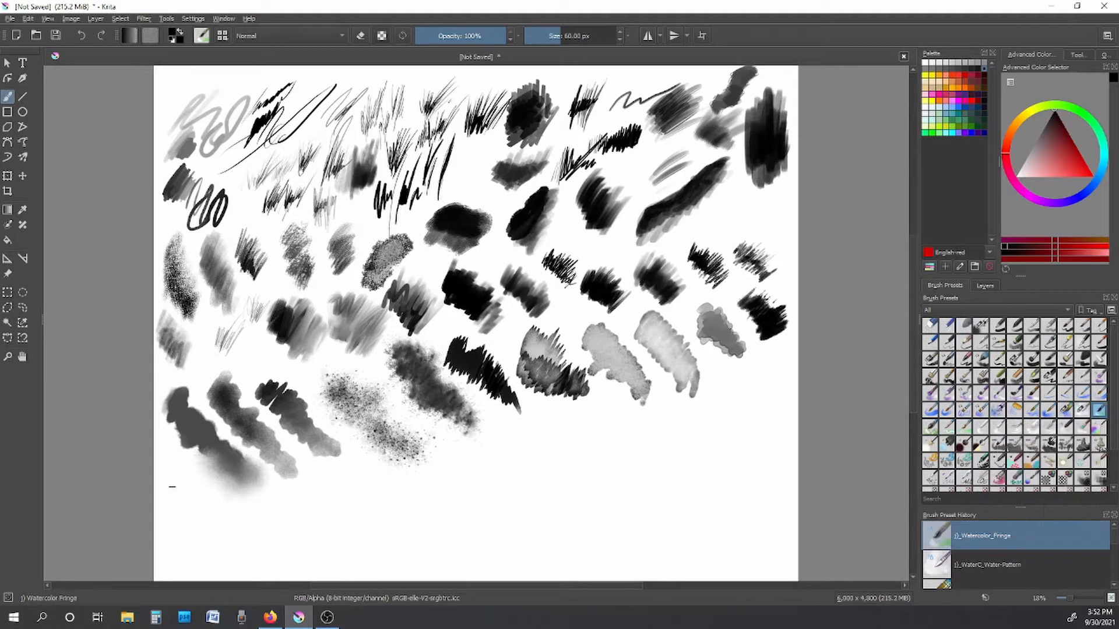
pyautogui.moveTo(169, 476)
pyautogui.mouseDown()
pyautogui.moveTo(182, 505)
pyautogui.moveTo(188, 490)
pyautogui.moveTo(190, 512)
pyautogui.moveTo(165, 466)
pyautogui.mouseUp()
pyautogui.click(930, 426)
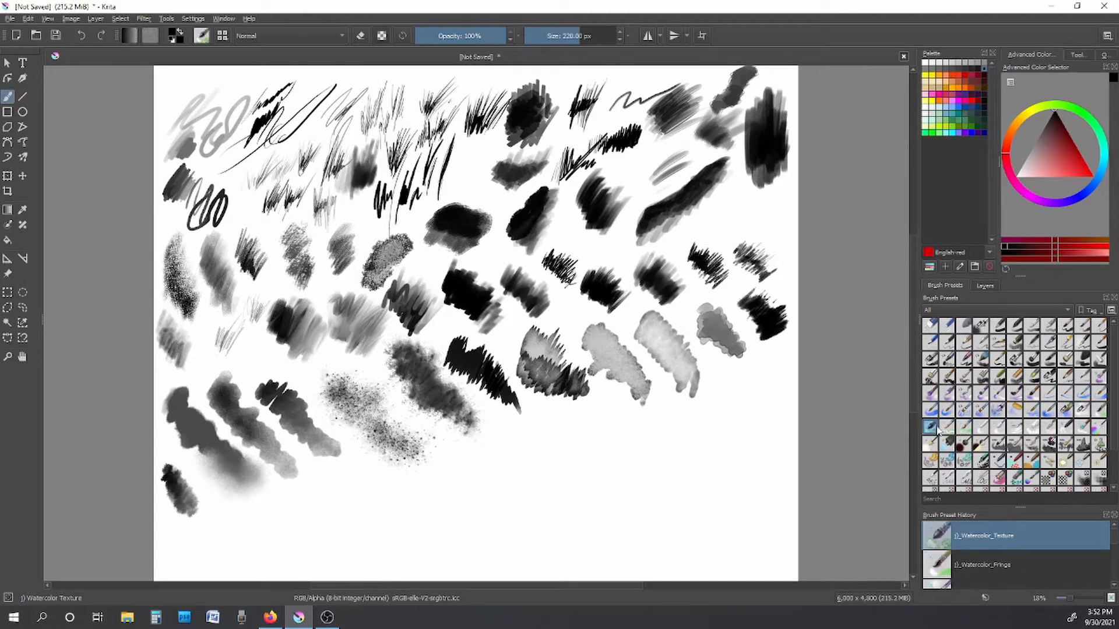
pyautogui.moveTo(213, 516)
pyautogui.mouseDown()
pyautogui.moveTo(185, 554)
pyautogui.moveTo(205, 548)
pyautogui.moveTo(211, 561)
pyautogui.moveTo(260, 510)
pyautogui.moveTo(257, 524)
pyautogui.moveTo(274, 512)
pyautogui.moveTo(257, 504)
pyautogui.moveTo(267, 519)
pyautogui.moveTo(259, 564)
pyautogui.moveTo(272, 532)
pyautogui.moveTo(270, 547)
pyautogui.moveTo(264, 523)
pyautogui.moveTo(285, 551)
pyautogui.mouseUp()
# Step: Paint a narrow grey patch with Waterpaint Hard Edges and an outlined patch beside it with Waterpaint Soft Edges
pyautogui.click(945, 427)
pyautogui.click(965, 429)
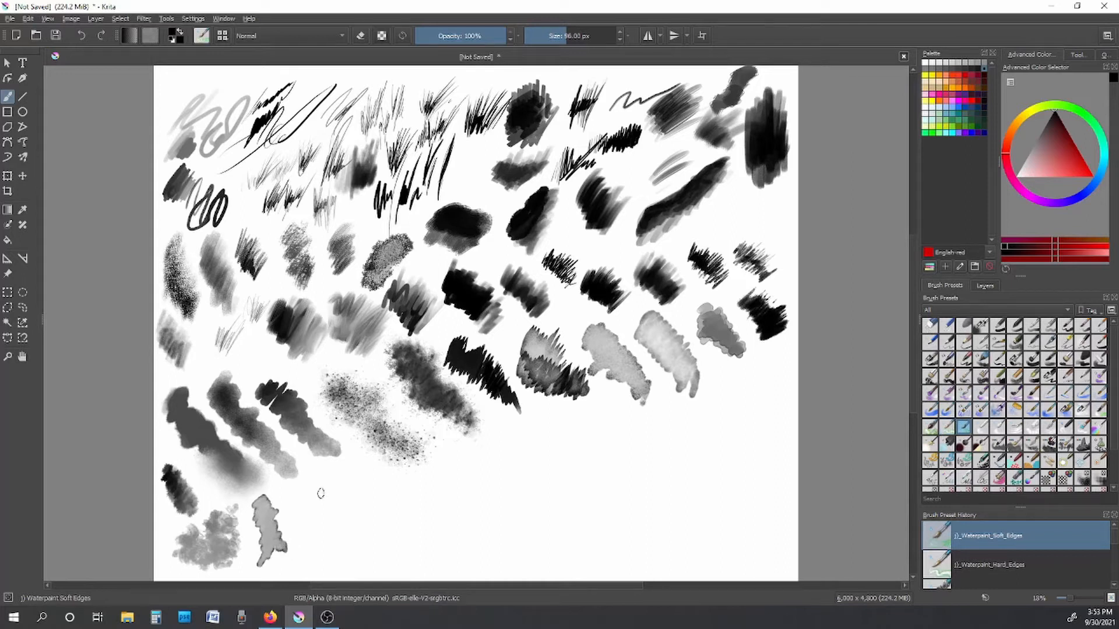
pyautogui.moveTo(299, 490)
pyautogui.mouseDown()
pyautogui.moveTo(296, 532)
pyautogui.moveTo(300, 493)
pyautogui.moveTo(285, 502)
pyautogui.moveTo(299, 542)
pyautogui.mouseUp()
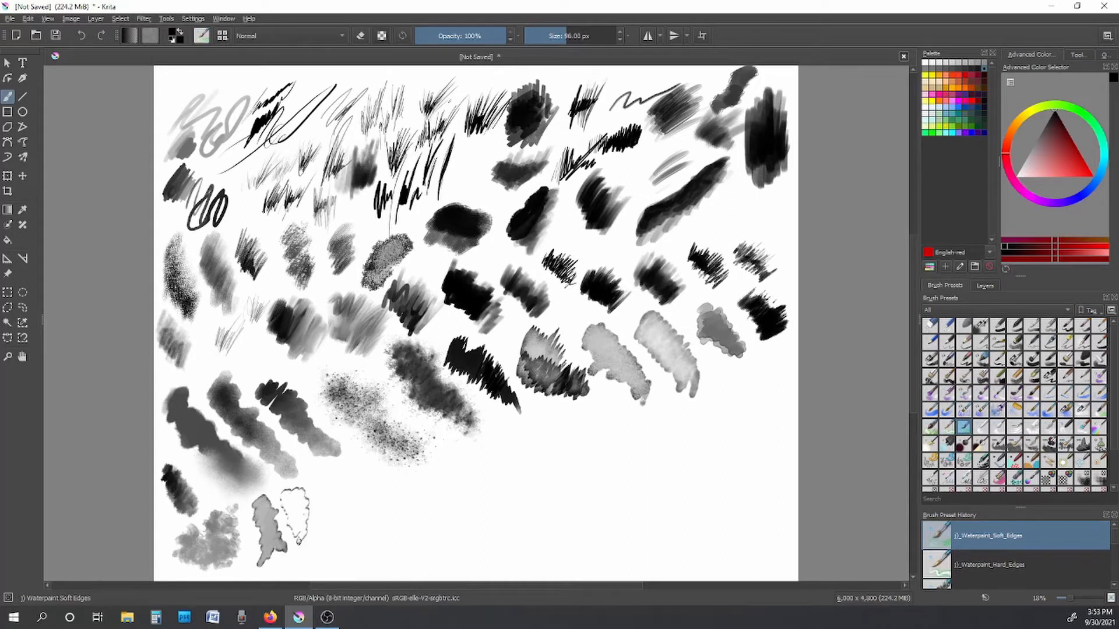
# Step: Paint a solid black horizontal bar with Basic-1 and blend its left end with Blender Basic
pyautogui.click(982, 429)
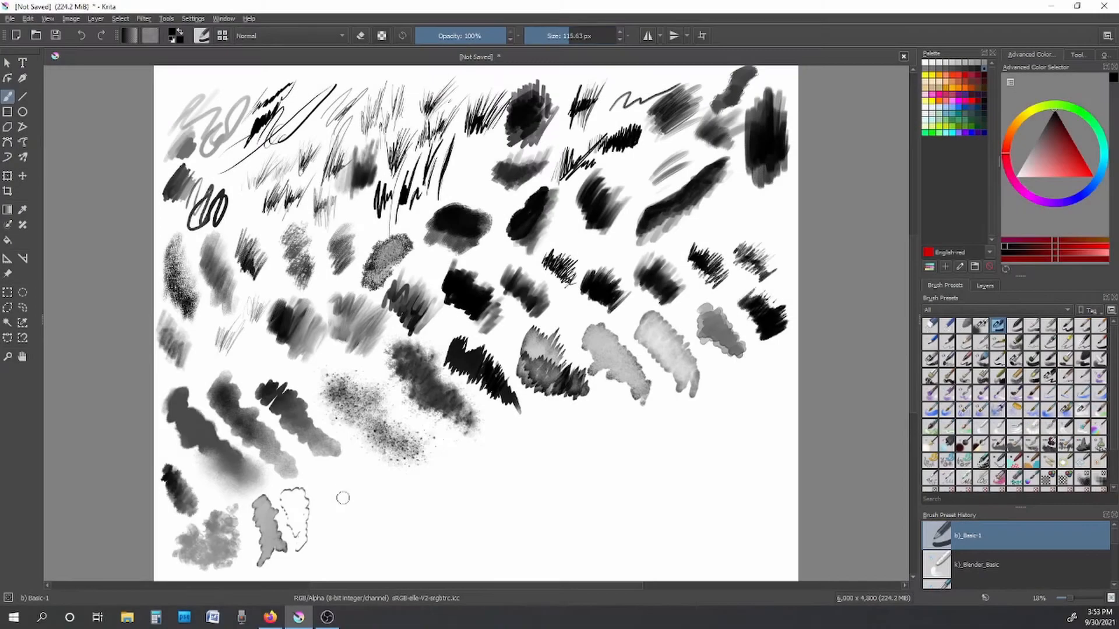
pyautogui.moveTo(337, 497)
pyautogui.mouseDown()
pyautogui.moveTo(398, 495)
pyautogui.moveTo(329, 496)
pyautogui.moveTo(424, 500)
pyautogui.moveTo(341, 493)
pyautogui.mouseUp()
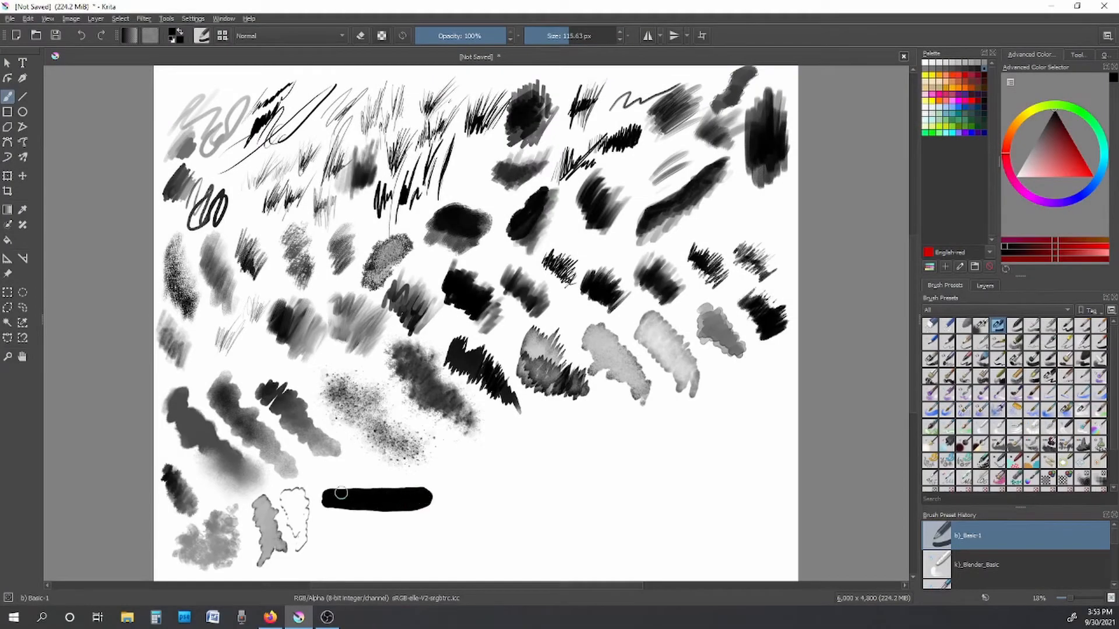
pyautogui.click(983, 430)
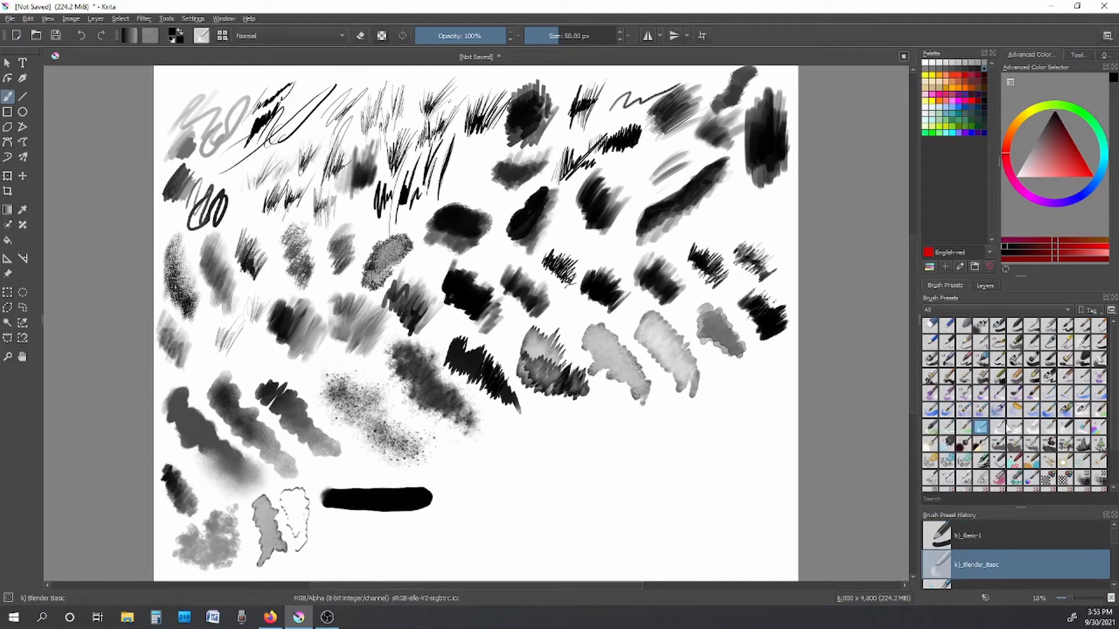
# Step: Blur the left part of the black bar with Blender Blur and streak its middle with Blender Knife Edge
pyautogui.click(1003, 427)
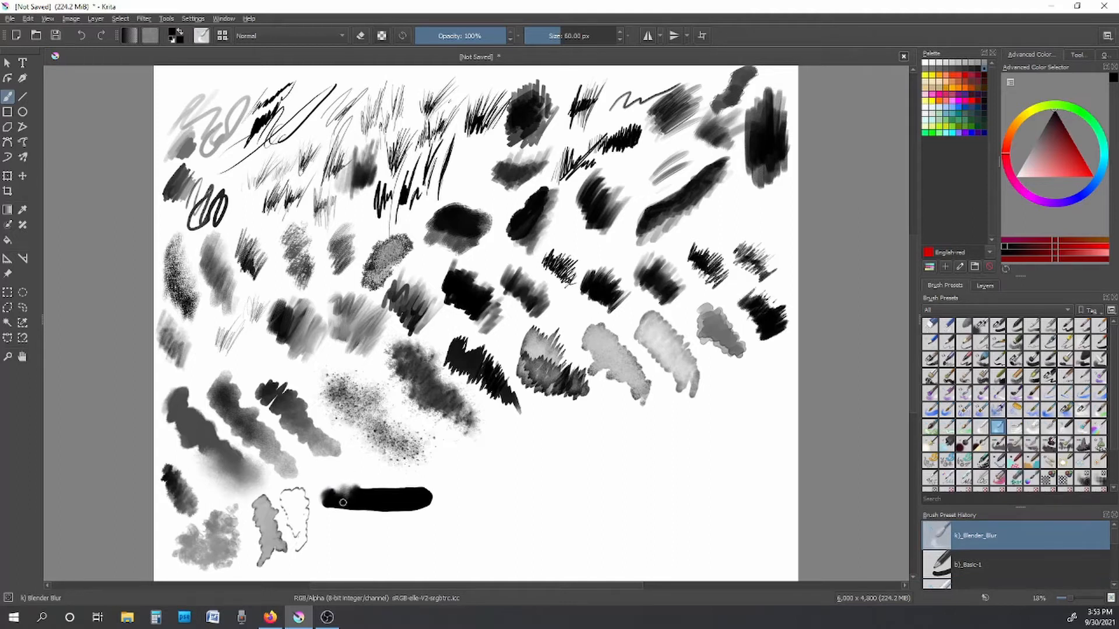
pyautogui.moveTo(344, 498)
pyautogui.mouseDown()
pyautogui.moveTo(353, 476)
pyautogui.moveTo(352, 514)
pyautogui.mouseUp()
pyautogui.moveTo(361, 478); pyautogui.dragTo(348, 487)
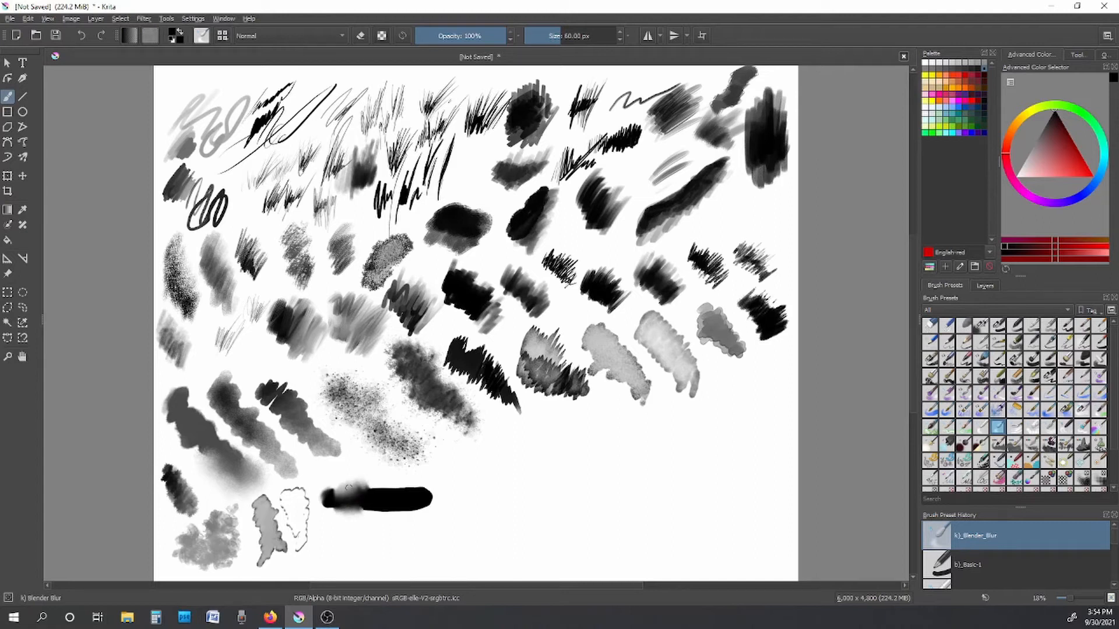
pyautogui.click(1015, 427)
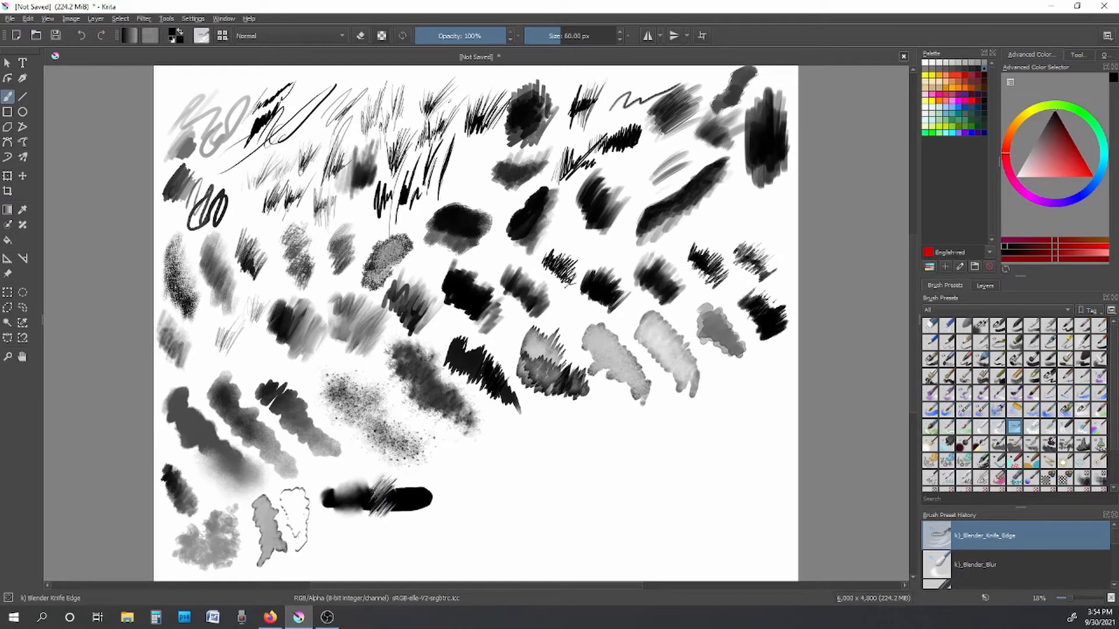
pyautogui.moveTo(397, 505); pyautogui.dragTo(370, 522)
# Step: Try Blender Pixelize on the black bar and smear its right end with Blender Rake
pyautogui.click(1031, 428)
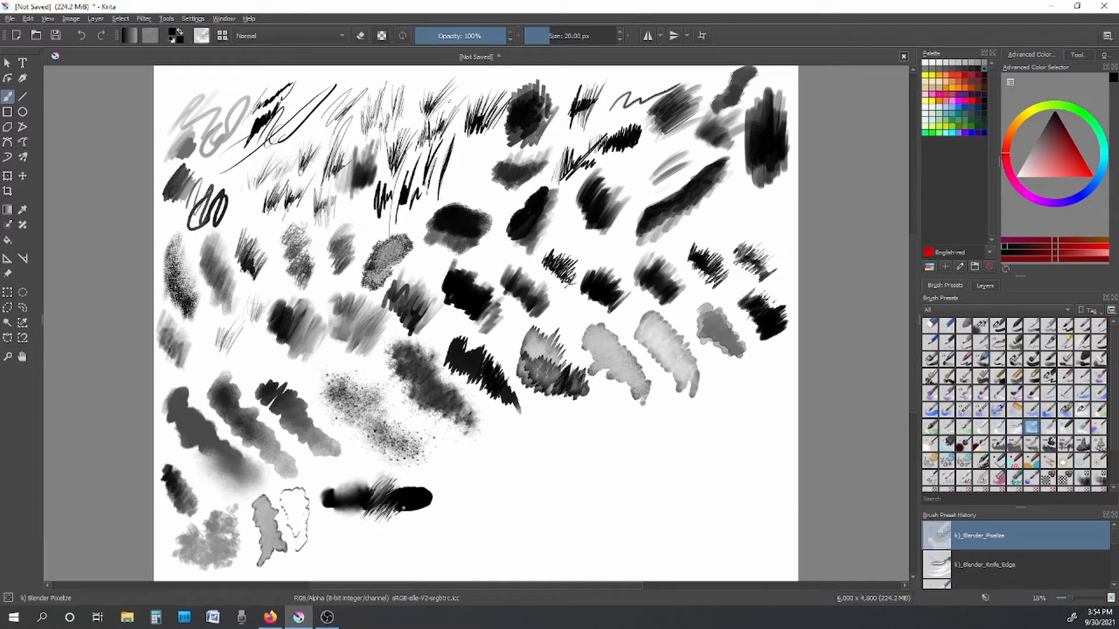
pyautogui.click(1049, 430)
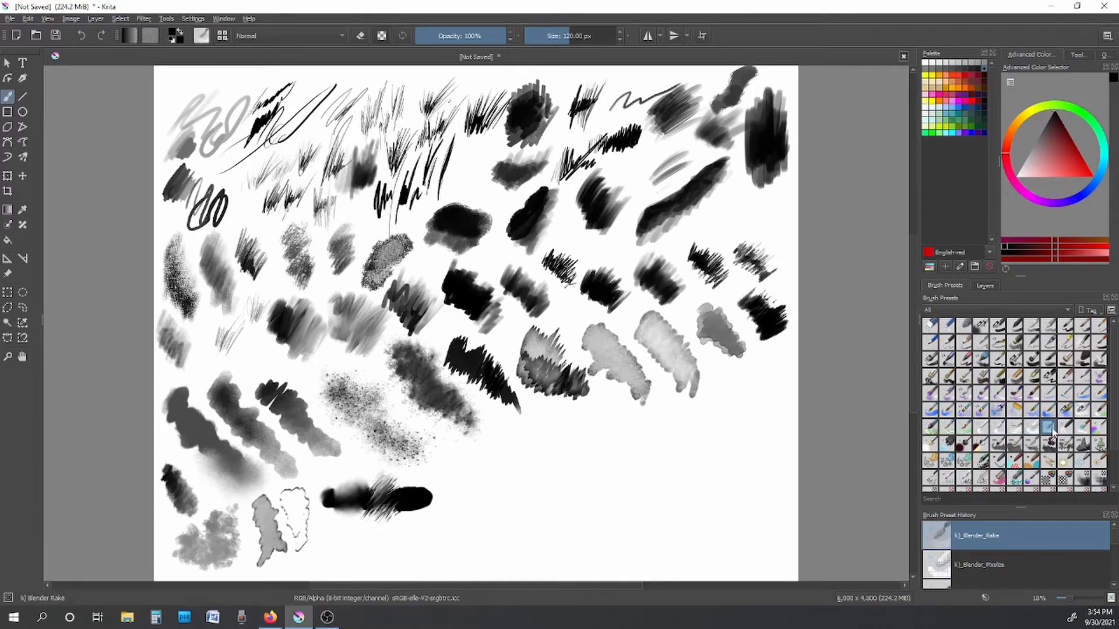
pyautogui.moveTo(419, 488)
pyautogui.mouseDown()
pyautogui.moveTo(432, 487)
pyautogui.moveTo(417, 507)
pyautogui.moveTo(417, 488)
pyautogui.moveTo(419, 498)
pyautogui.moveTo(432, 481)
pyautogui.moveTo(429, 496)
pyautogui.mouseUp()
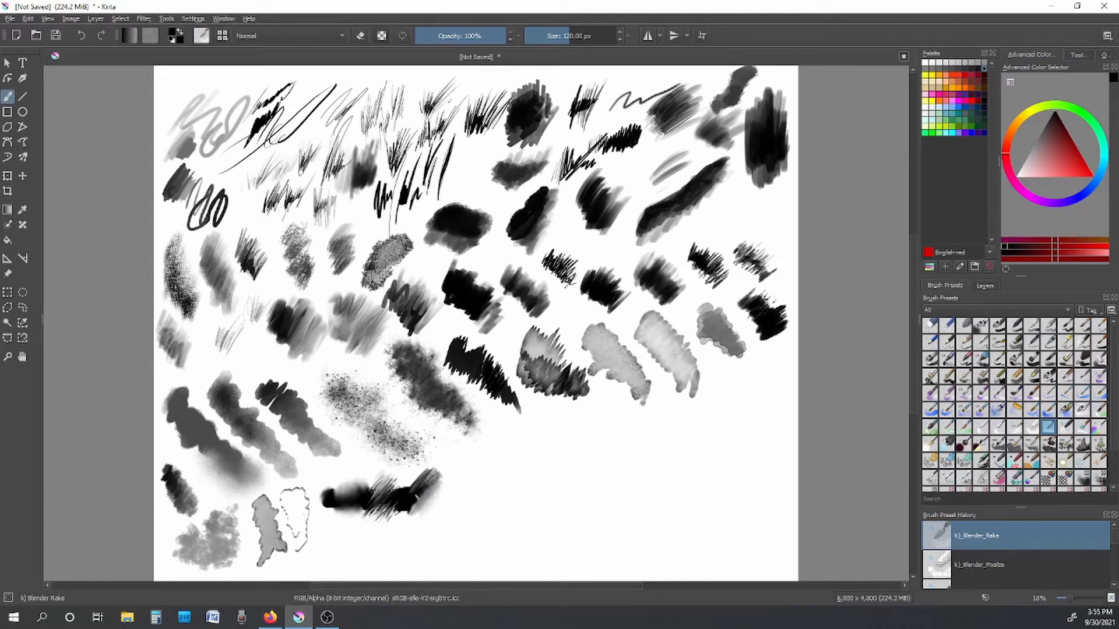
# Step: Paint a second, thicker black bar beside the blended one with Basic-2 Opacity, enlarging the brush to about 277 px
pyautogui.click(1066, 429)
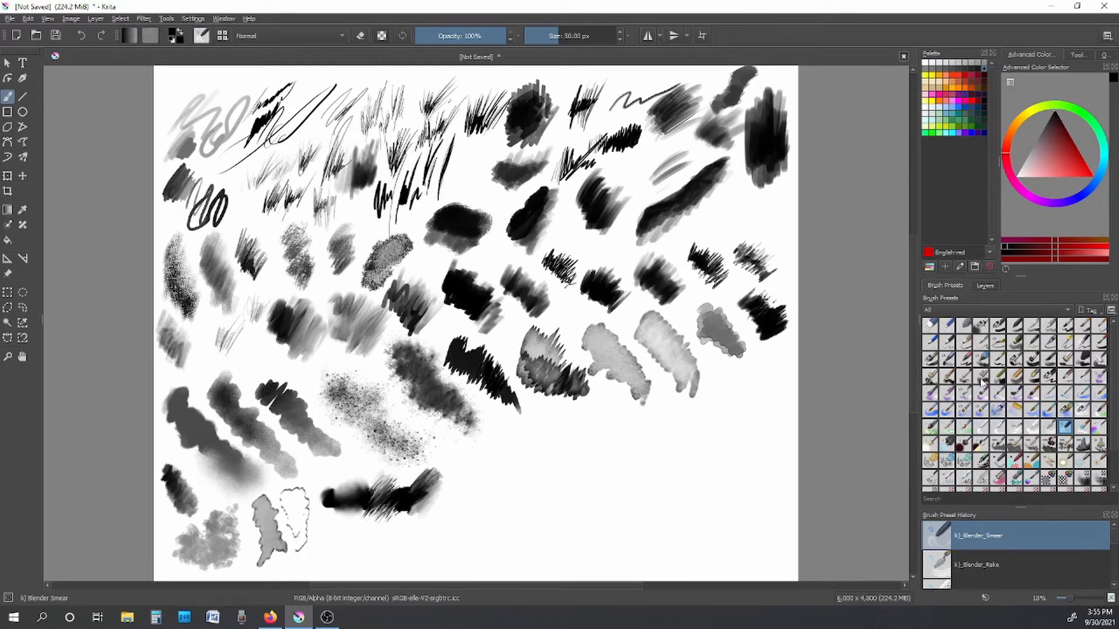
pyautogui.click(1015, 327)
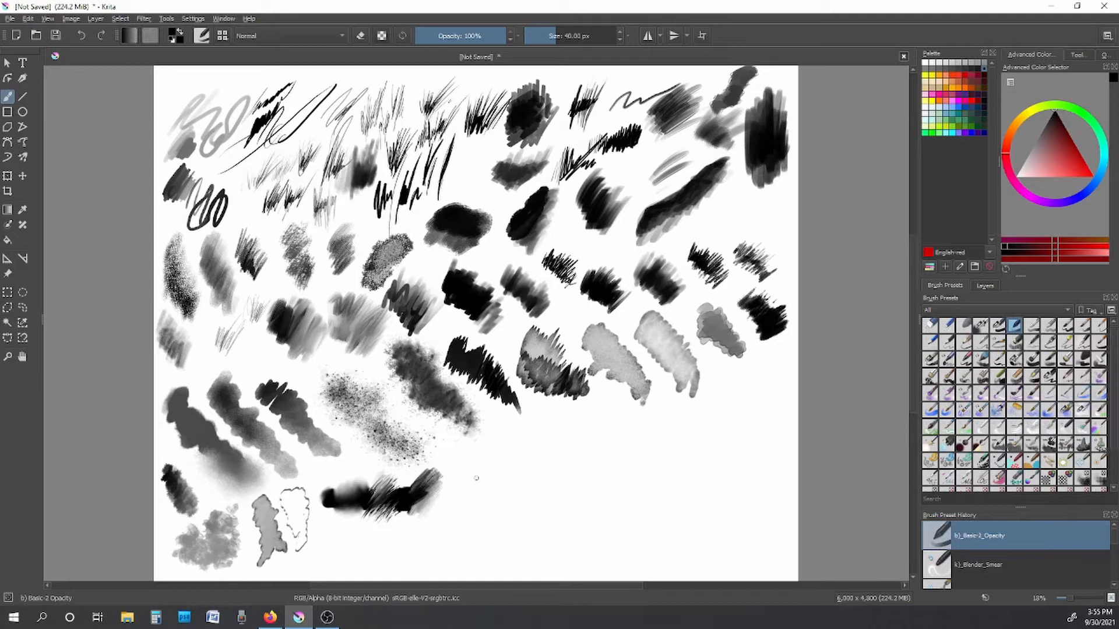
pyautogui.moveTo(560, 40); pyautogui.dragTo(584, 32)
pyautogui.moveTo(461, 497)
pyautogui.mouseDown()
pyautogui.moveTo(526, 497)
pyautogui.moveTo(456, 501)
pyautogui.mouseUp()
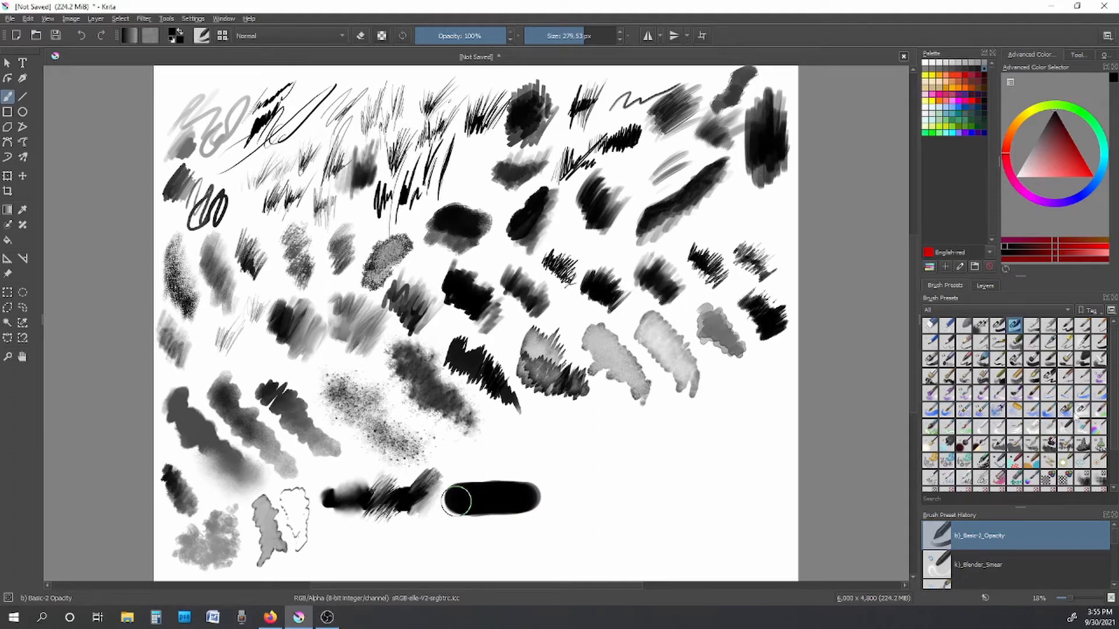
# Step: Smear the left end of the second bar with Blender Smear and its upper middle with Blender Textured Soft
pyautogui.click(1083, 428)
pyautogui.click(1070, 430)
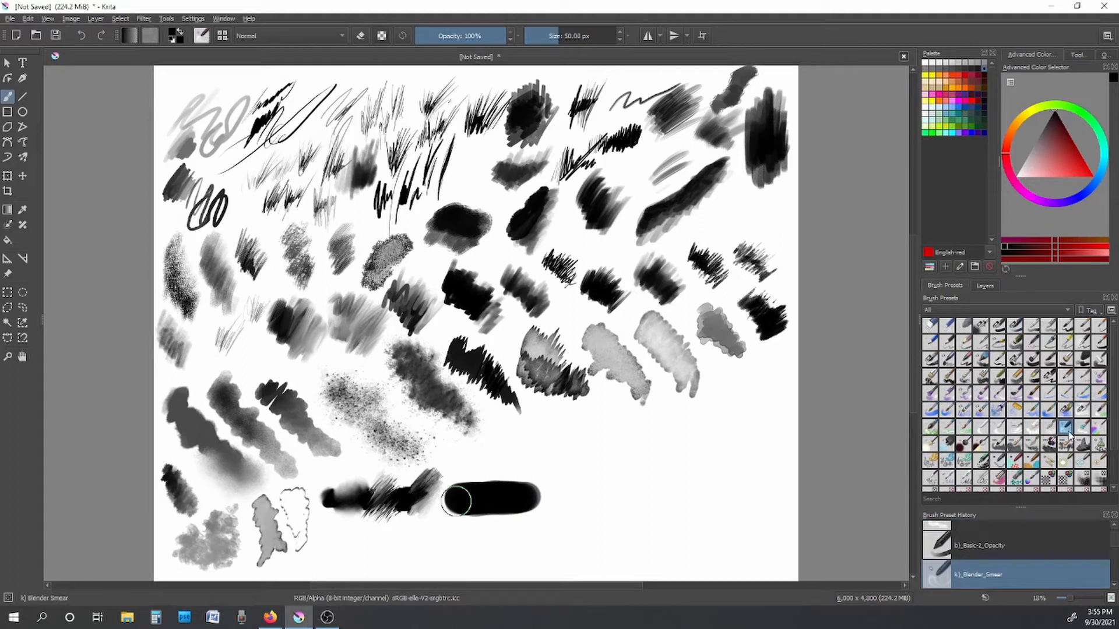
pyautogui.click(1049, 430)
pyautogui.click(1062, 429)
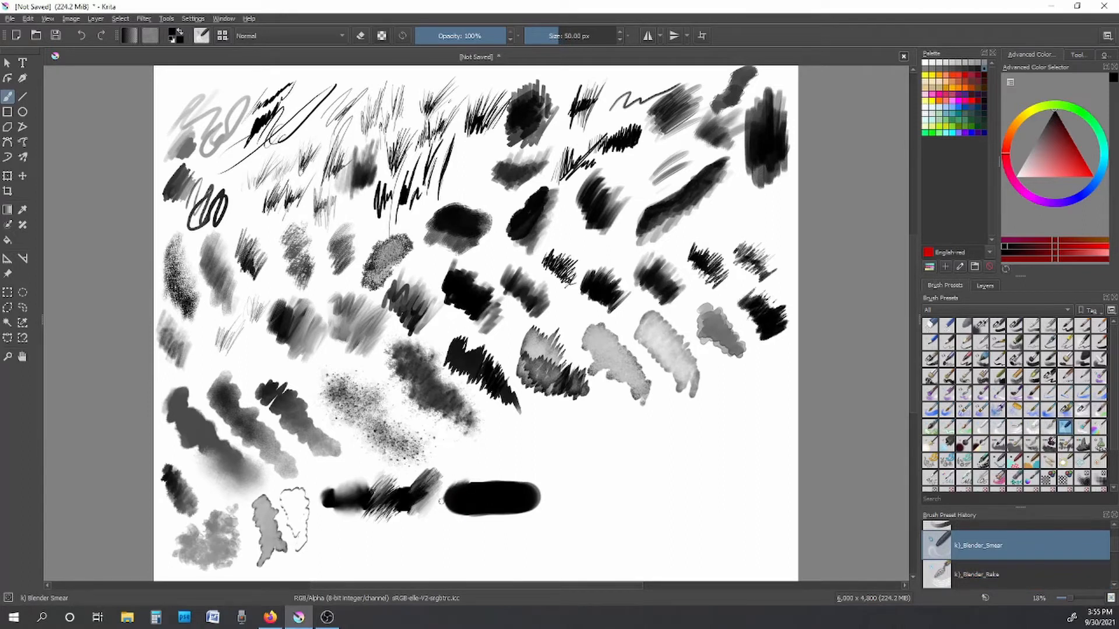
pyautogui.moveTo(455, 505); pyautogui.dragTo(443, 497)
pyautogui.click(1083, 427)
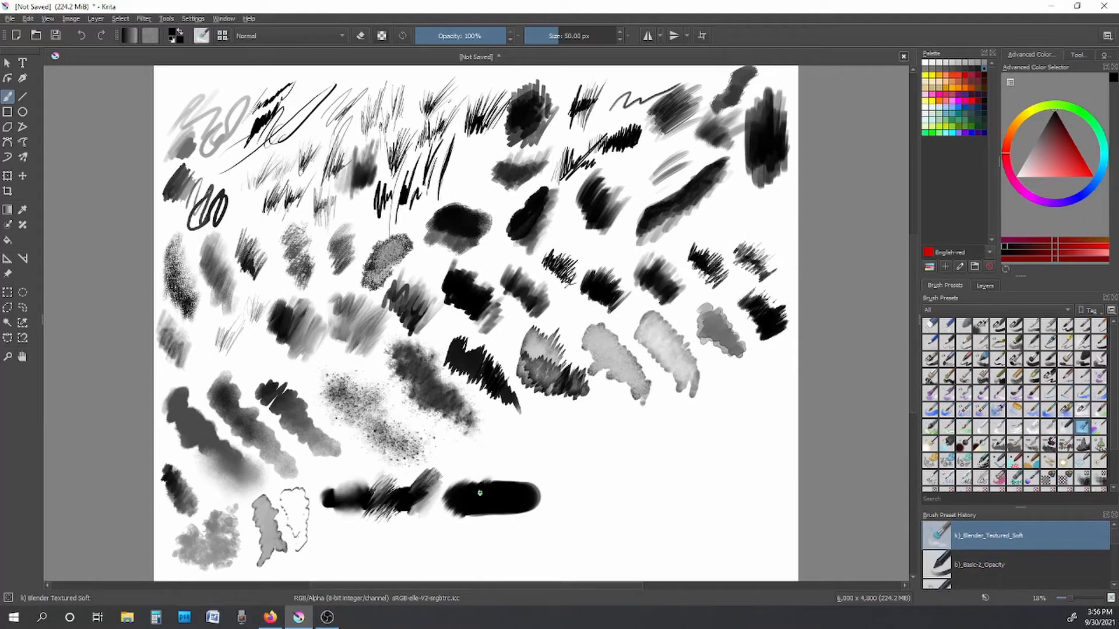
pyautogui.moveTo(479, 493)
pyautogui.mouseDown()
pyautogui.moveTo(510, 468)
pyautogui.moveTo(485, 485)
pyautogui.moveTo(500, 470)
pyautogui.moveTo(491, 507)
pyautogui.moveTo(463, 535)
pyautogui.moveTo(500, 484)
pyautogui.moveTo(474, 519)
pyautogui.moveTo(488, 505)
pyautogui.moveTo(465, 513)
pyautogui.moveTo(479, 494)
pyautogui.moveTo(498, 494)
pyautogui.moveTo(479, 529)
pyautogui.moveTo(500, 507)
pyautogui.moveTo(480, 536)
pyautogui.moveTo(486, 488)
pyautogui.moveTo(507, 464)
pyautogui.moveTo(498, 487)
pyautogui.mouseUp()
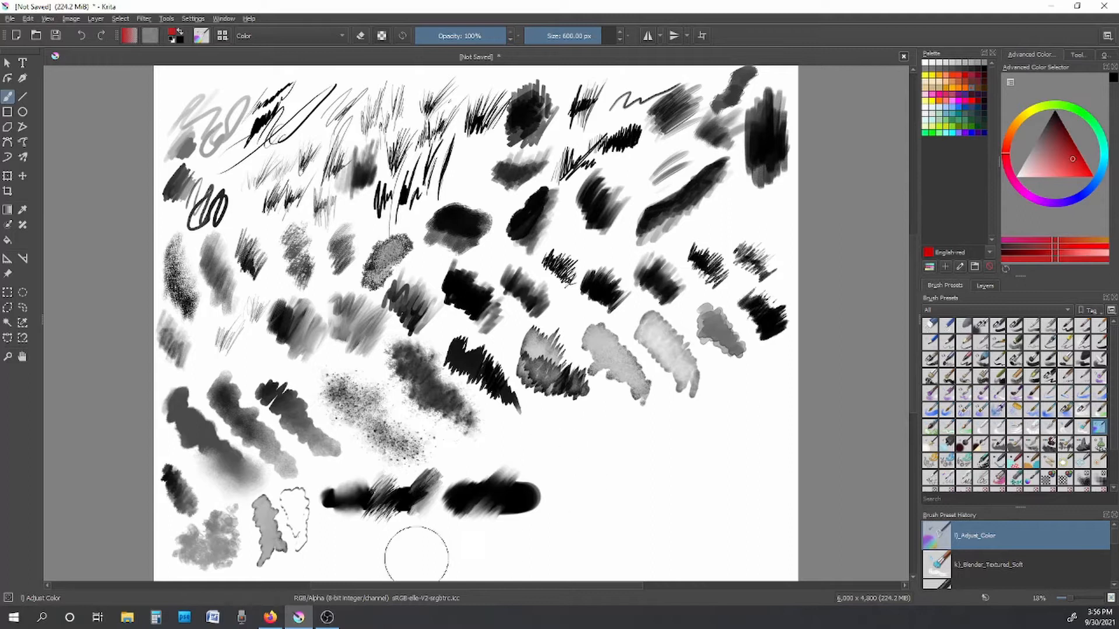
# Step: Paint a small red patch above the second bar with a reduced Adjust Color brush and reselect the Blender Textured Soft preset
pyautogui.moveTo(600, 33); pyautogui.dragTo(559, 33)
pyautogui.moveTo(519, 447); pyautogui.dragTo(549, 431)
pyautogui.click(1082, 427)
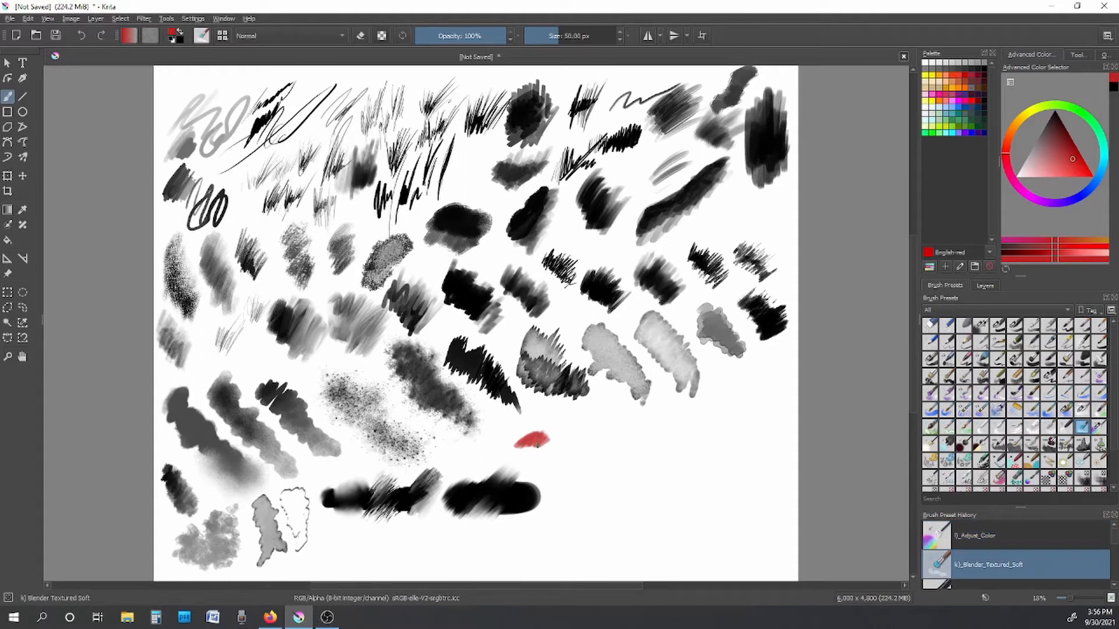
# Step: Deepen the small red patch with WaterC Basic Lines-Wet-Pattern and extend its right side in a paler red with Adjust Color
pyautogui.click(1084, 396)
pyautogui.moveTo(537, 440)
pyautogui.mouseDown()
pyautogui.moveTo(516, 440)
pyautogui.moveTo(551, 441)
pyautogui.moveTo(511, 449)
pyautogui.mouseUp()
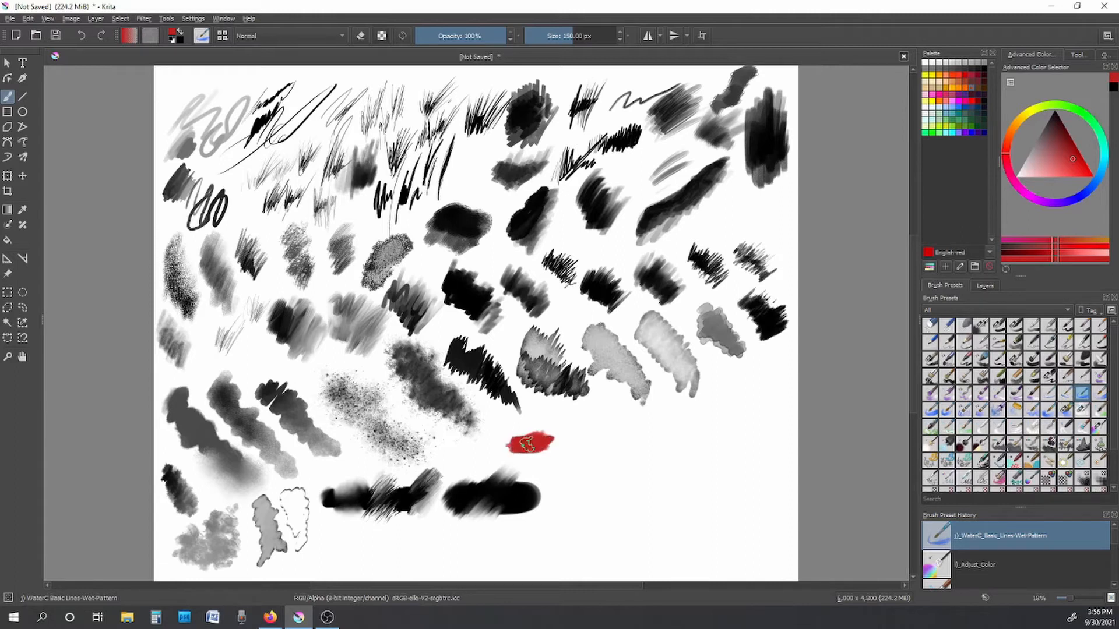
pyautogui.click(1103, 427)
pyautogui.moveTo(1058, 154); pyautogui.dragTo(1047, 160)
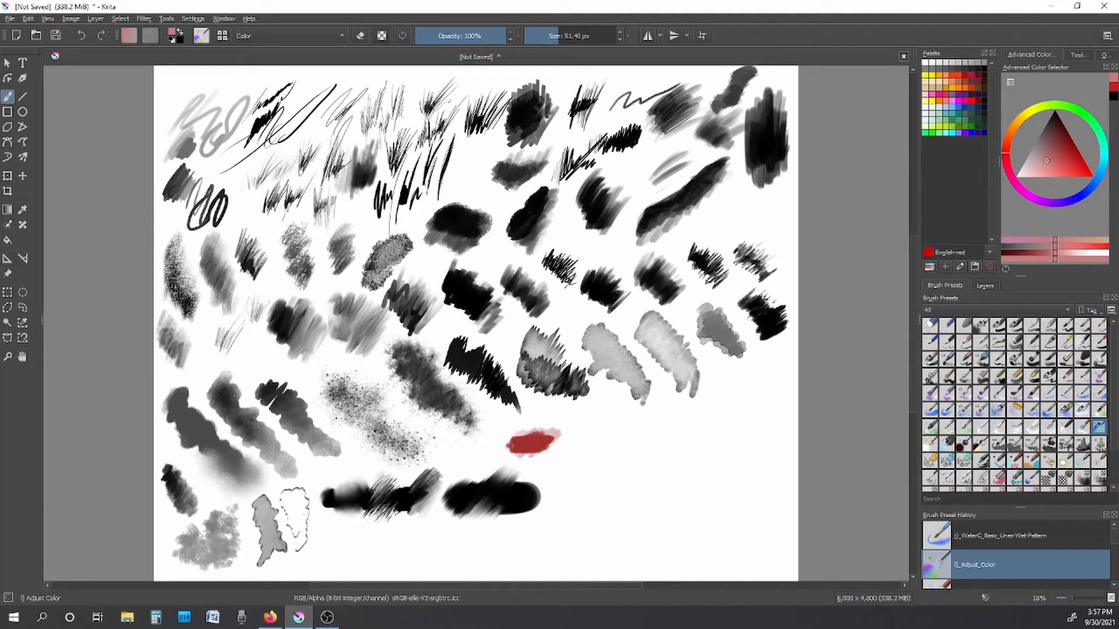
pyautogui.moveTo(558, 463)
pyautogui.mouseDown()
pyautogui.moveTo(557, 434)
pyautogui.moveTo(543, 430)
pyautogui.mouseUp()
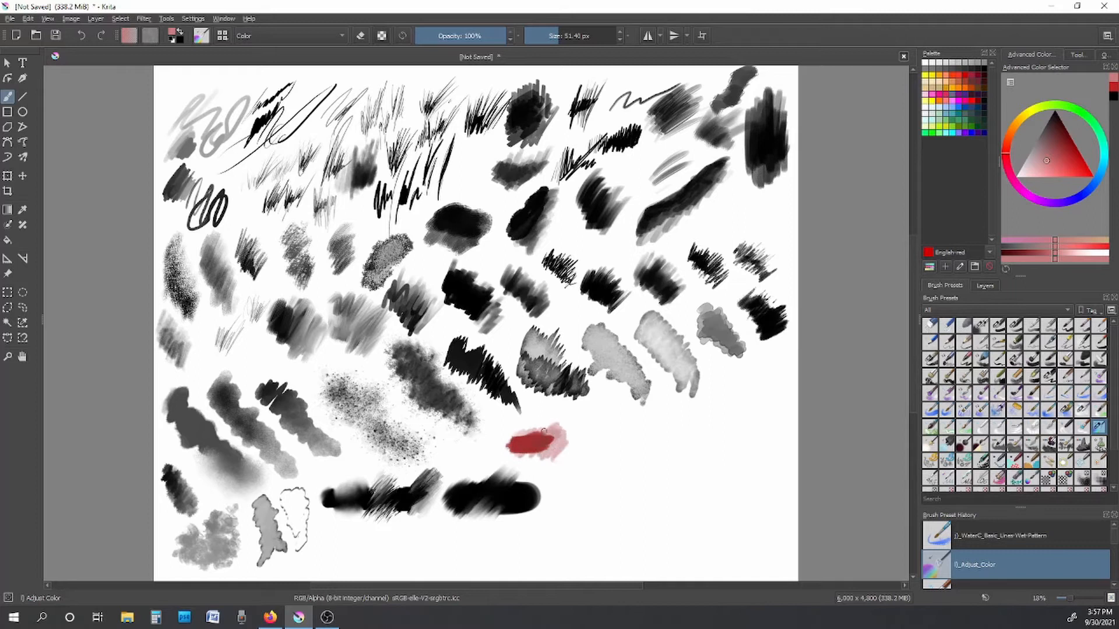
# Step: Try Adjust Dodge on the small red patch, with the brush reduced to about 54 px and a near-white colour
pyautogui.click(936, 445)
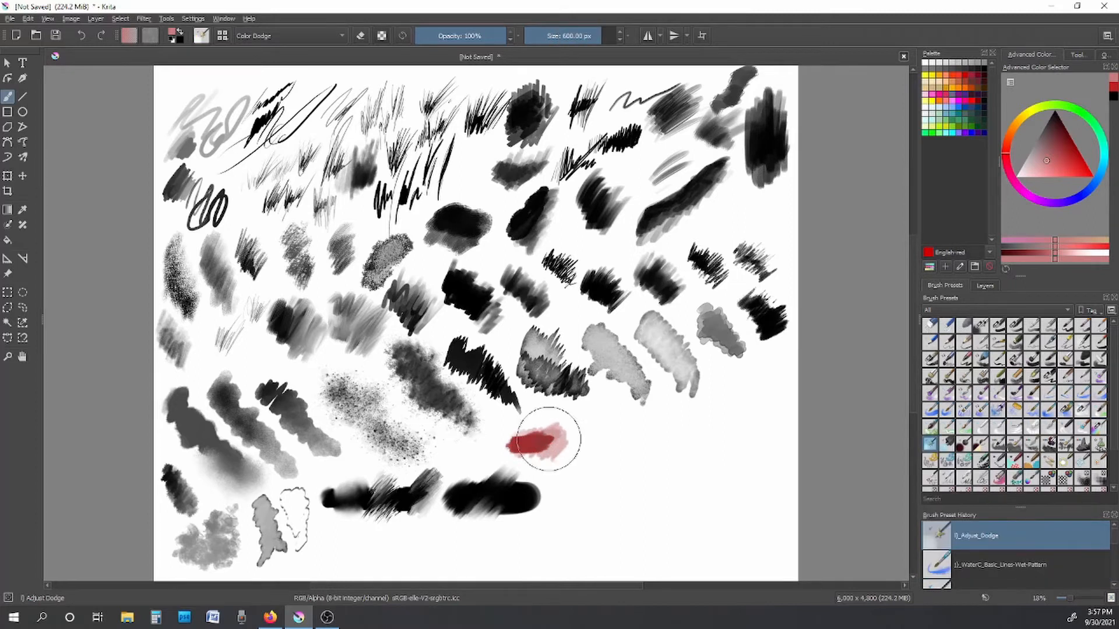
pyautogui.moveTo(595, 44); pyautogui.dragTo(559, 42)
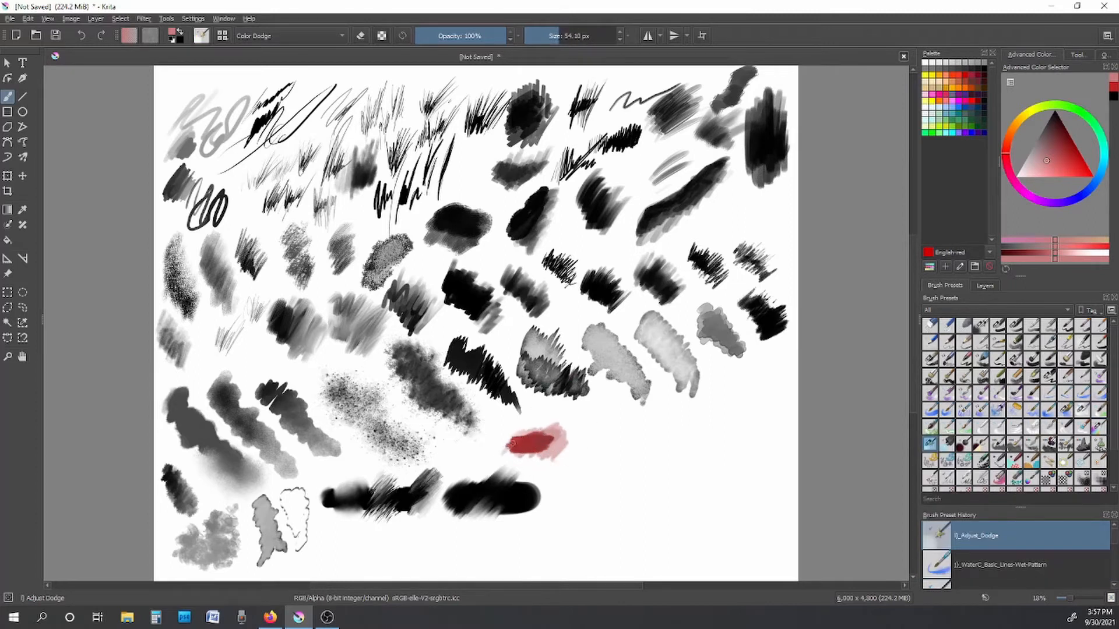
pyautogui.moveTo(1038, 166); pyautogui.dragTo(1017, 174)
pyautogui.moveTo(523, 433)
pyautogui.mouseDown()
pyautogui.moveTo(507, 457)
pyautogui.moveTo(527, 441)
pyautogui.mouseUp()
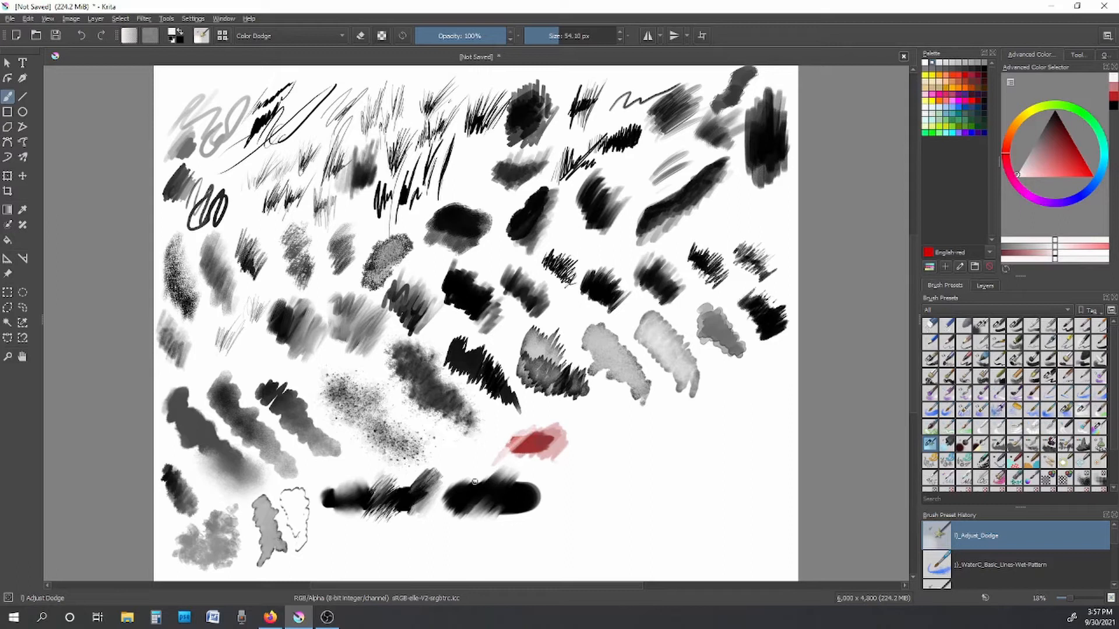
# Step: Streak the small red patch with near-white Adjust Lighten strokes, using a brush size of about 80 px
pyautogui.click(947, 444)
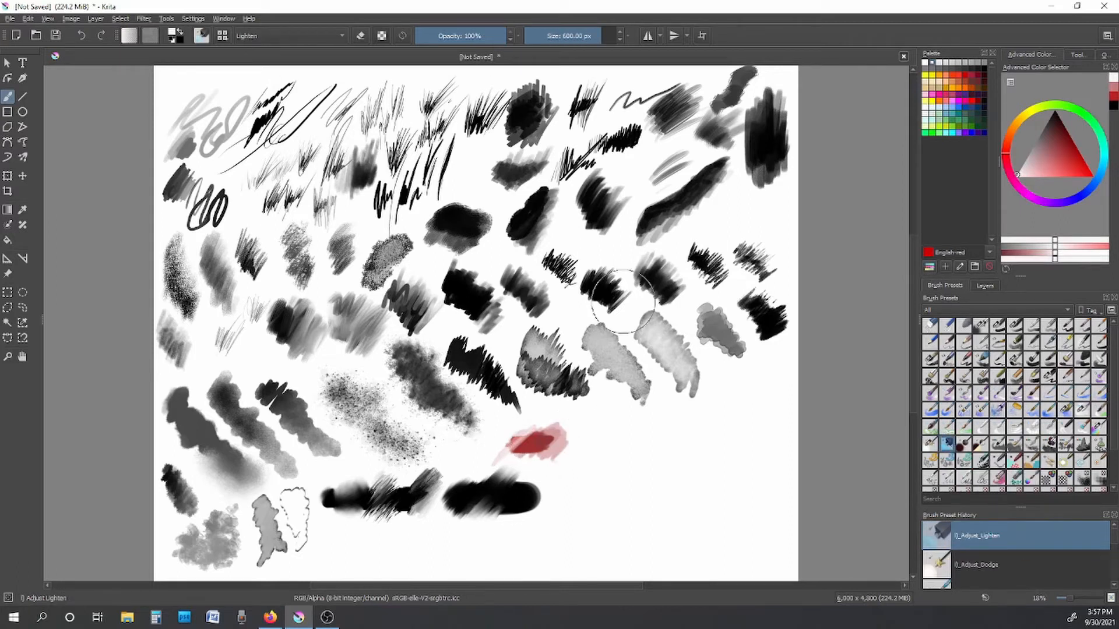
pyautogui.moveTo(570, 36); pyautogui.dragTo(563, 36)
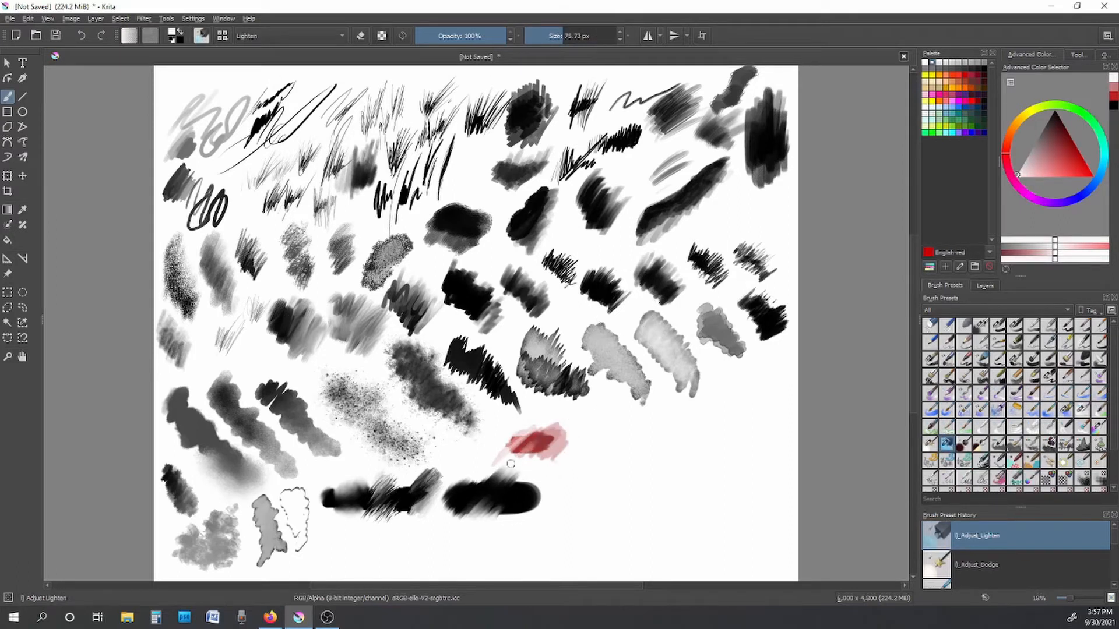
pyautogui.moveTo(523, 454)
pyautogui.mouseDown()
pyautogui.moveTo(532, 446)
pyautogui.moveTo(508, 469)
pyautogui.mouseUp()
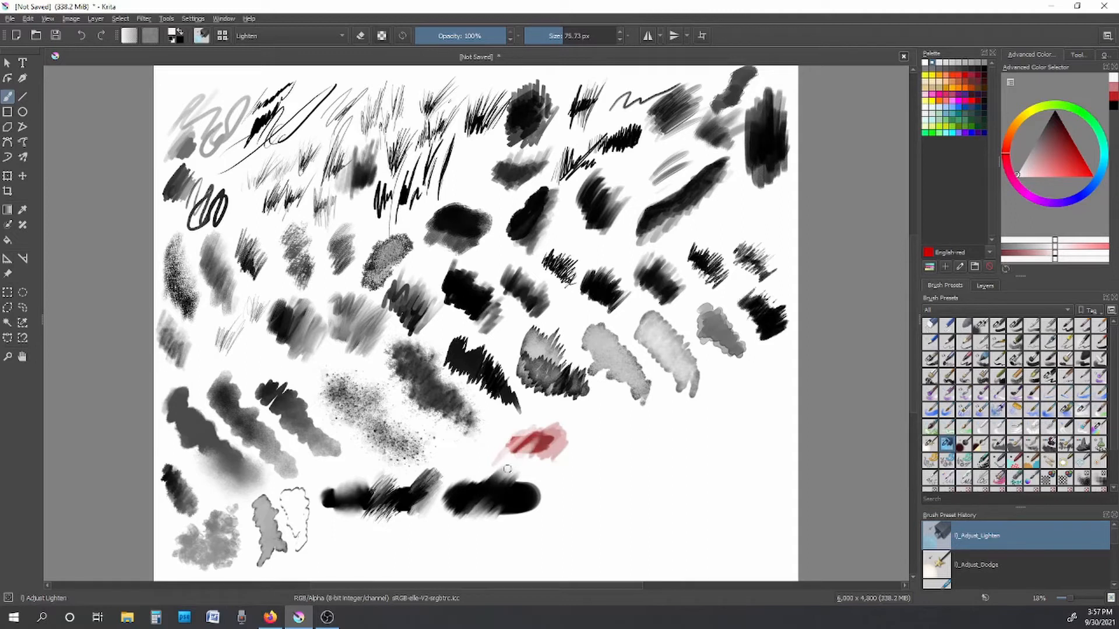
pyautogui.click(980, 443)
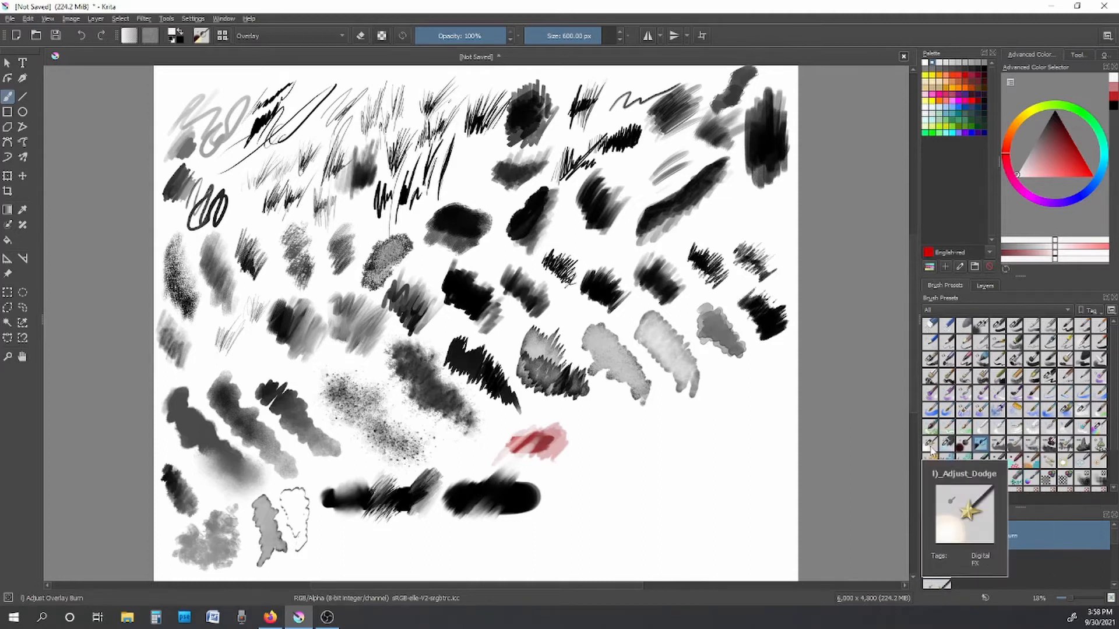
pyautogui.click(946, 434)
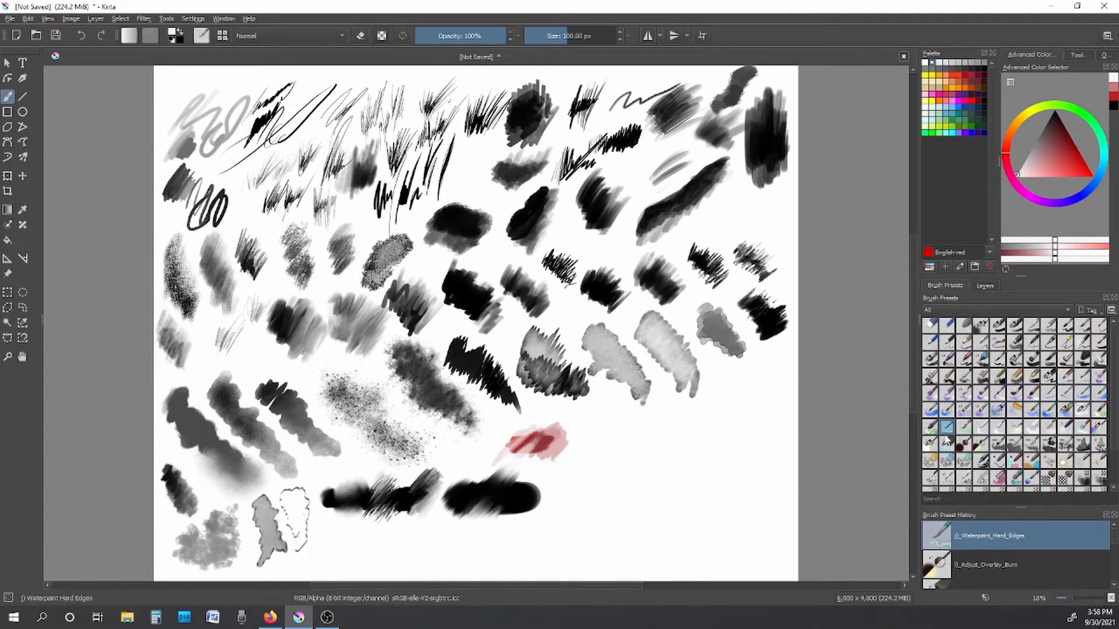
pyautogui.click(947, 443)
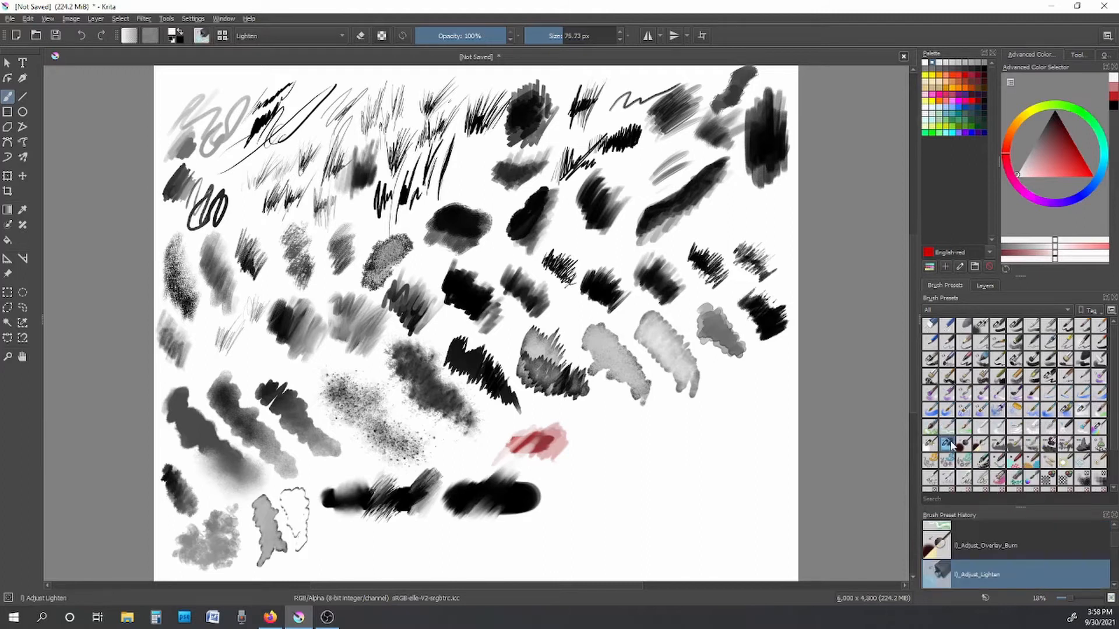
pyautogui.click(931, 448)
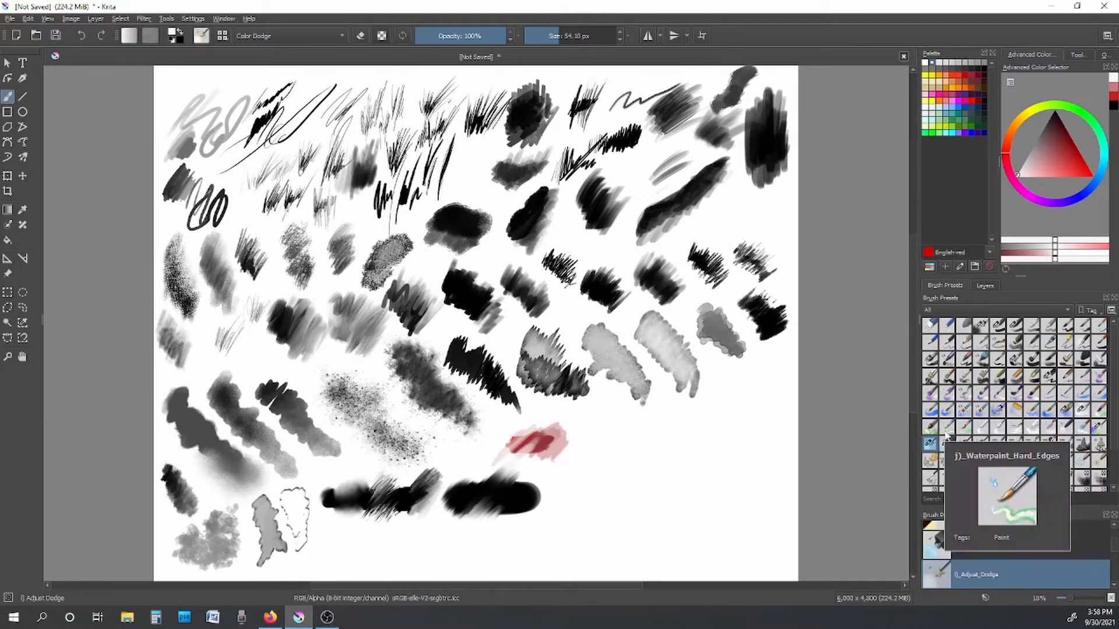
pyautogui.click(964, 444)
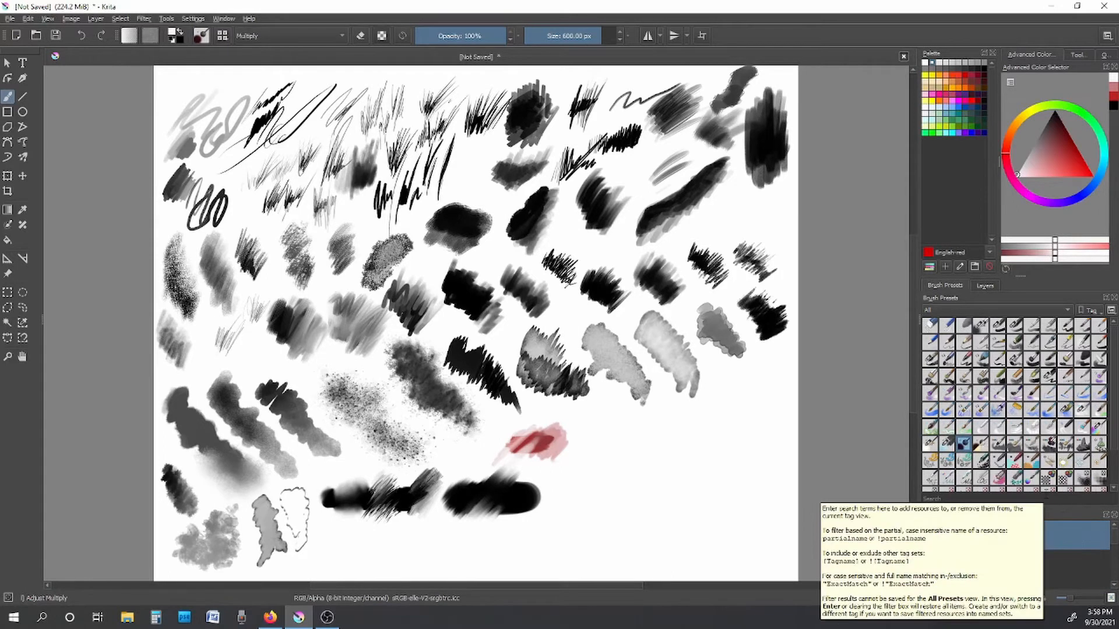
# Step: Paint a bright pure-red horizontal bar beside the small red patch with Marker Chisel Smooth, and thicken it with Basic-2 Opacity
pyautogui.click(1064, 170)
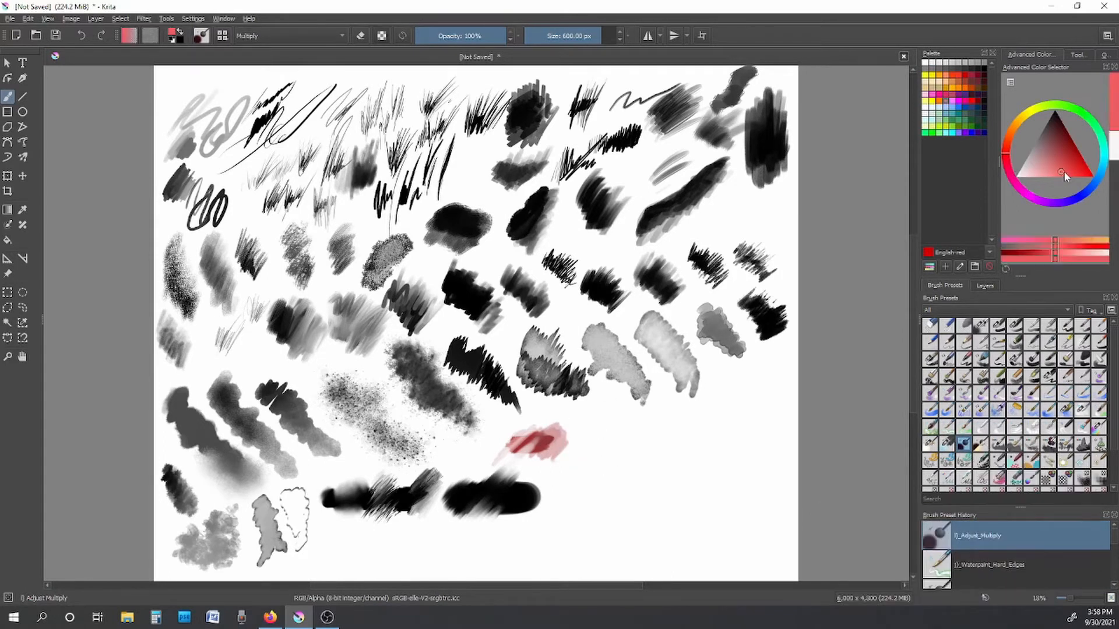
pyautogui.moveTo(1064, 172); pyautogui.dragTo(1090, 179)
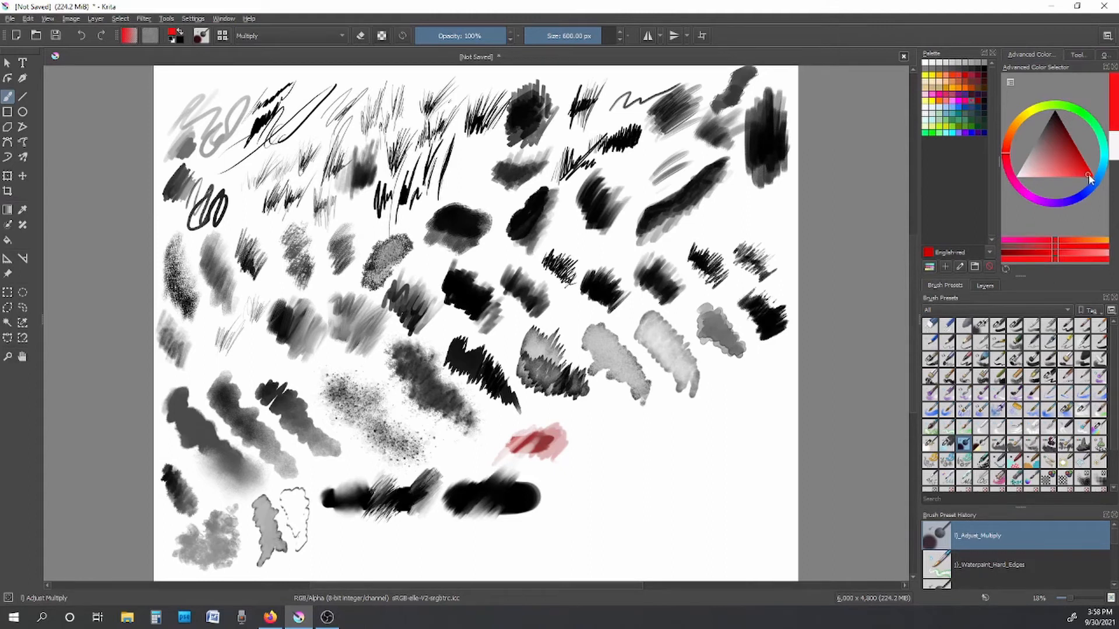
pyautogui.click(933, 396)
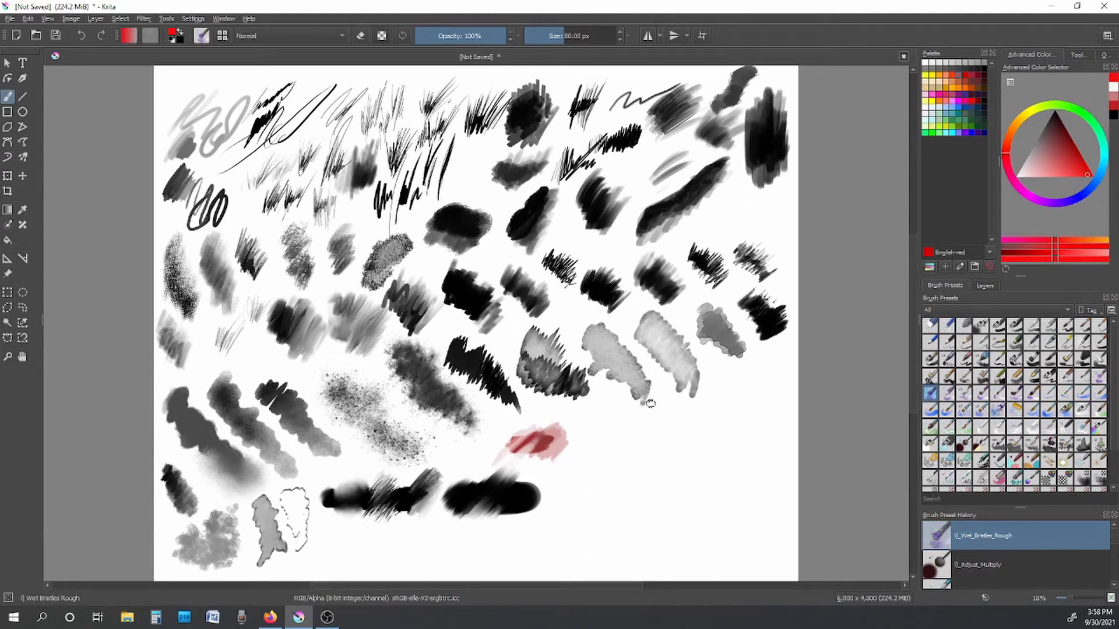
pyautogui.click(948, 359)
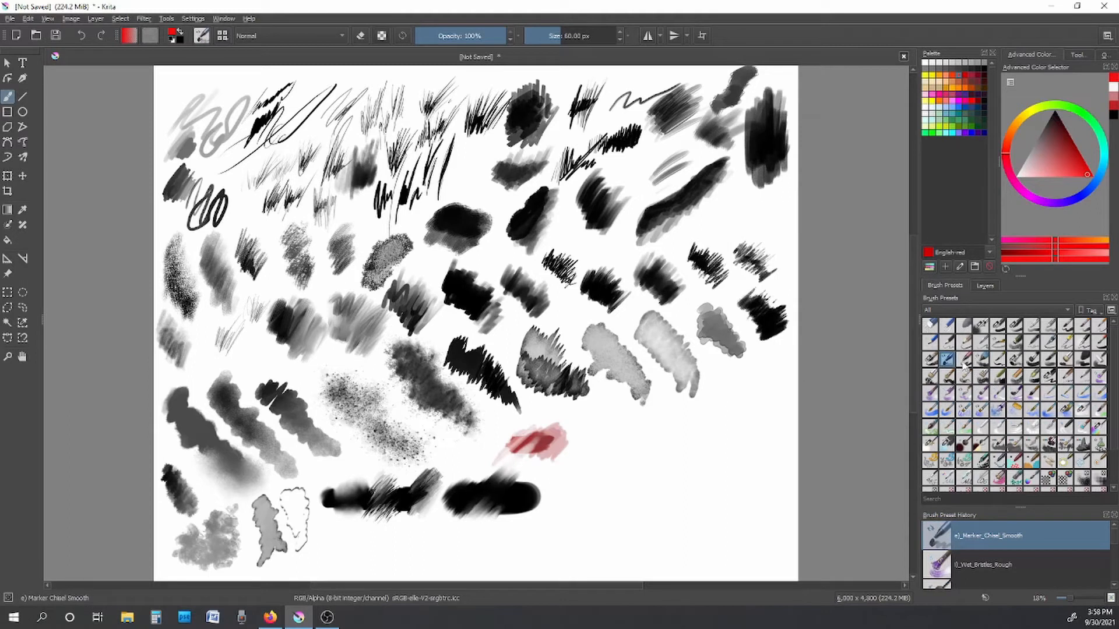
pyautogui.moveTo(623, 442)
pyautogui.mouseDown()
pyautogui.moveTo(647, 441)
pyautogui.moveTo(609, 440)
pyautogui.moveTo(654, 442)
pyautogui.moveTo(592, 442)
pyautogui.mouseUp()
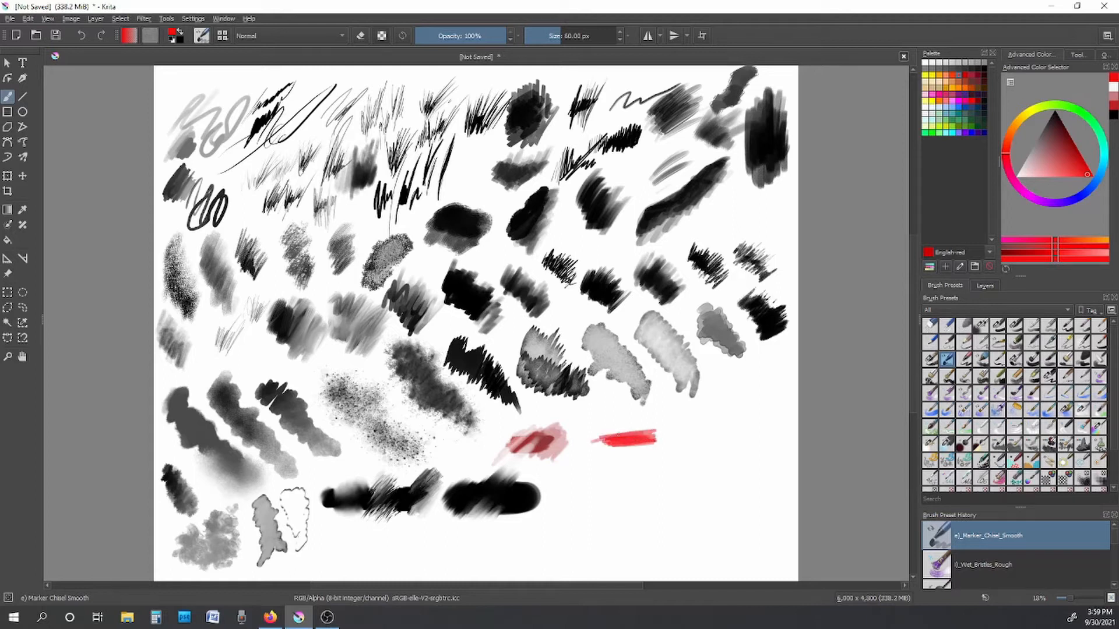
pyautogui.click(1015, 326)
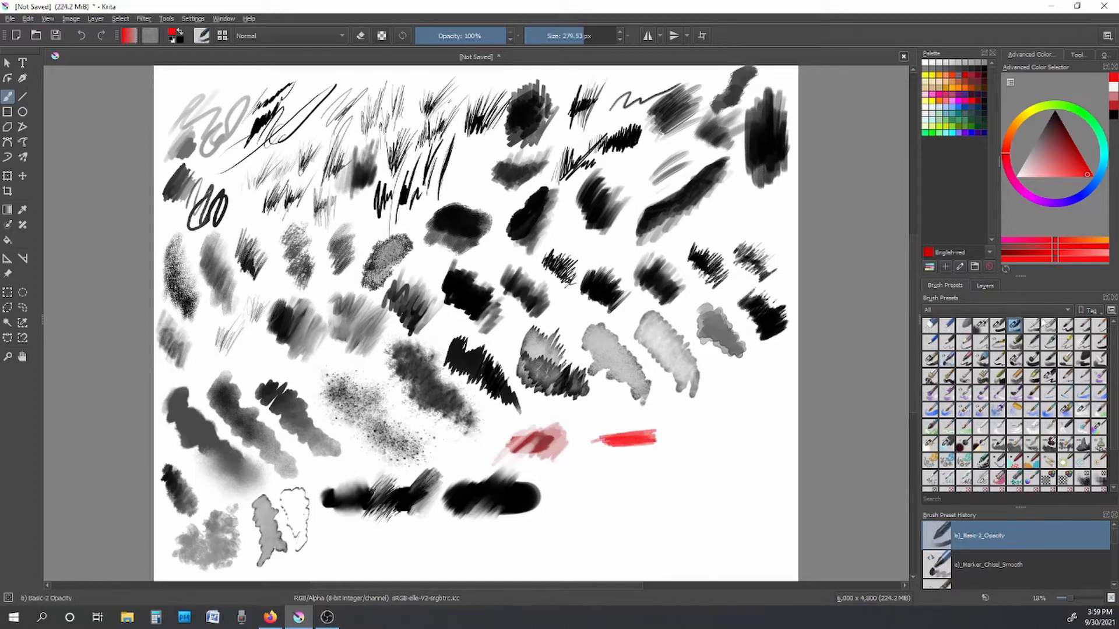
pyautogui.moveTo(648, 440)
pyautogui.mouseDown()
pyautogui.moveTo(598, 440)
pyautogui.moveTo(691, 444)
pyautogui.moveTo(609, 449)
pyautogui.moveTo(678, 442)
pyautogui.moveTo(612, 448)
pyautogui.moveTo(654, 434)
pyautogui.mouseUp()
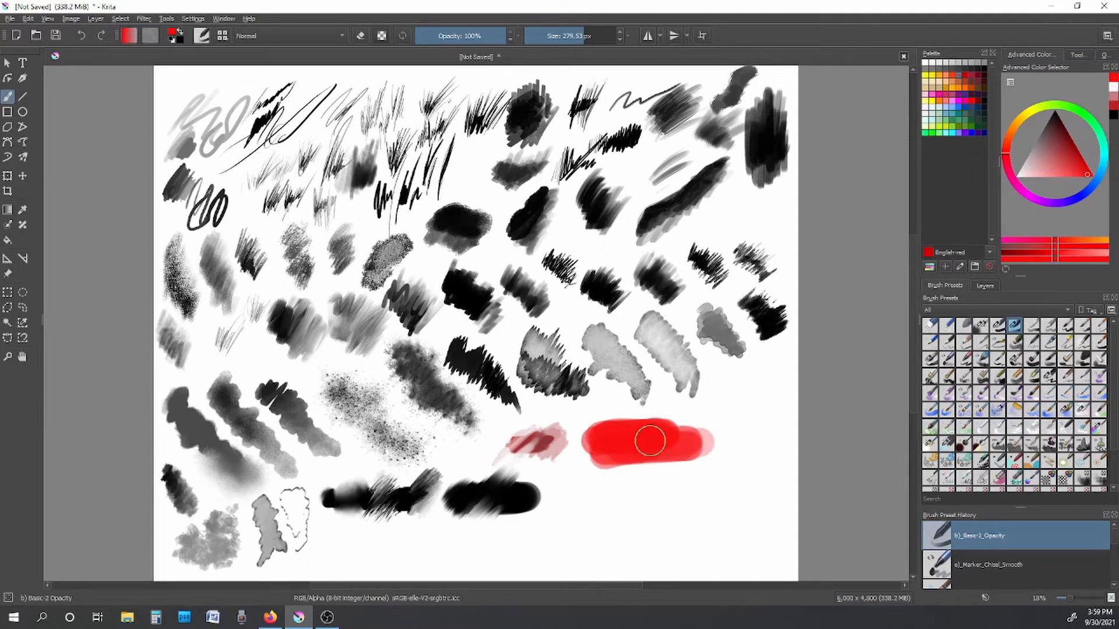
# Step: Stroke across the left end of the red bar with Adjust Overlay Burn, reduced to about 51 px
pyautogui.click(964, 446)
pyautogui.click(948, 445)
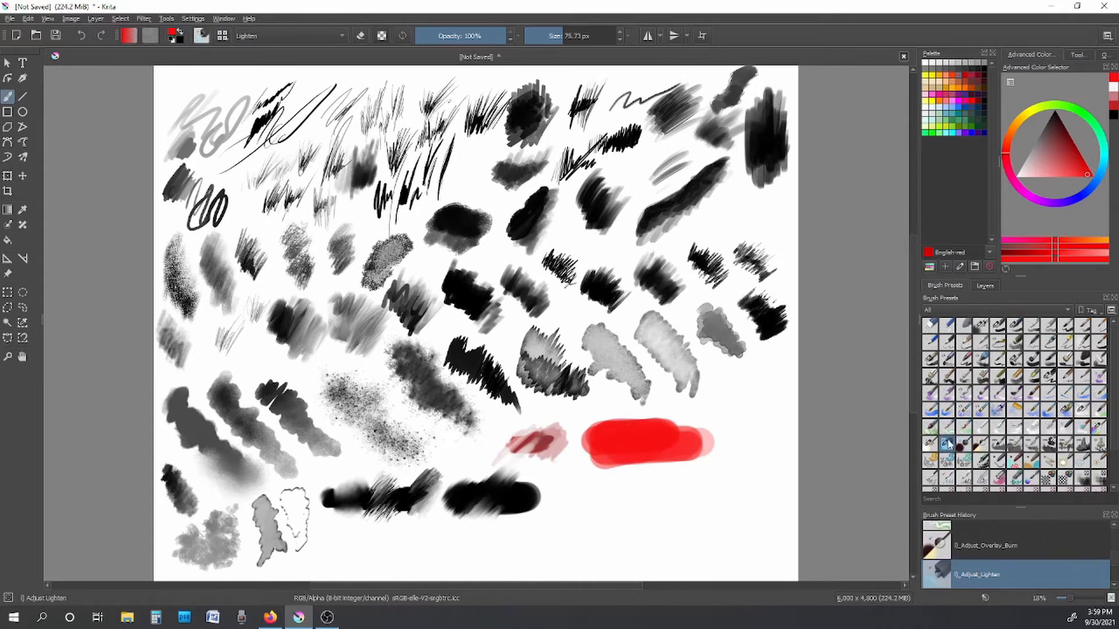
pyautogui.click(990, 547)
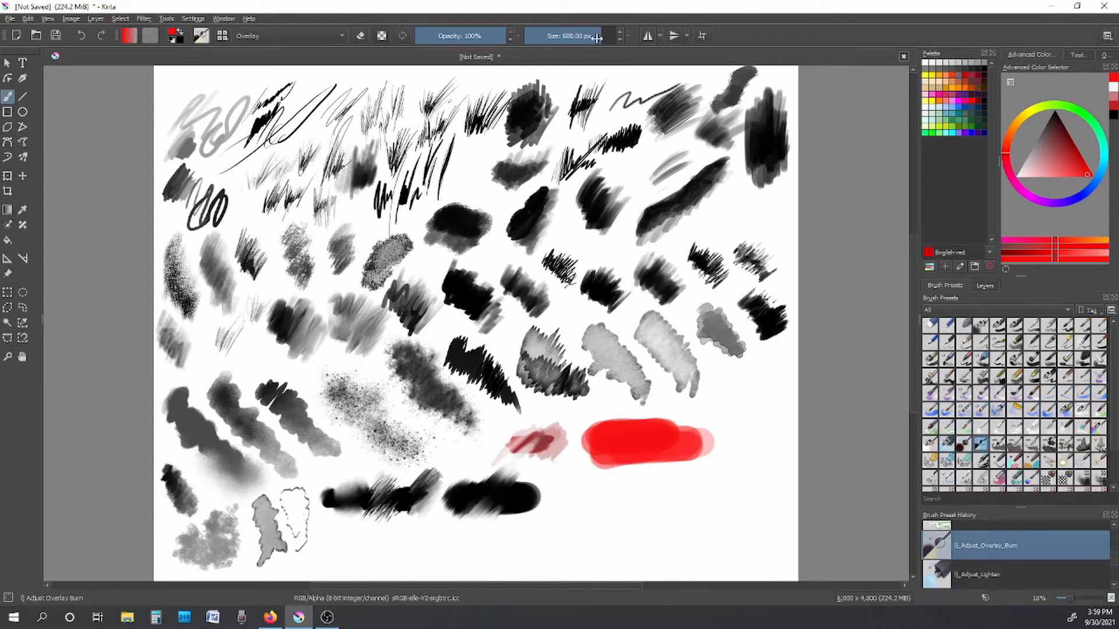
pyautogui.click(558, 36)
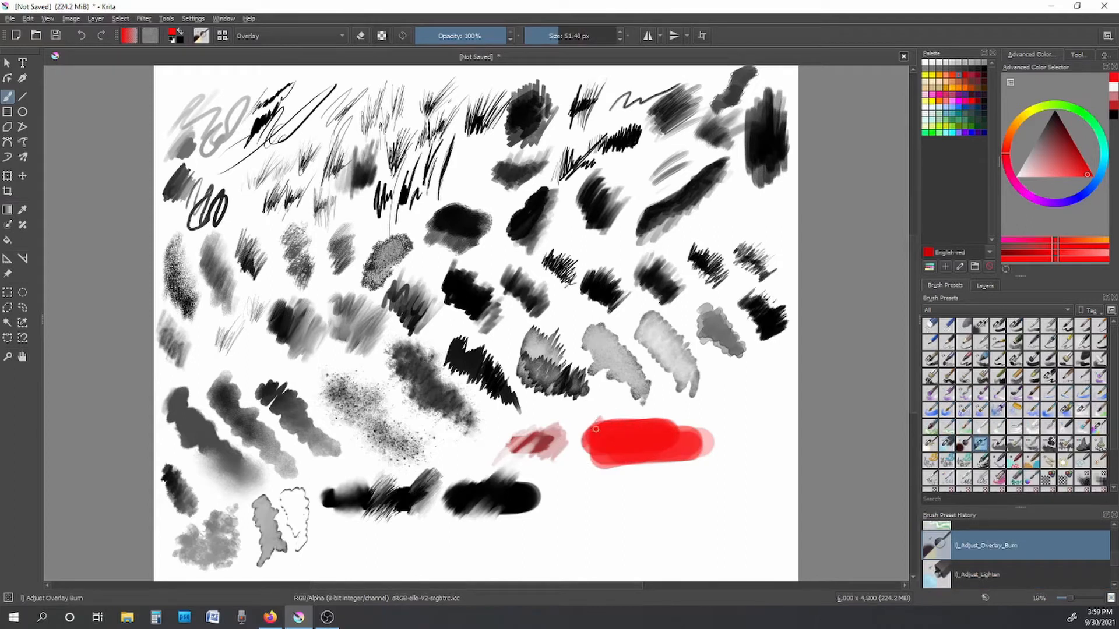
pyautogui.moveTo(606, 414)
pyautogui.mouseDown()
pyautogui.moveTo(595, 435)
pyautogui.moveTo(592, 419)
pyautogui.moveTo(601, 441)
pyautogui.moveTo(611, 429)
pyautogui.moveTo(598, 461)
pyautogui.mouseUp()
# Step: Set the brush's blending mode to Multiply and paint diagonal strokes through the left part of the red bar
pyautogui.click(344, 36)
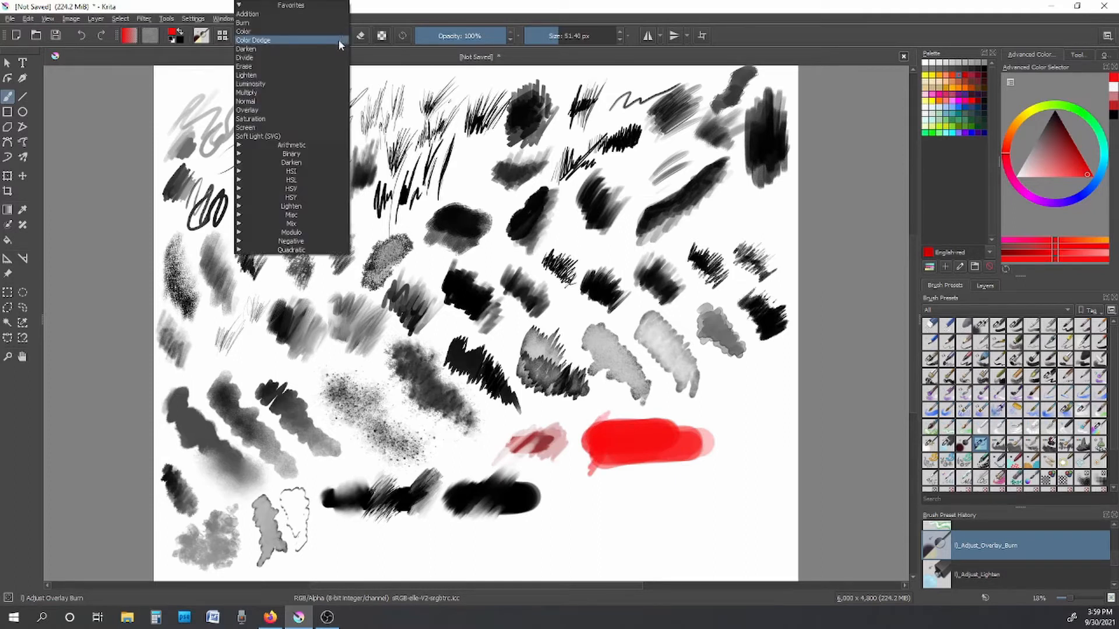
pyautogui.click(315, 93)
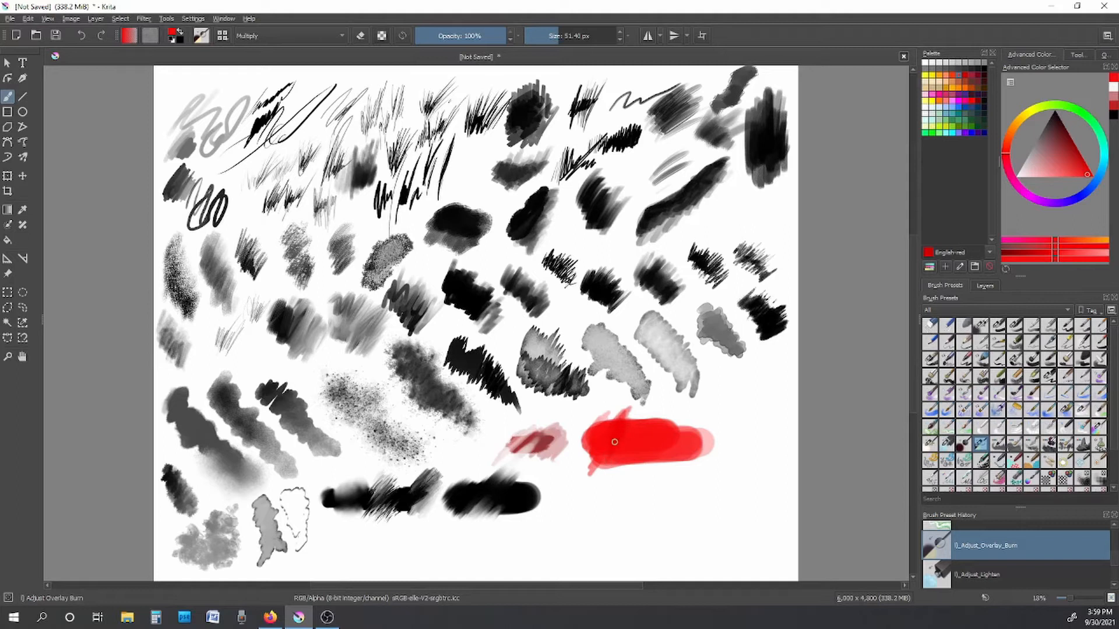
pyautogui.moveTo(609, 464)
pyautogui.mouseDown()
pyautogui.moveTo(623, 419)
pyautogui.moveTo(615, 463)
pyautogui.mouseUp()
# Step: Set the blending mode to Darken, pick Pencil-2 and Adjust Multiply in turn, and return to the Adjust Overlay Burn preset
pyautogui.click(340, 36)
pyautogui.click(334, 51)
pyautogui.click(950, 344)
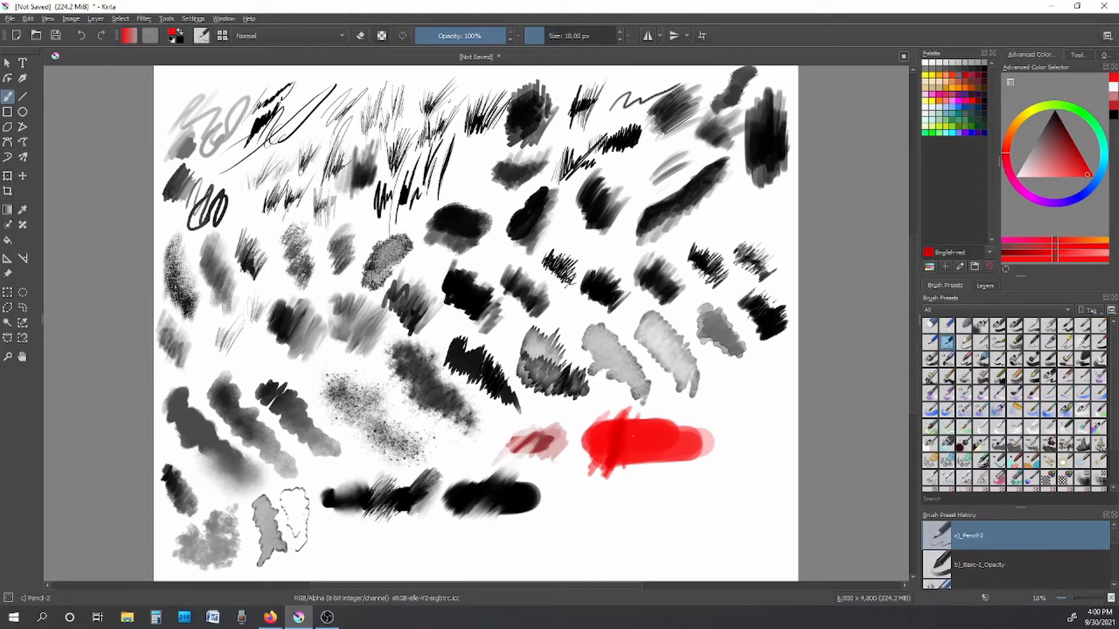
pyautogui.click(964, 446)
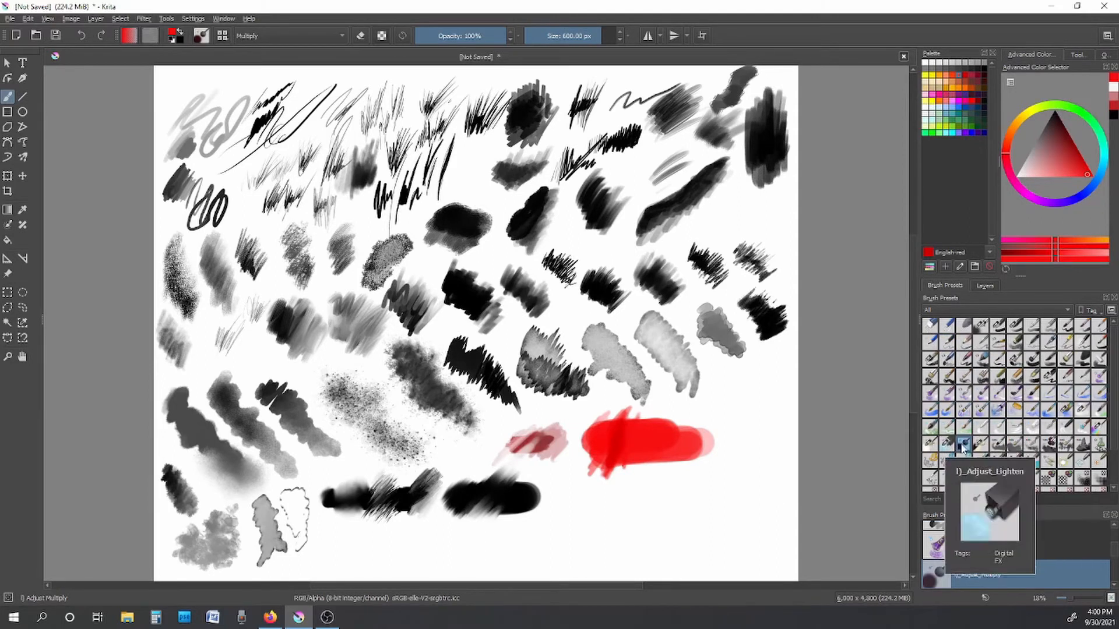
pyautogui.click(980, 446)
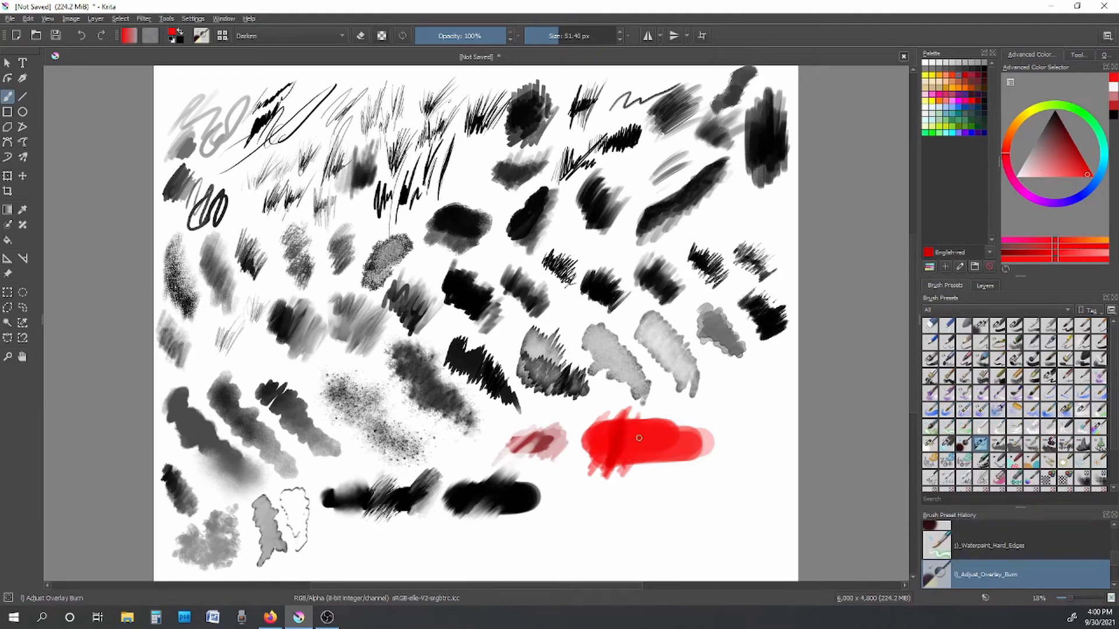
# Step: Paint a patch above the right end of the red bar with RGBA 01 Thick-dry, changing the colour from red to near-black
pyautogui.click(997, 445)
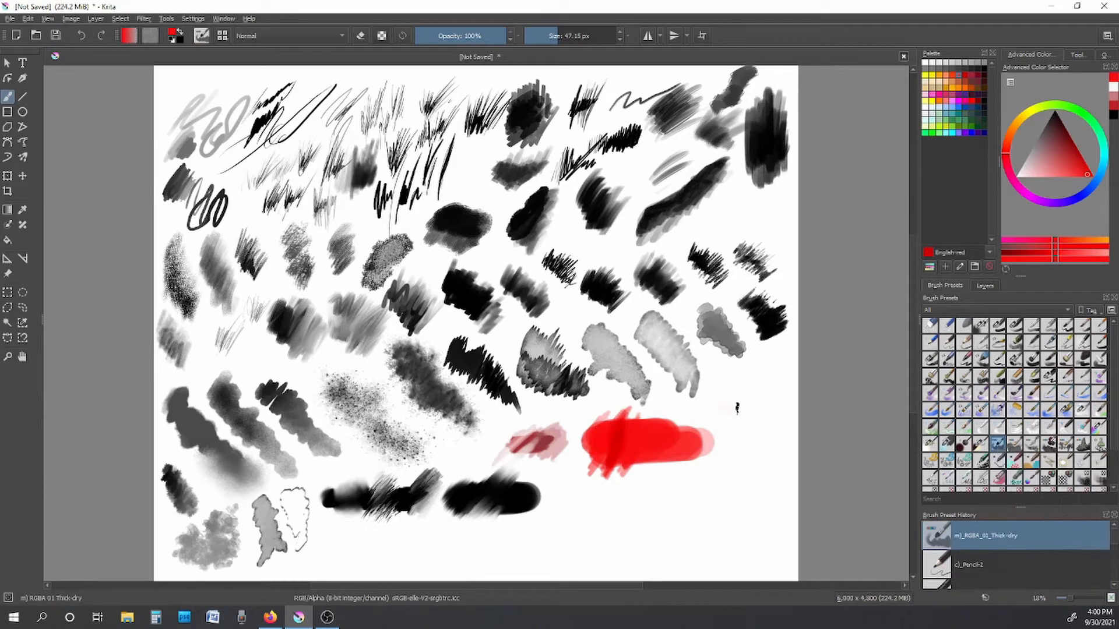
pyautogui.moveTo(715, 412)
pyautogui.mouseDown()
pyautogui.moveTo(740, 411)
pyautogui.moveTo(708, 415)
pyautogui.moveTo(752, 427)
pyautogui.moveTo(735, 411)
pyautogui.moveTo(717, 414)
pyautogui.moveTo(731, 391)
pyautogui.moveTo(720, 382)
pyautogui.mouseUp()
pyautogui.click(1052, 113)
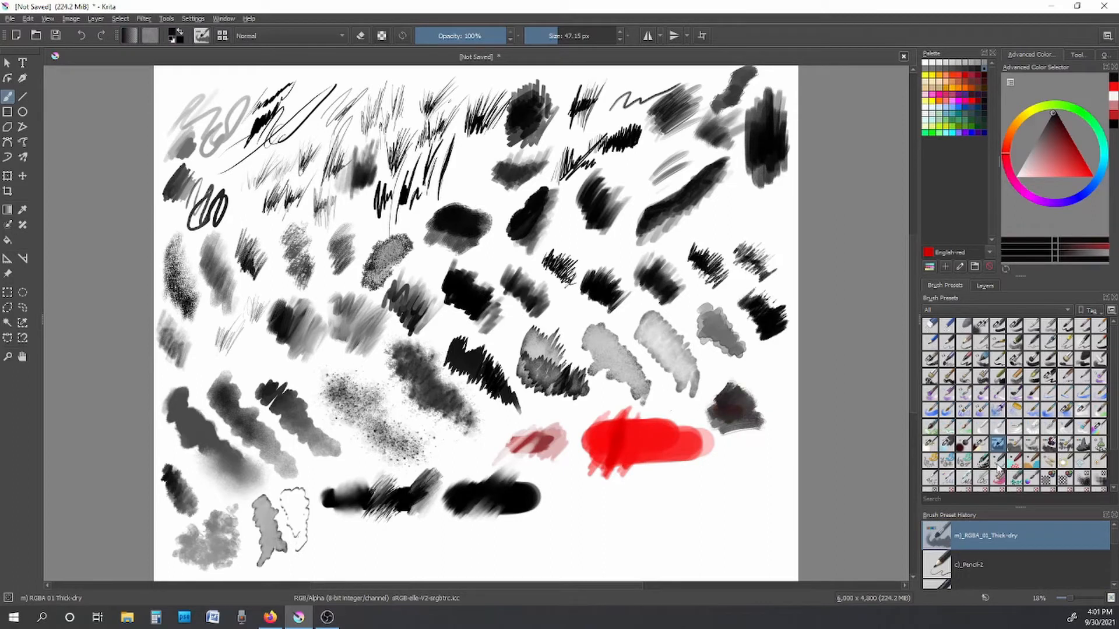
# Step: Paint a small black RGBA 02 Thickpaint patch beside the thick-dry one, with black RGBA 03 Rake strokes below it
pyautogui.click(1015, 444)
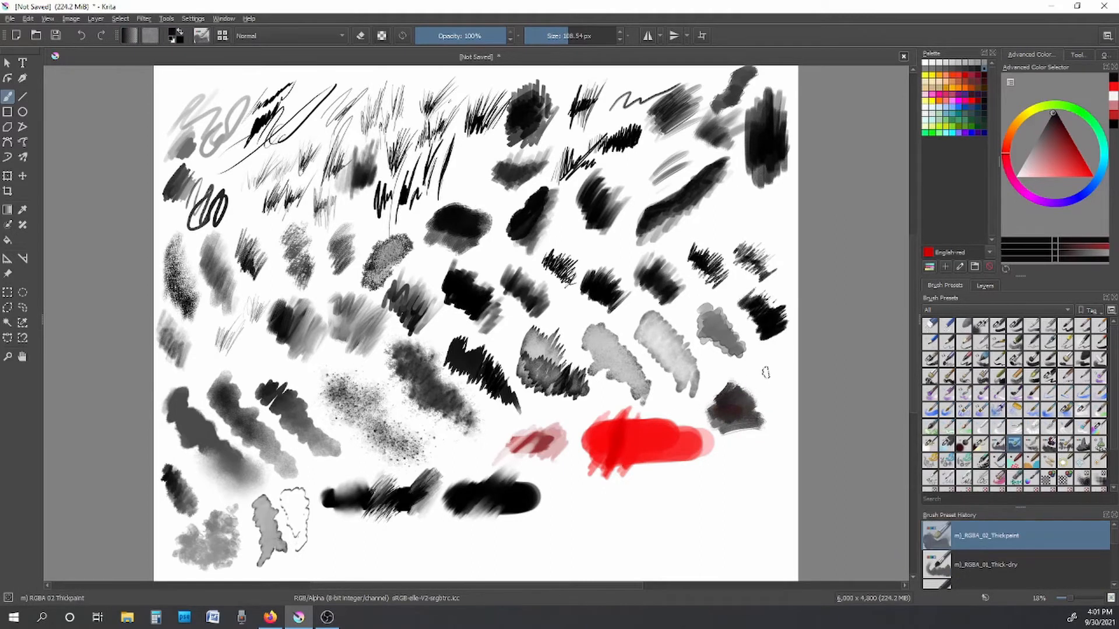
pyautogui.moveTo(764, 373)
pyautogui.mouseDown()
pyautogui.moveTo(762, 396)
pyautogui.moveTo(787, 394)
pyautogui.moveTo(786, 411)
pyautogui.moveTo(753, 464)
pyautogui.moveTo(767, 453)
pyautogui.moveTo(754, 429)
pyautogui.moveTo(784, 428)
pyautogui.moveTo(759, 463)
pyautogui.moveTo(749, 432)
pyautogui.moveTo(781, 419)
pyautogui.moveTo(758, 461)
pyautogui.moveTo(789, 457)
pyautogui.moveTo(794, 449)
pyautogui.moveTo(732, 458)
pyautogui.mouseUp()
pyautogui.click(1032, 445)
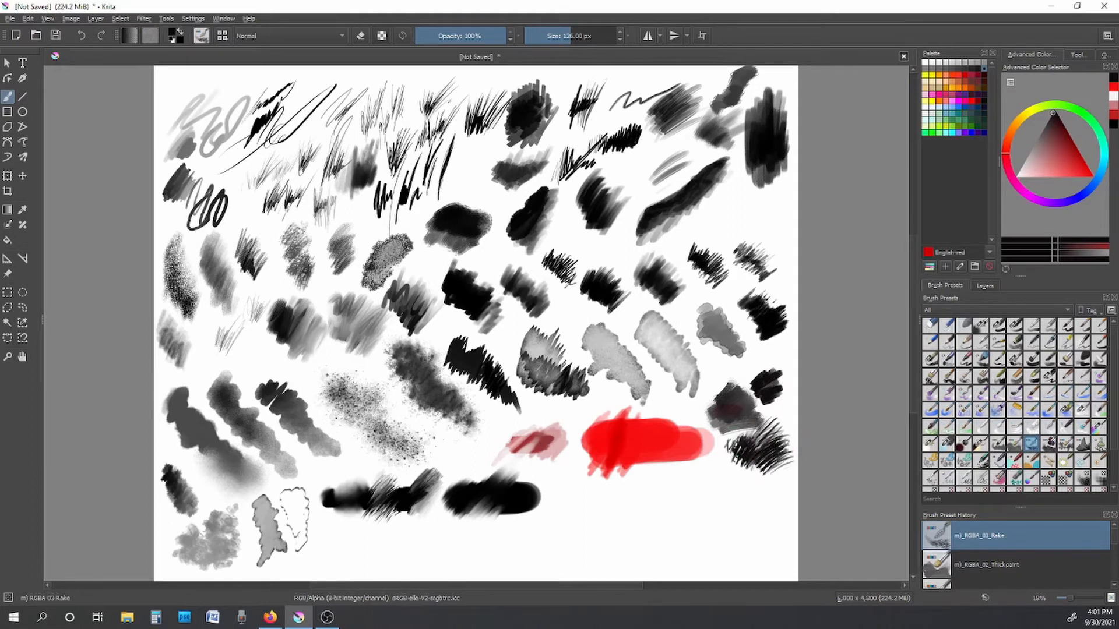
# Step: Paint a small RGBA 04 Impasto patch at about 57 px beside the black bars, with a black RGBA 05 Impasto-details patch next to it
pyautogui.click(1049, 445)
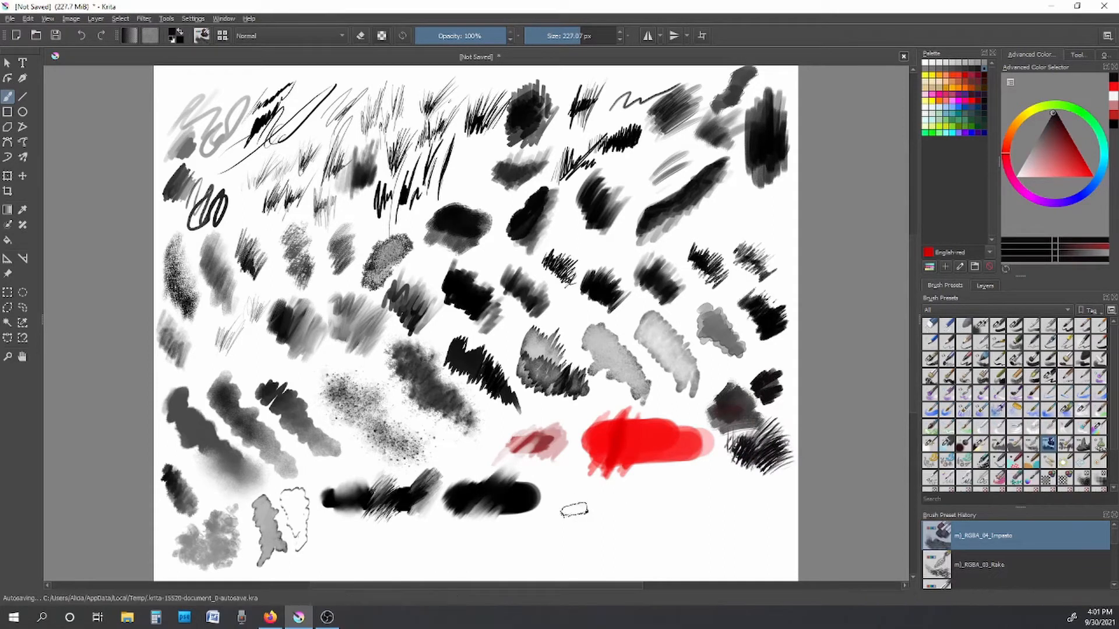
pyautogui.moveTo(583, 35); pyautogui.dragTo(559, 37)
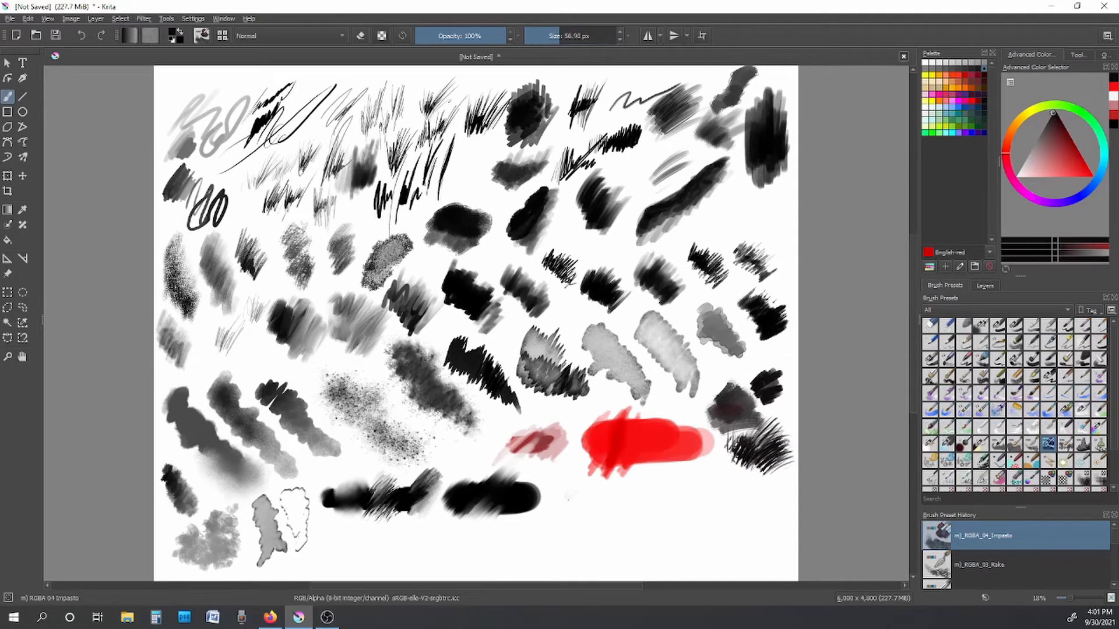
pyautogui.moveTo(574, 494)
pyautogui.mouseDown()
pyautogui.moveTo(578, 512)
pyautogui.moveTo(574, 480)
pyautogui.moveTo(604, 509)
pyautogui.mouseUp()
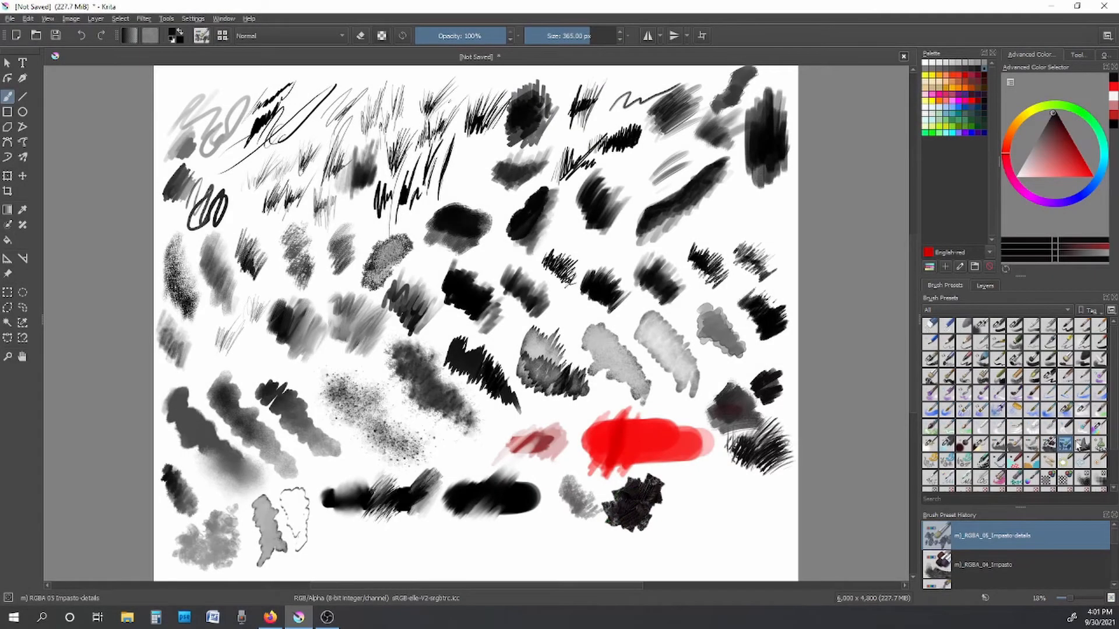
# Step: Paint a black RGBA 06 Rock patch in the canvas's lower-right area and cover it with rocky strokes in a muted reddish brown
pyautogui.click(1081, 446)
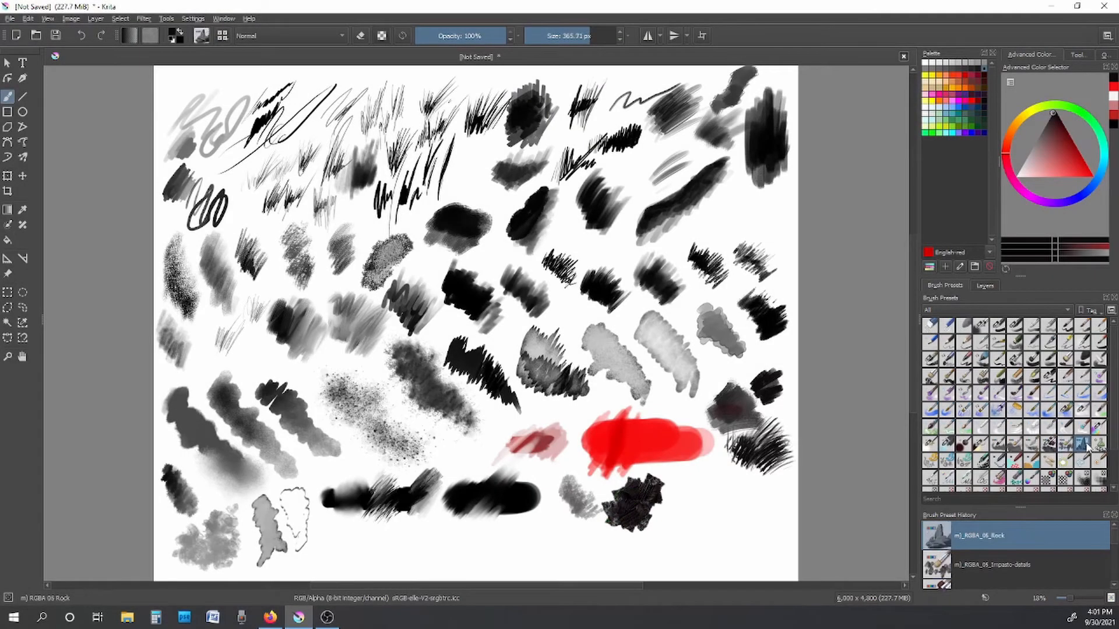
pyautogui.click(698, 514)
pyautogui.moveTo(737, 511)
pyautogui.mouseDown()
pyautogui.moveTo(675, 518)
pyautogui.moveTo(690, 493)
pyautogui.moveTo(758, 504)
pyautogui.mouseUp()
pyautogui.click(1045, 137)
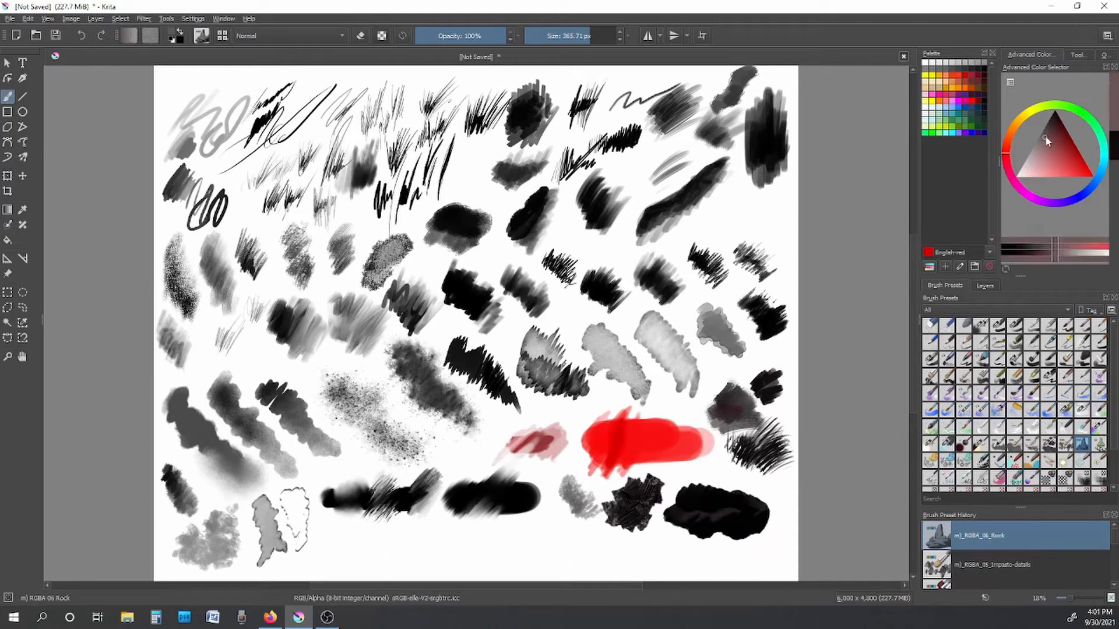
pyautogui.moveTo(670, 513)
pyautogui.mouseDown()
pyautogui.moveTo(697, 502)
pyautogui.moveTo(743, 513)
pyautogui.moveTo(685, 521)
pyautogui.moveTo(720, 531)
pyautogui.moveTo(763, 515)
pyautogui.moveTo(776, 524)
pyautogui.moveTo(778, 505)
pyautogui.moveTo(770, 524)
pyautogui.moveTo(734, 533)
pyautogui.moveTo(674, 530)
pyautogui.moveTo(683, 546)
pyautogui.moveTo(723, 548)
pyautogui.moveTo(778, 524)
pyautogui.moveTo(662, 533)
pyautogui.moveTo(644, 550)
pyautogui.moveTo(688, 553)
pyautogui.moveTo(711, 533)
pyautogui.moveTo(682, 533)
pyautogui.moveTo(699, 547)
pyautogui.moveTo(757, 550)
pyautogui.moveTo(737, 549)
pyautogui.moveTo(773, 522)
pyautogui.moveTo(702, 550)
pyautogui.moveTo(741, 545)
pyautogui.moveTo(753, 515)
pyautogui.moveTo(708, 491)
pyautogui.mouseUp()
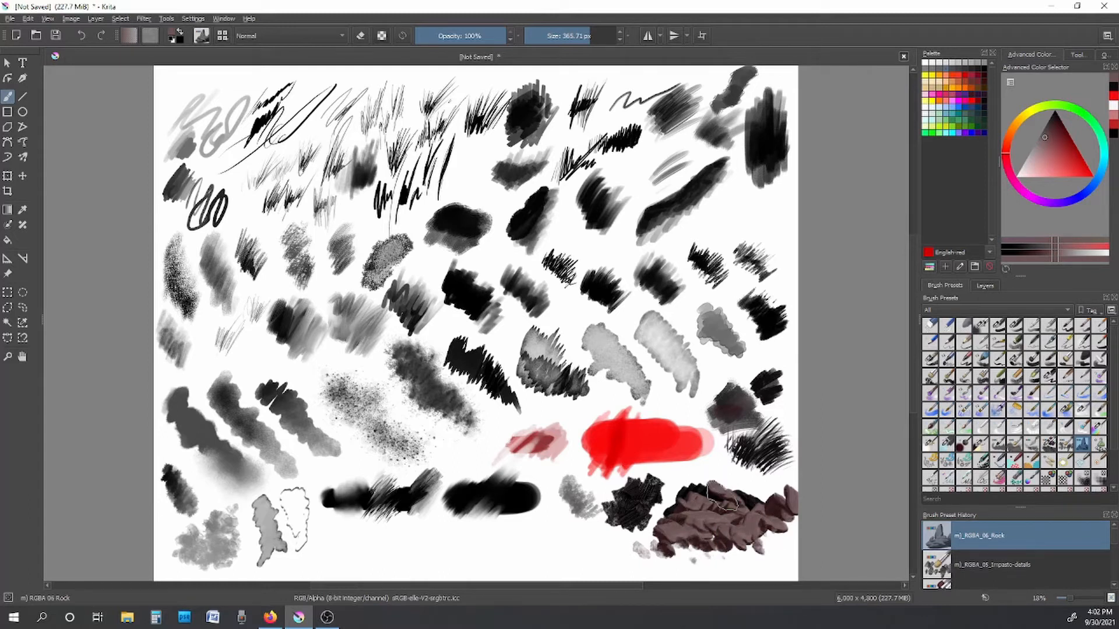
# Step: Paint a filled blob with the Shapes Fill preset below the black bars and undo it
pyautogui.click(1098, 446)
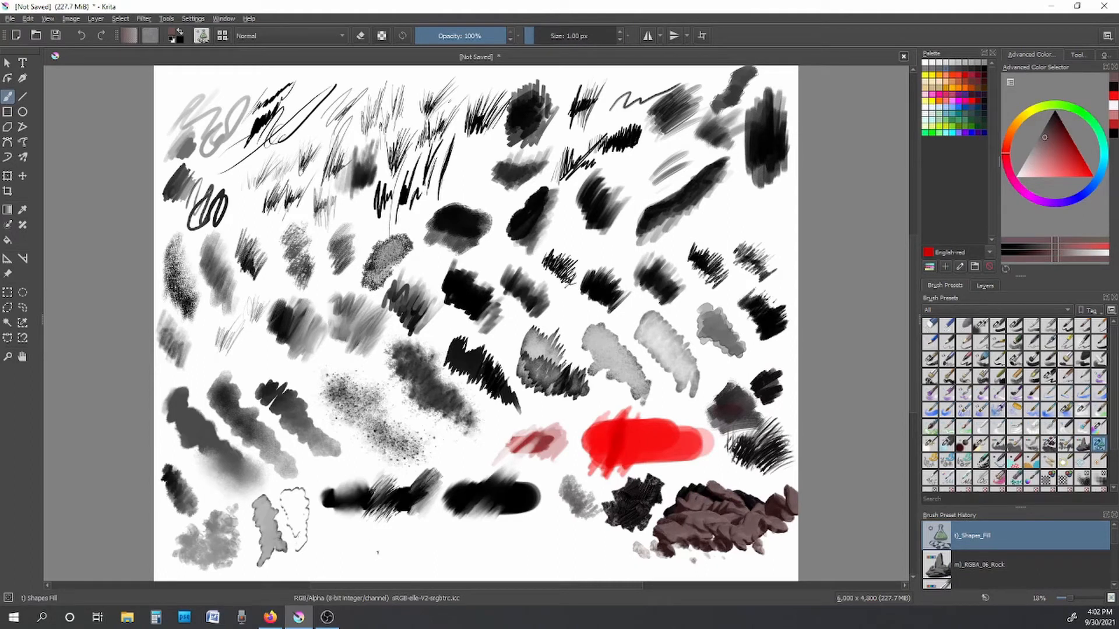
pyautogui.moveTo(377, 552)
pyautogui.mouseDown()
pyautogui.moveTo(415, 548)
pyautogui.moveTo(404, 528)
pyautogui.moveTo(349, 560)
pyautogui.moveTo(385, 557)
pyautogui.mouseUp()
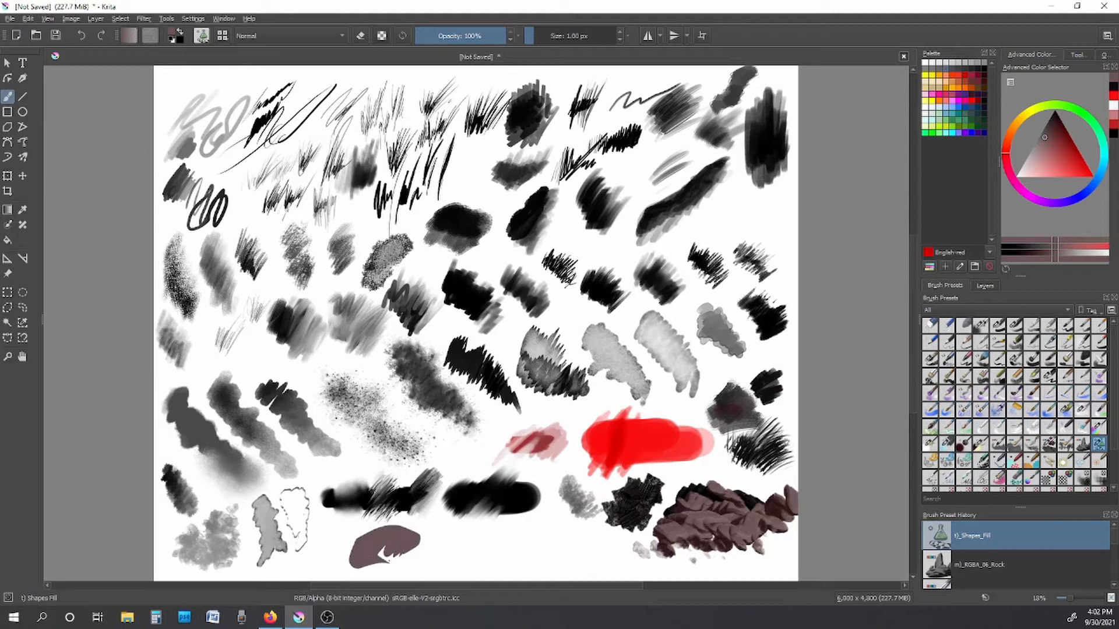
pyautogui.click(28, 18)
pyautogui.click(47, 23)
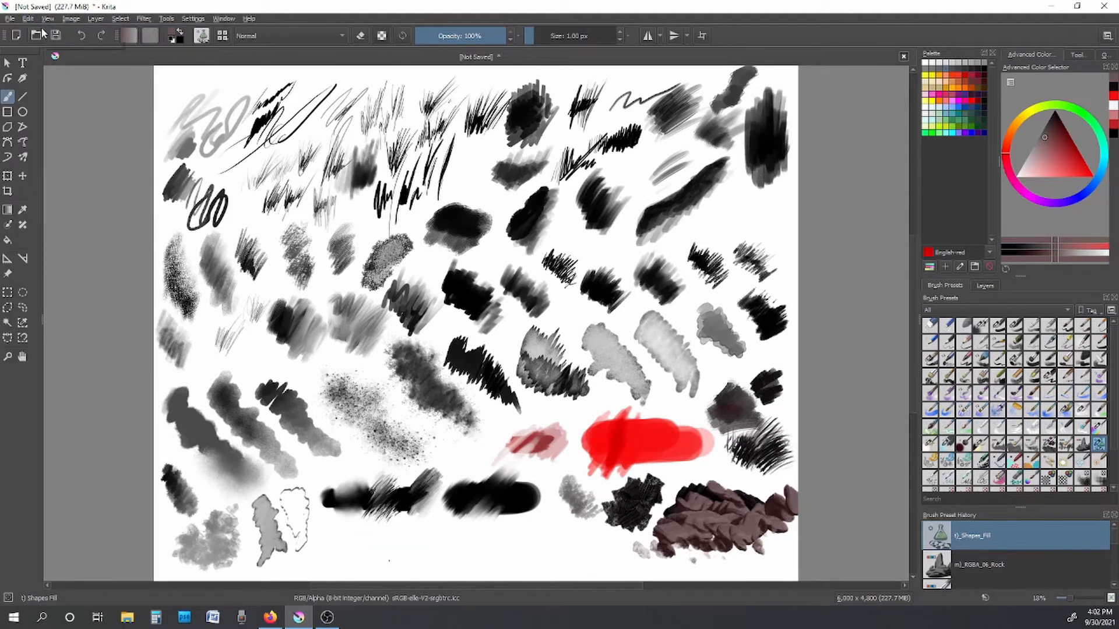
# Step: Paint reddish-brown Shapes Mecha and Shapes Rounded patterns below the black bars and set the brush colour back to near-black
pyautogui.click(931, 462)
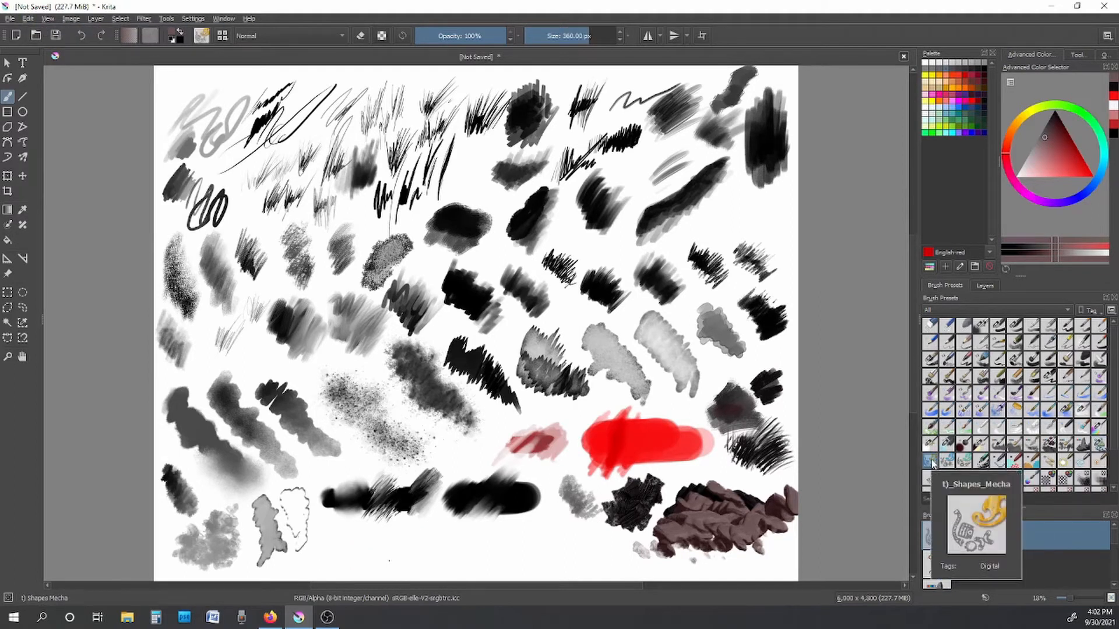
pyautogui.moveTo(359, 550)
pyautogui.mouseDown()
pyautogui.moveTo(335, 548)
pyautogui.moveTo(309, 575)
pyautogui.moveTo(335, 517)
pyautogui.moveTo(370, 547)
pyautogui.moveTo(378, 533)
pyautogui.moveTo(401, 557)
pyautogui.moveTo(414, 549)
pyautogui.moveTo(404, 567)
pyautogui.moveTo(405, 538)
pyautogui.moveTo(454, 540)
pyautogui.moveTo(449, 550)
pyautogui.moveTo(441, 535)
pyautogui.moveTo(421, 561)
pyautogui.moveTo(457, 565)
pyautogui.moveTo(463, 546)
pyautogui.moveTo(405, 528)
pyautogui.moveTo(409, 543)
pyautogui.moveTo(436, 522)
pyautogui.moveTo(443, 571)
pyautogui.mouseUp()
pyautogui.click(947, 461)
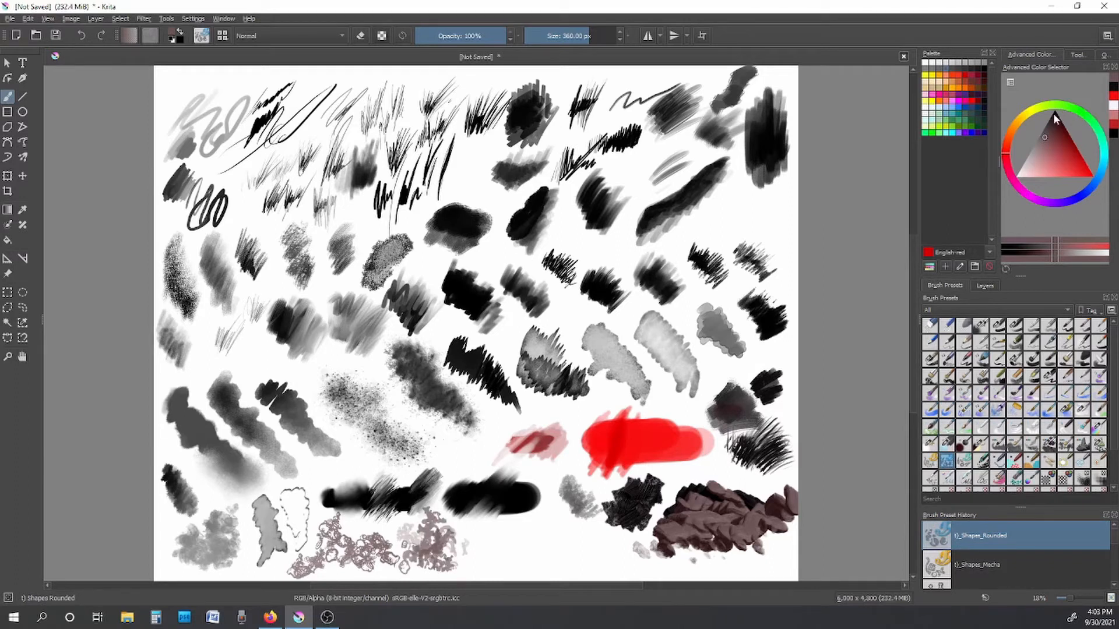
pyautogui.click(1053, 113)
pyautogui.click(28, 18)
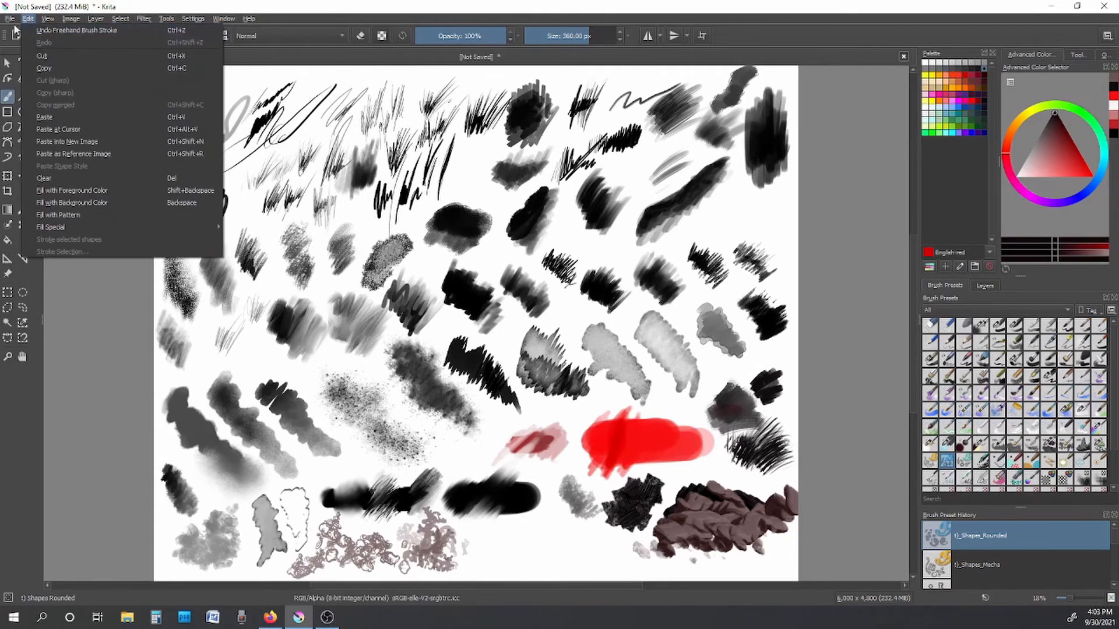
pyautogui.click(19, 28)
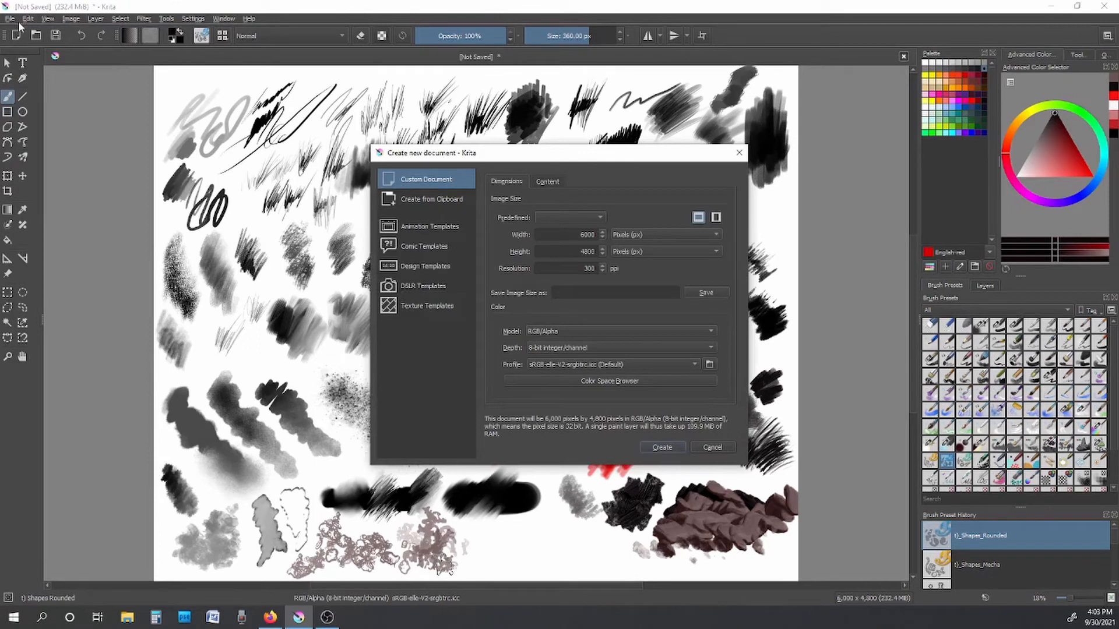
pyautogui.click(739, 153)
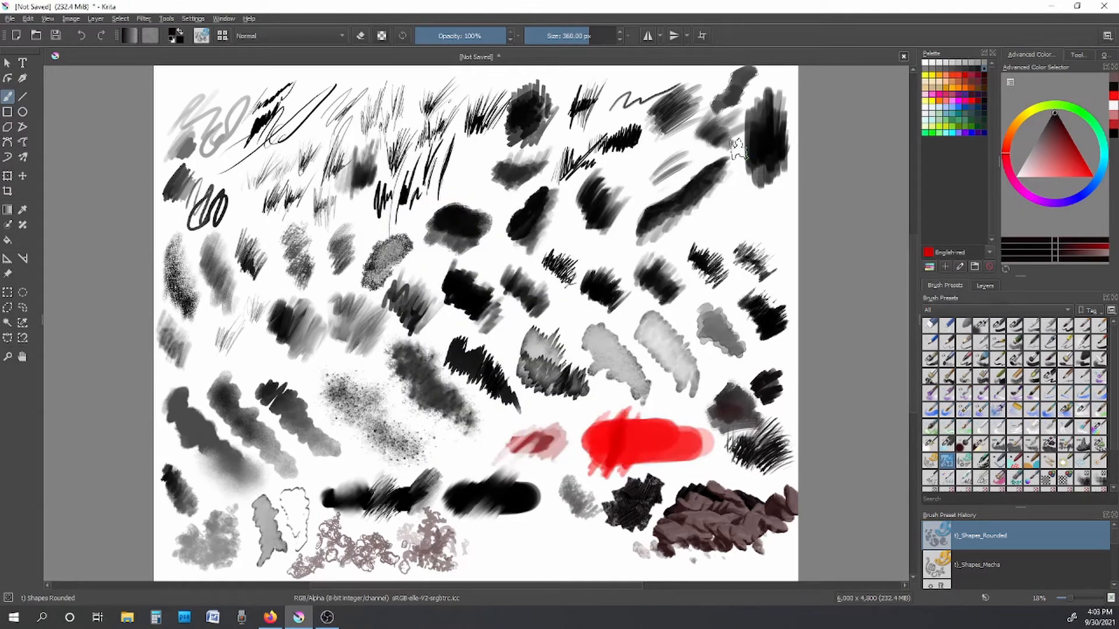
# Step: Add a new paint layer and hide Paint Layer 1 to get an empty canvas
pyautogui.click(101, 19)
pyautogui.moveTo(113, 68)
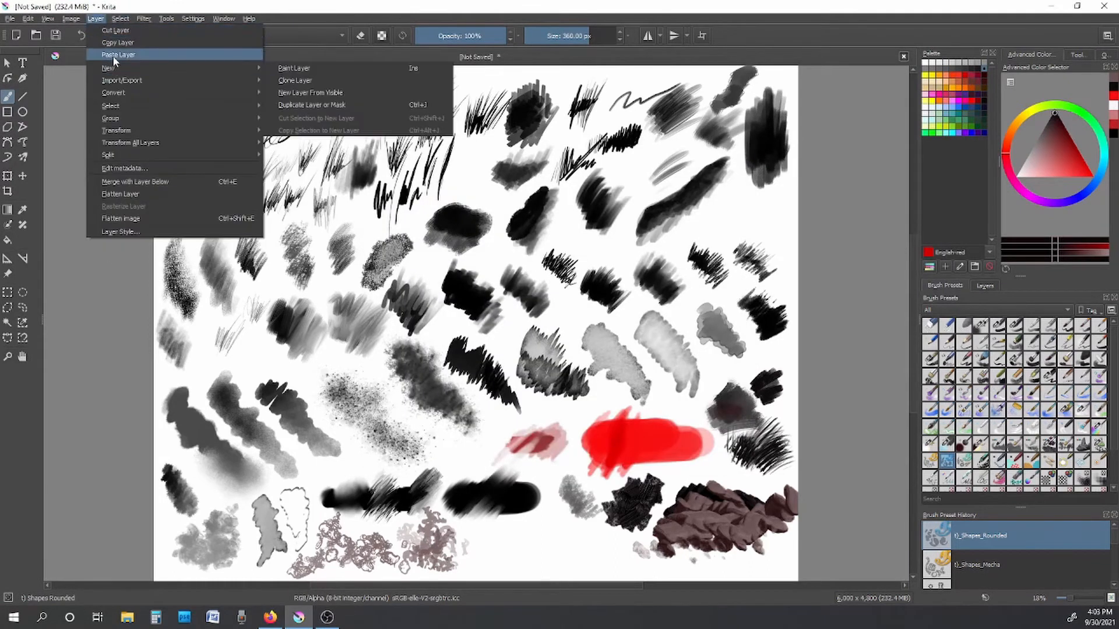
pyautogui.click(329, 68)
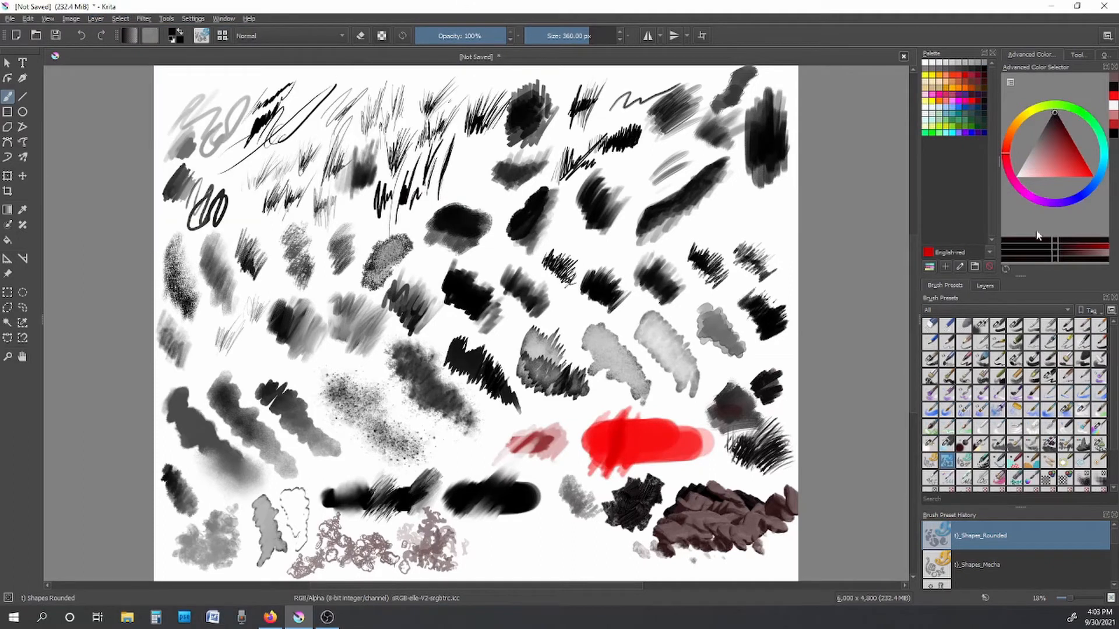
pyautogui.click(985, 285)
pyautogui.click(929, 358)
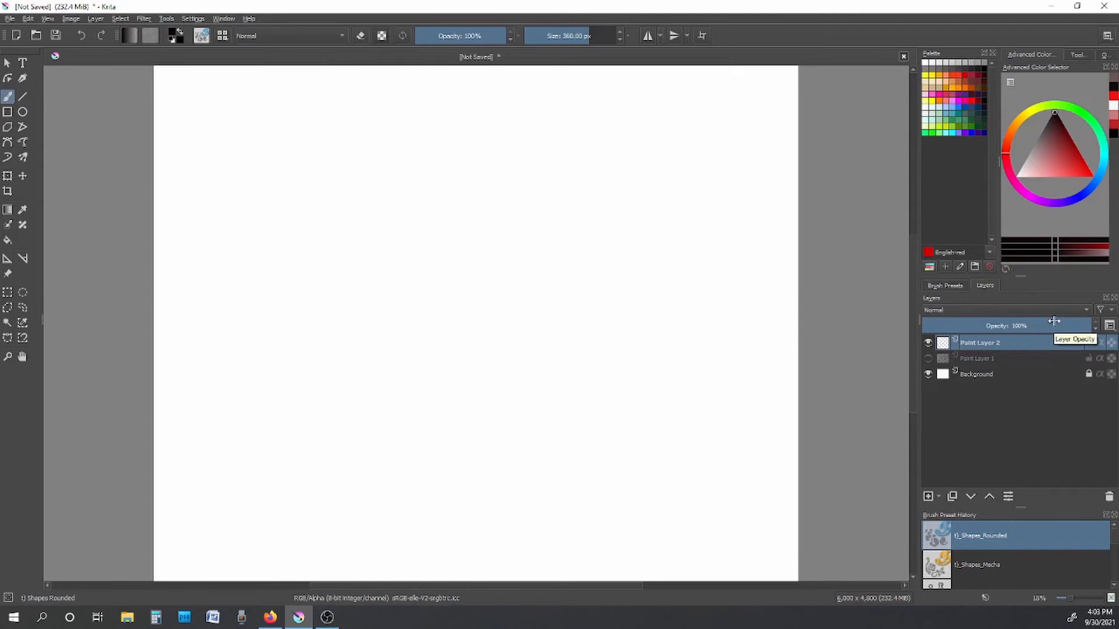
# Step: Paint black vertical strokes and a denser cluster along the canvas's left edge with the Shapes Spikes preset
pyautogui.click(953, 290)
pyautogui.click(963, 460)
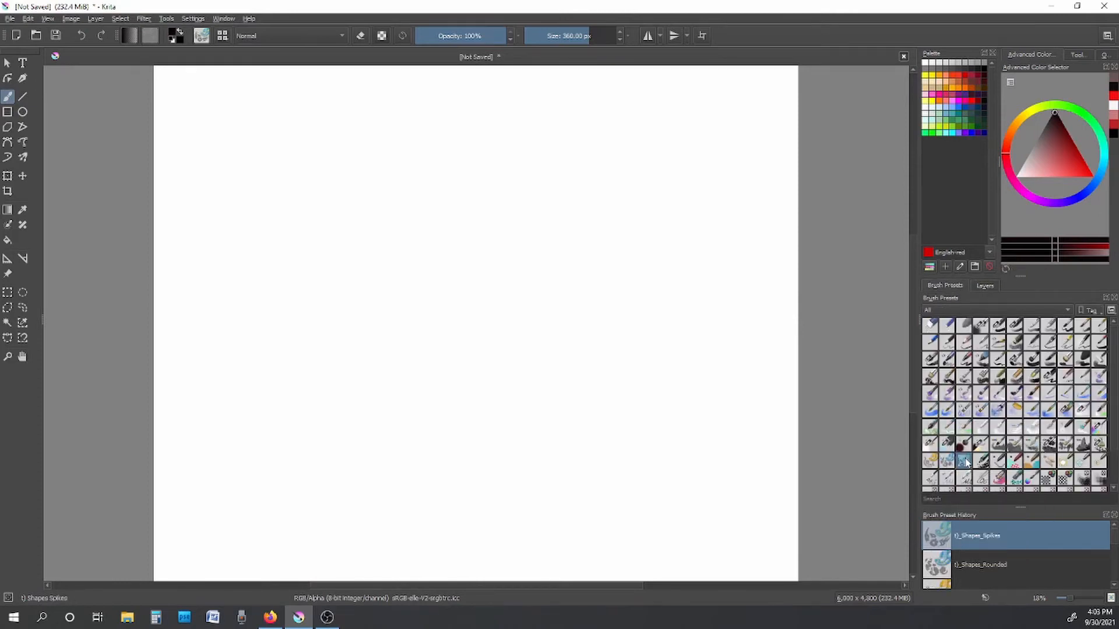
pyautogui.moveTo(212, 122)
pyautogui.mouseDown()
pyautogui.moveTo(202, 150)
pyautogui.moveTo(205, 110)
pyautogui.moveTo(271, 120)
pyautogui.moveTo(194, 168)
pyautogui.moveTo(217, 177)
pyautogui.moveTo(184, 82)
pyautogui.moveTo(174, 388)
pyautogui.mouseUp()
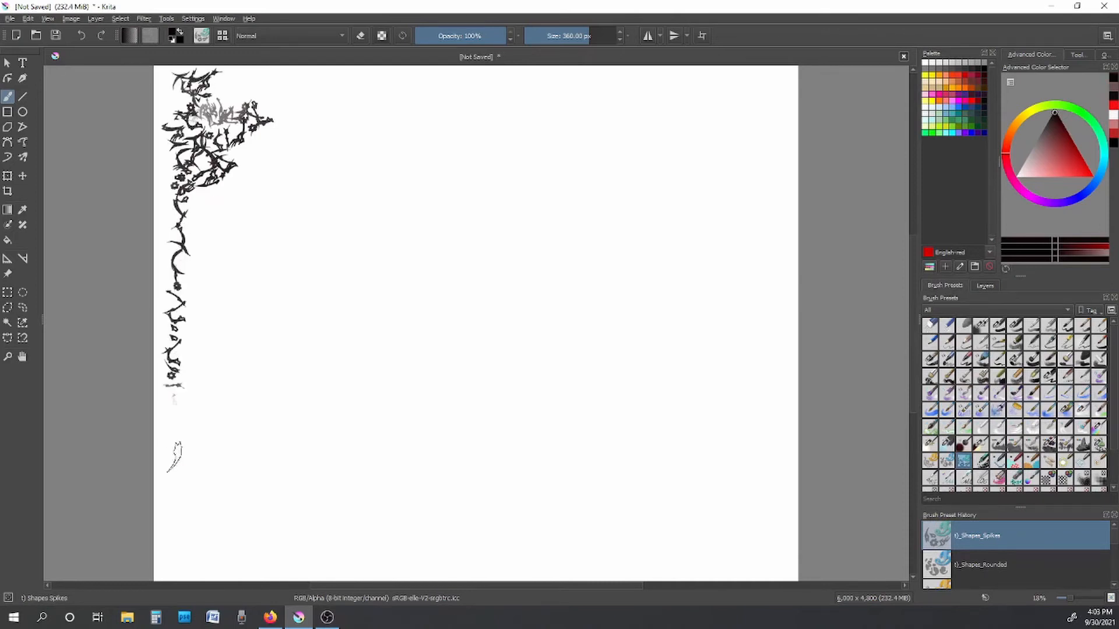
pyautogui.moveTo(201, 222); pyautogui.dragTo(201, 388)
pyautogui.moveTo(197, 193)
pyautogui.mouseDown()
pyautogui.moveTo(203, 256)
pyautogui.moveTo(230, 288)
pyautogui.moveTo(217, 126)
pyautogui.mouseUp()
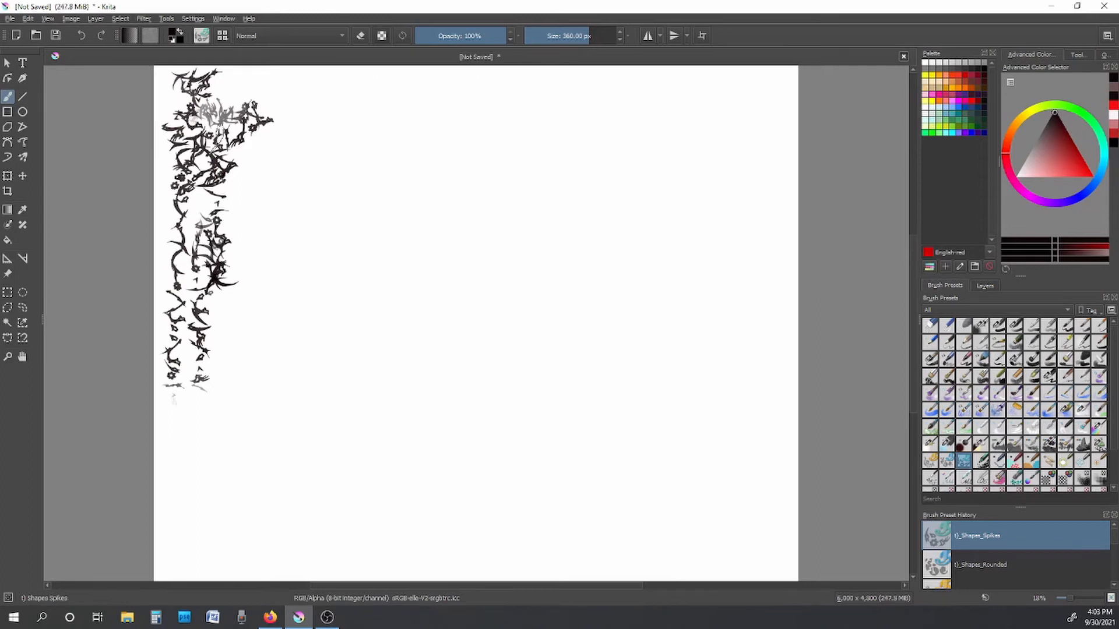
# Step: Paint a Shapes Square stroke beside the spikes, then enlarge the brush to 247.92 px and paint overlapping grey blocks there
pyautogui.click(981, 460)
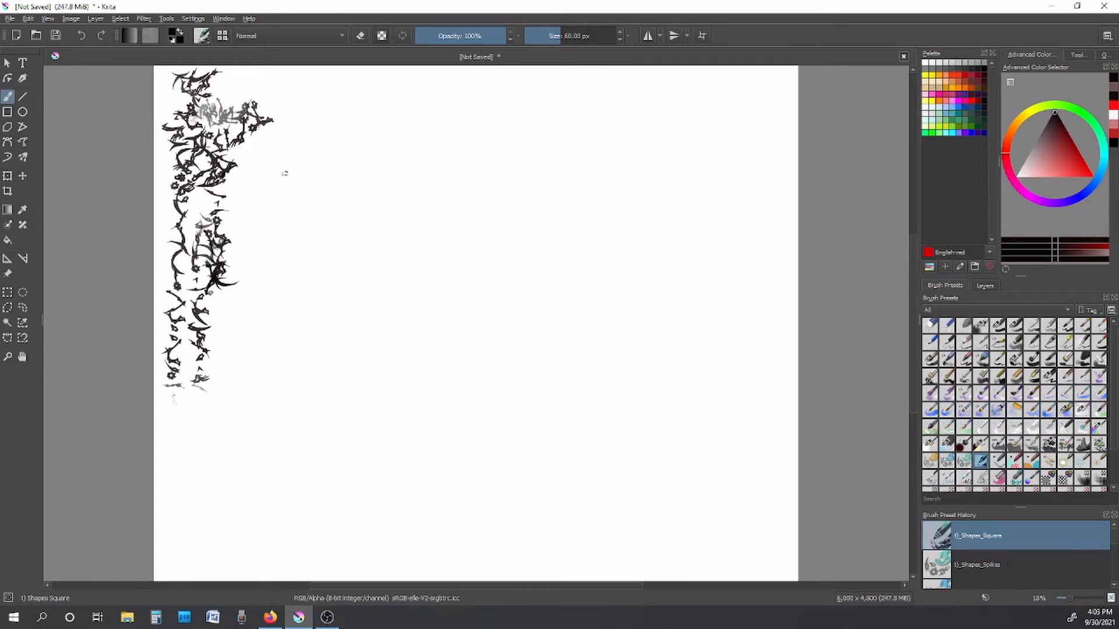
pyautogui.moveTo(254, 174); pyautogui.dragTo(248, 227)
pyautogui.moveTo(563, 36); pyautogui.dragTo(583, 36)
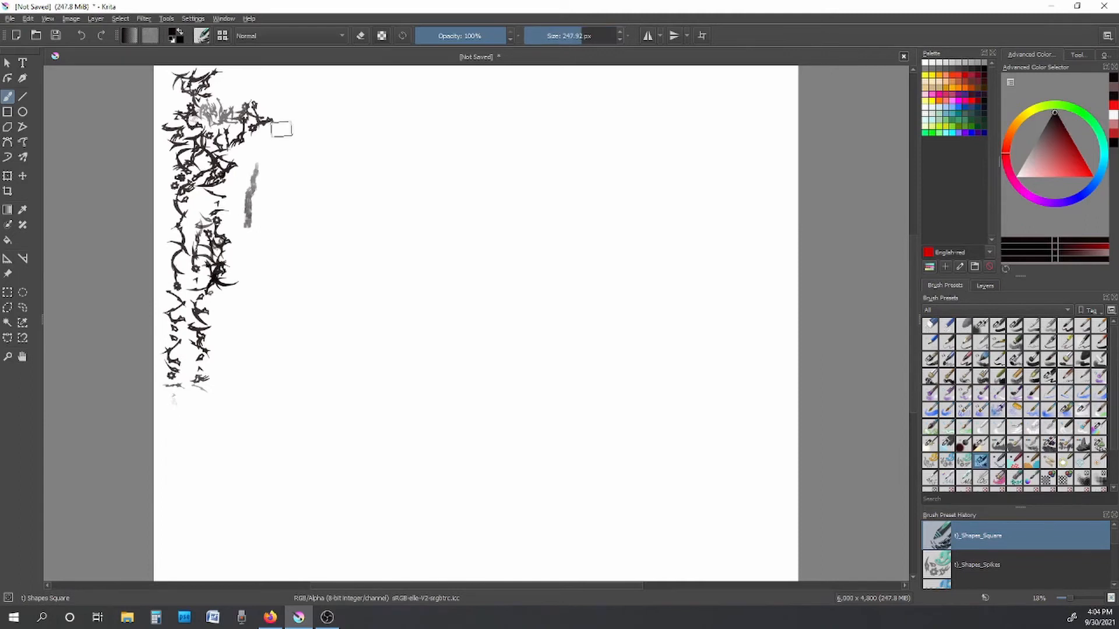
pyautogui.moveTo(280, 129)
pyautogui.mouseDown()
pyautogui.moveTo(251, 297)
pyautogui.moveTo(255, 152)
pyautogui.mouseUp()
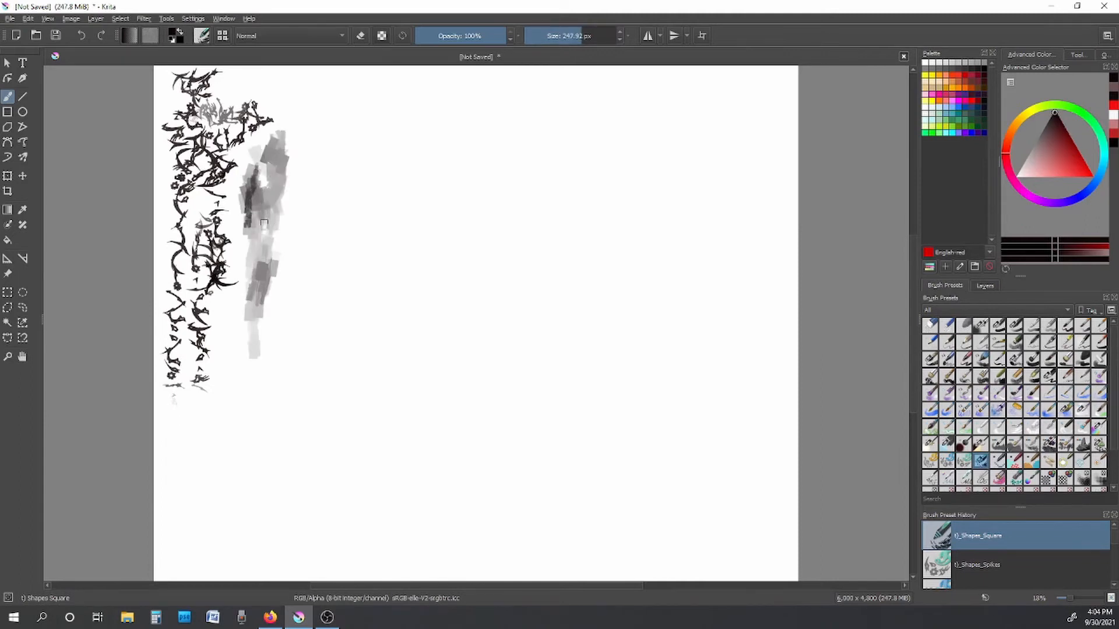
# Step: Paint a thick black vertical line beside the square strokes with the Pixel Art preset at about 150 px
pyautogui.click(998, 463)
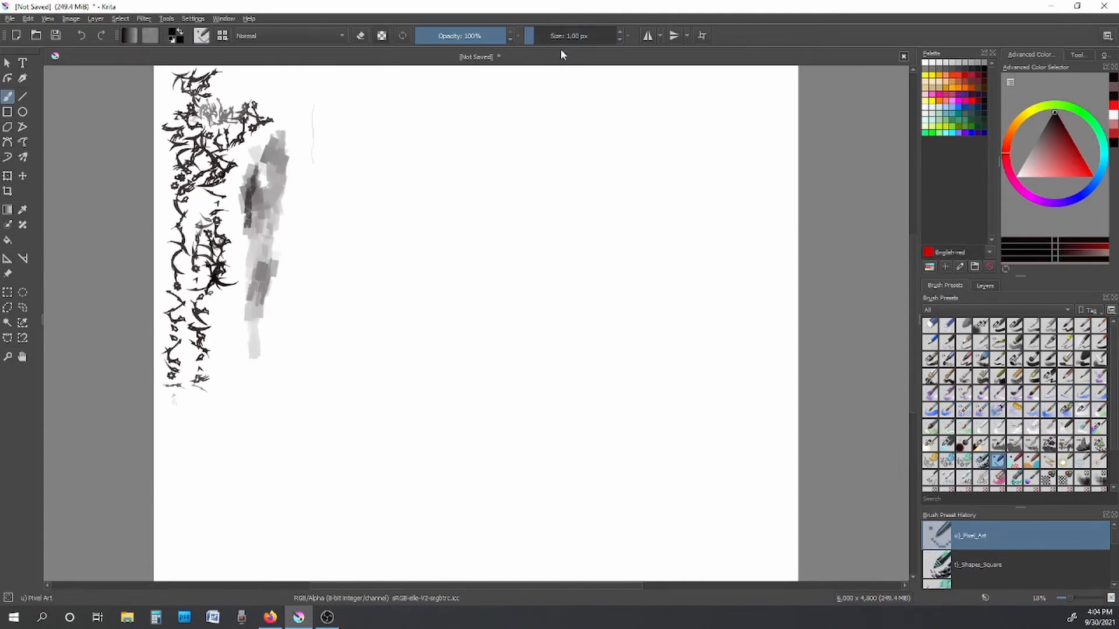
pyautogui.moveTo(562, 36); pyautogui.dragTo(573, 36)
pyautogui.moveTo(314, 101)
pyautogui.mouseDown()
pyautogui.moveTo(305, 279)
pyautogui.moveTo(317, 244)
pyautogui.mouseUp()
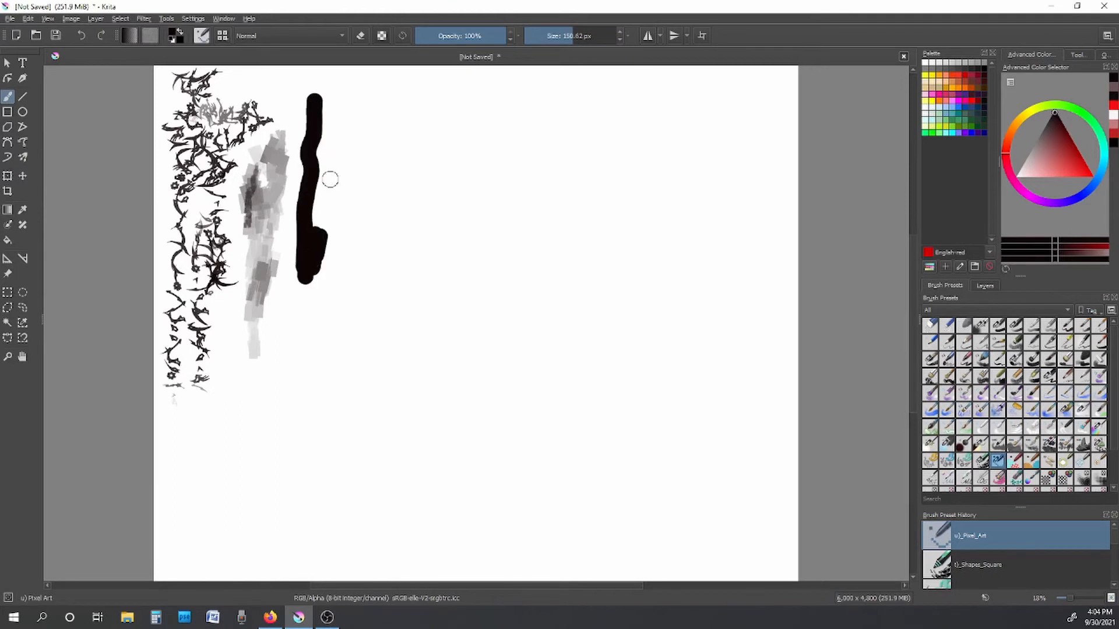
# Step: Undo all the Pixel Art strokes beside the grey square blocks
pyautogui.click(28, 19)
pyautogui.click(42, 30)
pyautogui.click(27, 18)
pyautogui.click(42, 30)
pyautogui.click(28, 19)
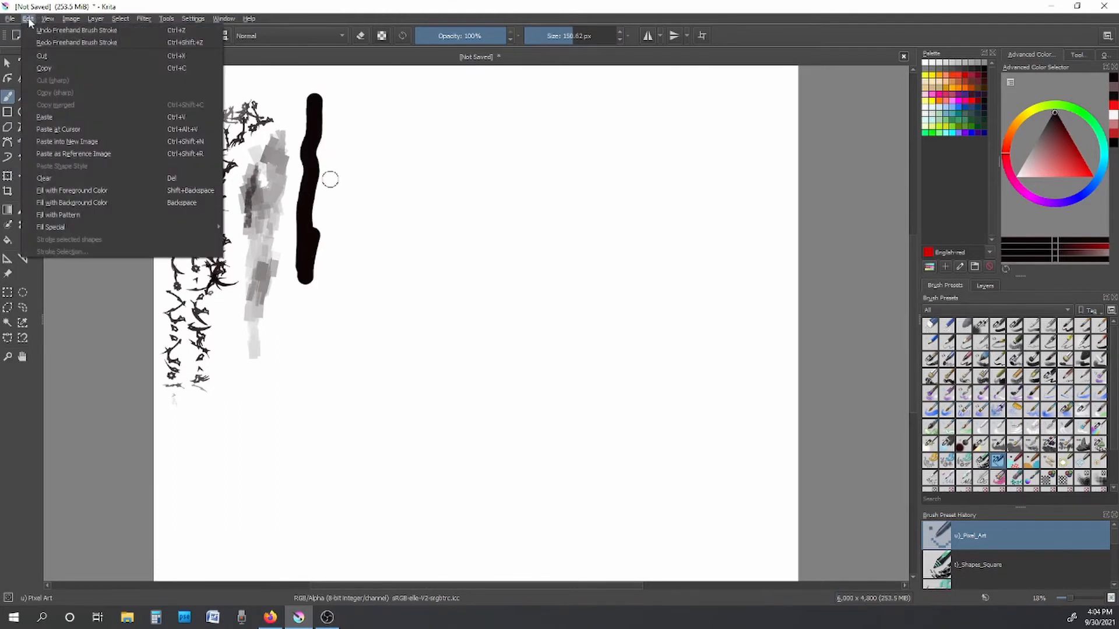
pyautogui.click(42, 29)
pyautogui.click(27, 19)
pyautogui.click(42, 30)
pyautogui.click(27, 19)
pyautogui.click(42, 30)
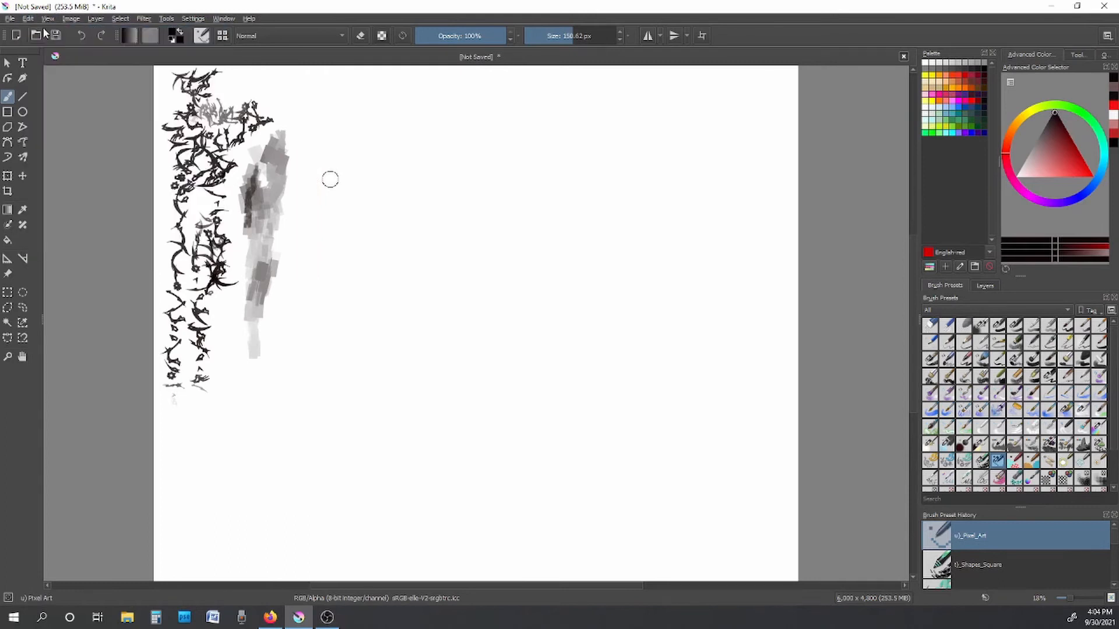
# Step: Paint a grey Pixel Art Dithering patch beside the square blocks, with black Pixel Art Fill strokes over it and a question mark above
pyautogui.click(1015, 460)
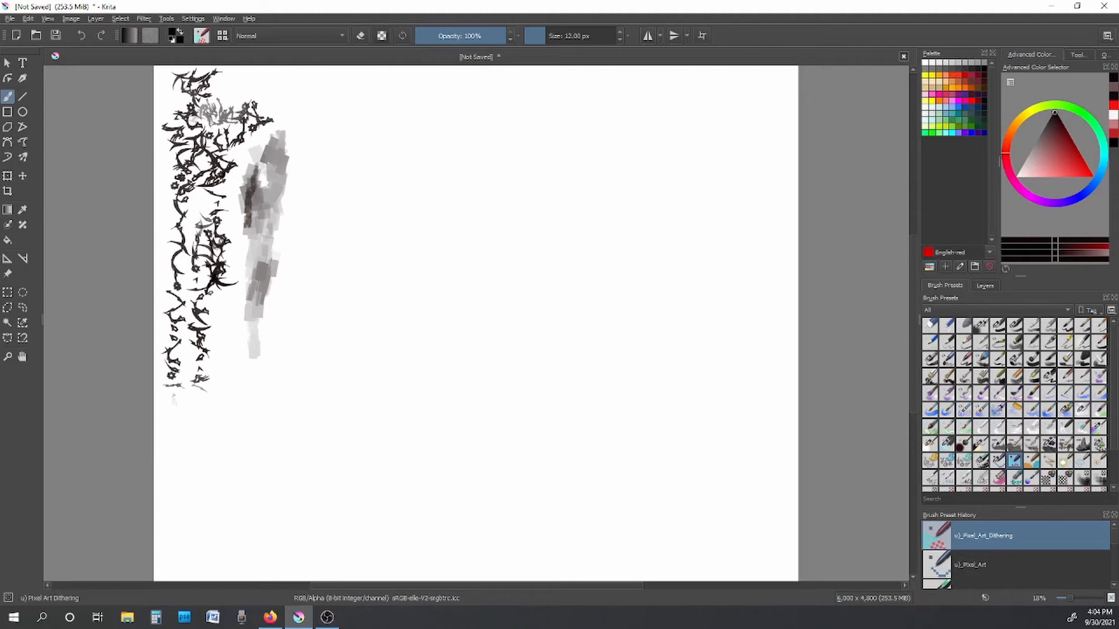
pyautogui.moveTo(303, 158)
pyautogui.mouseDown()
pyautogui.moveTo(295, 182)
pyautogui.moveTo(306, 189)
pyautogui.moveTo(288, 149)
pyautogui.moveTo(312, 186)
pyautogui.moveTo(314, 254)
pyautogui.mouseUp()
pyautogui.click(577, 36)
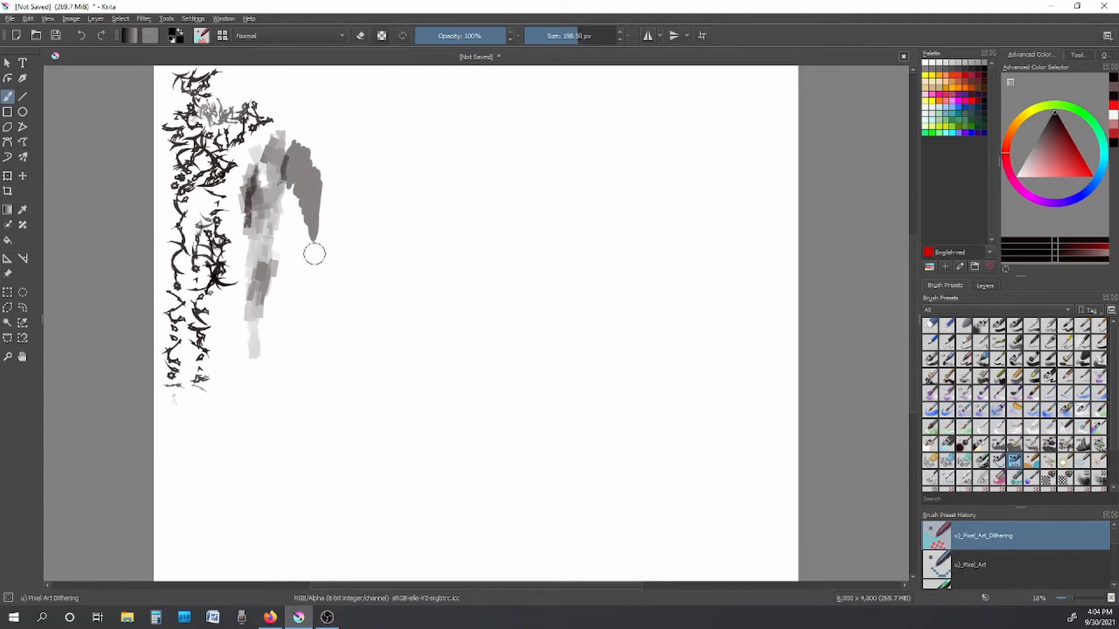
pyautogui.click(1036, 460)
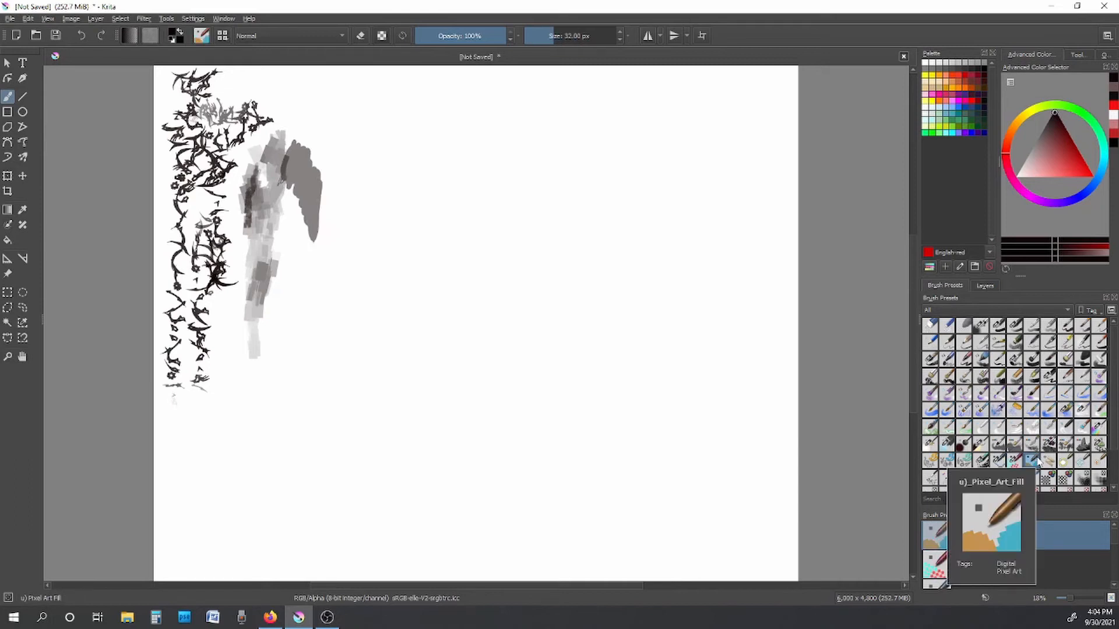
pyautogui.moveTo(315, 169)
pyautogui.mouseDown()
pyautogui.moveTo(325, 207)
pyautogui.moveTo(309, 157)
pyautogui.moveTo(313, 185)
pyautogui.mouseUp()
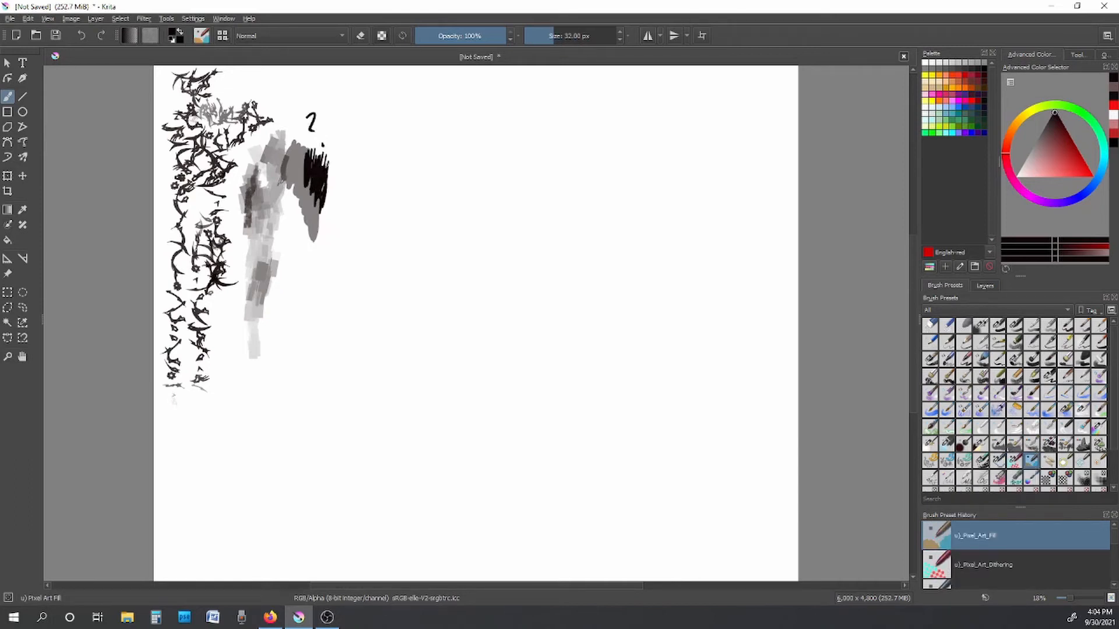
# Step: Try the Clone Tool preset on the grey and black pixel-art patch and the blank area beside it
pyautogui.click(1049, 461)
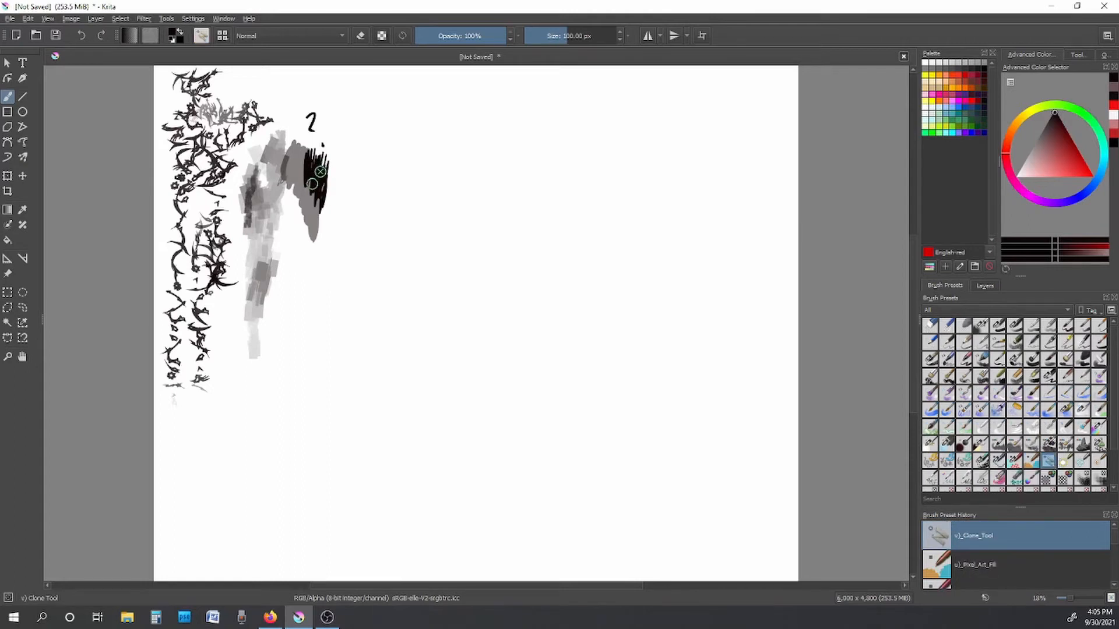
pyautogui.moveTo(310, 175)
pyautogui.mouseDown()
pyautogui.moveTo(310, 143)
pyautogui.moveTo(306, 197)
pyautogui.mouseUp()
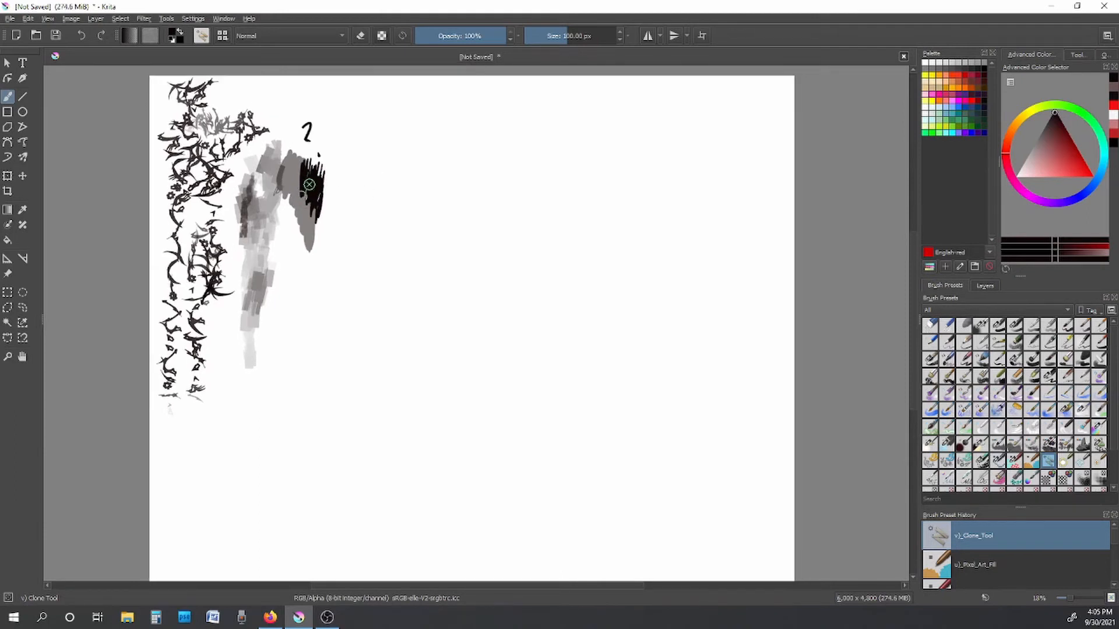
pyautogui.moveTo(352, 189); pyautogui.dragTo(366, 175)
# Step: Distort the grey and black pixel-art patch by brushing over it with the Distort Grow preset
pyautogui.click(1065, 460)
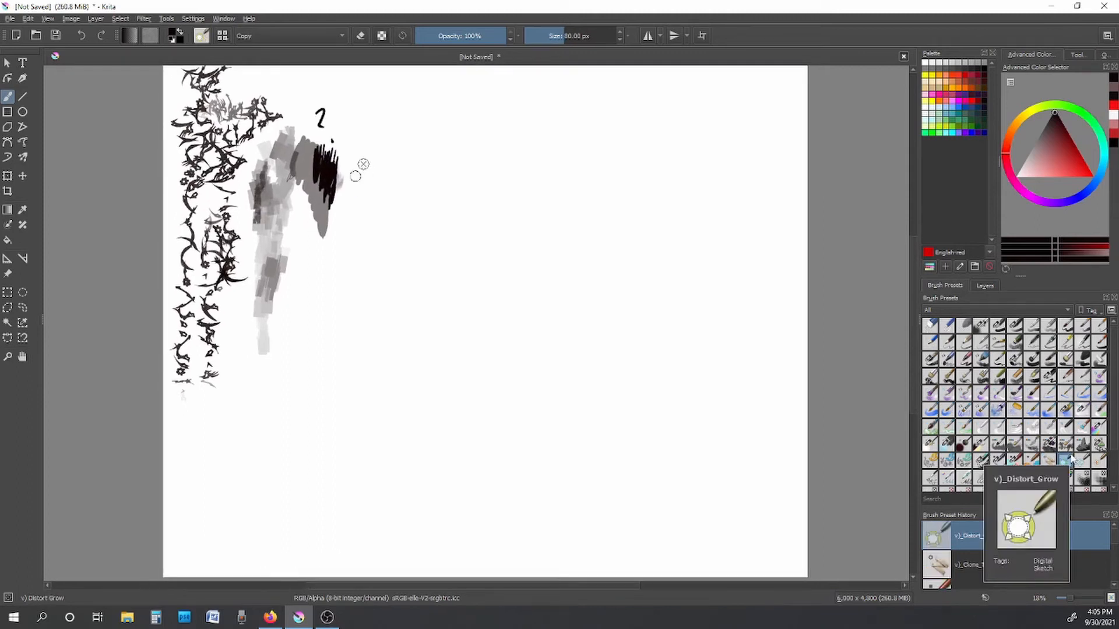
pyautogui.moveTo(344, 161)
pyautogui.mouseDown()
pyautogui.moveTo(321, 161)
pyautogui.moveTo(341, 150)
pyautogui.moveTo(336, 171)
pyautogui.moveTo(351, 180)
pyautogui.moveTo(329, 237)
pyautogui.moveTo(329, 197)
pyautogui.moveTo(341, 188)
pyautogui.moveTo(333, 151)
pyautogui.moveTo(312, 135)
pyautogui.mouseUp()
pyautogui.moveTo(328, 180)
pyautogui.mouseDown()
pyautogui.moveTo(336, 210)
pyautogui.moveTo(305, 203)
pyautogui.moveTo(315, 137)
pyautogui.moveTo(361, 156)
pyautogui.moveTo(320, 176)
pyautogui.moveTo(320, 138)
pyautogui.moveTo(336, 197)
pyautogui.mouseUp()
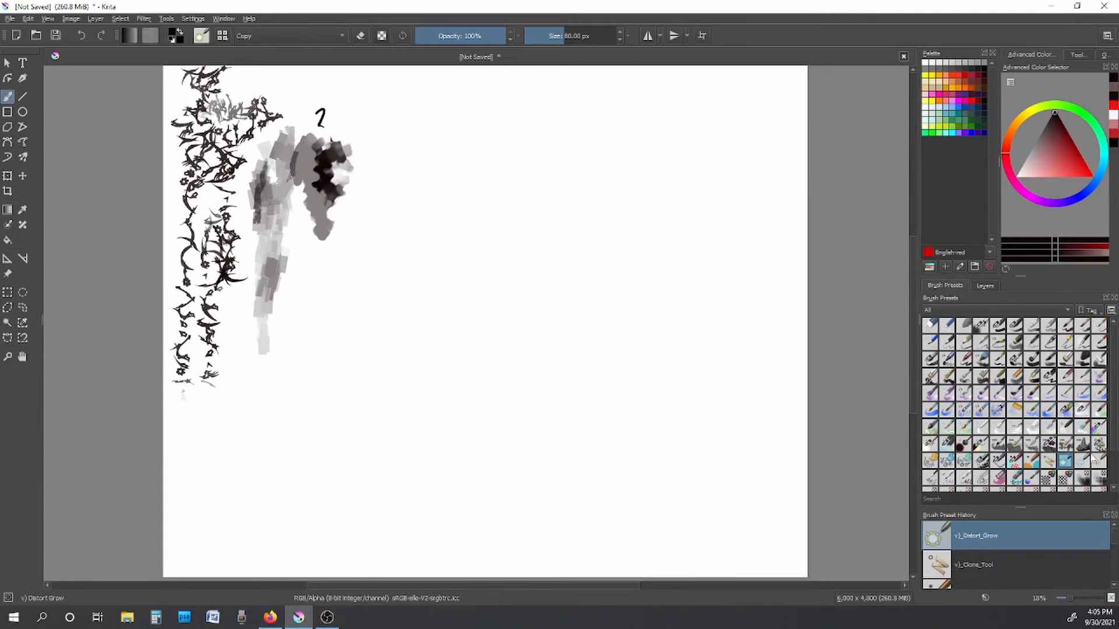
# Step: Smear the edge of the grey and black patch with the Distort Move preset and brush over it with Distort Shrink
pyautogui.click(1082, 463)
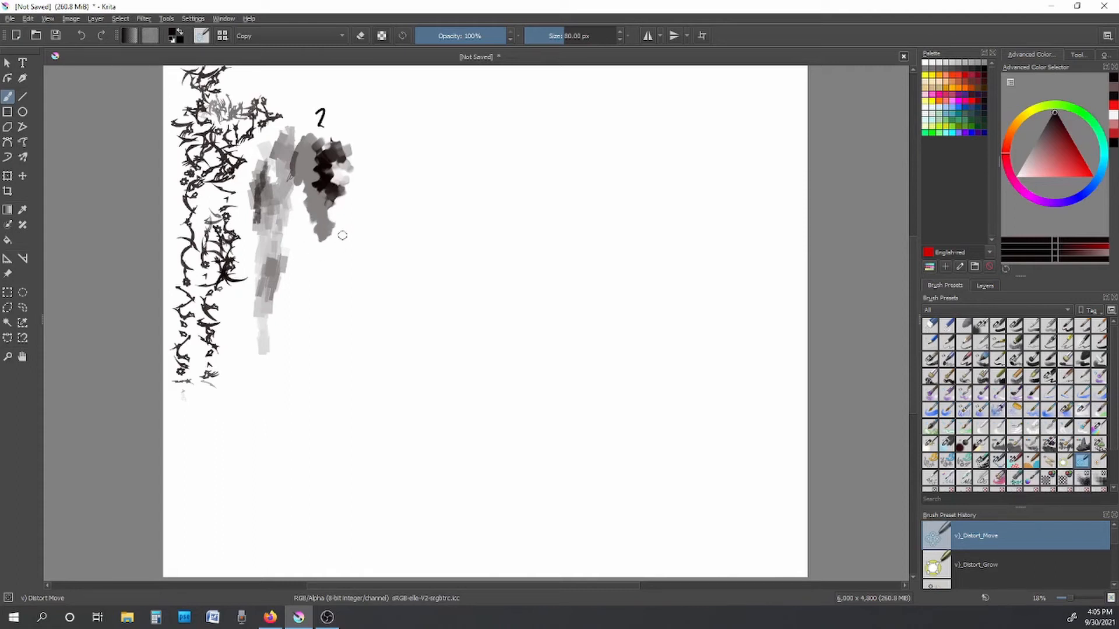
pyautogui.moveTo(350, 211)
pyautogui.mouseDown()
pyautogui.moveTo(323, 192)
pyautogui.moveTo(383, 171)
pyautogui.mouseUp()
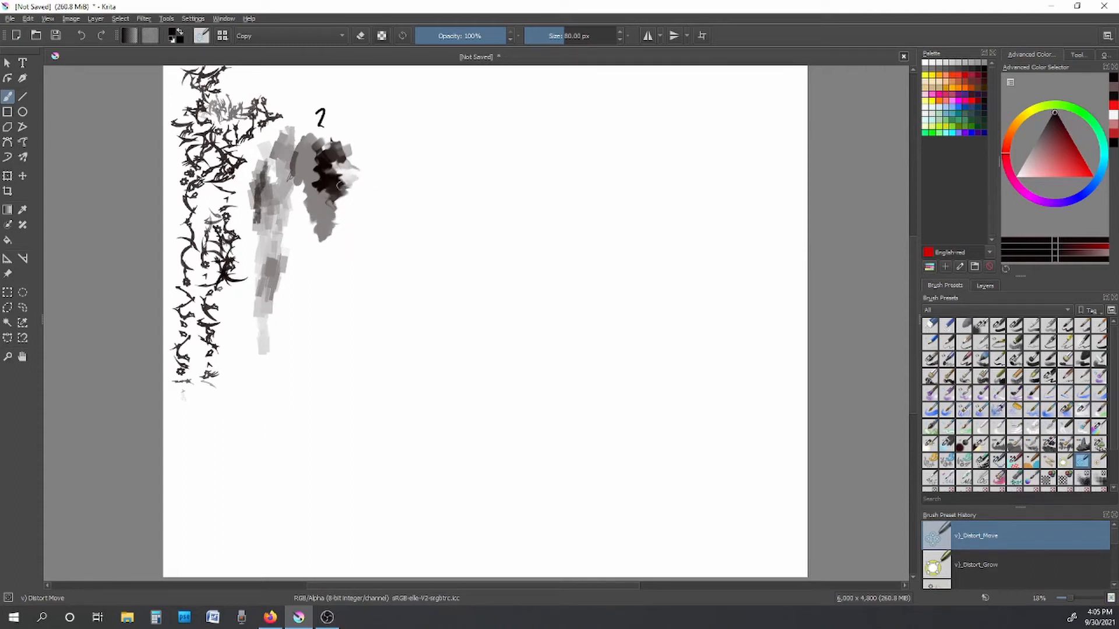
pyautogui.click(1100, 462)
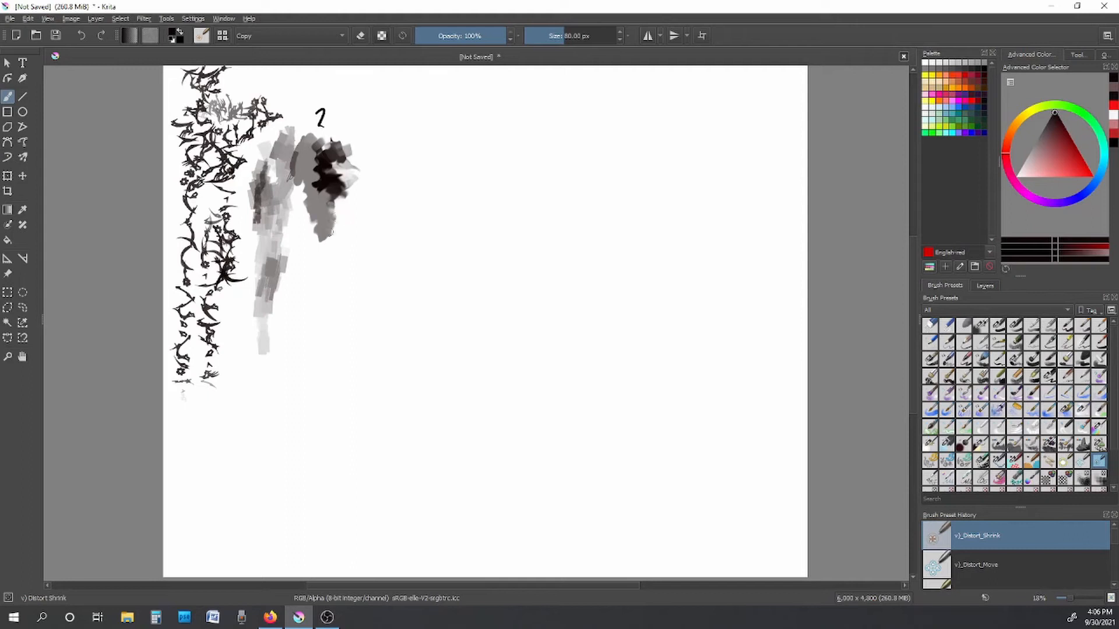
# Step: Select the Experimental Webs preset, undo the first scribbles, and draw one thin looping line beside the distorted patch
pyautogui.click(931, 480)
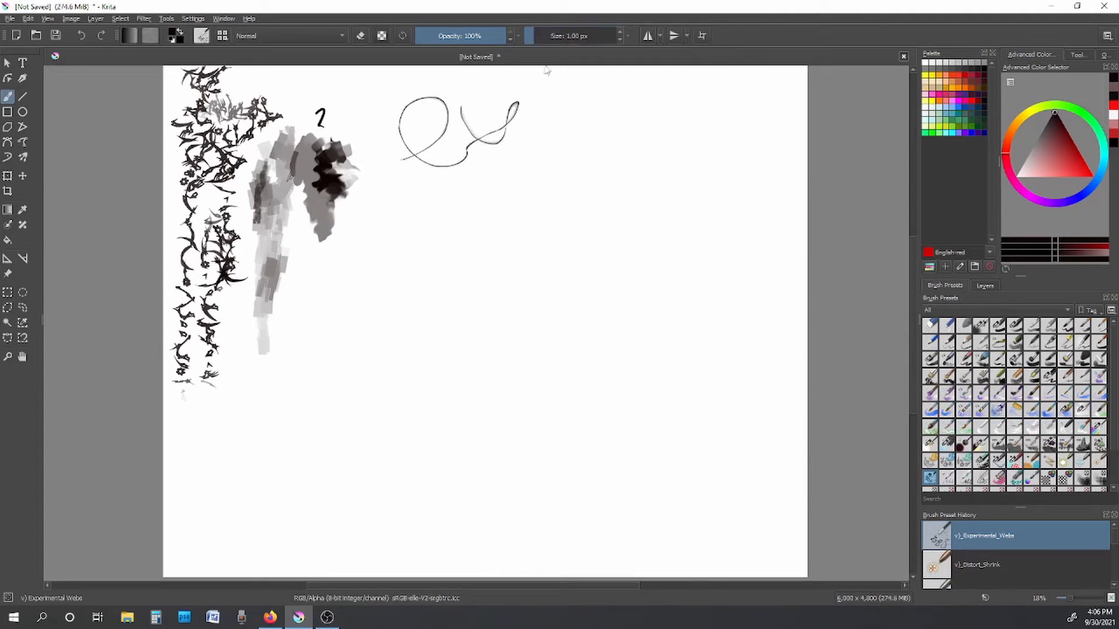
pyautogui.click(29, 18)
pyautogui.click(42, 33)
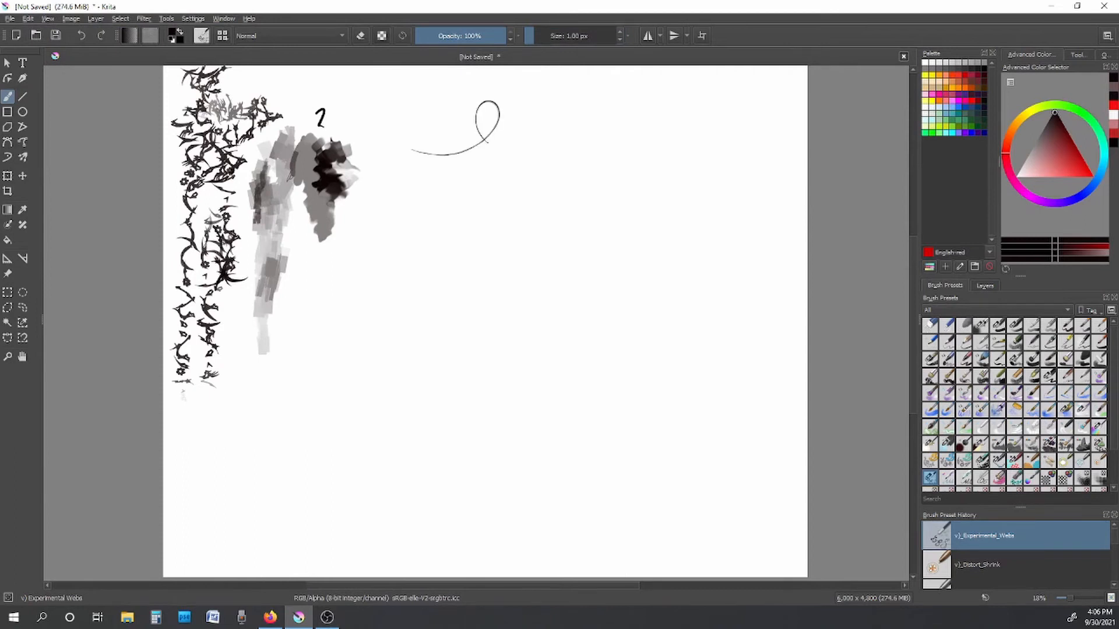
pyautogui.click(567, 36)
pyautogui.scroll(-1, 384, 193)
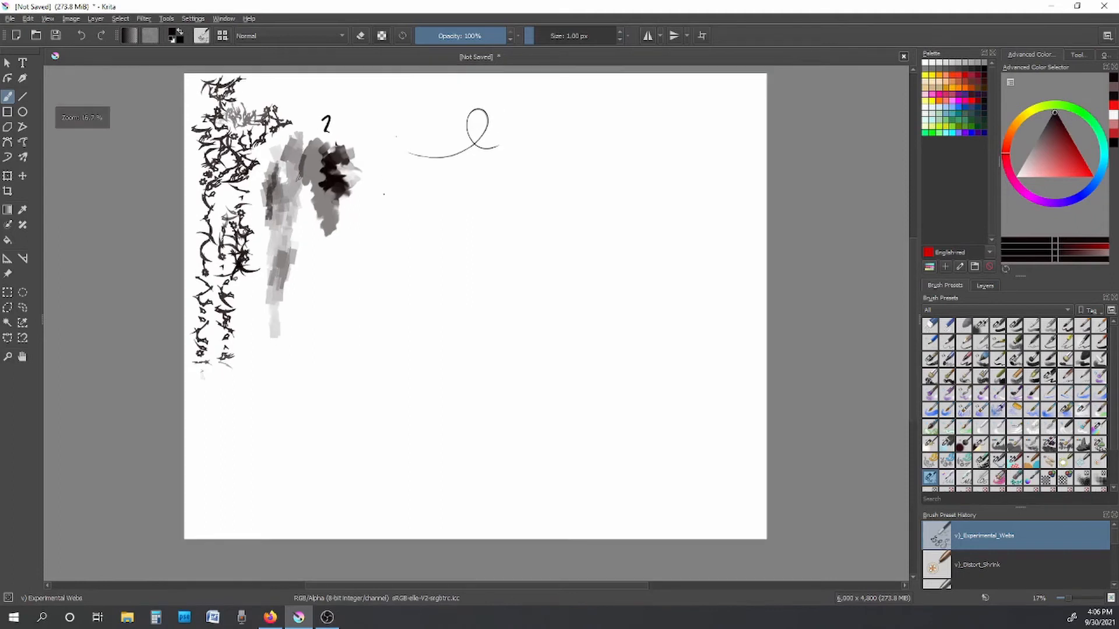
# Step: Draw a small loop and a cluster of short hatching strokes with Experimental Webs below the long looping line
pyautogui.scroll(5, 385, 192)
pyautogui.moveTo(915, 256); pyautogui.dragTo(925, 215)
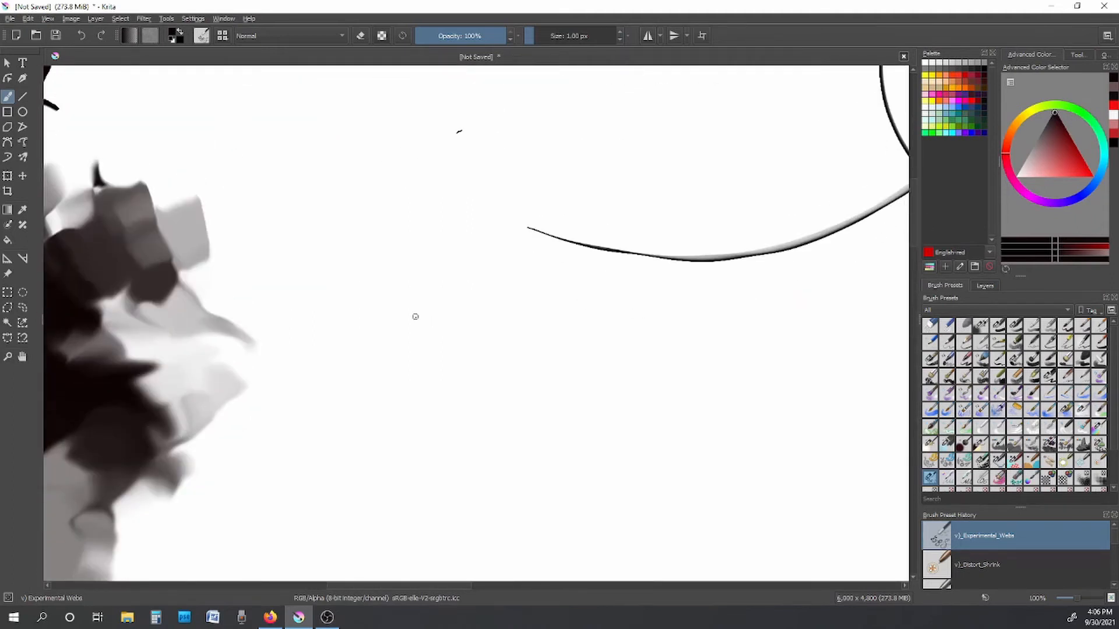
pyautogui.moveTo(415, 316)
pyautogui.mouseDown()
pyautogui.moveTo(454, 307)
pyautogui.moveTo(462, 266)
pyautogui.moveTo(437, 268)
pyautogui.moveTo(437, 298)
pyautogui.moveTo(476, 331)
pyautogui.moveTo(532, 324)
pyautogui.mouseUp()
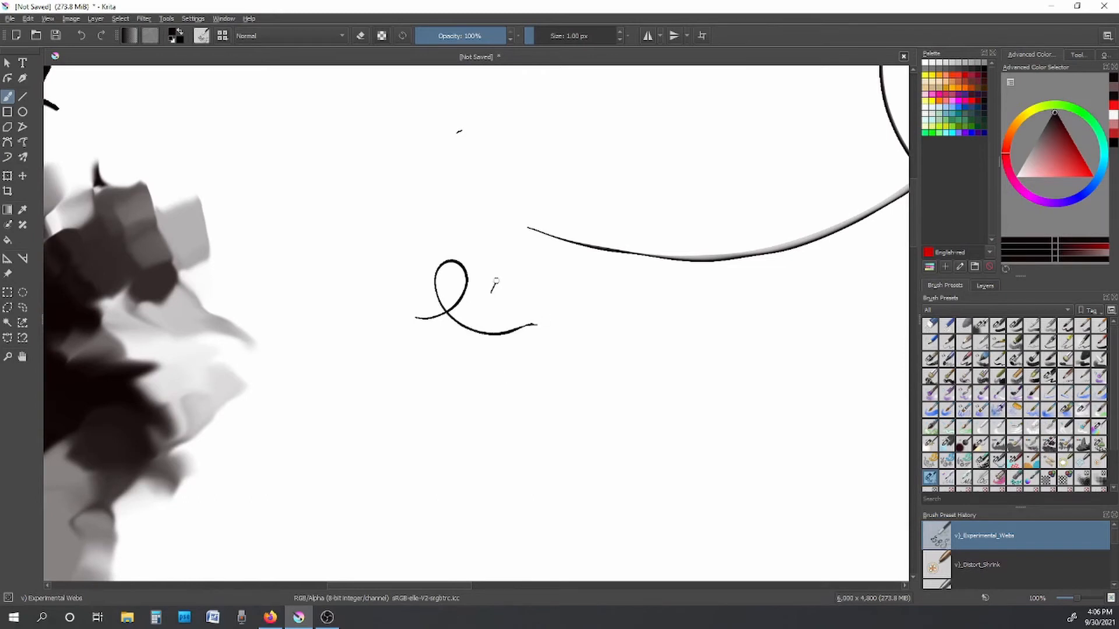
pyautogui.moveTo(496, 281)
pyautogui.mouseDown()
pyautogui.moveTo(514, 296)
pyautogui.moveTo(528, 267)
pyautogui.moveTo(559, 294)
pyautogui.moveTo(619, 300)
pyautogui.moveTo(565, 348)
pyautogui.moveTo(579, 361)
pyautogui.moveTo(568, 382)
pyautogui.moveTo(640, 360)
pyautogui.mouseUp()
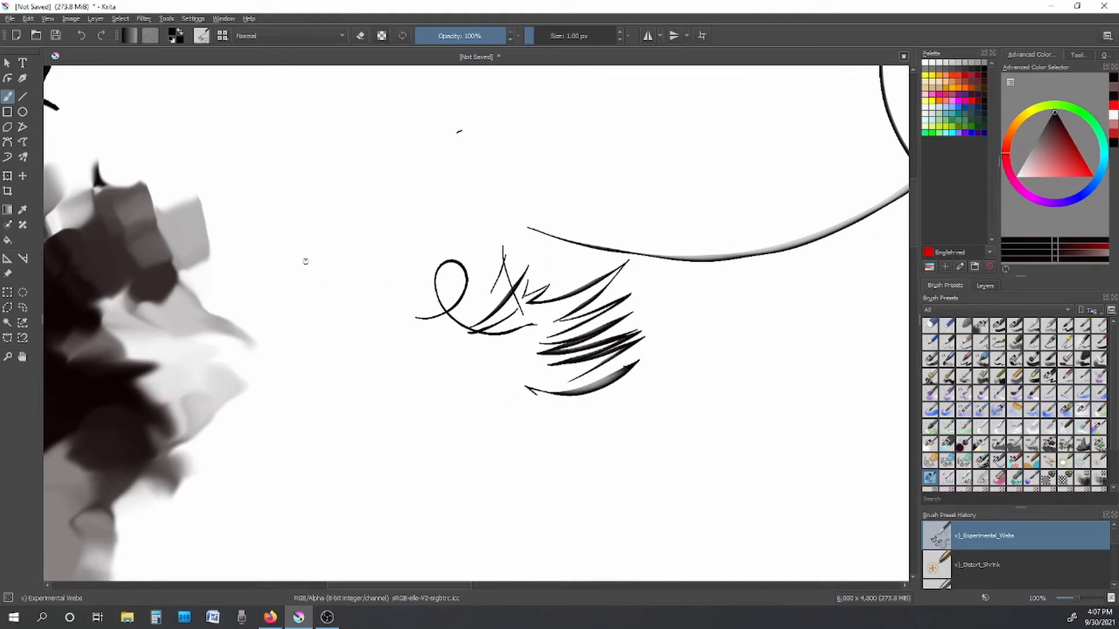
# Step: Draw overlapping crescents and open arcs around the small loop to show how Experimental Webs shades inside curves
pyautogui.moveTo(305, 261); pyautogui.dragTo(337, 188)
pyautogui.moveTo(363, 306)
pyautogui.mouseDown()
pyautogui.moveTo(394, 232)
pyautogui.moveTo(340, 344)
pyautogui.mouseUp()
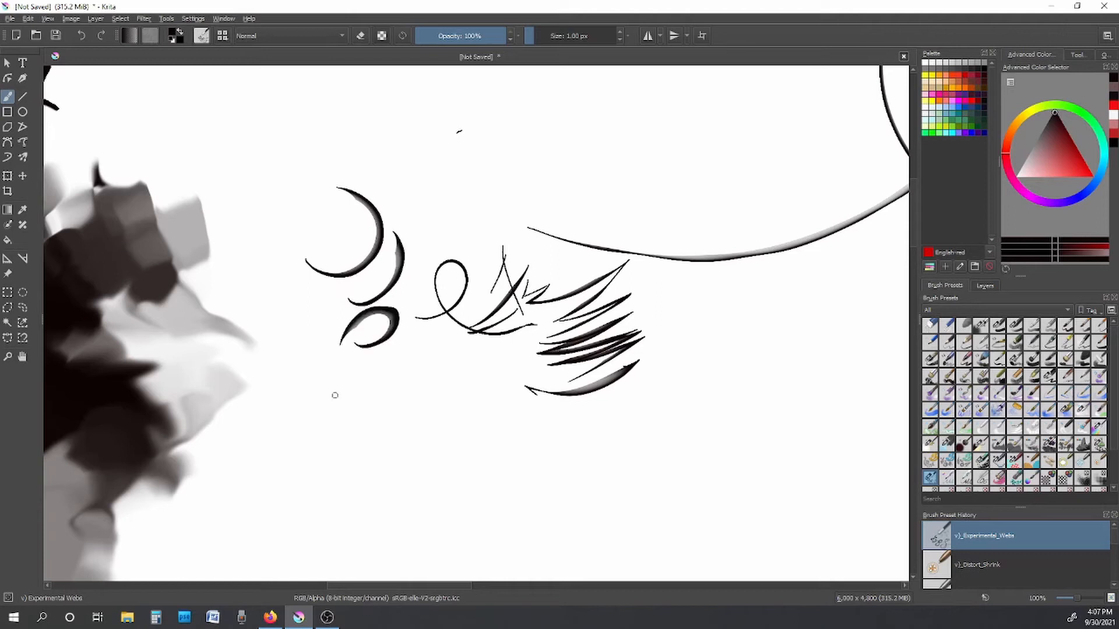
pyautogui.moveTo(390, 394); pyautogui.dragTo(301, 404)
pyautogui.moveTo(444, 340); pyautogui.dragTo(320, 356)
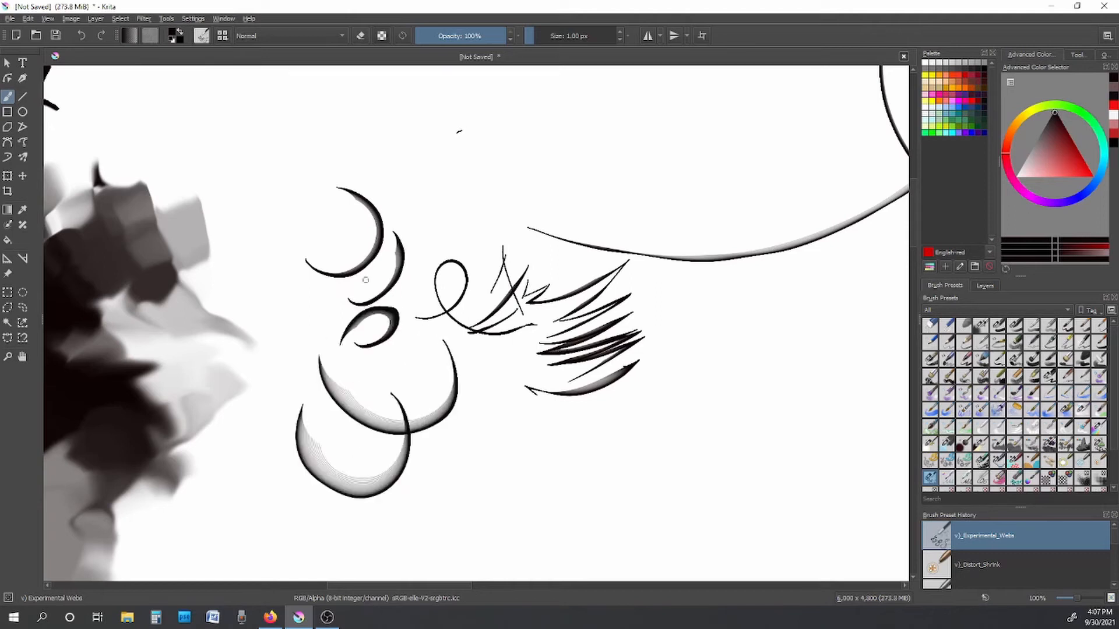
pyautogui.moveTo(458, 130); pyautogui.dragTo(387, 85)
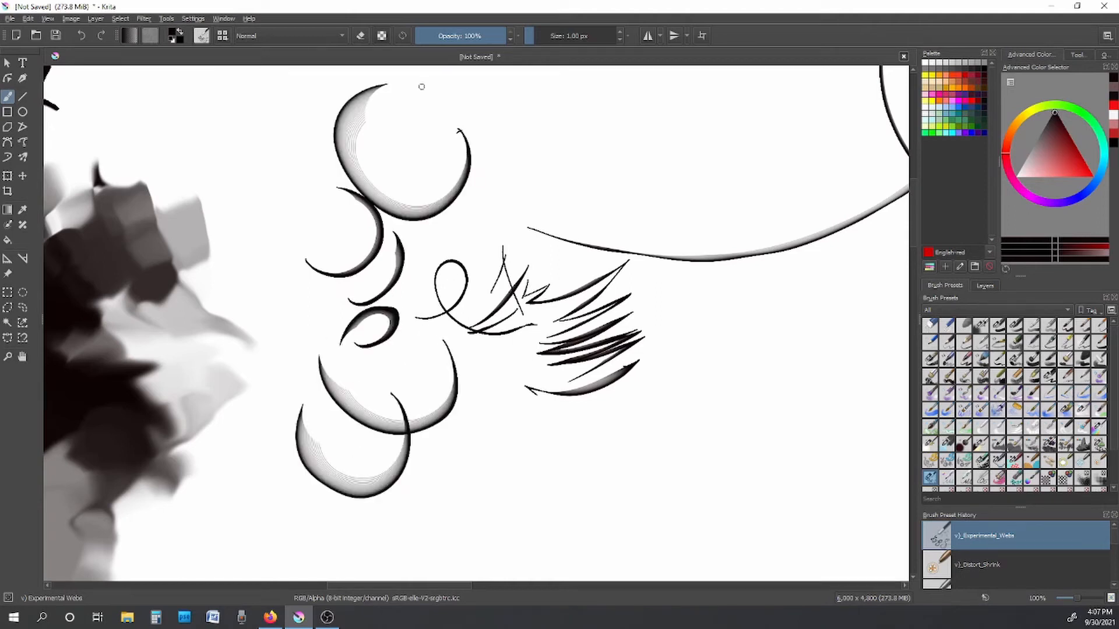
pyautogui.moveTo(509, 165); pyautogui.dragTo(398, 146)
pyautogui.moveTo(564, 149); pyautogui.dragTo(459, 124)
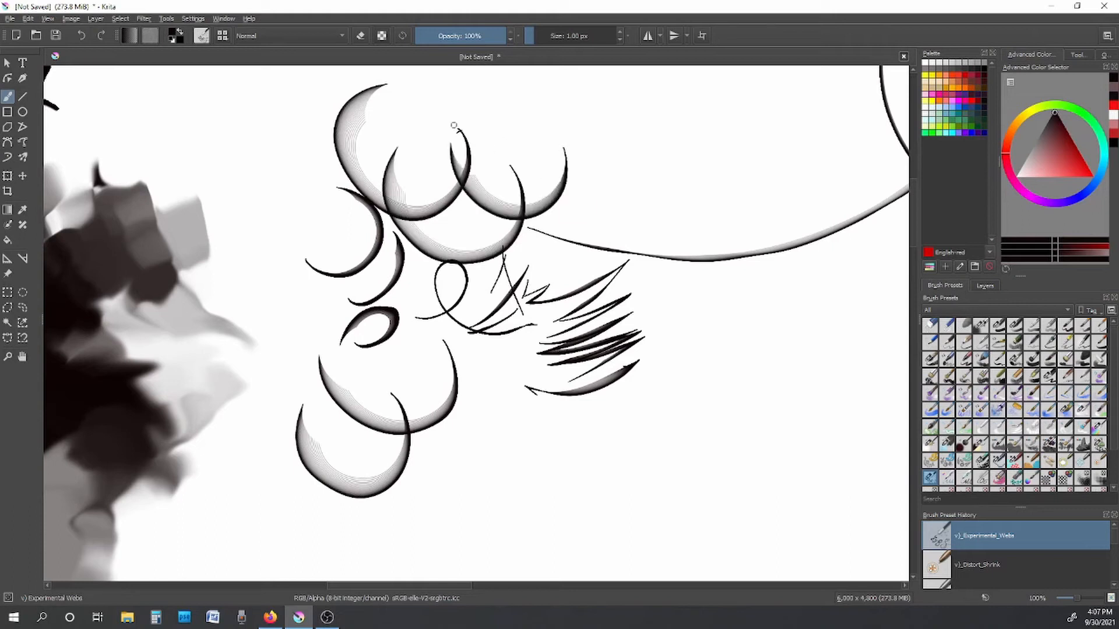
pyautogui.moveTo(540, 108); pyautogui.dragTo(403, 117)
pyautogui.moveTo(227, 149); pyautogui.dragTo(269, 93)
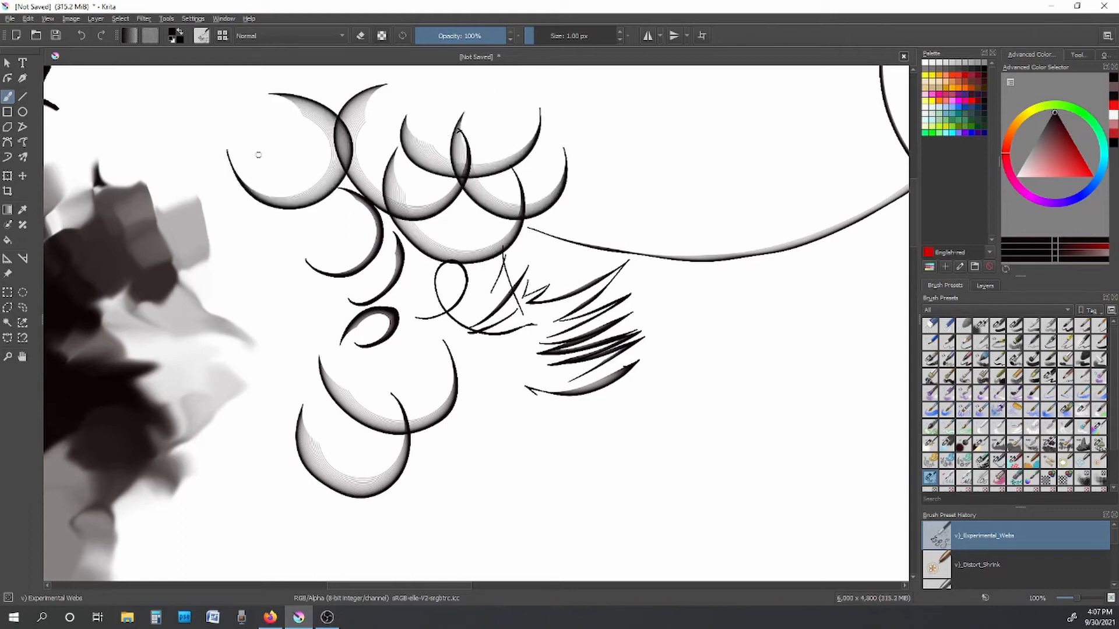
pyautogui.moveTo(253, 285); pyautogui.dragTo(263, 220)
pyautogui.moveTo(300, 370); pyautogui.dragTo(326, 290)
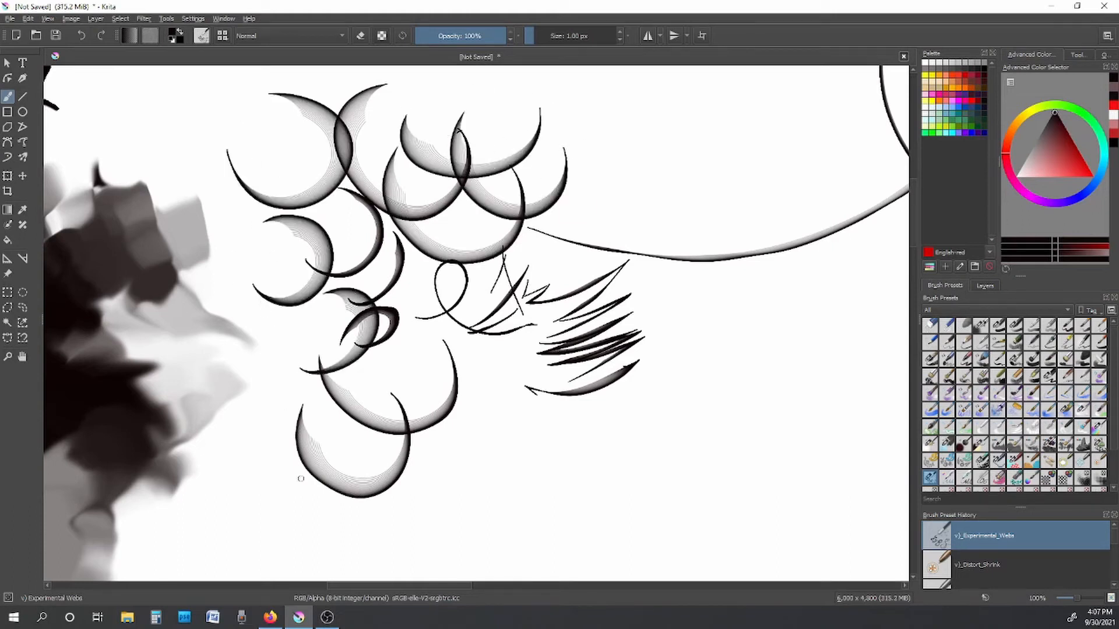
# Step: Draw a fan of long curved and hooked Experimental Webs strokes above the hatching
pyautogui.moveTo(605, 254); pyautogui.dragTo(645, 94)
pyautogui.moveTo(605, 252)
pyautogui.mouseDown()
pyautogui.moveTo(676, 134)
pyautogui.moveTo(647, 211)
pyautogui.moveTo(656, 195)
pyautogui.mouseUp()
pyautogui.moveTo(572, 102)
pyautogui.mouseDown()
pyautogui.moveTo(604, 88)
pyautogui.moveTo(615, 152)
pyautogui.moveTo(605, 262)
pyautogui.mouseUp()
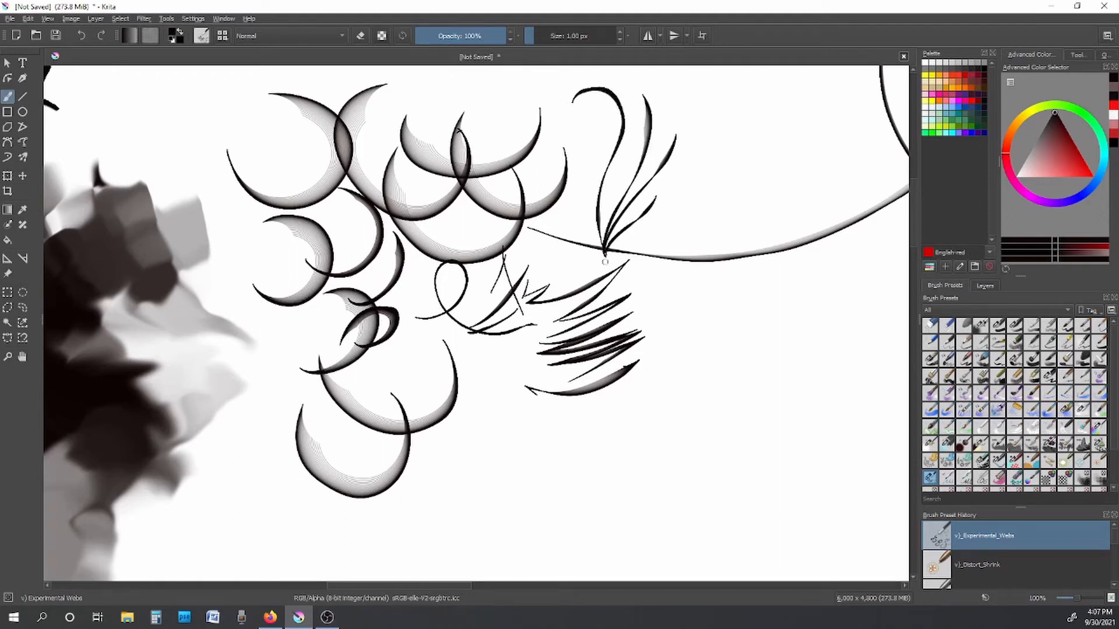
pyautogui.moveTo(581, 120); pyautogui.dragTo(603, 252)
pyautogui.moveTo(711, 95)
pyautogui.mouseDown()
pyautogui.moveTo(695, 184)
pyautogui.moveTo(647, 245)
pyautogui.mouseUp()
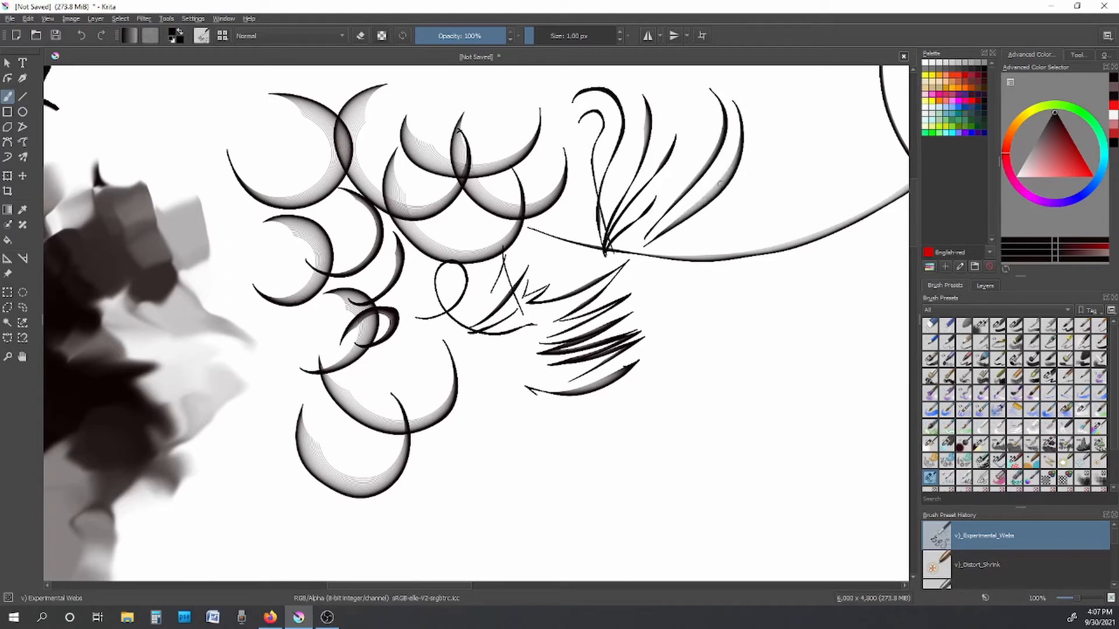
pyautogui.moveTo(745, 172); pyautogui.dragTo(619, 274)
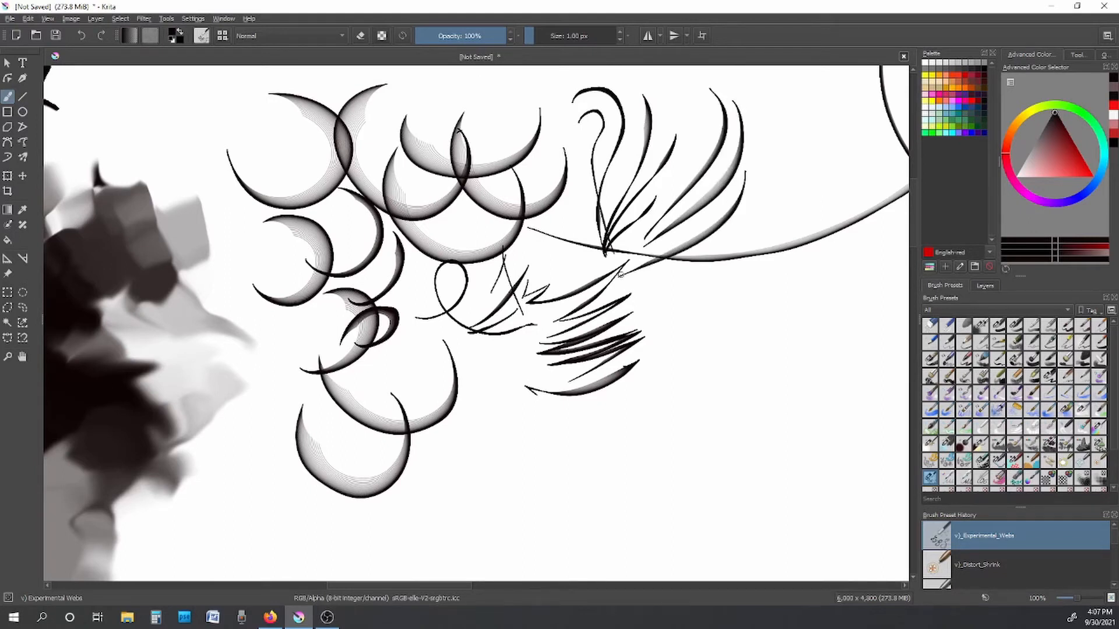
# Step: Sketch a few thin strokes below the crescents with the Sketching-1 Chrome Thin preset at 60 px
pyautogui.scroll(-1, 621, 274)
pyautogui.scroll(-1, 659, 281)
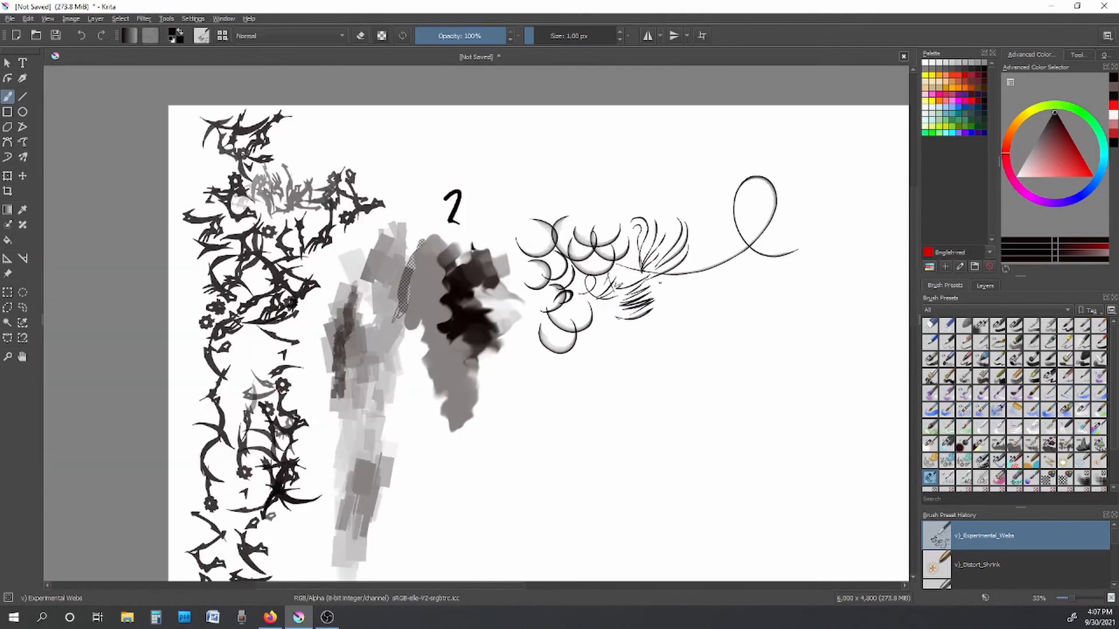
pyautogui.click(949, 482)
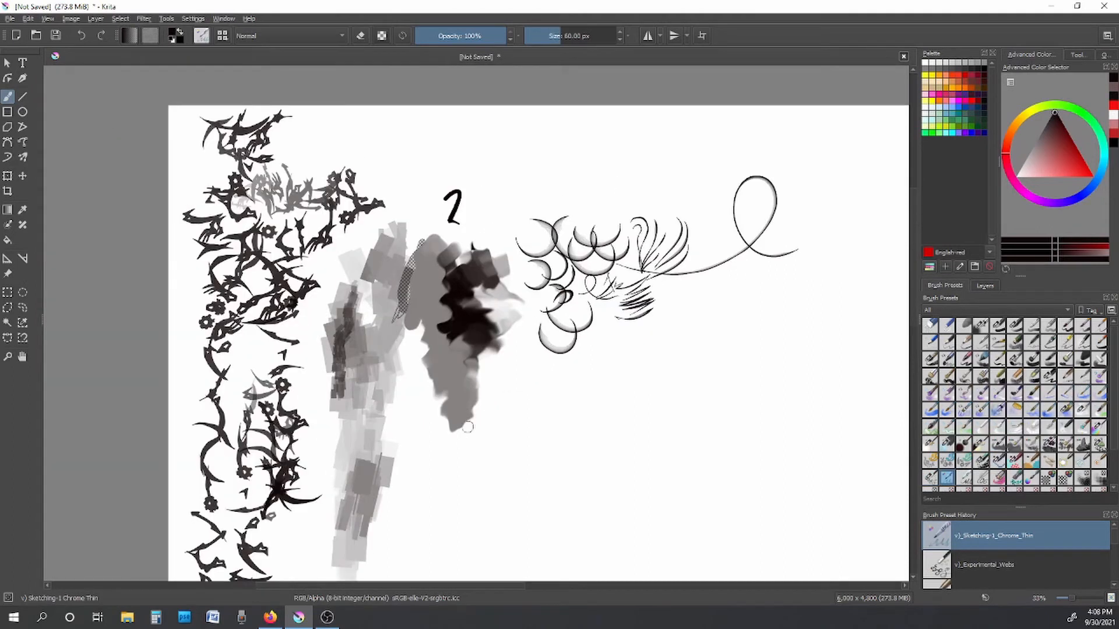
pyautogui.moveTo(597, 348)
pyautogui.mouseDown()
pyautogui.moveTo(545, 389)
pyautogui.moveTo(558, 406)
pyautogui.mouseUp()
# Step: Enlarge the Chrome Thin brush to about 185 px and draw two ovals with bold black strokes beside them
pyautogui.scroll(3, 519, 232)
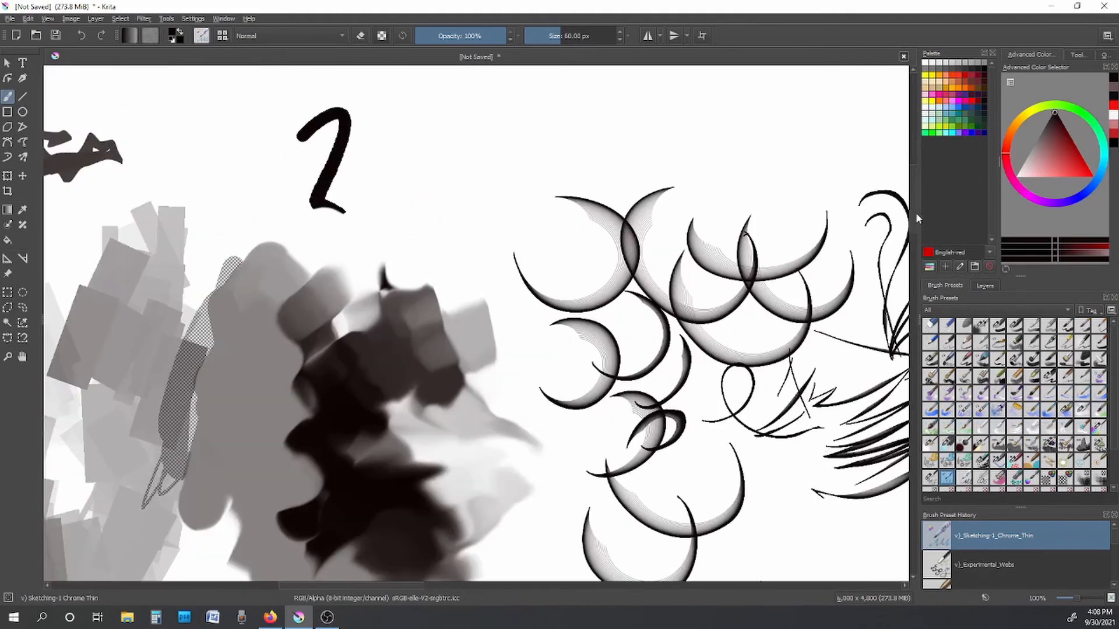
pyautogui.moveTo(916, 214); pyautogui.dragTo(924, 265)
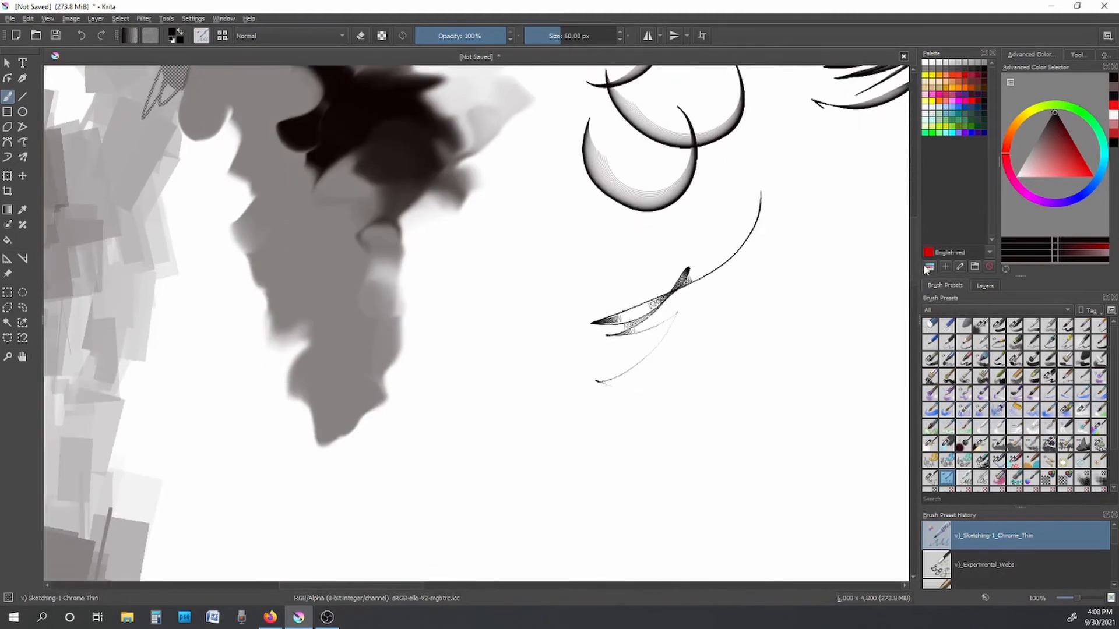
pyautogui.click(576, 36)
pyautogui.moveTo(514, 449)
pyautogui.mouseDown()
pyautogui.moveTo(658, 397)
pyautogui.moveTo(562, 500)
pyautogui.mouseUp()
pyautogui.moveTo(681, 441)
pyautogui.mouseDown()
pyautogui.moveTo(679, 462)
pyautogui.moveTo(709, 339)
pyautogui.moveTo(676, 403)
pyautogui.mouseUp()
pyautogui.moveTo(667, 374)
pyautogui.mouseDown()
pyautogui.moveTo(672, 327)
pyautogui.moveTo(490, 461)
pyautogui.mouseUp()
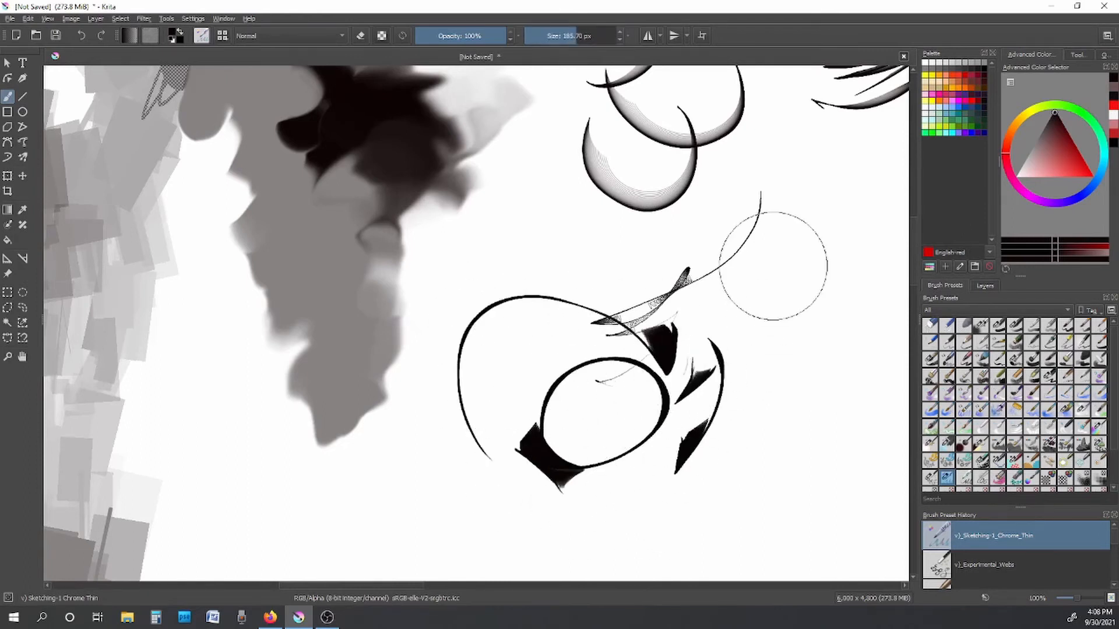
pyautogui.moveTo(774, 270)
pyautogui.mouseDown()
pyautogui.moveTo(782, 370)
pyautogui.moveTo(807, 408)
pyautogui.moveTo(453, 444)
pyautogui.mouseUp()
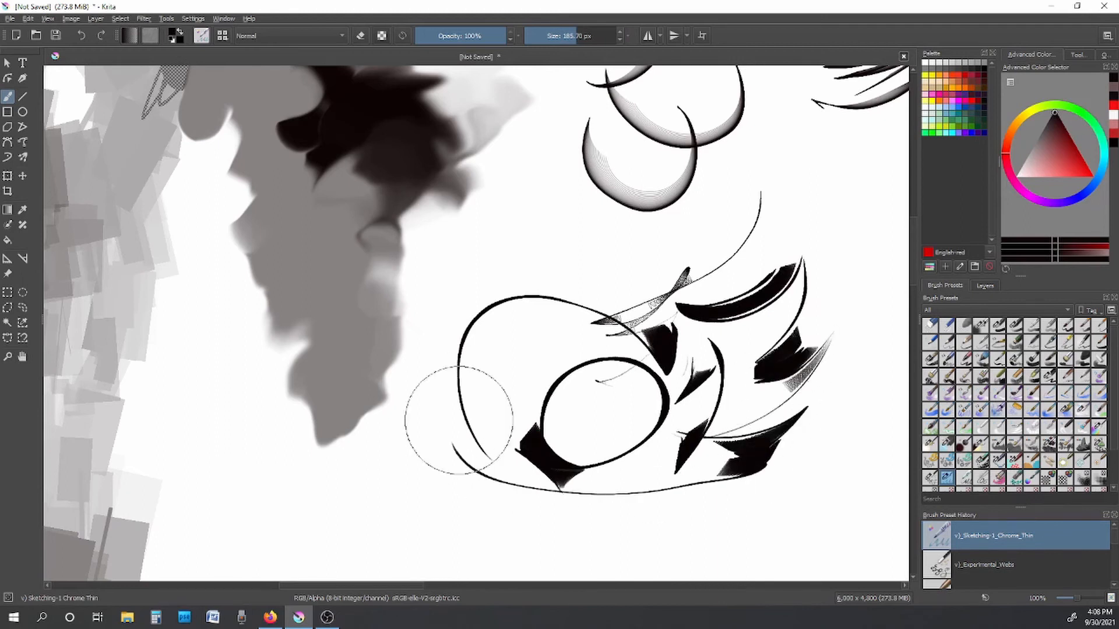
# Step: Surround the ovals with more broad, spiky Chrome Thin strokes above, below and on both sides
pyautogui.moveTo(575, 248); pyautogui.dragTo(530, 348)
pyautogui.moveTo(506, 362); pyautogui.dragTo(524, 203)
pyautogui.moveTo(520, 325); pyautogui.dragTo(498, 397)
pyautogui.moveTo(395, 492); pyautogui.dragTo(500, 430)
pyautogui.moveTo(438, 493); pyautogui.dragTo(519, 467)
pyautogui.moveTo(417, 501); pyautogui.dragTo(555, 520)
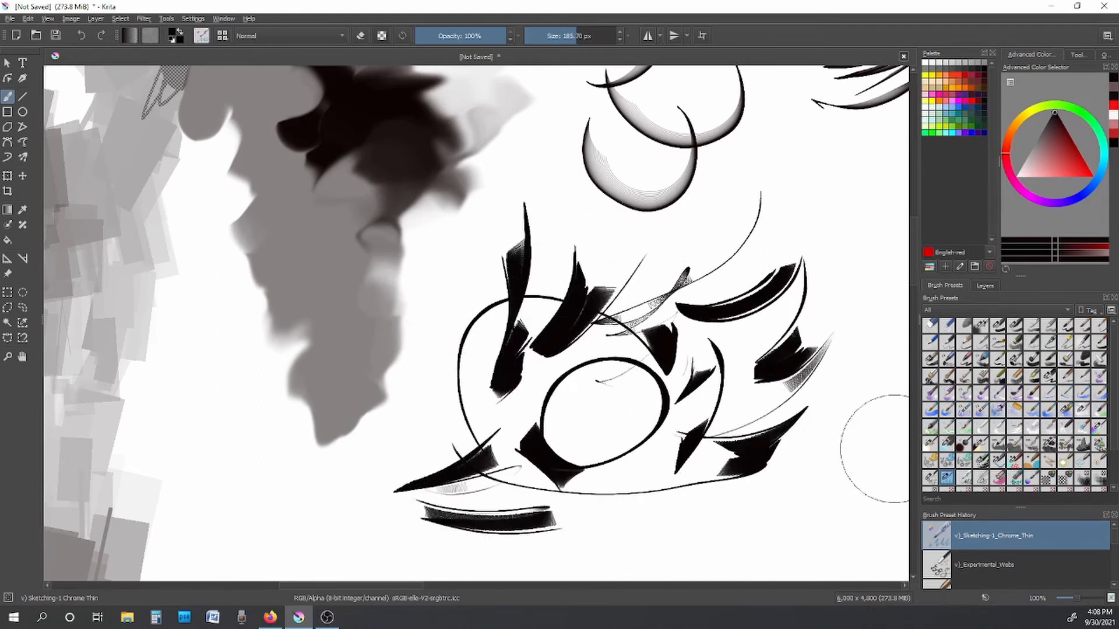
pyautogui.moveTo(707, 268)
pyautogui.mouseDown()
pyautogui.moveTo(761, 158)
pyautogui.moveTo(841, 225)
pyautogui.moveTo(862, 405)
pyautogui.moveTo(806, 517)
pyautogui.moveTo(682, 540)
pyautogui.moveTo(825, 492)
pyautogui.mouseUp()
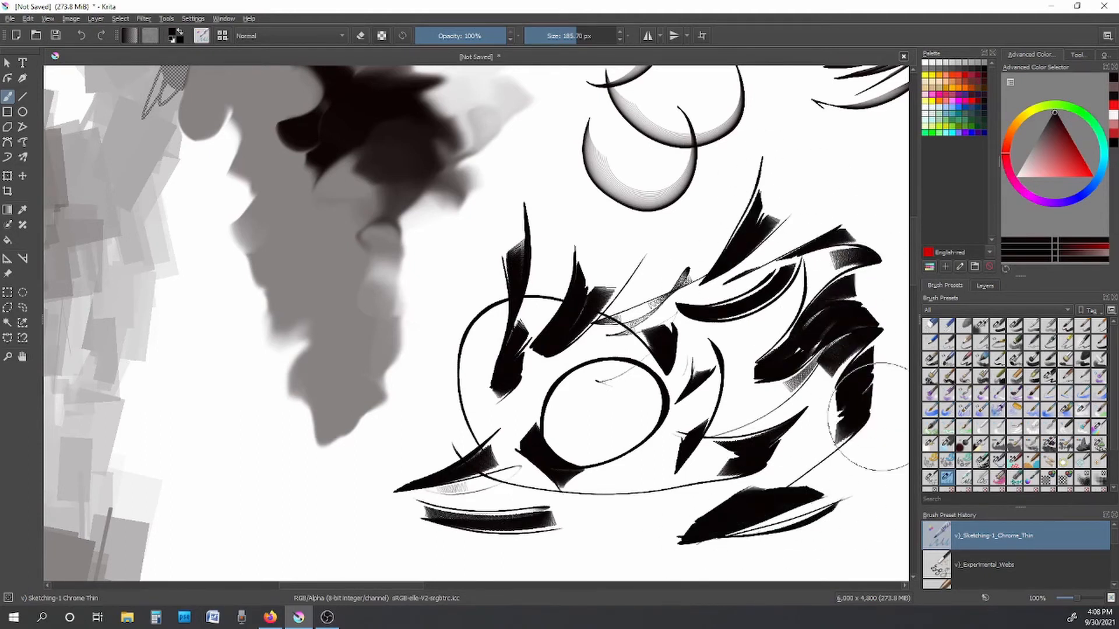
pyautogui.moveTo(690, 221)
pyautogui.mouseDown()
pyautogui.moveTo(662, 298)
pyautogui.moveTo(696, 243)
pyautogui.moveTo(698, 279)
pyautogui.moveTo(640, 304)
pyautogui.moveTo(616, 266)
pyautogui.moveTo(607, 205)
pyautogui.mouseUp()
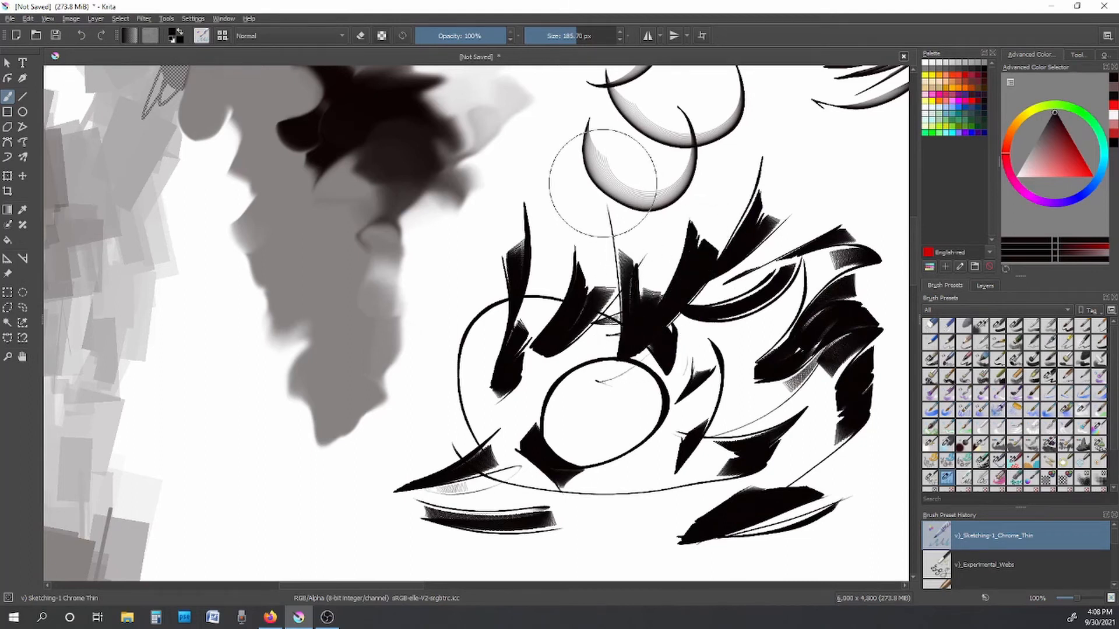
# Step: Sketch a spiky tuft and a row of overlapping circles below the ovals with the Sketching-2 Chrome Large preset
pyautogui.scroll(3, 848, 294)
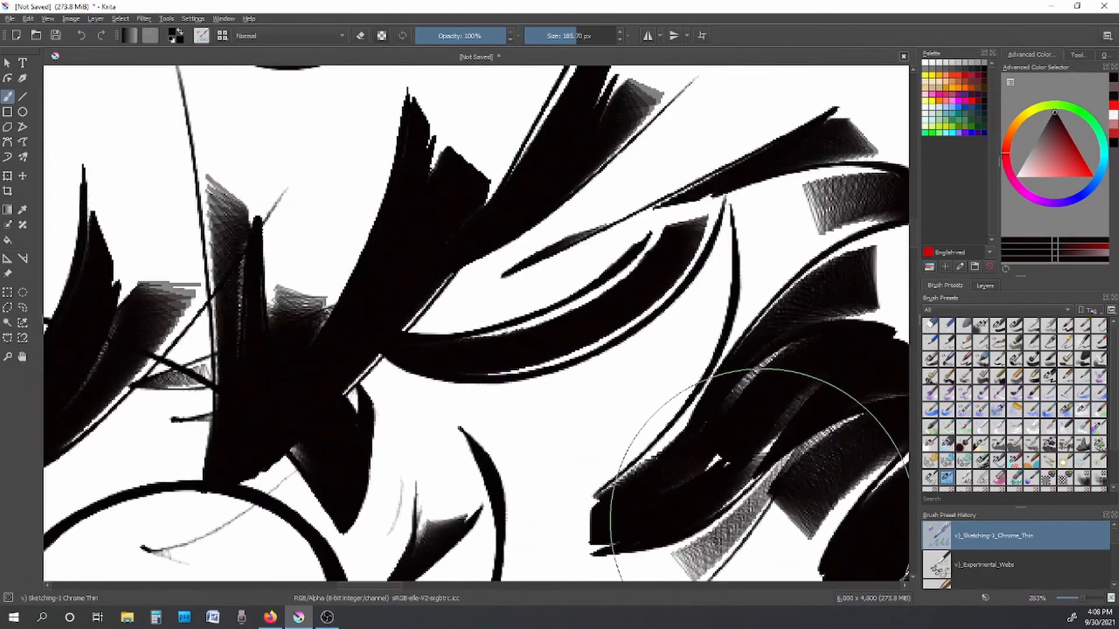
pyautogui.scroll(-2, 770, 344)
pyautogui.scroll(-3, 770, 344)
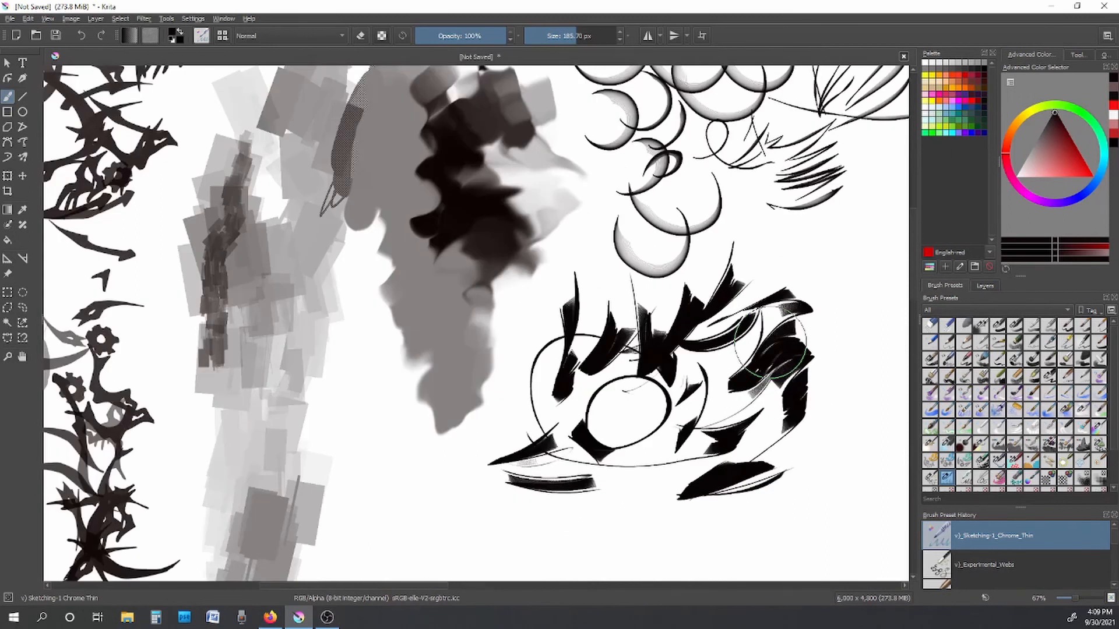
pyautogui.scroll(-2, 770, 350)
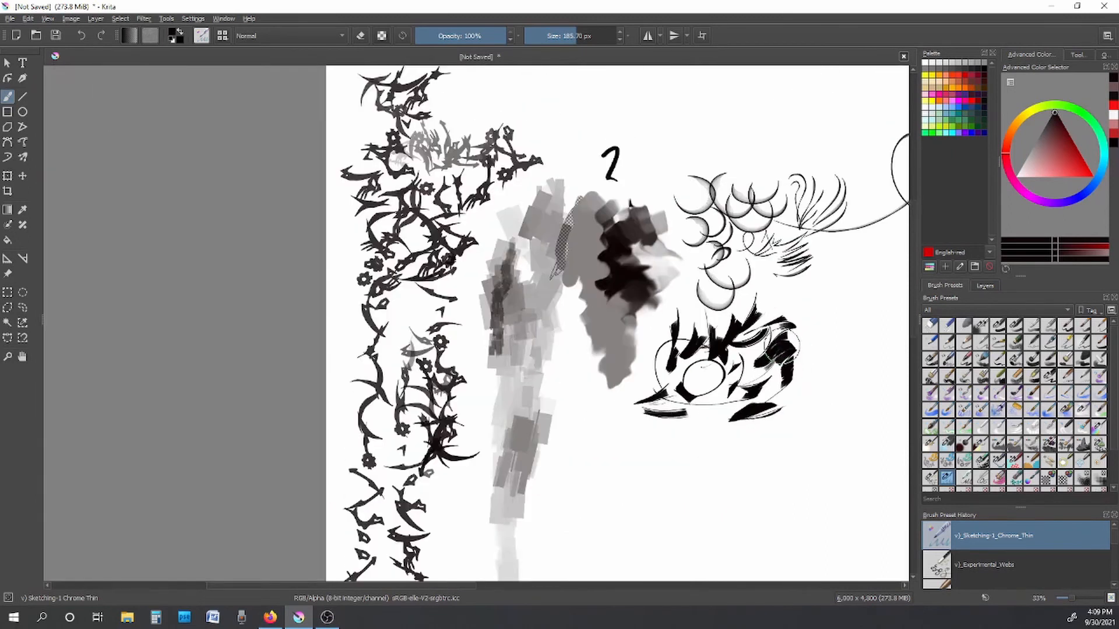
pyautogui.click(965, 479)
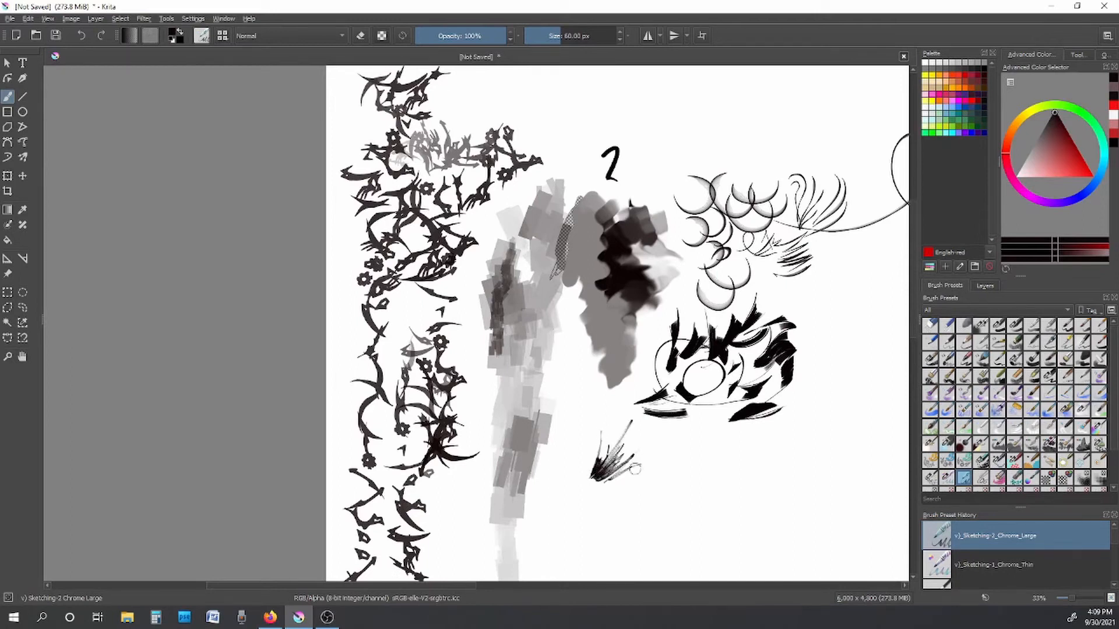
pyautogui.moveTo(635, 468)
pyautogui.mouseDown()
pyautogui.moveTo(613, 485)
pyautogui.moveTo(654, 466)
pyautogui.moveTo(618, 496)
pyautogui.moveTo(651, 500)
pyautogui.moveTo(675, 477)
pyautogui.moveTo(708, 470)
pyautogui.mouseUp()
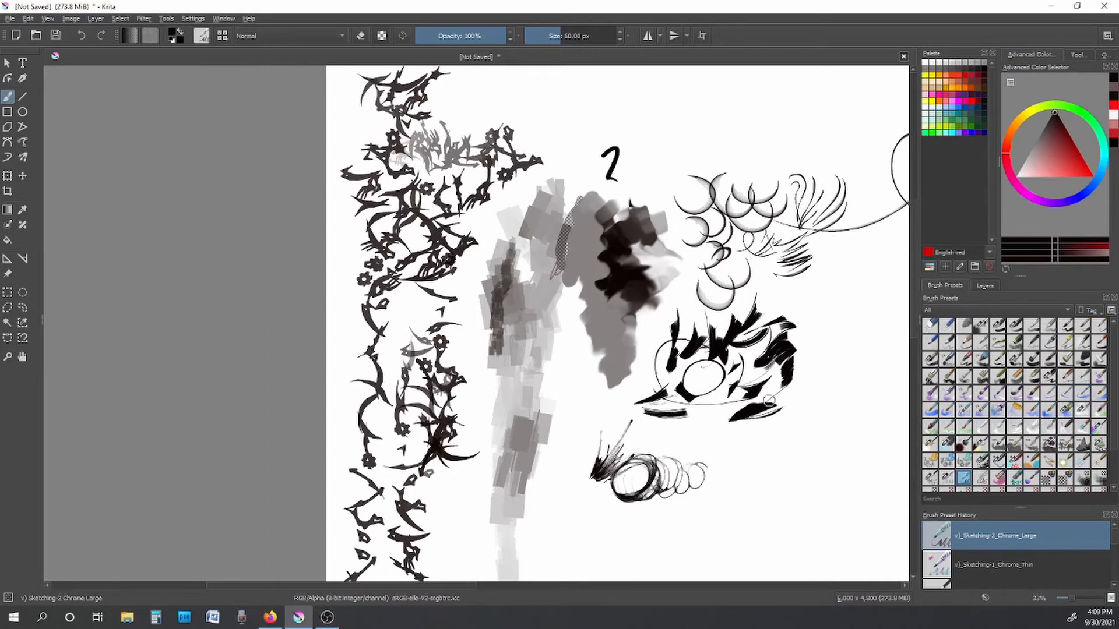
# Step: Add a group of short slanted Chrome Large strokes to the left of the spiky tuft
pyautogui.scroll(3, 638, 536)
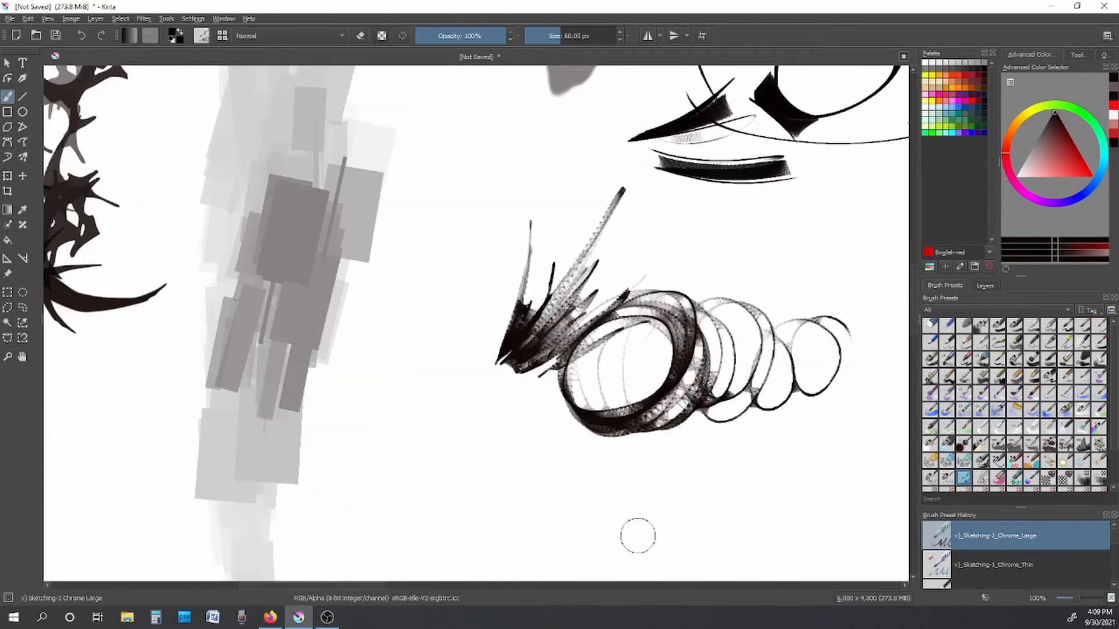
pyautogui.moveTo(427, 349)
pyautogui.mouseDown()
pyautogui.moveTo(463, 269)
pyautogui.moveTo(471, 292)
pyautogui.mouseUp()
pyautogui.moveTo(426, 354)
pyautogui.mouseDown()
pyautogui.moveTo(495, 277)
pyautogui.moveTo(499, 297)
pyautogui.mouseUp()
pyautogui.moveTo(426, 366); pyautogui.dragTo(504, 322)
pyautogui.moveTo(427, 372)
pyautogui.mouseDown()
pyautogui.moveTo(496, 341)
pyautogui.moveTo(500, 372)
pyautogui.mouseUp()
pyautogui.moveTo(434, 399); pyautogui.dragTo(510, 394)
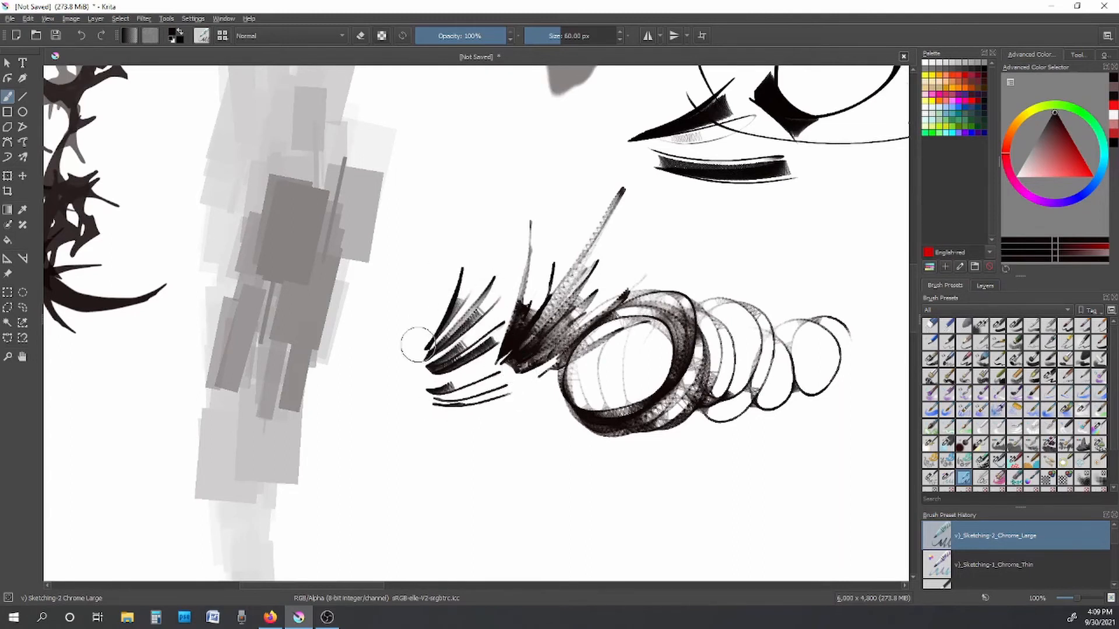
# Step: Extend the slanted strokes into a grass-like fan with longer upright and low sideways Chrome Large strokes
pyautogui.moveTo(412, 352); pyautogui.dragTo(432, 232)
pyautogui.moveTo(415, 352)
pyautogui.mouseDown()
pyautogui.moveTo(432, 254)
pyautogui.moveTo(423, 319)
pyautogui.moveTo(447, 256)
pyautogui.mouseUp()
pyautogui.moveTo(415, 350)
pyautogui.mouseDown()
pyautogui.moveTo(452, 285)
pyautogui.moveTo(441, 320)
pyautogui.mouseUp()
pyautogui.moveTo(397, 388); pyautogui.dragTo(471, 328)
pyautogui.moveTo(391, 379); pyautogui.dragTo(407, 250)
pyautogui.moveTo(396, 368); pyautogui.dragTo(418, 277)
pyautogui.moveTo(416, 337); pyautogui.dragTo(441, 309)
pyautogui.moveTo(398, 387); pyautogui.dragTo(501, 365)
# Step: Sketch zigzag grass strokes and two small circles above the fan with the Sketching-3 Leaky preset
pyautogui.click(981, 482)
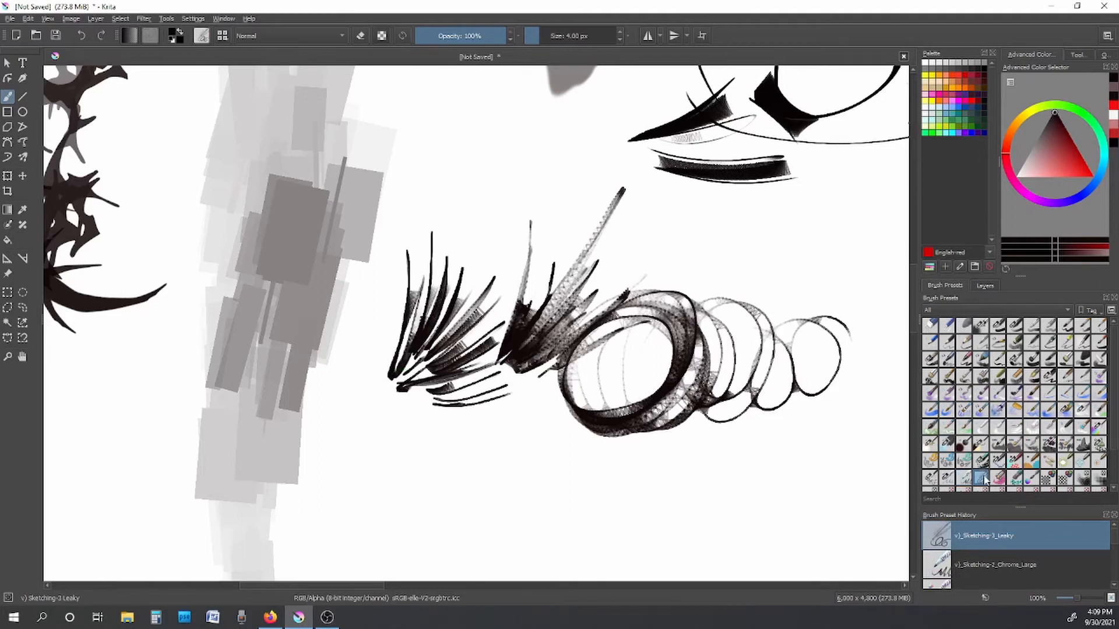
pyautogui.moveTo(482, 194)
pyautogui.mouseDown()
pyautogui.moveTo(525, 175)
pyautogui.moveTo(563, 186)
pyautogui.moveTo(579, 214)
pyautogui.moveTo(557, 235)
pyautogui.mouseUp()
pyautogui.moveTo(467, 130)
pyautogui.mouseDown()
pyautogui.moveTo(452, 143)
pyautogui.moveTo(487, 133)
pyautogui.mouseUp()
pyautogui.moveTo(455, 195)
pyautogui.mouseDown()
pyautogui.moveTo(446, 215)
pyautogui.moveTo(457, 195)
pyautogui.moveTo(451, 93)
pyautogui.moveTo(431, 169)
pyautogui.mouseUp()
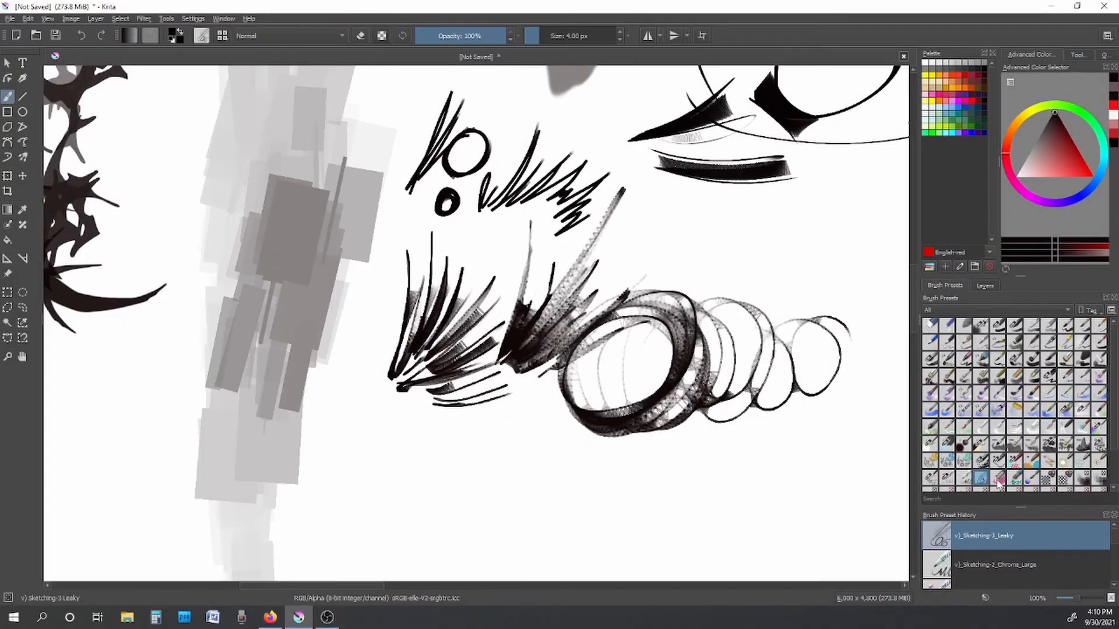
# Step: Paint a horizontal Texture Impressionism patch above the overlapping circles, plus larger curved areas of the same texture in the empty space beside them
pyautogui.click(998, 477)
pyautogui.moveTo(664, 227)
pyautogui.mouseDown()
pyautogui.moveTo(749, 245)
pyautogui.moveTo(834, 233)
pyautogui.moveTo(865, 268)
pyautogui.mouseUp()
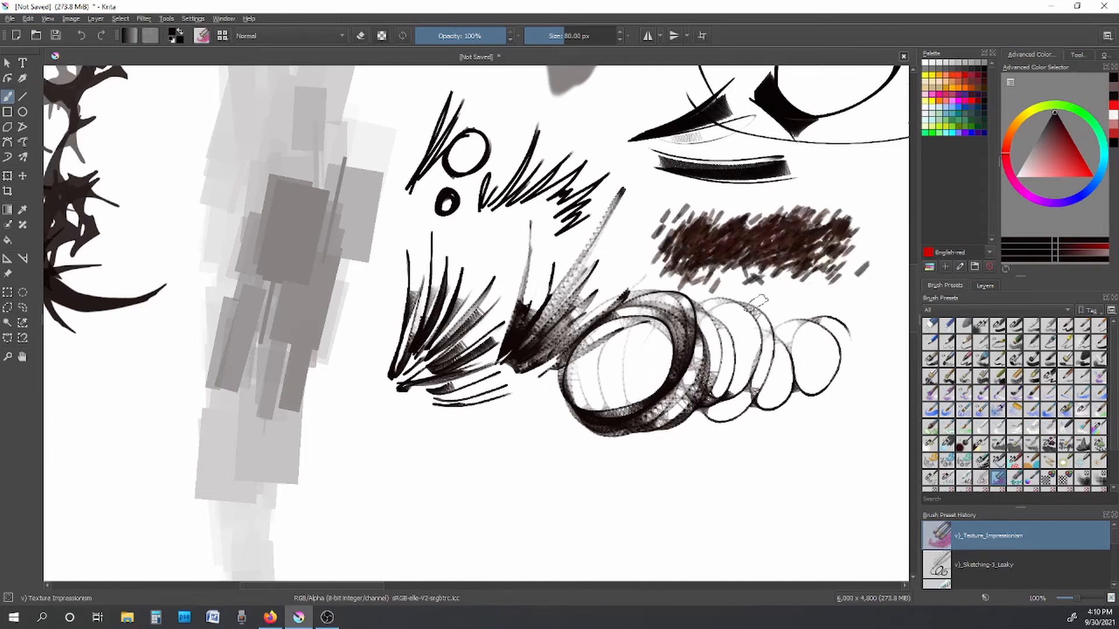
pyautogui.scroll(-3, 755, 309)
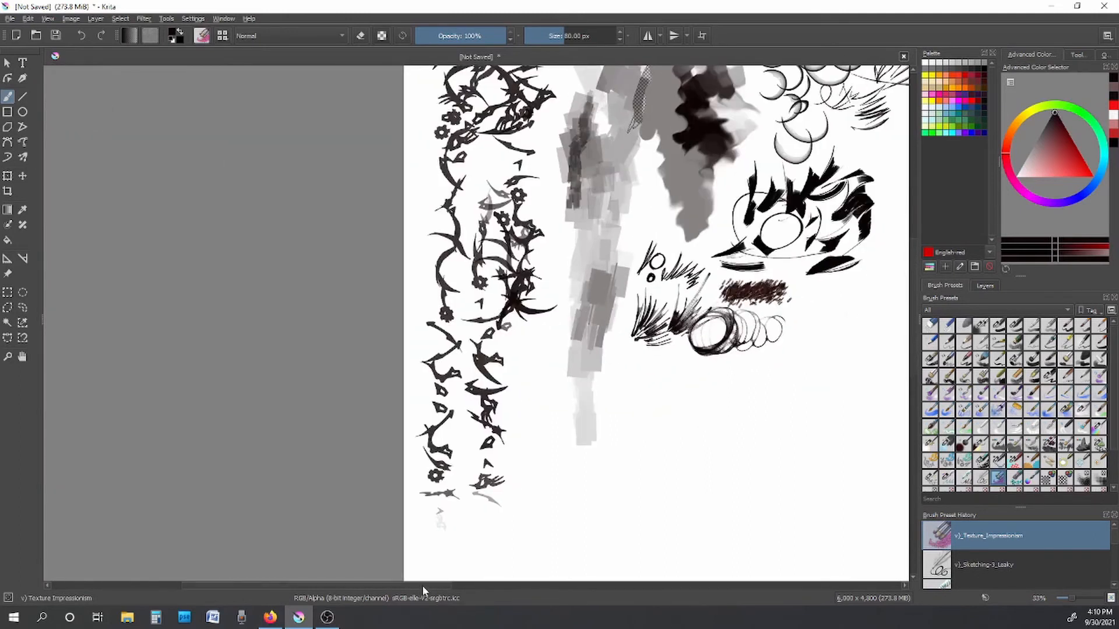
pyautogui.moveTo(422, 585); pyautogui.dragTo(499, 586)
pyautogui.moveTo(577, 321)
pyautogui.mouseDown()
pyautogui.moveTo(561, 353)
pyautogui.moveTo(557, 380)
pyautogui.moveTo(528, 373)
pyautogui.mouseUp()
pyautogui.moveTo(617, 306)
pyautogui.mouseDown()
pyautogui.moveTo(651, 296)
pyautogui.moveTo(593, 351)
pyautogui.moveTo(605, 377)
pyautogui.moveTo(665, 335)
pyautogui.mouseUp()
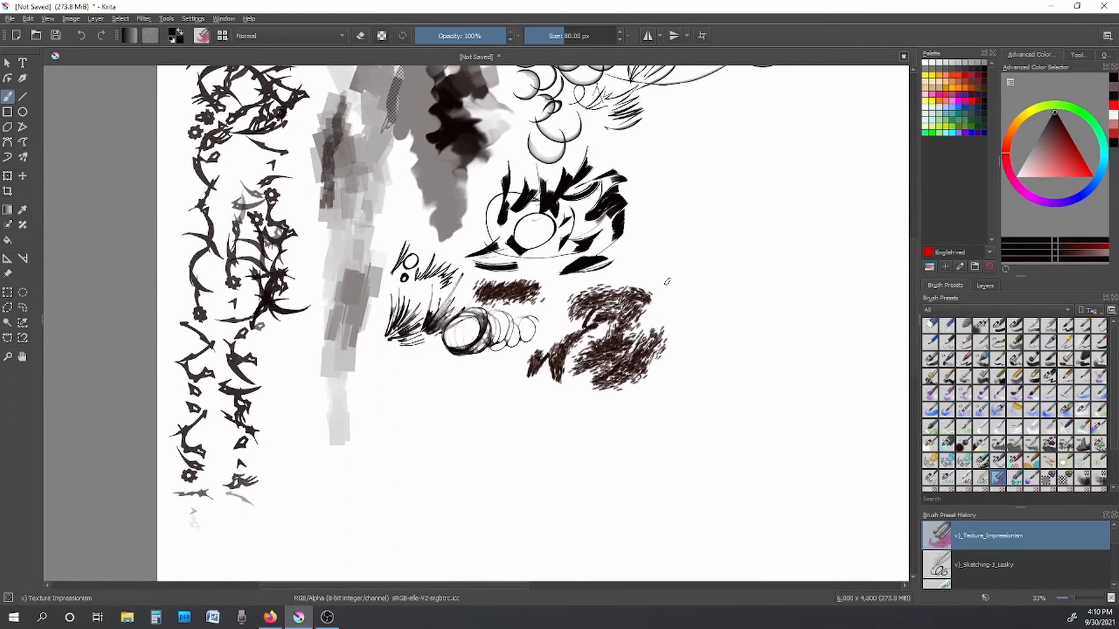
# Step: Dab overlapping Texture Pointillism dots in black, red and a dark greyish tone to the right of the Chrome Thin ovals
pyautogui.click(1014, 478)
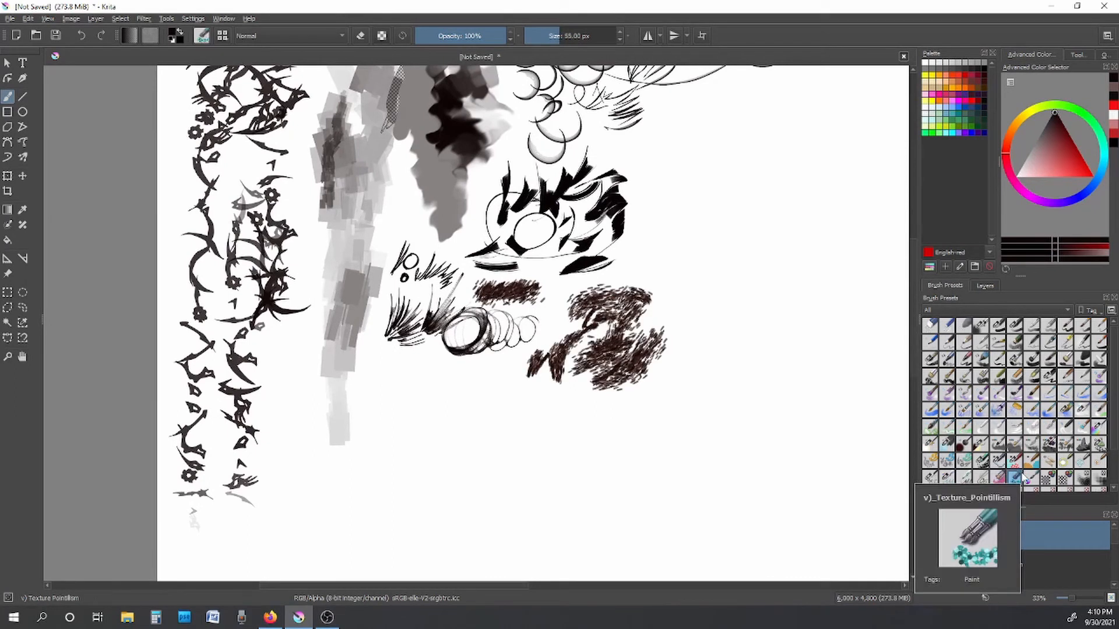
pyautogui.moveTo(670, 250)
pyautogui.mouseDown()
pyautogui.moveTo(636, 265)
pyautogui.moveTo(680, 259)
pyautogui.moveTo(672, 242)
pyautogui.moveTo(681, 239)
pyautogui.moveTo(632, 262)
pyautogui.moveTo(663, 255)
pyautogui.moveTo(681, 273)
pyautogui.moveTo(651, 238)
pyautogui.moveTo(613, 269)
pyautogui.moveTo(680, 277)
pyautogui.moveTo(693, 258)
pyautogui.moveTo(651, 234)
pyautogui.moveTo(610, 271)
pyautogui.moveTo(674, 232)
pyautogui.moveTo(693, 253)
pyautogui.moveTo(706, 248)
pyautogui.moveTo(701, 269)
pyautogui.moveTo(677, 268)
pyautogui.moveTo(692, 237)
pyautogui.moveTo(694, 254)
pyautogui.moveTo(681, 256)
pyautogui.moveTo(708, 245)
pyautogui.mouseUp()
pyautogui.click(1070, 142)
pyautogui.click(1049, 126)
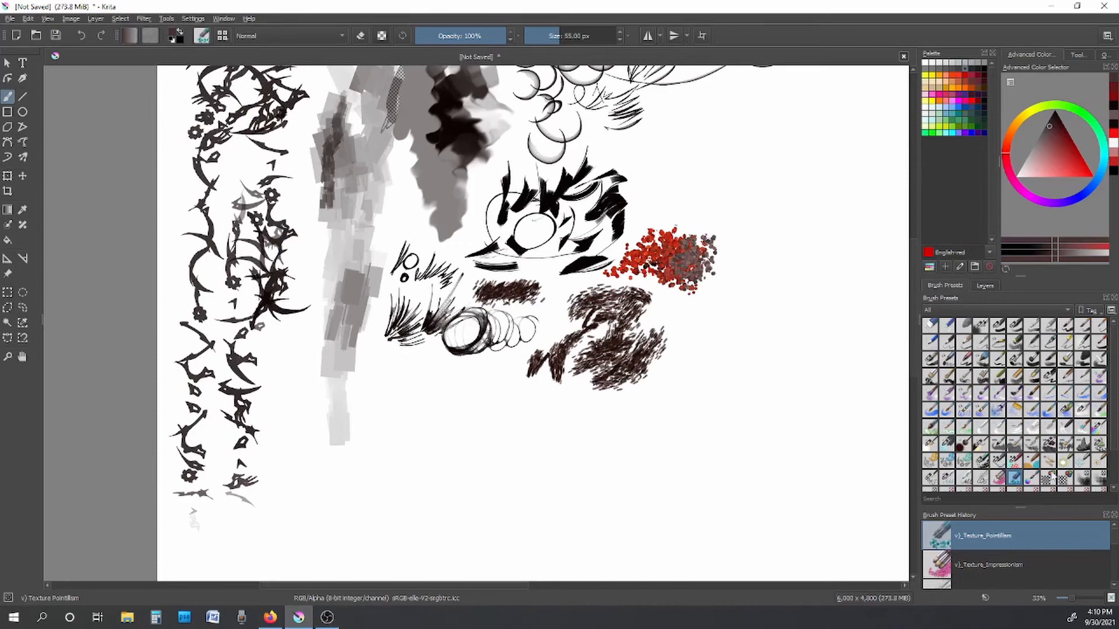
# Step: Paint a Texture Normal Map patch above the pointillism dots and over their right part
pyautogui.click(1033, 478)
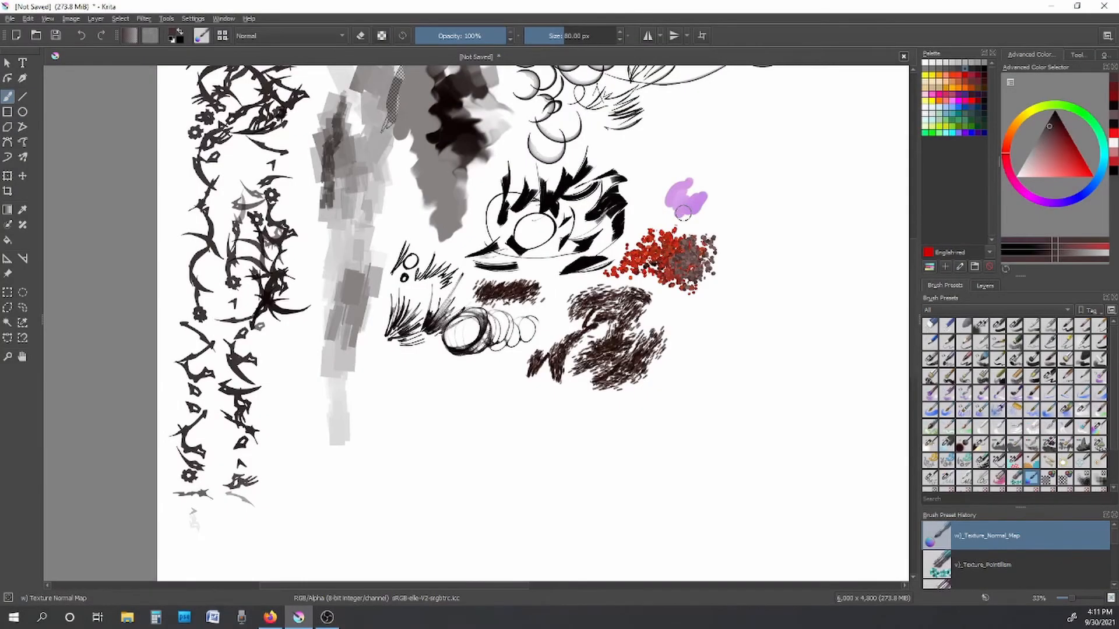
pyautogui.moveTo(683, 214)
pyautogui.mouseDown()
pyautogui.moveTo(687, 190)
pyautogui.moveTo(696, 278)
pyautogui.moveTo(680, 256)
pyautogui.moveTo(708, 225)
pyautogui.moveTo(687, 175)
pyautogui.moveTo(757, 216)
pyautogui.moveTo(740, 236)
pyautogui.mouseUp()
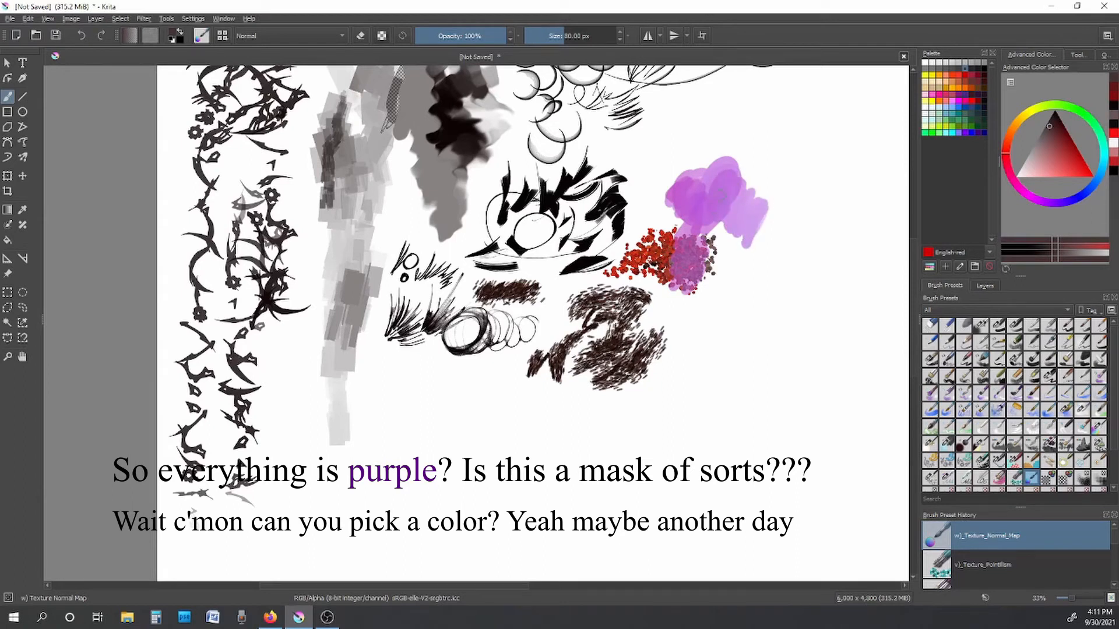
pyautogui.moveTo(675, 189); pyautogui.dragTo(661, 218)
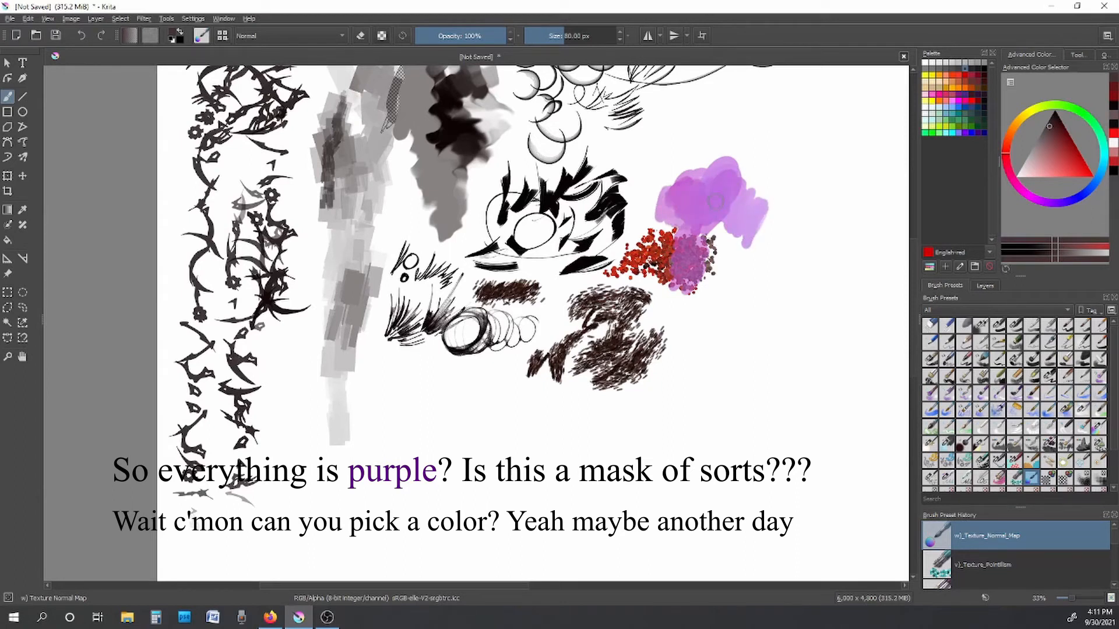
# Step: Pass over the Filter Blur and Filter Sharpen presets, and paint Screentone Moire and Screentone Pressure bands above the purple patch
pyautogui.click(1047, 478)
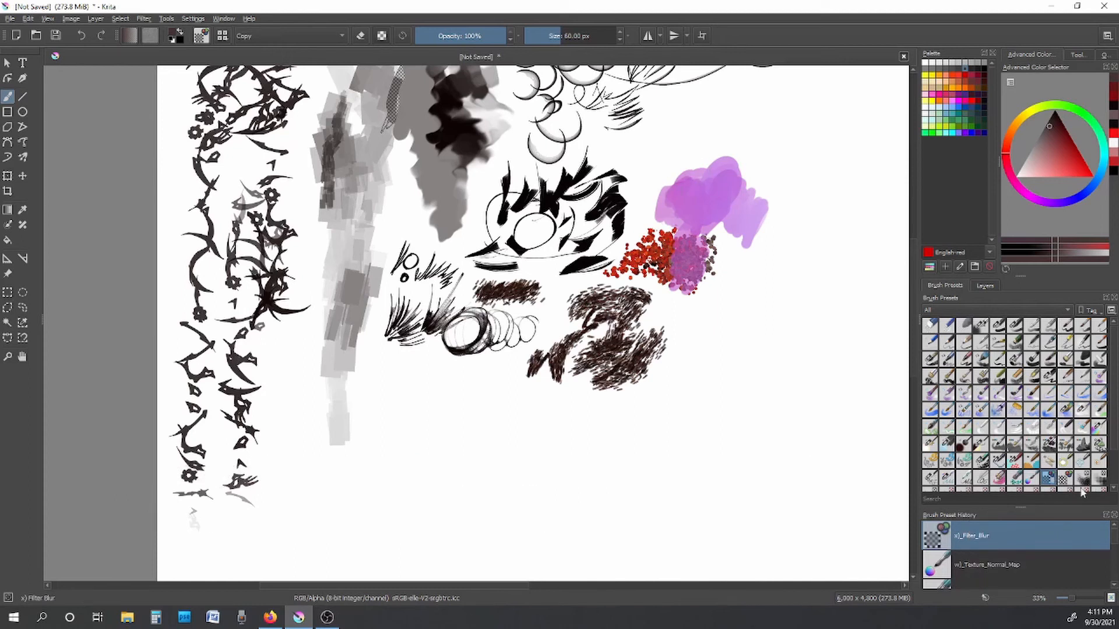
pyautogui.click(1065, 478)
pyautogui.scroll(-1, 1081, 467)
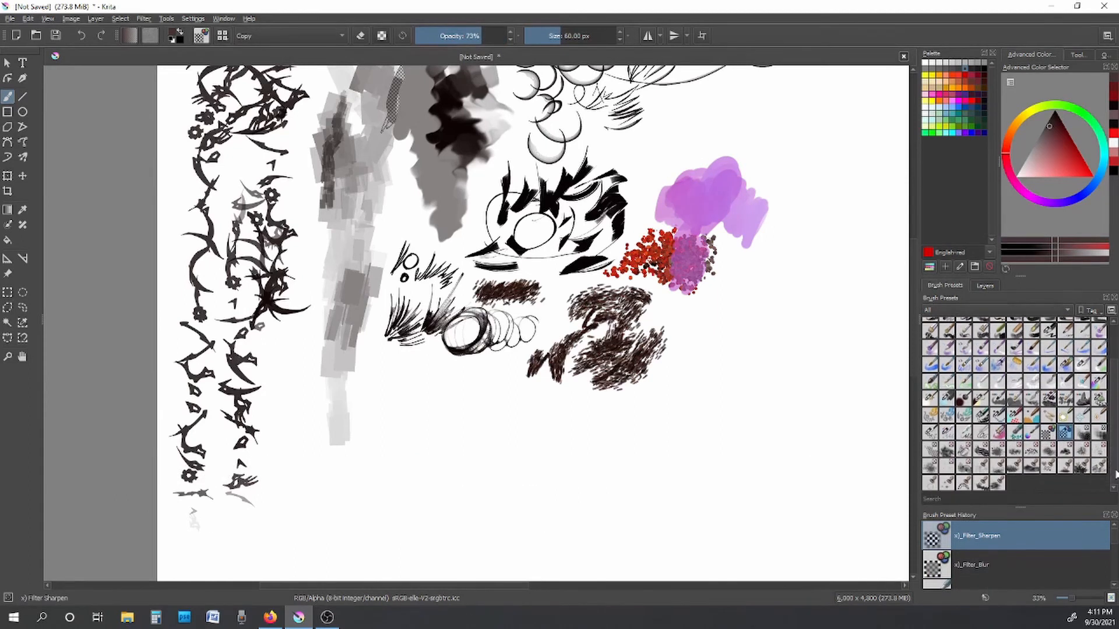
pyautogui.click(1085, 434)
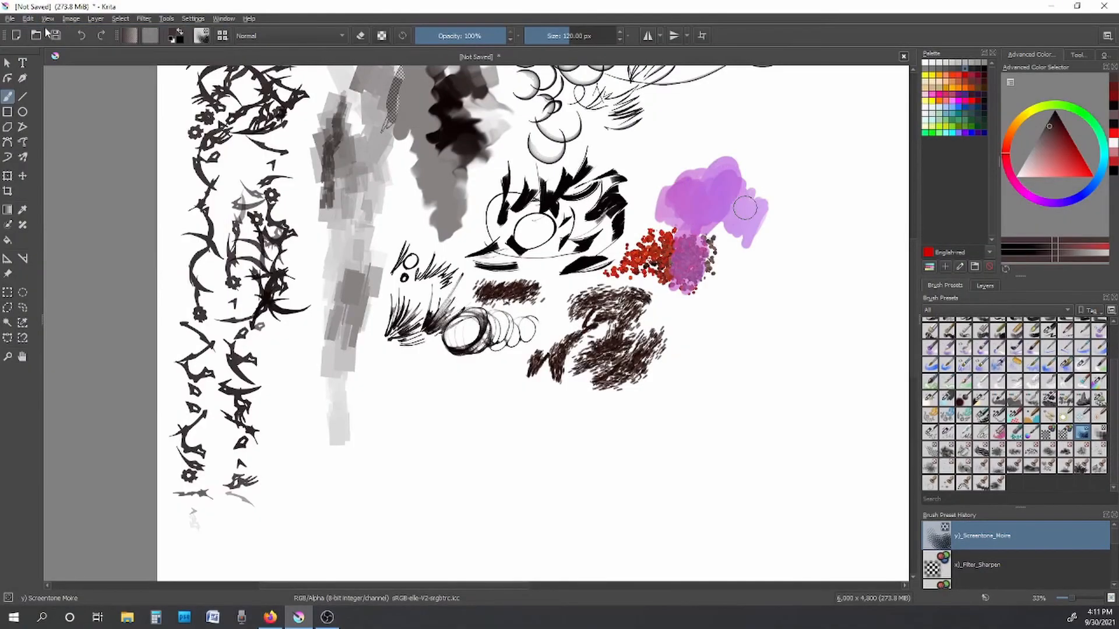
pyautogui.moveTo(714, 114)
pyautogui.mouseDown()
pyautogui.moveTo(741, 134)
pyautogui.moveTo(771, 138)
pyautogui.moveTo(778, 172)
pyautogui.moveTo(822, 169)
pyautogui.mouseUp()
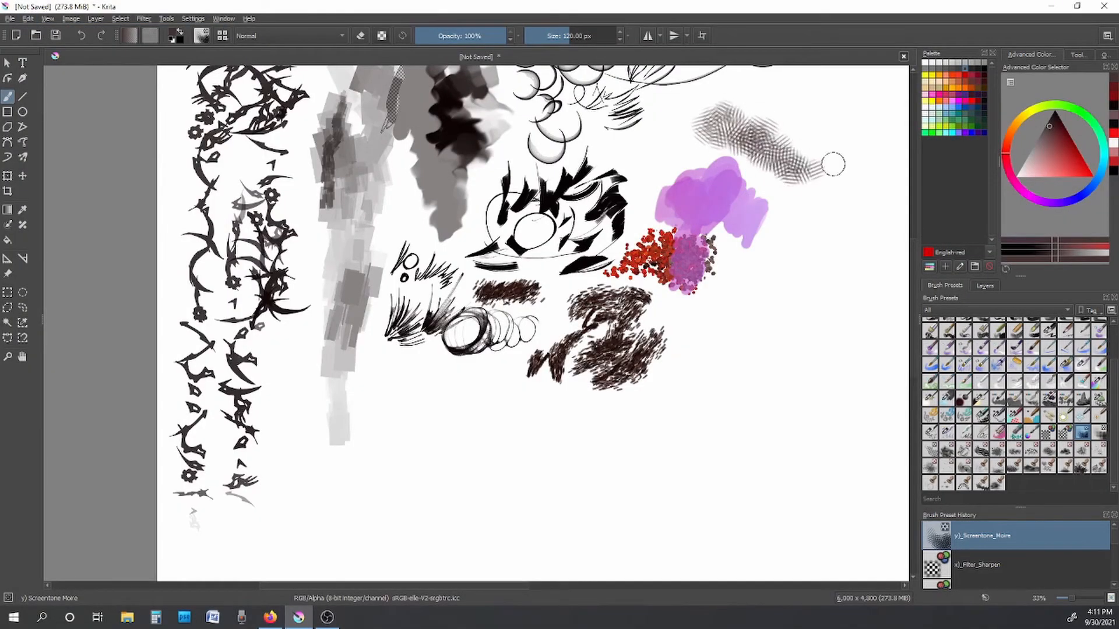
pyautogui.click(1099, 436)
pyautogui.moveTo(772, 93)
pyautogui.mouseDown()
pyautogui.moveTo(831, 119)
pyautogui.moveTo(817, 108)
pyautogui.mouseUp()
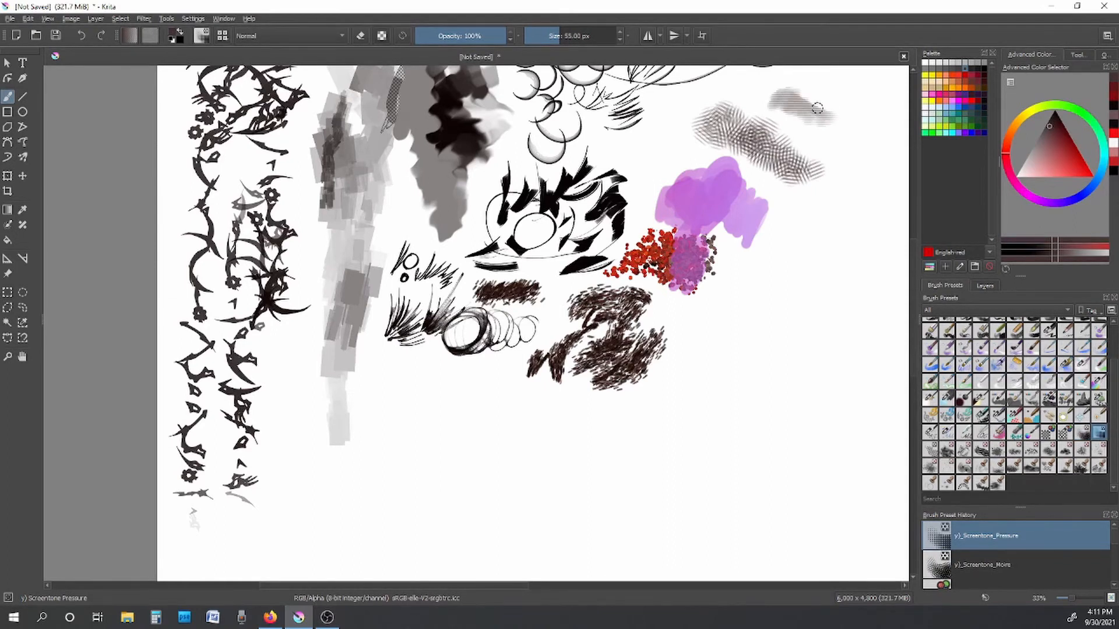
# Step: Fill an oval patch near the right end of the screentone bands with Screentones Regular, enlarging the brush to about 120 px
pyautogui.click(932, 452)
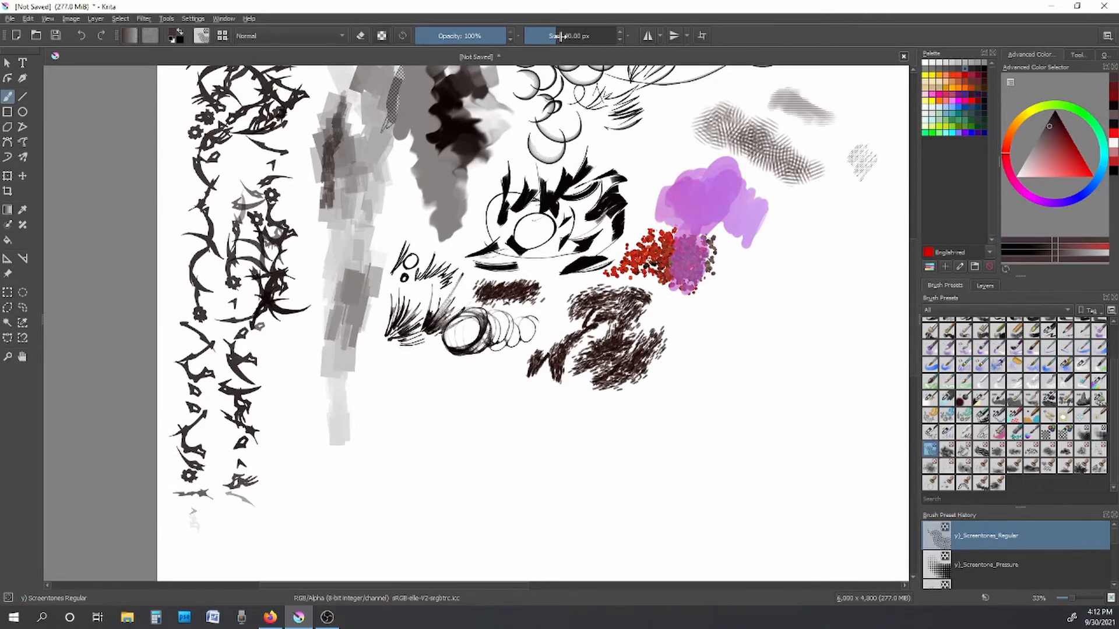
pyautogui.moveTo(562, 37); pyautogui.dragTo(582, 36)
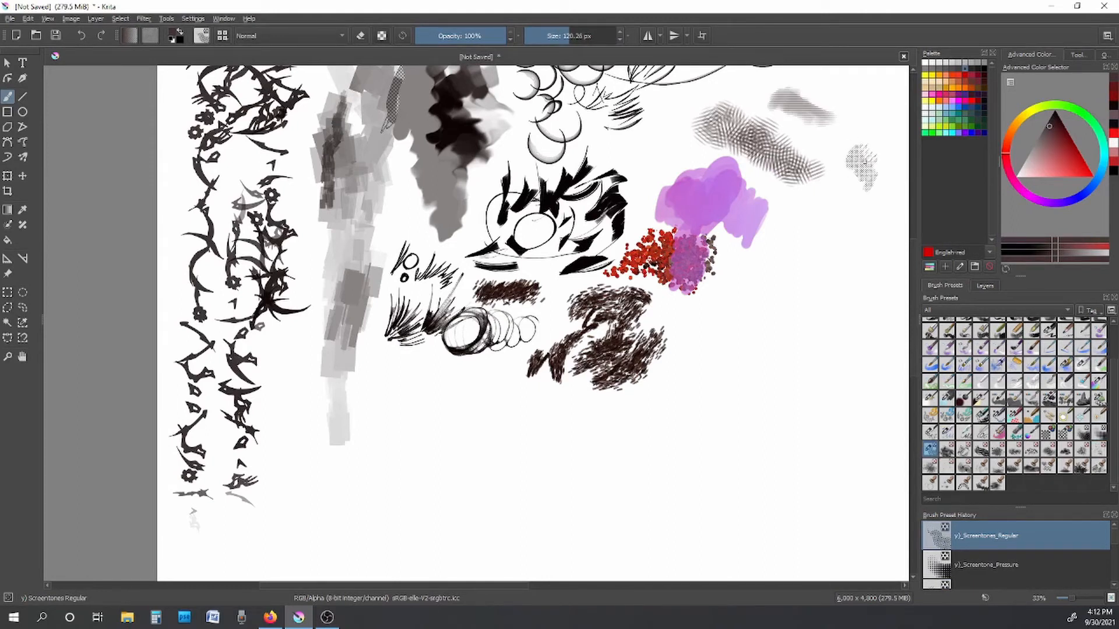
pyautogui.moveTo(863, 170)
pyautogui.mouseDown()
pyautogui.moveTo(849, 121)
pyautogui.moveTo(850, 154)
pyautogui.moveTo(878, 136)
pyautogui.moveTo(863, 179)
pyautogui.mouseUp()
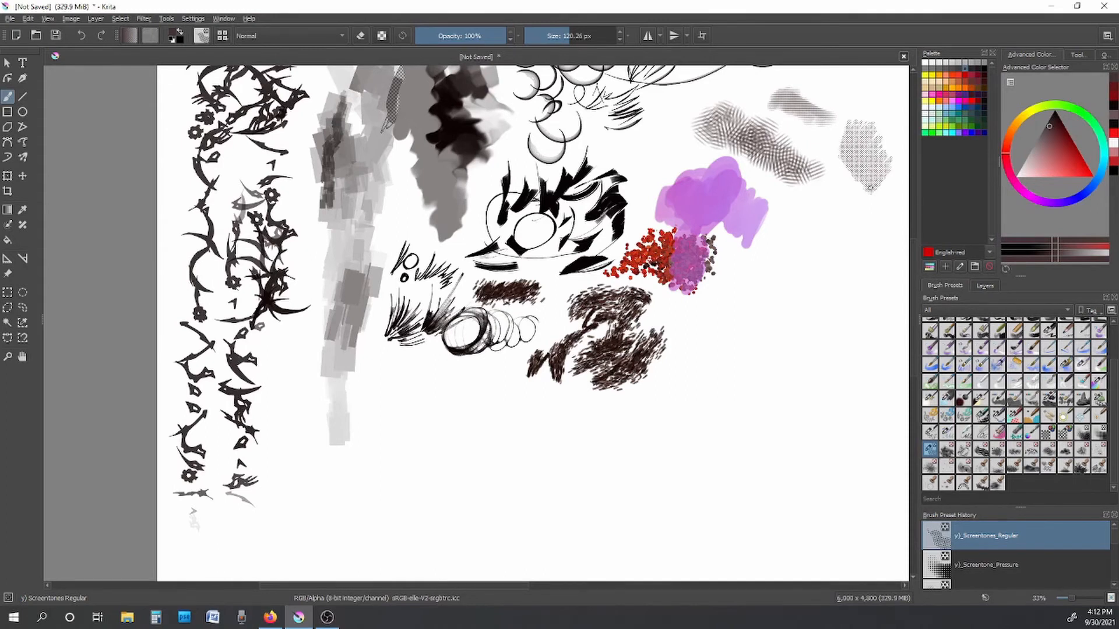
pyautogui.moveTo(888, 147)
pyautogui.mouseDown()
pyautogui.moveTo(852, 122)
pyautogui.moveTo(893, 142)
pyautogui.moveTo(892, 189)
pyautogui.mouseUp()
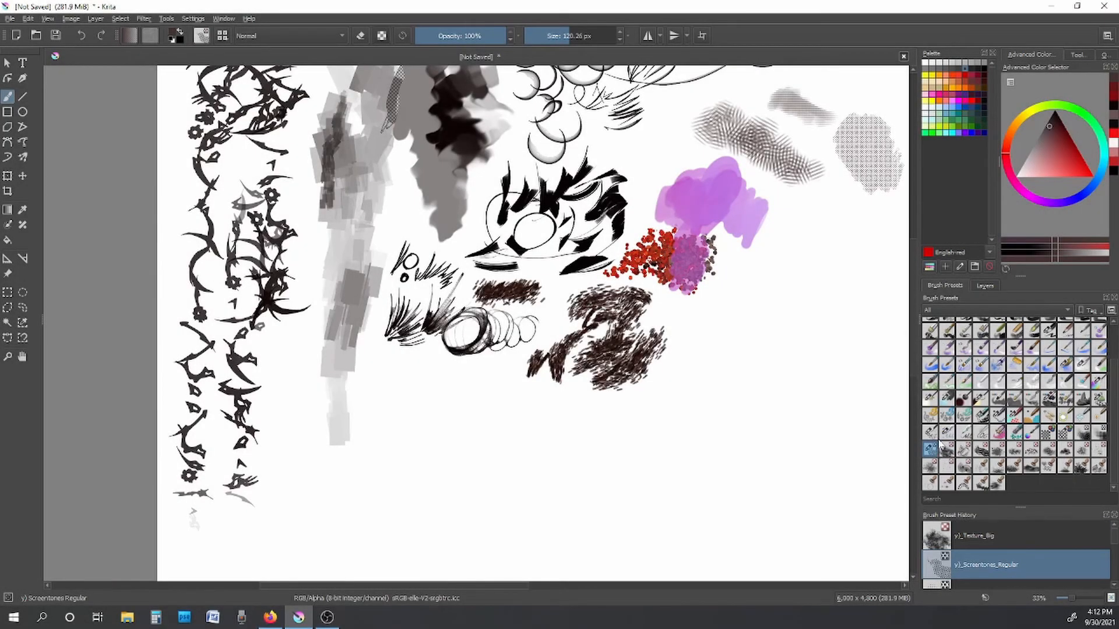
# Step: Paint a Texture Big blob at about 83 px below the screentones and darken its left part with black
pyautogui.click(947, 449)
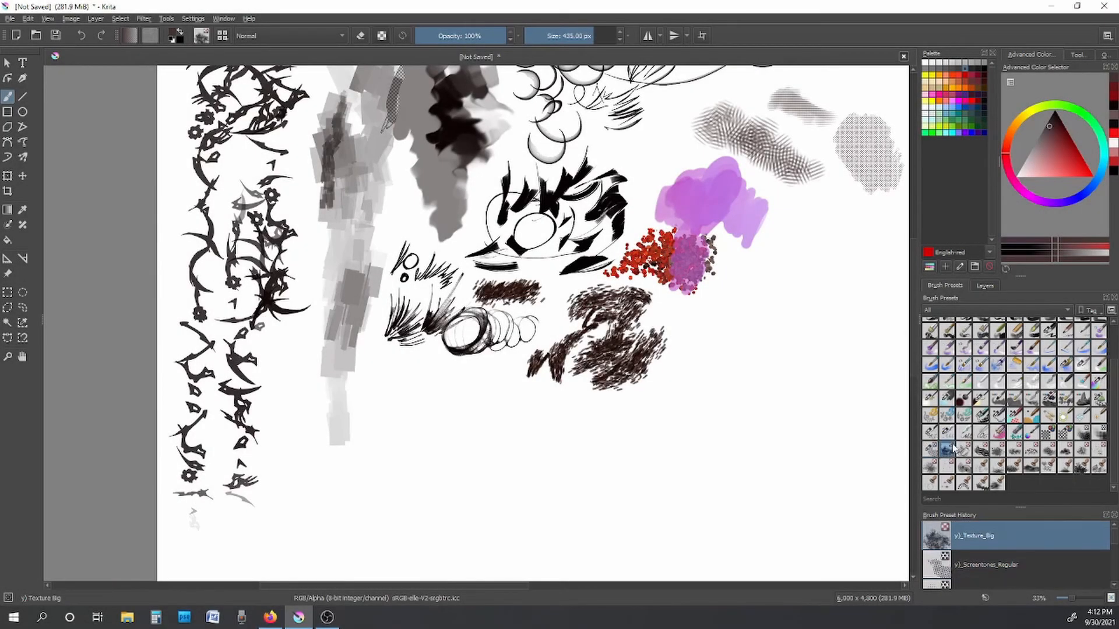
pyautogui.moveTo(810, 237)
pyautogui.mouseDown()
pyautogui.moveTo(817, 262)
pyautogui.moveTo(803, 214)
pyautogui.moveTo(782, 259)
pyautogui.moveTo(797, 224)
pyautogui.moveTo(826, 233)
pyautogui.moveTo(824, 269)
pyautogui.moveTo(851, 206)
pyautogui.moveTo(822, 274)
pyautogui.moveTo(786, 239)
pyautogui.moveTo(810, 216)
pyautogui.moveTo(796, 267)
pyautogui.moveTo(824, 282)
pyautogui.mouseUp()
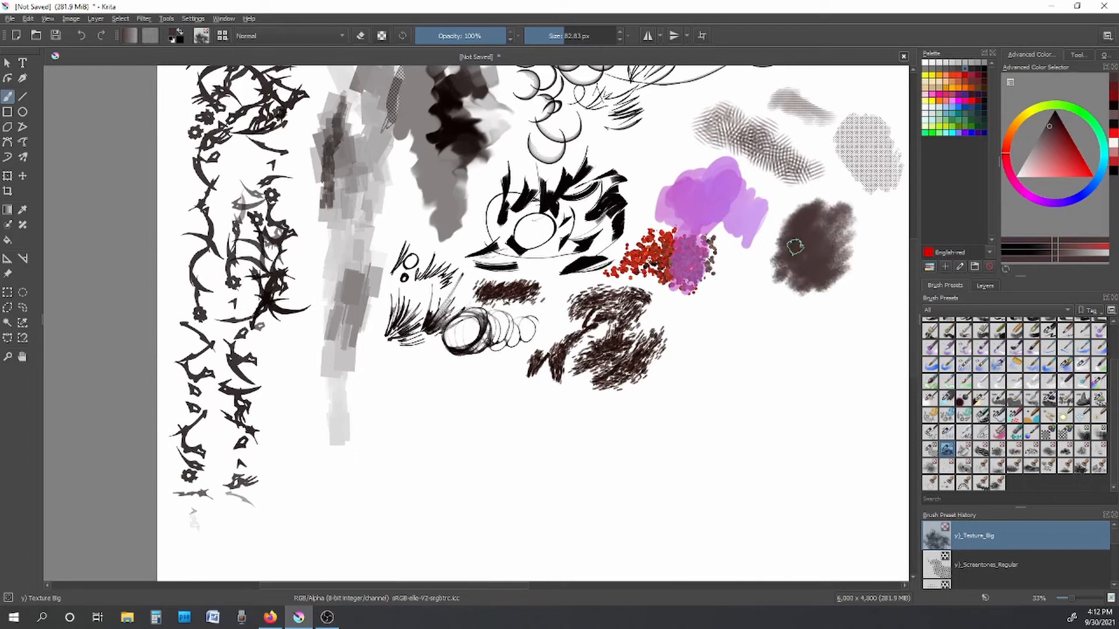
pyautogui.click(1055, 111)
pyautogui.moveTo(805, 244)
pyautogui.mouseDown()
pyautogui.moveTo(789, 253)
pyautogui.moveTo(822, 270)
pyautogui.moveTo(818, 284)
pyautogui.mouseUp()
# Step: Paint a long diagonal Texture Crackles band from below the dark blob down to the lower left
pyautogui.click(965, 451)
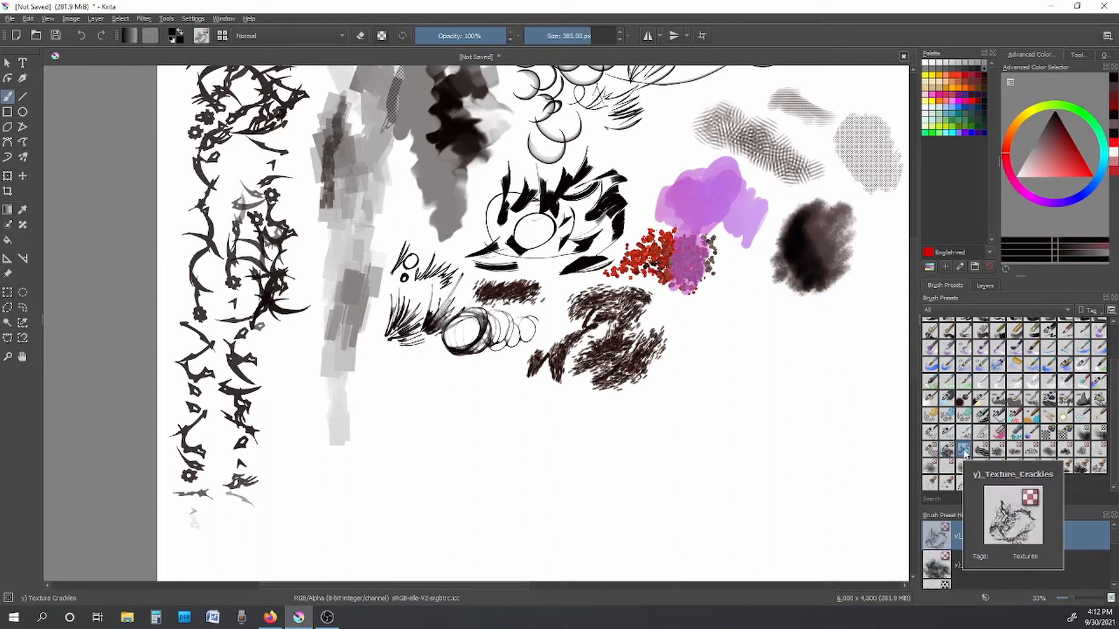
pyautogui.moveTo(805, 337)
pyautogui.mouseDown()
pyautogui.moveTo(824, 303)
pyautogui.moveTo(681, 376)
pyautogui.moveTo(518, 423)
pyautogui.moveTo(699, 326)
pyautogui.moveTo(746, 239)
pyautogui.moveTo(417, 431)
pyautogui.mouseUp()
# Step: Paint a fan of blades, a long wavy strand and several upright strands below the crackles with the Texture Hair preset
pyautogui.click(981, 449)
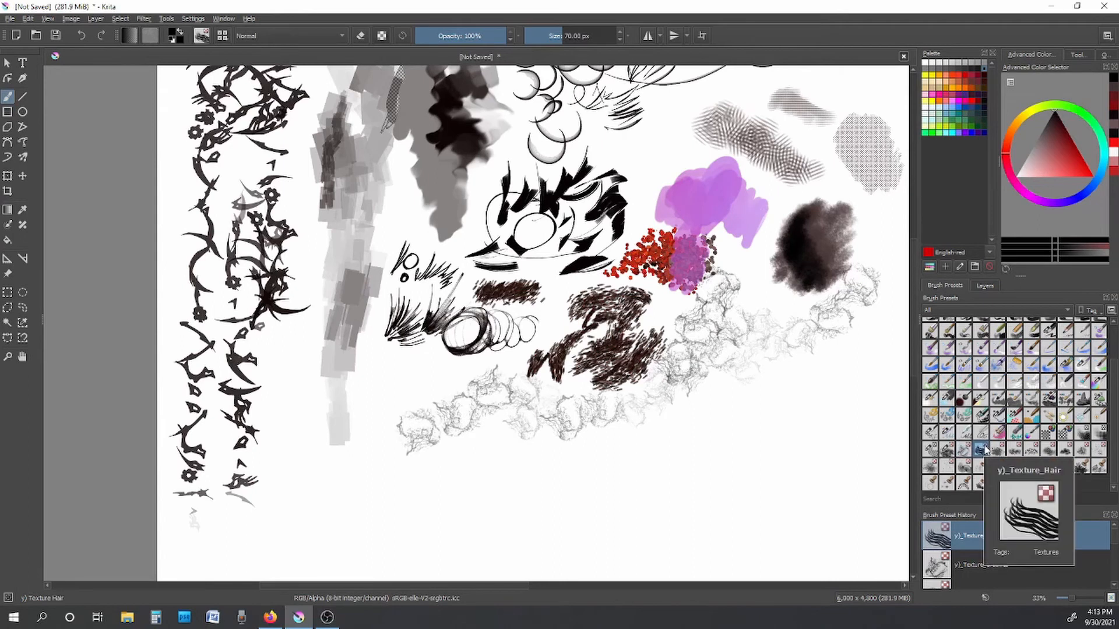
pyautogui.moveTo(345, 525)
pyautogui.mouseDown()
pyautogui.moveTo(366, 479)
pyautogui.moveTo(349, 524)
pyautogui.moveTo(415, 462)
pyautogui.mouseUp()
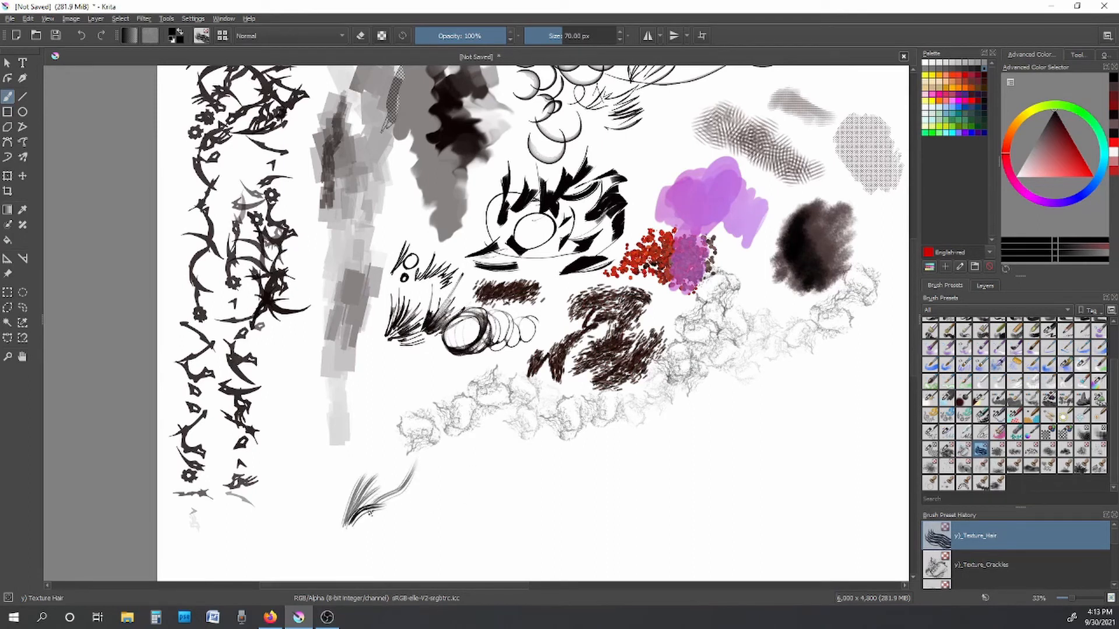
pyautogui.moveTo(377, 518); pyautogui.dragTo(450, 461)
pyautogui.moveTo(421, 496); pyautogui.dragTo(532, 457)
pyautogui.moveTo(315, 525); pyautogui.dragTo(334, 469)
pyautogui.moveTo(344, 477); pyautogui.dragTo(375, 423)
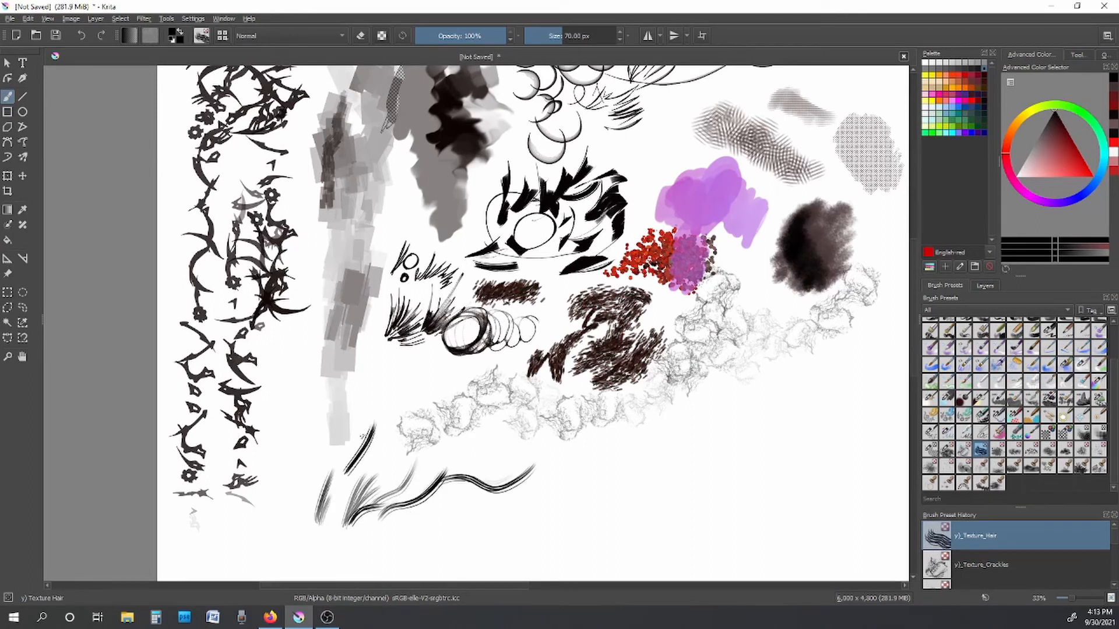
pyautogui.moveTo(335, 512); pyautogui.dragTo(356, 446)
# Step: Add a dense tuft of curved Texture Hair strokes to the left of the upright strands
pyautogui.moveTo(279, 523)
pyautogui.mouseDown()
pyautogui.moveTo(286, 484)
pyautogui.moveTo(267, 535)
pyautogui.mouseUp()
pyautogui.moveTo(286, 493); pyautogui.dragTo(275, 542)
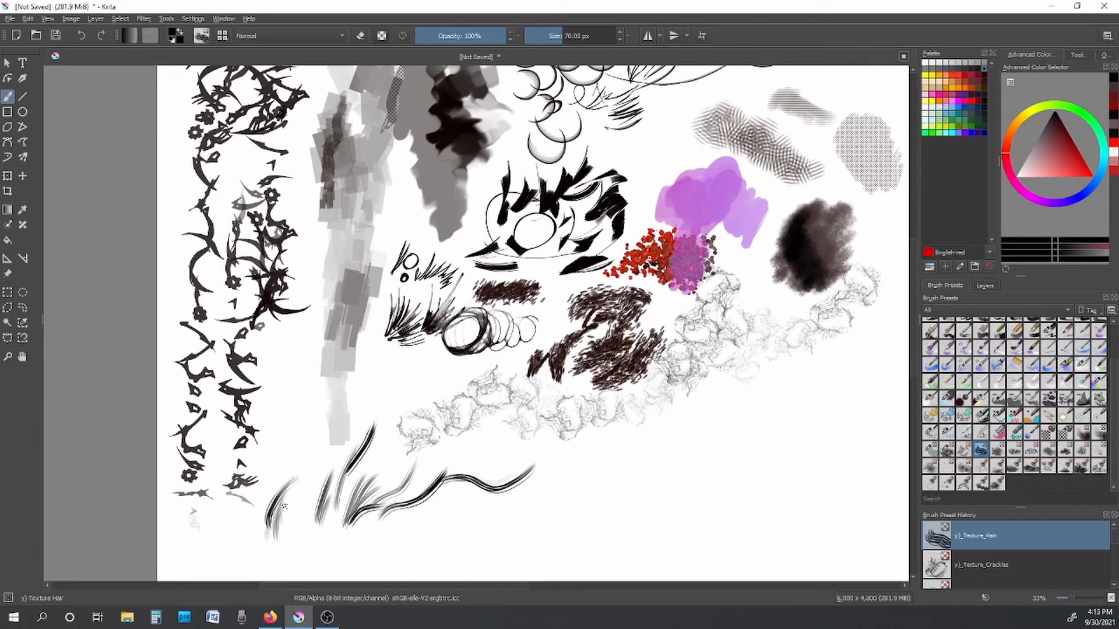
pyautogui.moveTo(293, 475); pyautogui.dragTo(261, 522)
pyautogui.moveTo(280, 484); pyautogui.dragTo(255, 545)
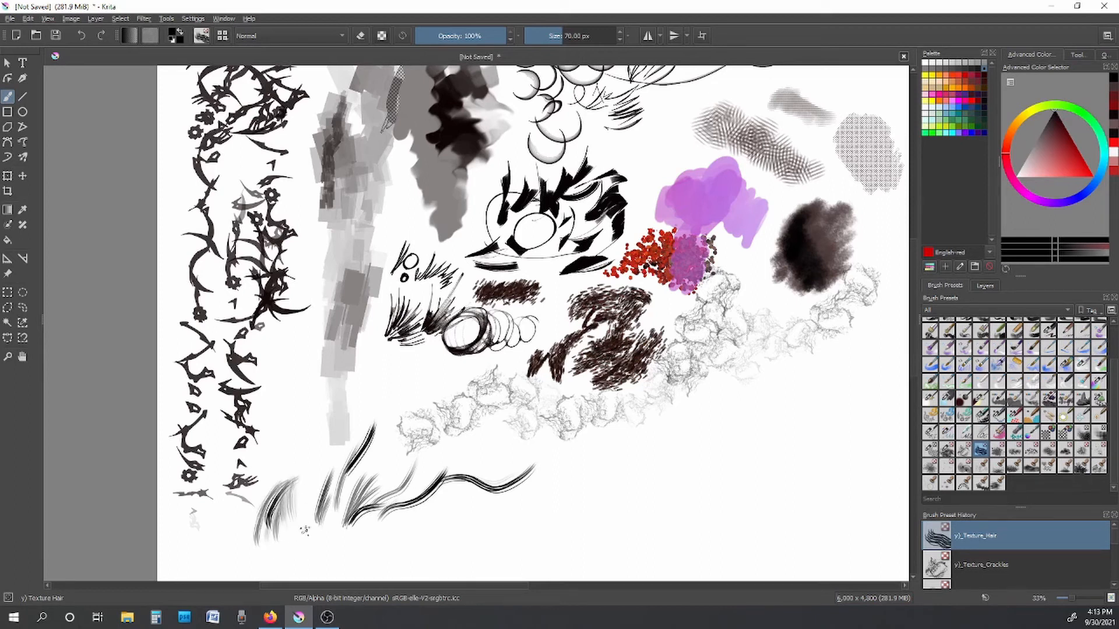
pyautogui.moveTo(309, 465); pyautogui.dragTo(277, 484)
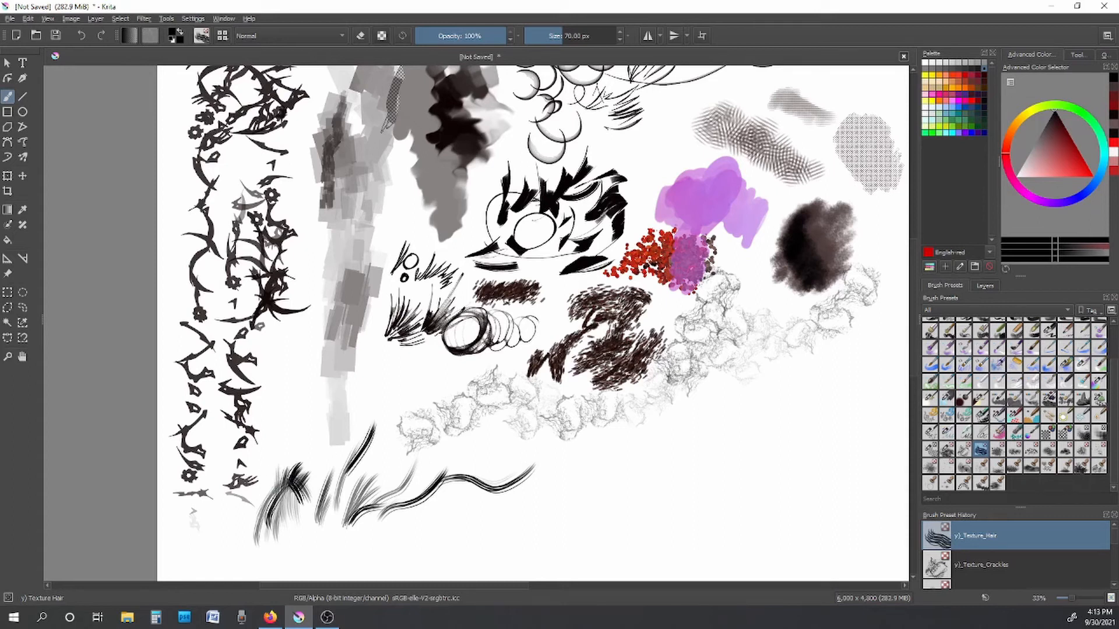
# Step: Erase the wavy and upright strands with an enlarged Eraser Circle, and paint dense slanted Texture Hair strokes beside the remaining tuft
pyautogui.scroll(5, 1095, 385)
pyautogui.click(930, 327)
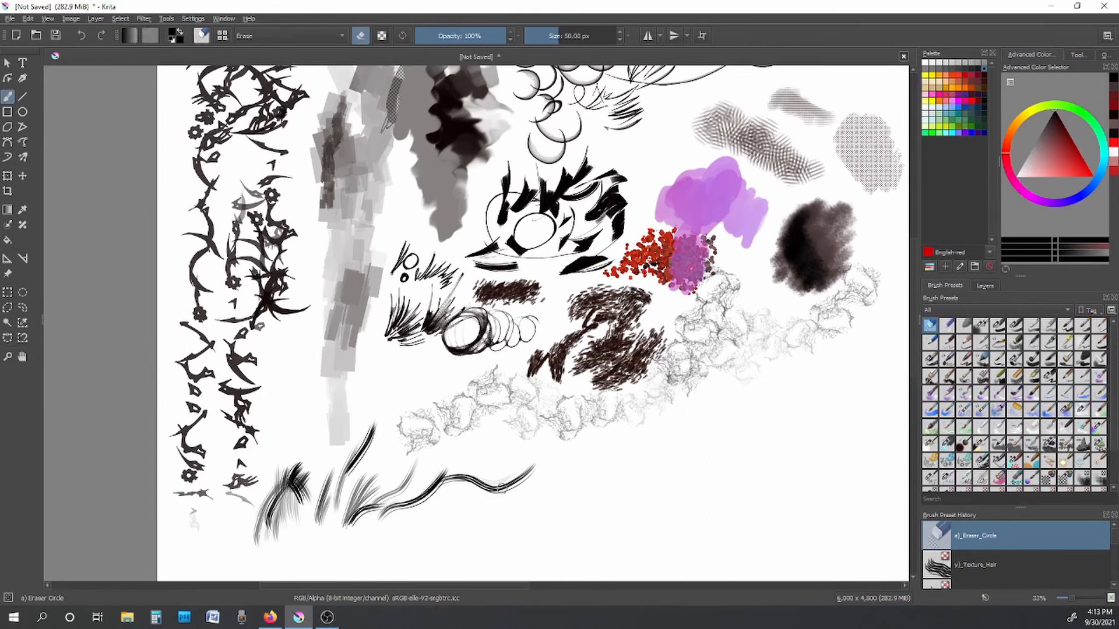
pyautogui.moveTo(559, 36); pyautogui.dragTo(574, 36)
pyautogui.moveTo(528, 470)
pyautogui.mouseDown()
pyautogui.moveTo(428, 484)
pyautogui.moveTo(366, 469)
pyautogui.mouseUp()
pyautogui.moveTo(441, 506)
pyautogui.mouseDown()
pyautogui.moveTo(554, 475)
pyautogui.moveTo(371, 449)
pyautogui.moveTo(310, 527)
pyautogui.mouseUp()
pyautogui.click(1040, 564)
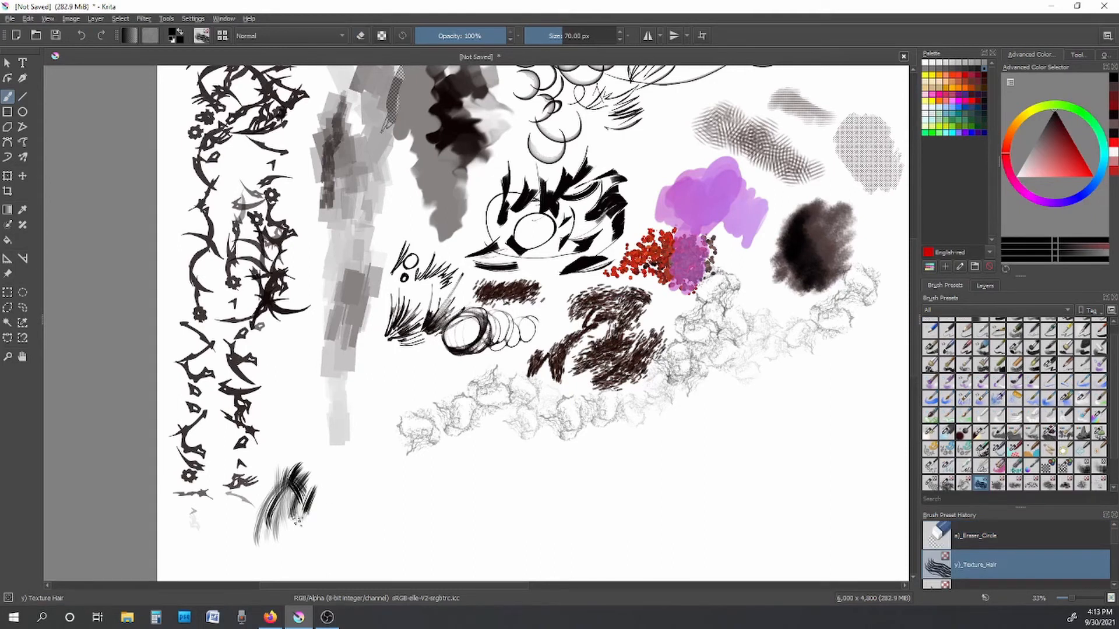
pyautogui.moveTo(315, 511)
pyautogui.mouseDown()
pyautogui.moveTo(309, 518)
pyautogui.moveTo(335, 483)
pyautogui.moveTo(312, 528)
pyautogui.moveTo(341, 516)
pyautogui.moveTo(367, 480)
pyautogui.mouseUp()
# Step: Paint a Texture Large Splat patch at a reduced brush size beside the hair strokes, and a Texture Noise patch next to it
pyautogui.scroll(-2, 1085, 423)
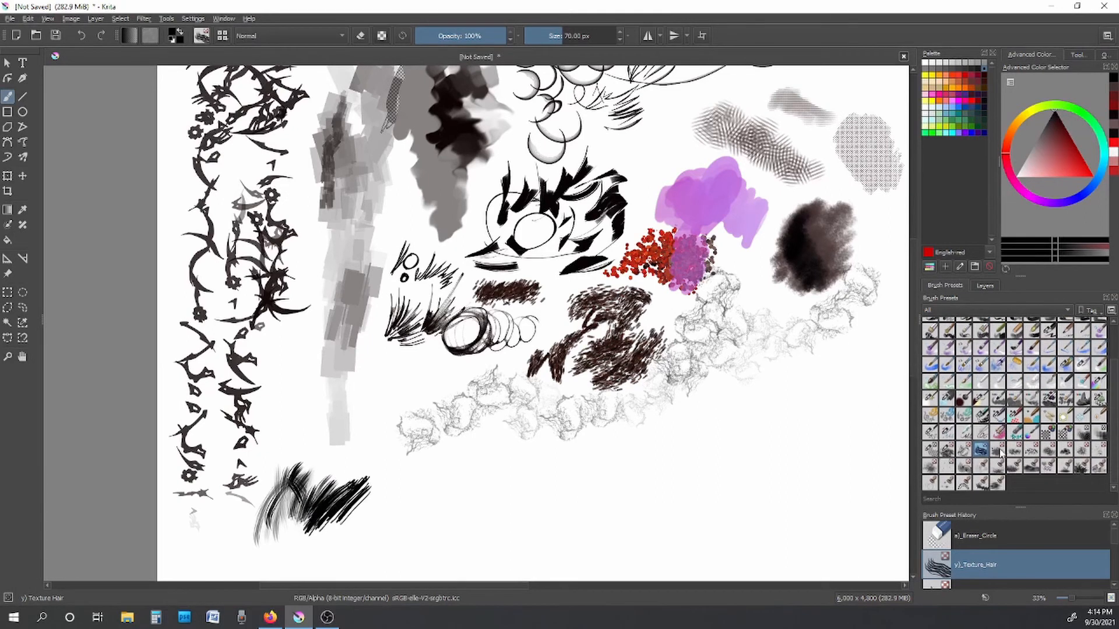
pyautogui.click(998, 448)
pyautogui.click(380, 486)
pyautogui.hotkey('ctrl', 'z')
pyautogui.moveTo(562, 33); pyautogui.dragTo(551, 42)
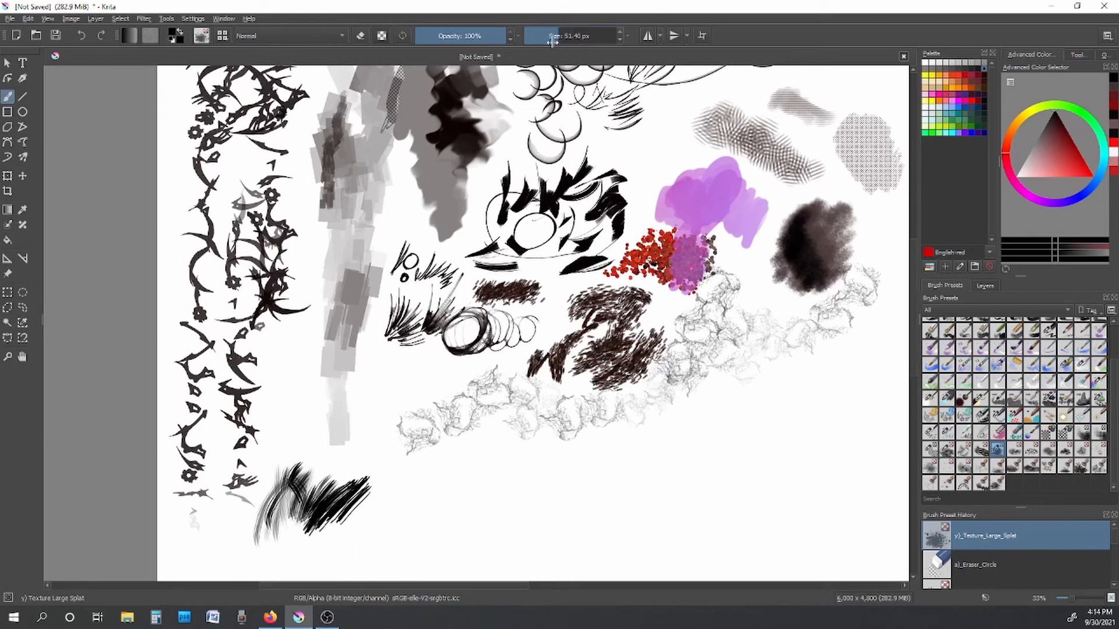
pyautogui.moveTo(397, 498)
pyautogui.mouseDown()
pyautogui.moveTo(408, 502)
pyautogui.moveTo(403, 478)
pyautogui.moveTo(390, 496)
pyautogui.moveTo(419, 510)
pyautogui.moveTo(383, 479)
pyautogui.moveTo(404, 478)
pyautogui.mouseUp()
pyautogui.click(1015, 449)
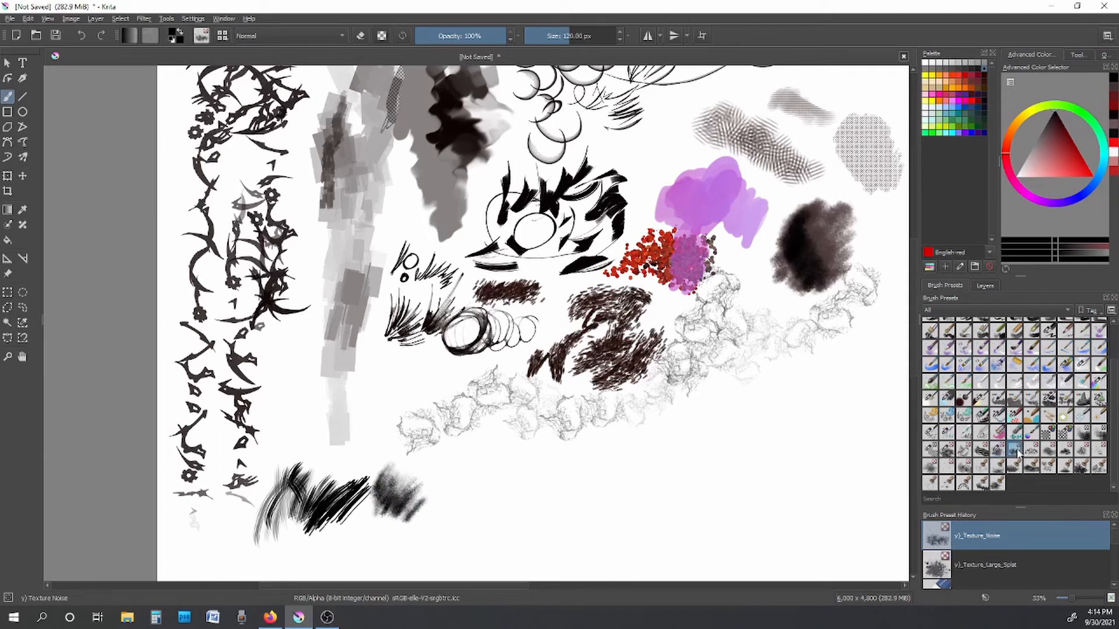
pyautogui.moveTo(441, 477)
pyautogui.mouseDown()
pyautogui.moveTo(483, 496)
pyautogui.moveTo(431, 466)
pyautogui.moveTo(493, 501)
pyautogui.moveTo(446, 490)
pyautogui.moveTo(422, 466)
pyautogui.mouseUp()
# Step: Paint a Texture Random Particles patch to the right of the noise patch, reducing the brush size
pyautogui.click(1033, 451)
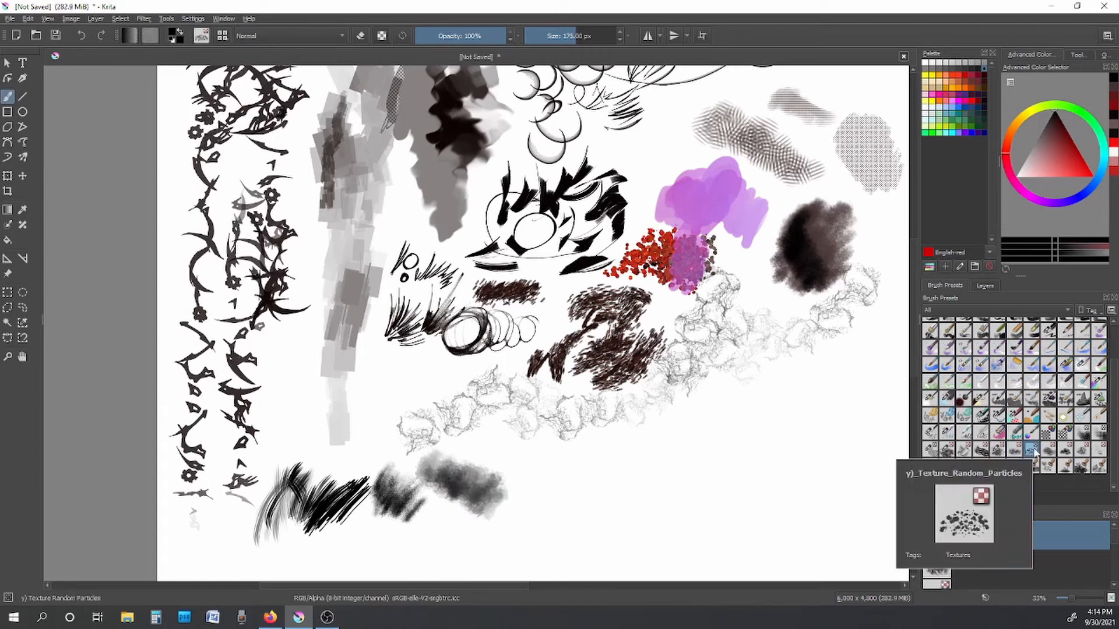
pyautogui.click(541, 470)
pyautogui.moveTo(542, 472)
pyautogui.mouseDown()
pyautogui.moveTo(566, 498)
pyautogui.moveTo(504, 469)
pyautogui.moveTo(583, 466)
pyautogui.mouseUp()
pyautogui.moveTo(580, 38); pyautogui.dragTo(559, 37)
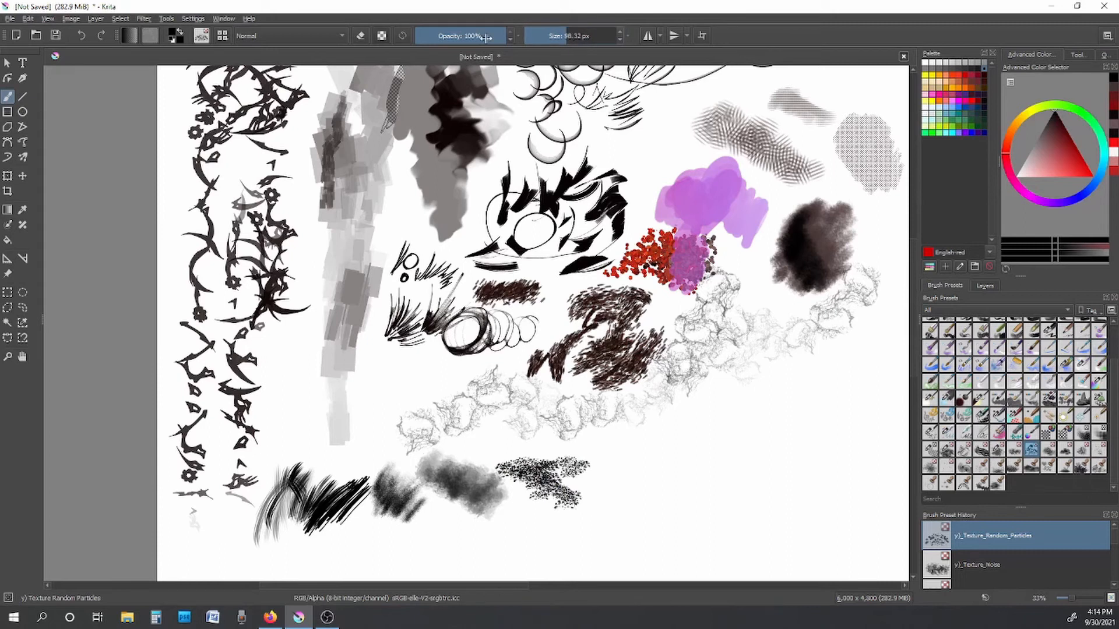
# Step: Extend the Texture Random Particles patch to the right, lowering the opacity to 58% and 41% and enlarging the brush to 539.58 px
pyautogui.moveTo(486, 36); pyautogui.dragTo(468, 36)
pyautogui.moveTo(548, 460)
pyautogui.mouseDown()
pyautogui.moveTo(612, 480)
pyautogui.moveTo(579, 473)
pyautogui.mouseUp()
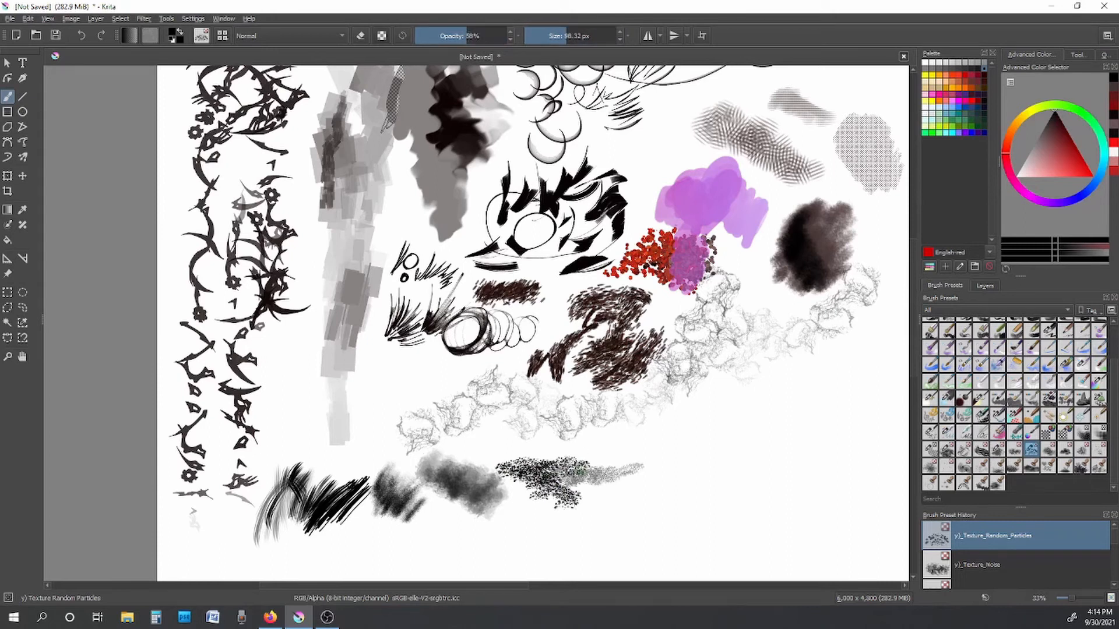
pyautogui.moveTo(568, 35); pyautogui.dragTo(586, 36)
pyautogui.moveTo(605, 477)
pyautogui.mouseDown()
pyautogui.moveTo(551, 481)
pyautogui.moveTo(654, 484)
pyautogui.moveTo(527, 477)
pyautogui.moveTo(621, 472)
pyautogui.mouseUp()
pyautogui.moveTo(583, 36)
pyautogui.mouseDown()
pyautogui.moveTo(571, 38)
pyautogui.moveTo(599, 36)
pyautogui.mouseUp()
pyautogui.moveTo(471, 35); pyautogui.dragTo(452, 35)
pyautogui.moveTo(624, 481)
pyautogui.mouseDown()
pyautogui.moveTo(635, 478)
pyautogui.moveTo(548, 457)
pyautogui.moveTo(635, 455)
pyautogui.mouseUp()
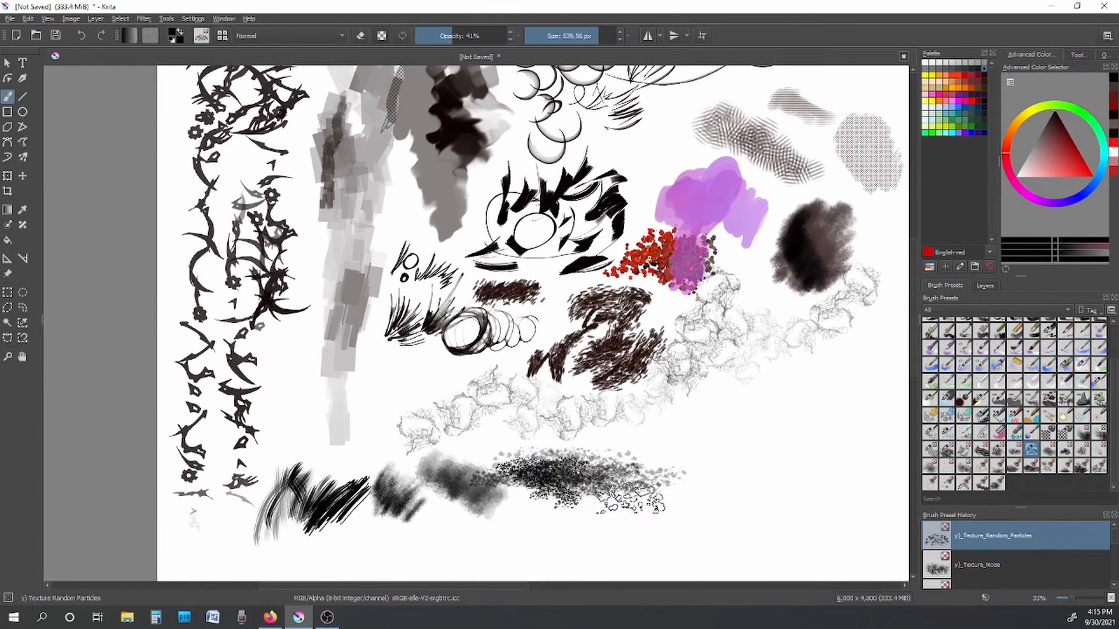
# Step: Paint a Texture Reptile scale patch above the particles with the brush size reduced to about 84 px
pyautogui.click(1049, 448)
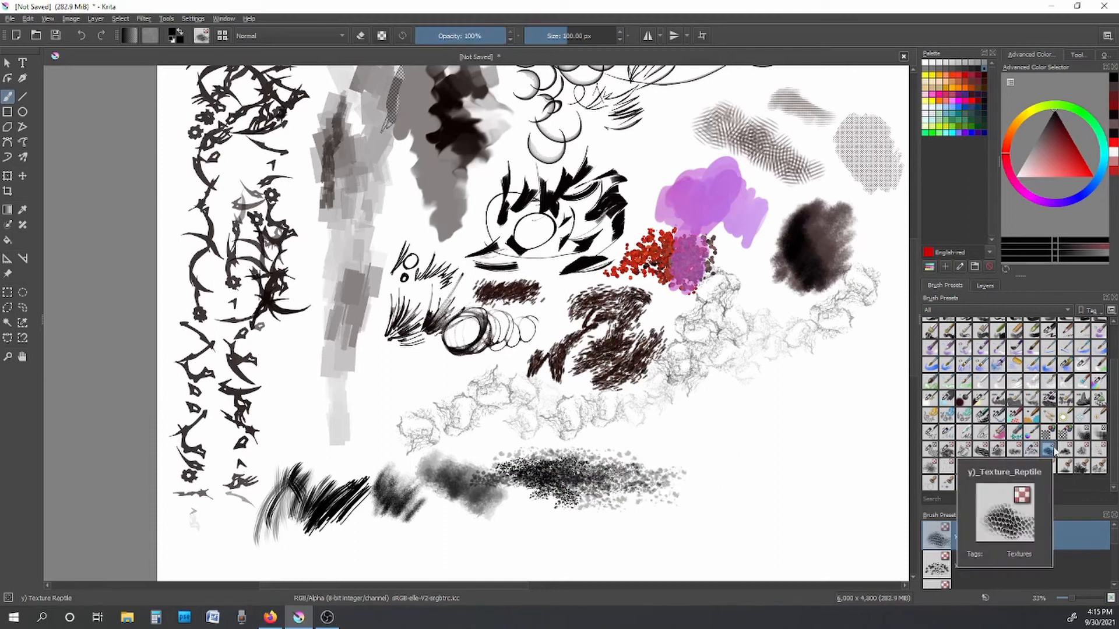
pyautogui.click(564, 36)
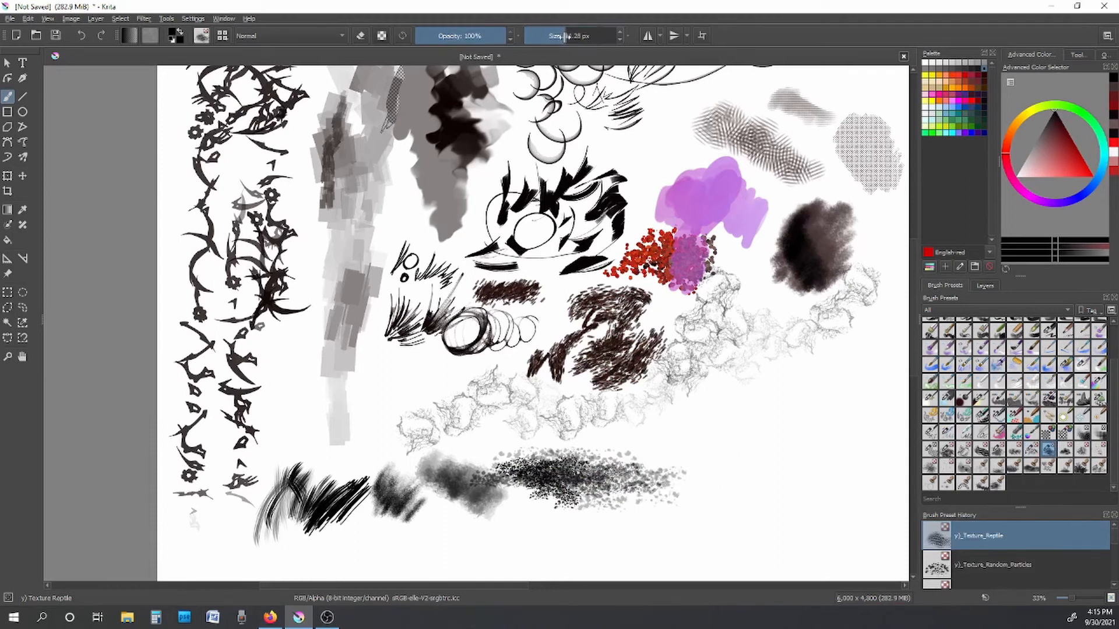
pyautogui.moveTo(692, 418)
pyautogui.mouseDown()
pyautogui.moveTo(680, 443)
pyautogui.moveTo(730, 401)
pyautogui.moveTo(736, 420)
pyautogui.moveTo(653, 446)
pyautogui.moveTo(675, 422)
pyautogui.mouseUp()
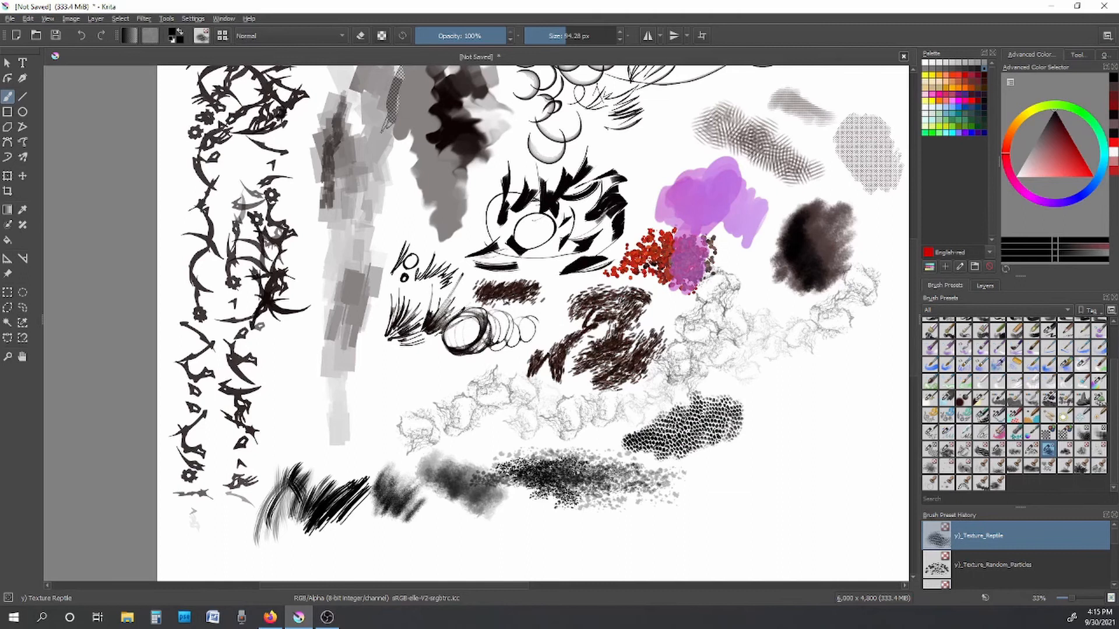
# Step: Paint a black Texture Snow Pile patch beside the reptile scales and build a snow mound on it in Ice blue and frost blue
pyautogui.click(1066, 452)
pyautogui.moveTo(774, 402)
pyautogui.mouseDown()
pyautogui.moveTo(846, 399)
pyautogui.moveTo(822, 402)
pyautogui.moveTo(826, 413)
pyautogui.moveTo(804, 402)
pyautogui.moveTo(886, 396)
pyautogui.moveTo(871, 410)
pyautogui.moveTo(744, 427)
pyautogui.moveTo(839, 421)
pyautogui.moveTo(876, 385)
pyautogui.mouseUp()
pyautogui.press('x')
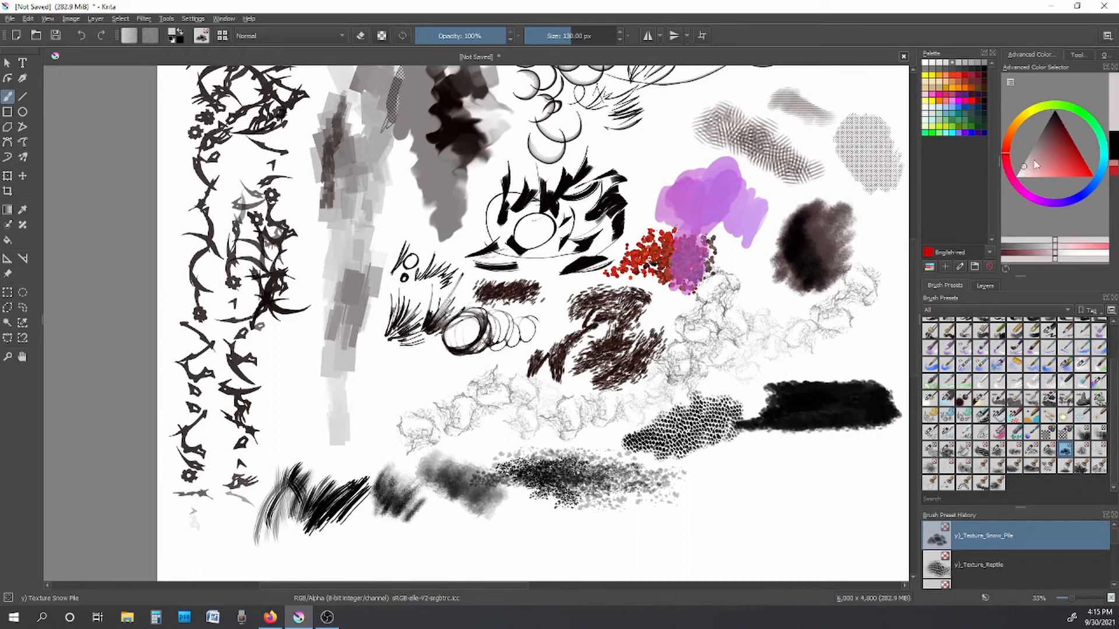
pyautogui.click(948, 131)
pyautogui.click(940, 107)
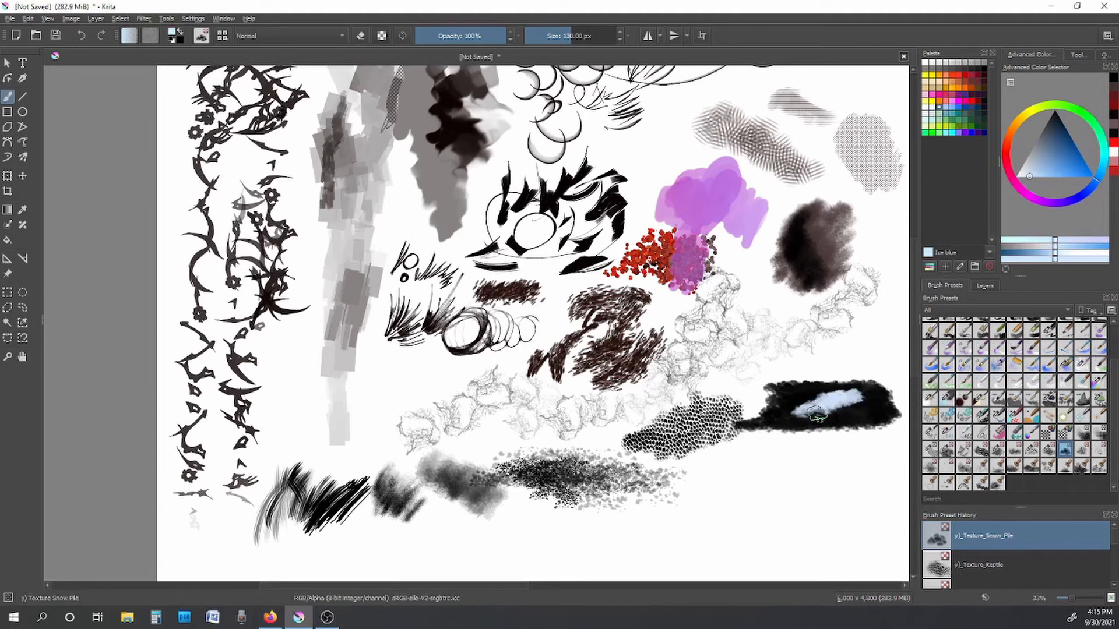
pyautogui.moveTo(817, 415)
pyautogui.mouseDown()
pyautogui.moveTo(800, 419)
pyautogui.moveTo(848, 416)
pyautogui.moveTo(830, 399)
pyautogui.mouseUp()
pyautogui.click(927, 114)
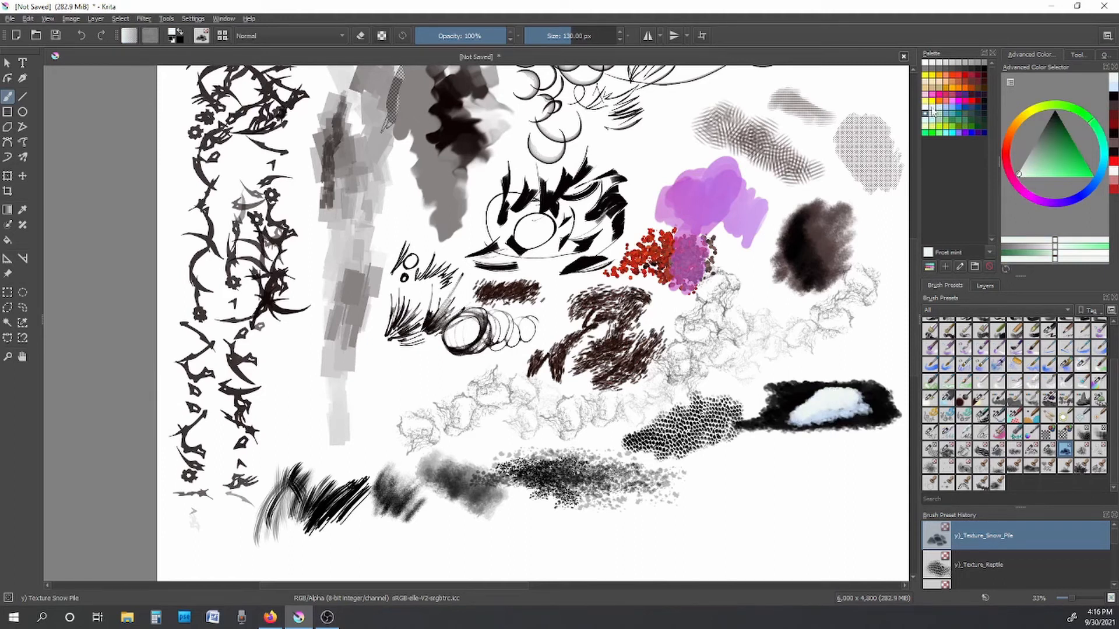
pyautogui.click(931, 111)
pyautogui.moveTo(828, 397)
pyautogui.mouseDown()
pyautogui.moveTo(794, 418)
pyautogui.moveTo(855, 405)
pyautogui.mouseUp()
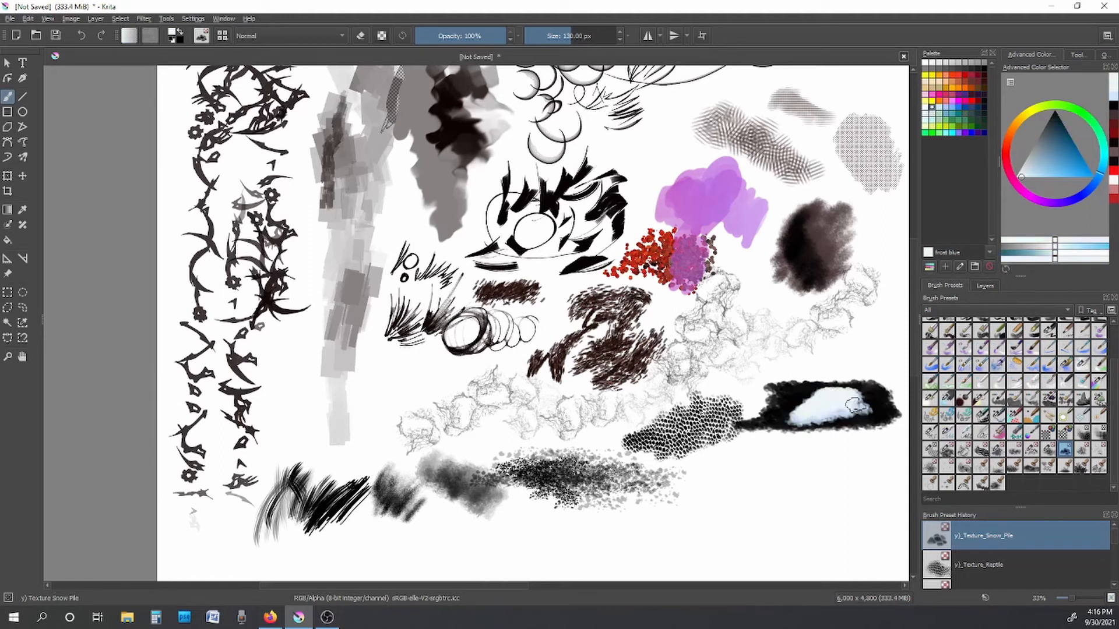
# Step: Paint black Texture Spines strokes below the particles and beside the vines, and a Texture Splat patch below the snow pile at 313.72 px
pyautogui.click(1082, 449)
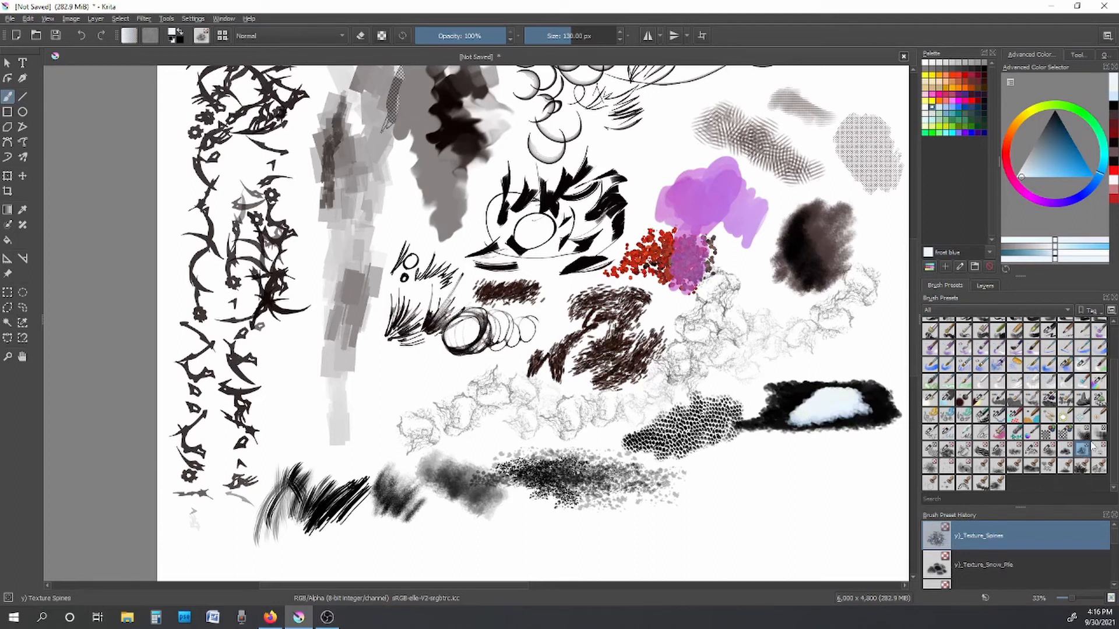
pyautogui.click(1053, 113)
pyautogui.moveTo(1054, 113); pyautogui.dragTo(1054, 109)
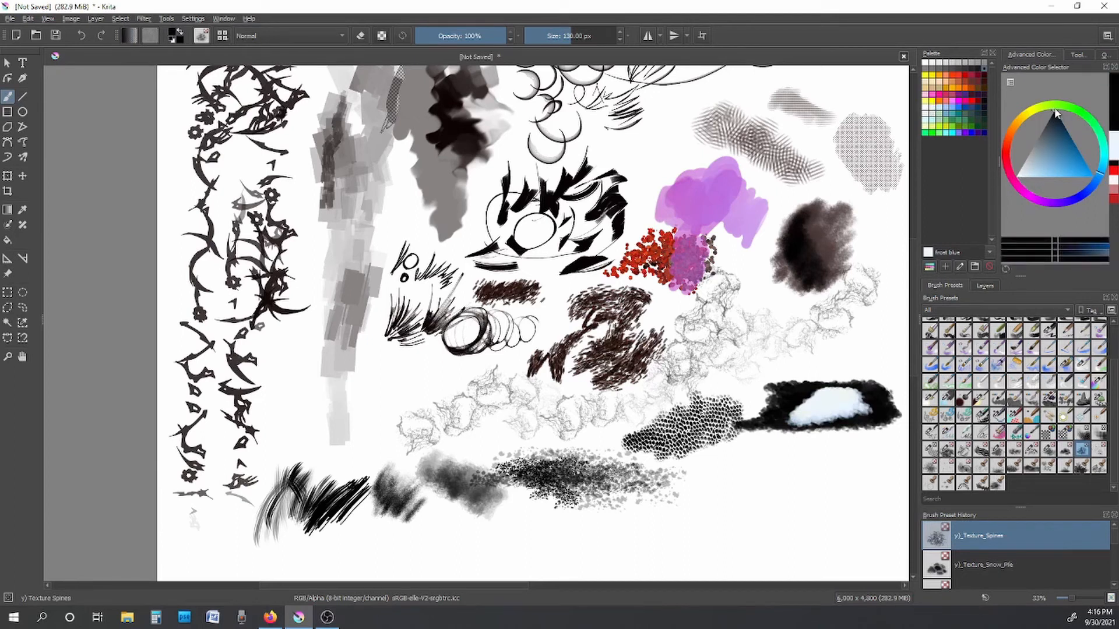
pyautogui.moveTo(767, 452)
pyautogui.mouseDown()
pyautogui.moveTo(741, 475)
pyautogui.moveTo(733, 466)
pyautogui.moveTo(695, 506)
pyautogui.moveTo(726, 489)
pyautogui.moveTo(743, 455)
pyautogui.moveTo(665, 514)
pyautogui.moveTo(612, 527)
pyautogui.moveTo(694, 512)
pyautogui.moveTo(653, 533)
pyautogui.moveTo(539, 522)
pyautogui.mouseUp()
pyautogui.moveTo(315, 367)
pyautogui.mouseDown()
pyautogui.moveTo(283, 353)
pyautogui.moveTo(276, 438)
pyautogui.moveTo(260, 457)
pyautogui.moveTo(260, 407)
pyautogui.moveTo(268, 394)
pyautogui.moveTo(286, 472)
pyautogui.moveTo(318, 458)
pyautogui.moveTo(297, 306)
pyautogui.moveTo(314, 209)
pyautogui.mouseUp()
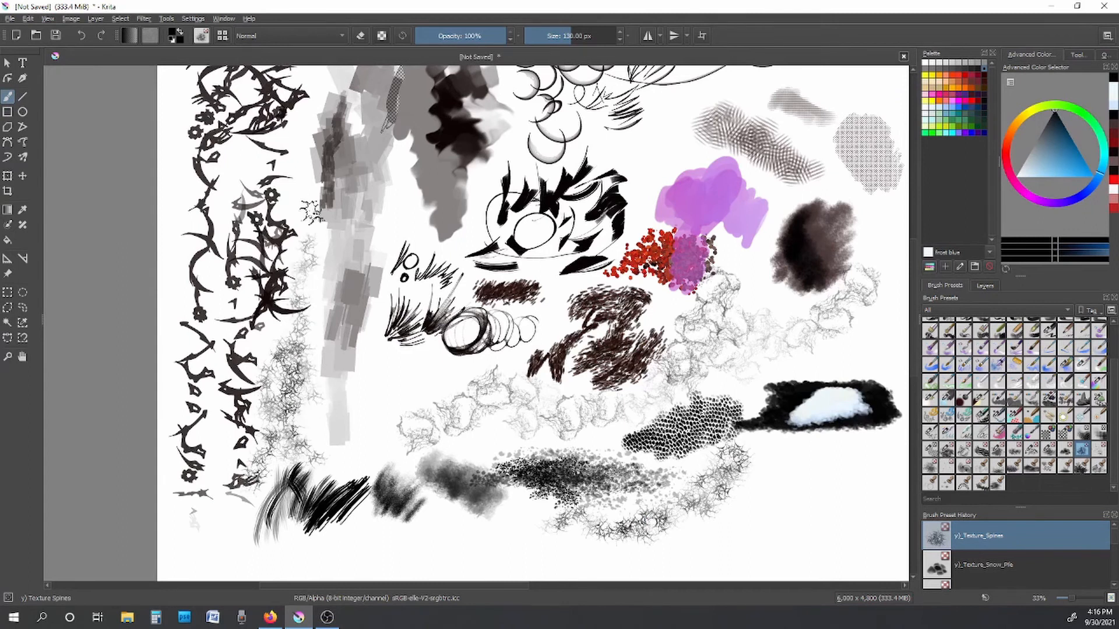
pyautogui.click(1100, 449)
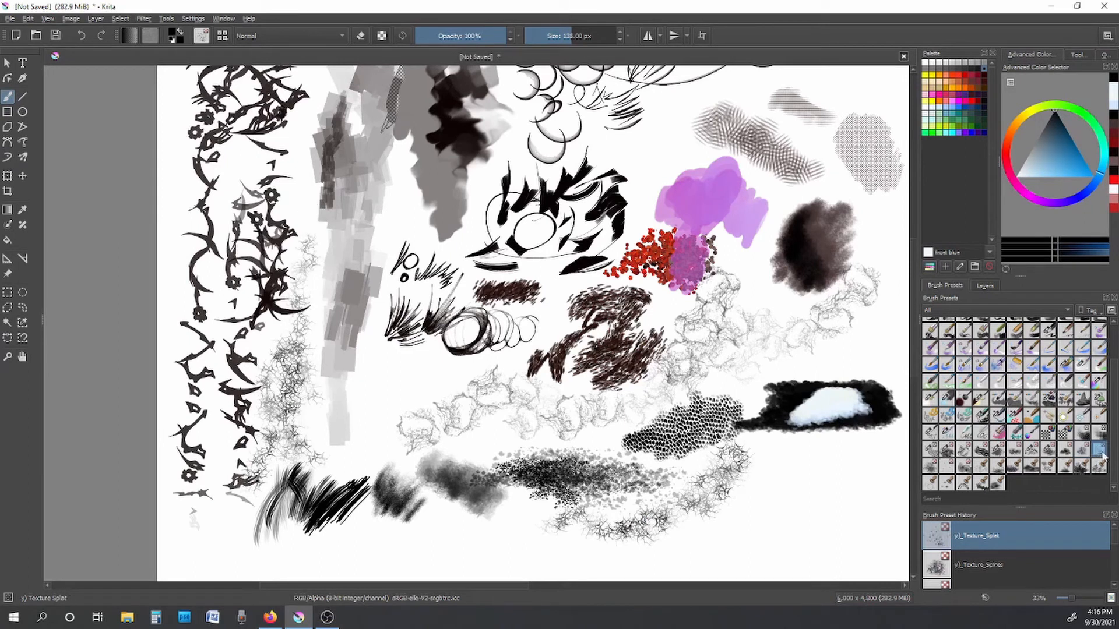
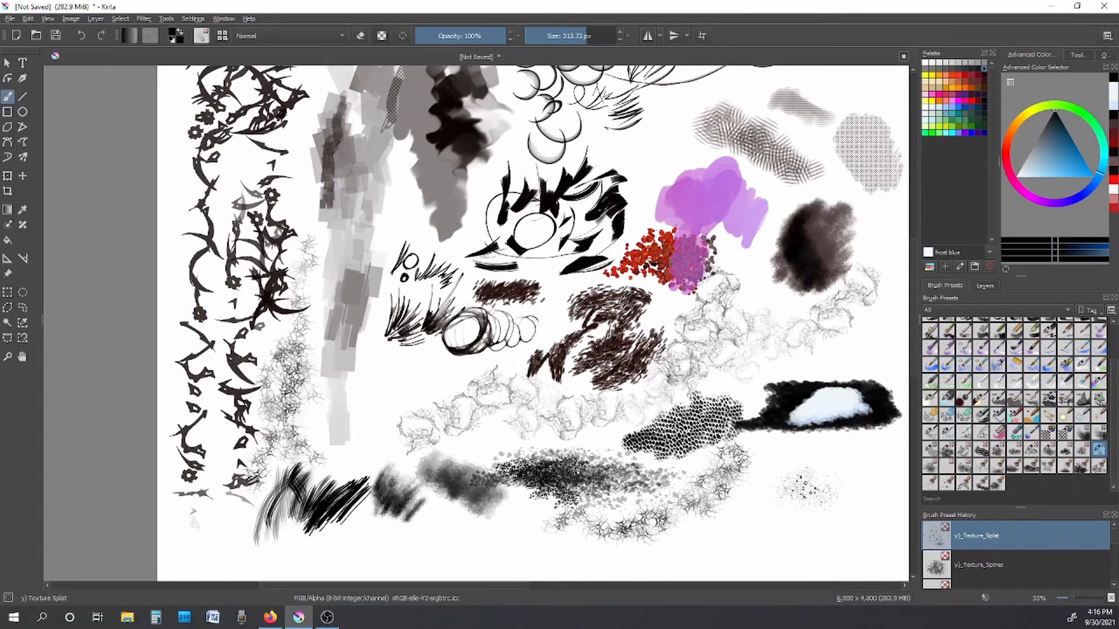
pyautogui.moveTo(777, 503)
pyautogui.mouseDown()
pyautogui.moveTo(798, 519)
pyautogui.moveTo(822, 498)
pyautogui.moveTo(807, 478)
pyautogui.moveTo(827, 484)
pyautogui.moveTo(819, 518)
pyautogui.mouseUp()
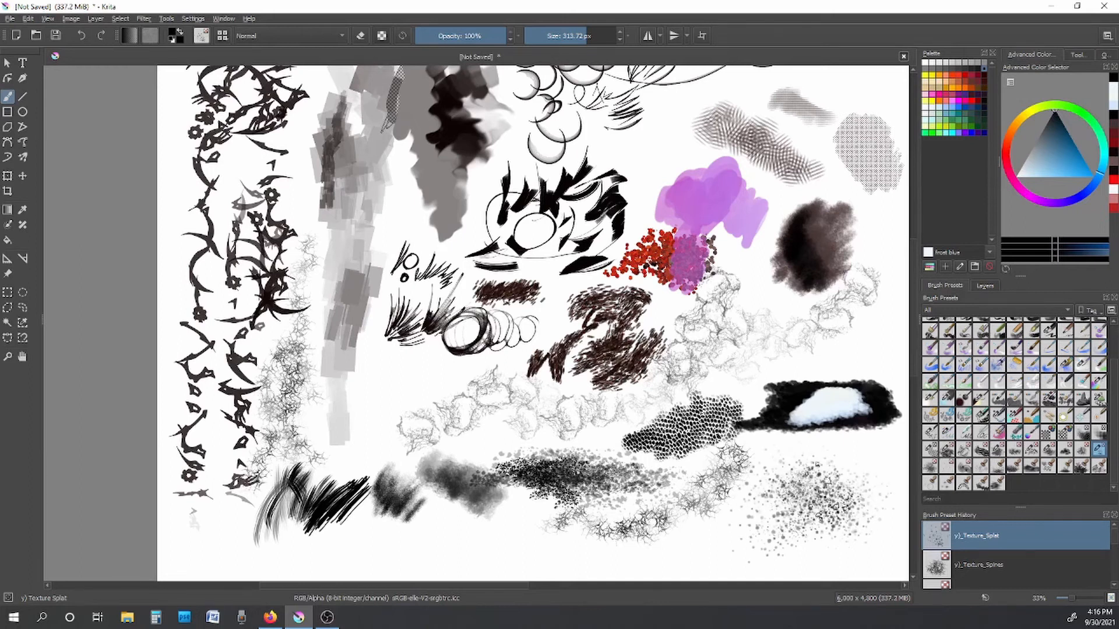
# Step: Add a new paint layer and hide Paint Layer 2 to get a blank canvas
pyautogui.click(96, 19)
pyautogui.moveTo(125, 69)
pyautogui.click(304, 69)
pyautogui.click(991, 287)
pyautogui.click(929, 359)
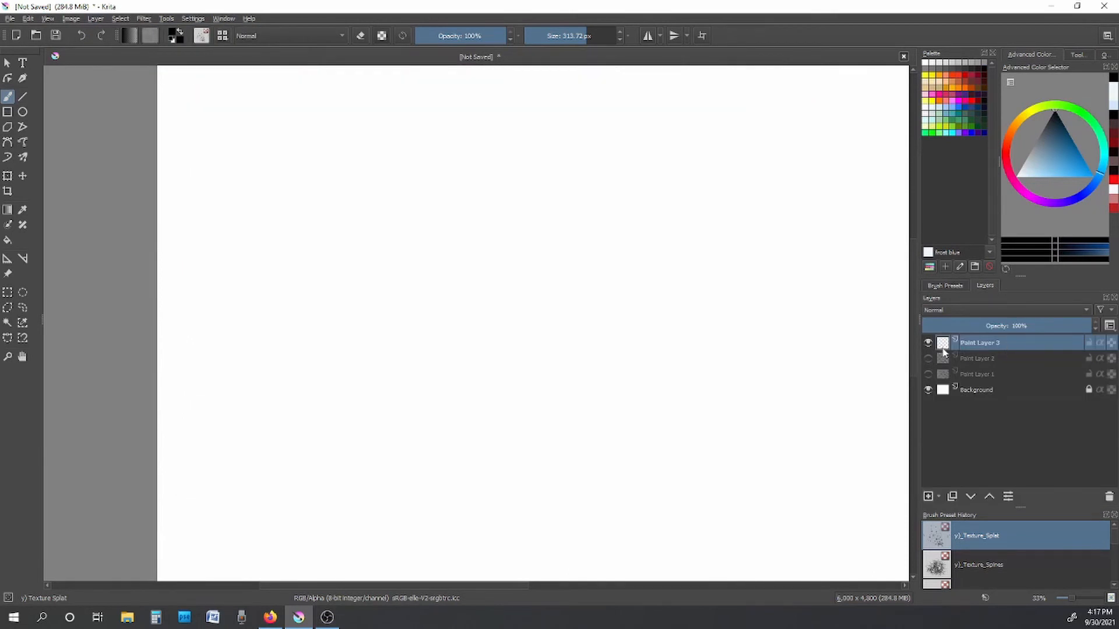
# Step: Paint a tall black Texture Spray patch in the canvas's upper-left area and darken its core with a smaller brush
pyautogui.click(946, 285)
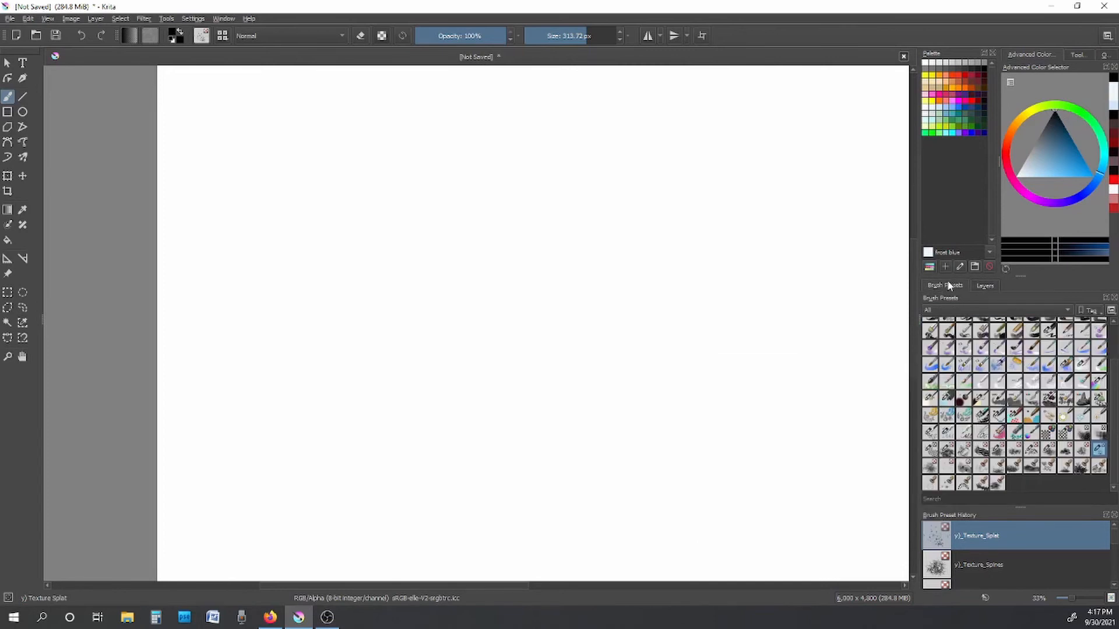
pyautogui.click(930, 466)
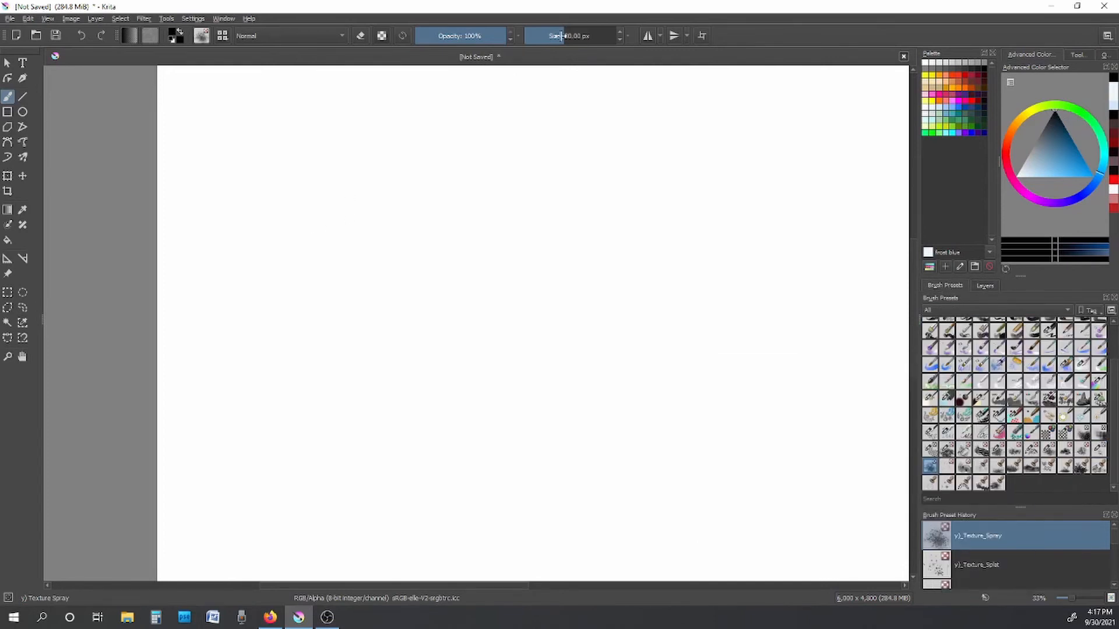
pyautogui.moveTo(258, 106)
pyautogui.mouseDown()
pyautogui.moveTo(204, 195)
pyautogui.moveTo(311, 93)
pyautogui.moveTo(199, 275)
pyautogui.moveTo(281, 87)
pyautogui.moveTo(210, 126)
pyautogui.mouseUp()
pyautogui.moveTo(219, 180); pyautogui.dragTo(216, 201)
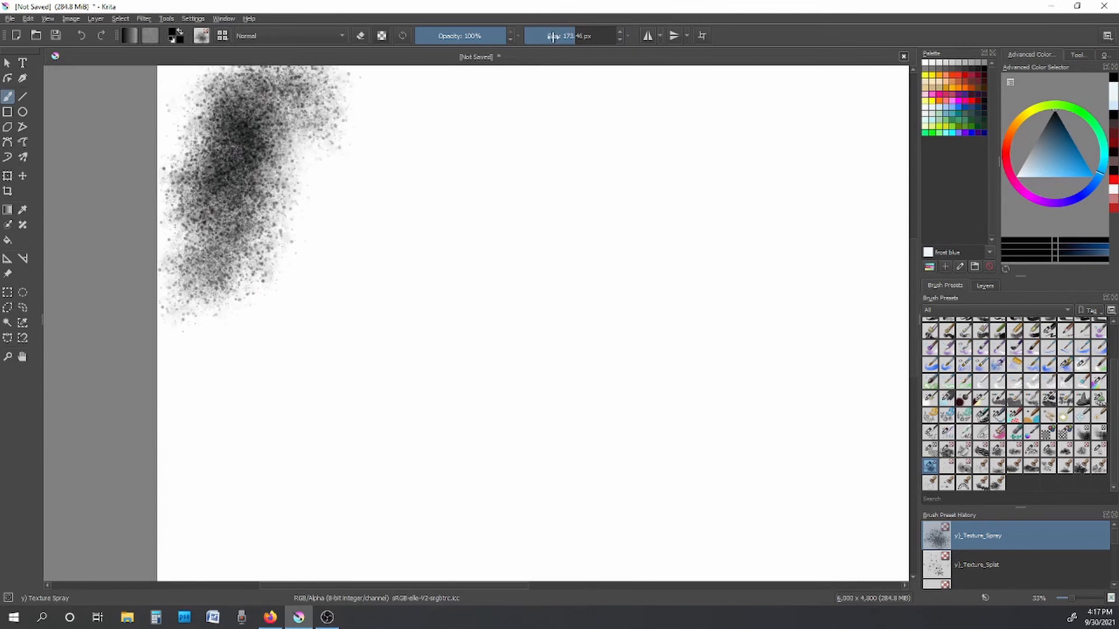
pyautogui.click(560, 35)
pyautogui.moveTo(265, 109)
pyautogui.mouseDown()
pyautogui.moveTo(239, 135)
pyautogui.moveTo(233, 182)
pyautogui.moveTo(224, 151)
pyautogui.moveTo(207, 220)
pyautogui.moveTo(253, 116)
pyautogui.moveTo(220, 251)
pyautogui.moveTo(196, 290)
pyautogui.mouseUp()
# Step: Widen and darken the black patch with more Texture Spray strokes, enlarging the brush to about 192 px
pyautogui.click(947, 467)
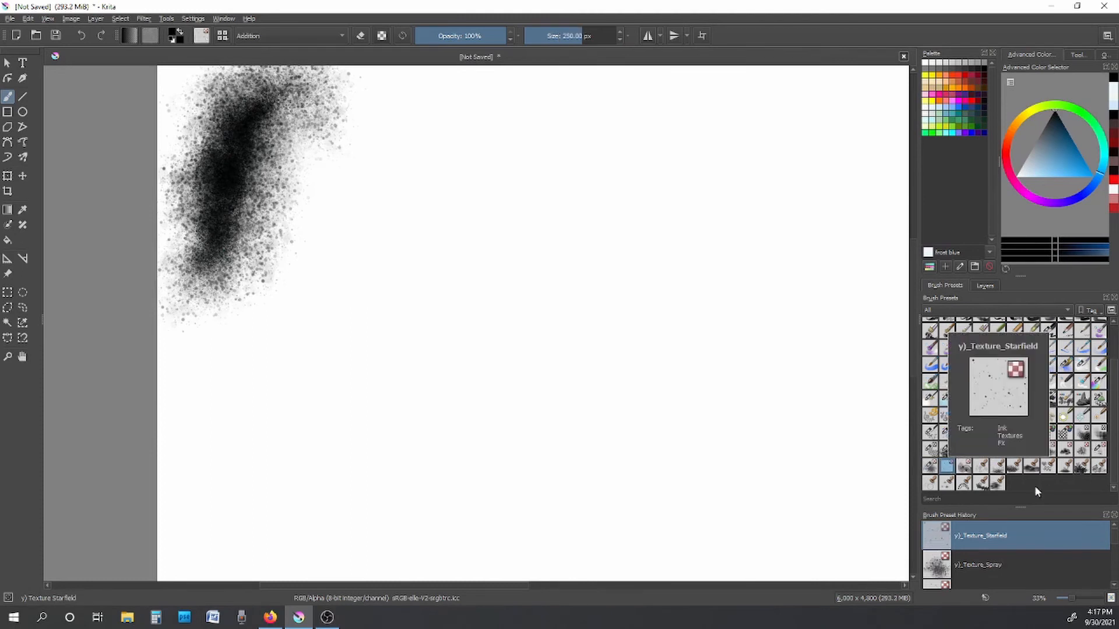
pyautogui.click(1022, 559)
pyautogui.moveTo(298, 124)
pyautogui.mouseDown()
pyautogui.moveTo(280, 108)
pyautogui.moveTo(286, 137)
pyautogui.moveTo(255, 154)
pyautogui.mouseUp()
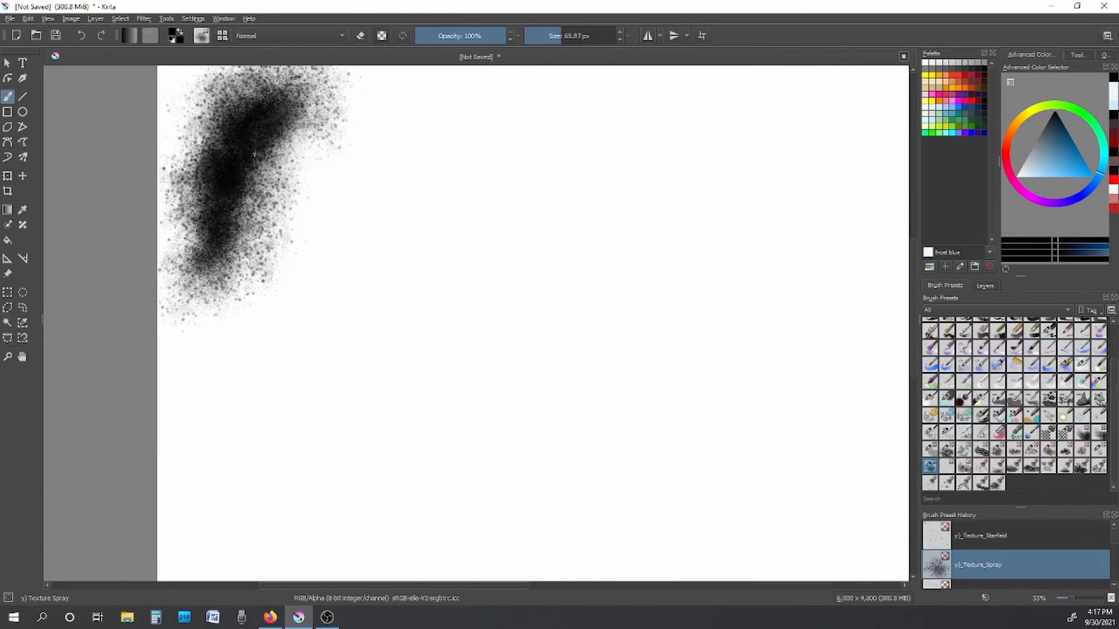
pyautogui.moveTo(558, 37); pyautogui.dragTo(577, 36)
pyautogui.moveTo(294, 126)
pyautogui.mouseDown()
pyautogui.moveTo(262, 153)
pyautogui.moveTo(303, 152)
pyautogui.moveTo(257, 251)
pyautogui.moveTo(242, 219)
pyautogui.moveTo(180, 280)
pyautogui.moveTo(175, 262)
pyautogui.mouseUp()
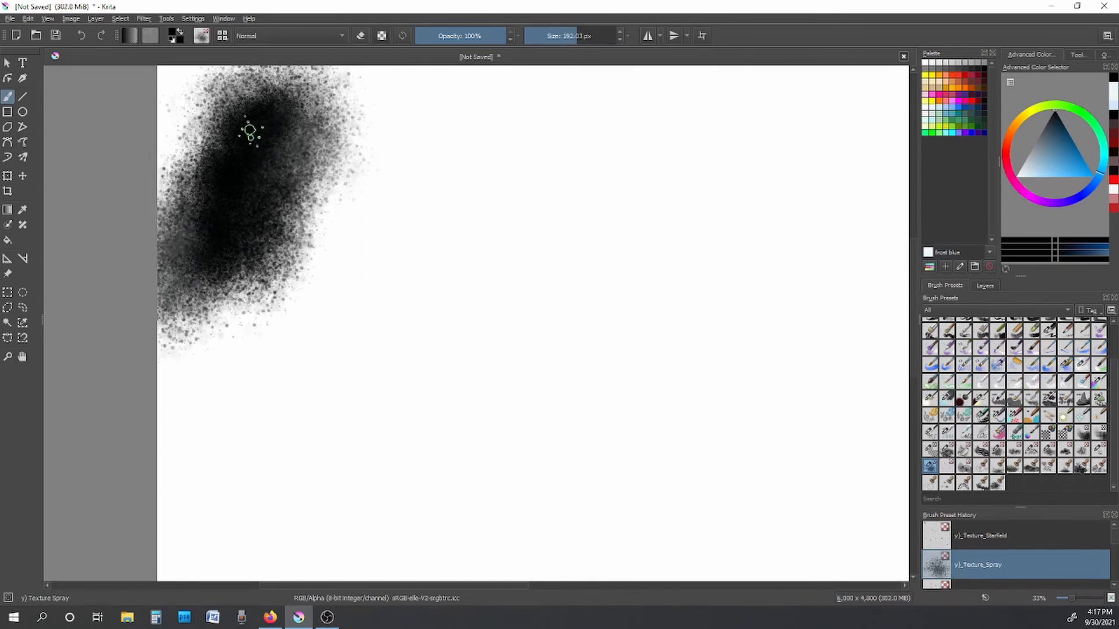
pyautogui.moveTo(250, 131)
pyautogui.mouseDown()
pyautogui.moveTo(209, 167)
pyautogui.moveTo(207, 144)
pyautogui.moveTo(179, 230)
pyautogui.moveTo(188, 255)
pyautogui.moveTo(192, 202)
pyautogui.moveTo(290, 109)
pyautogui.moveTo(262, 214)
pyautogui.moveTo(318, 70)
pyautogui.mouseUp()
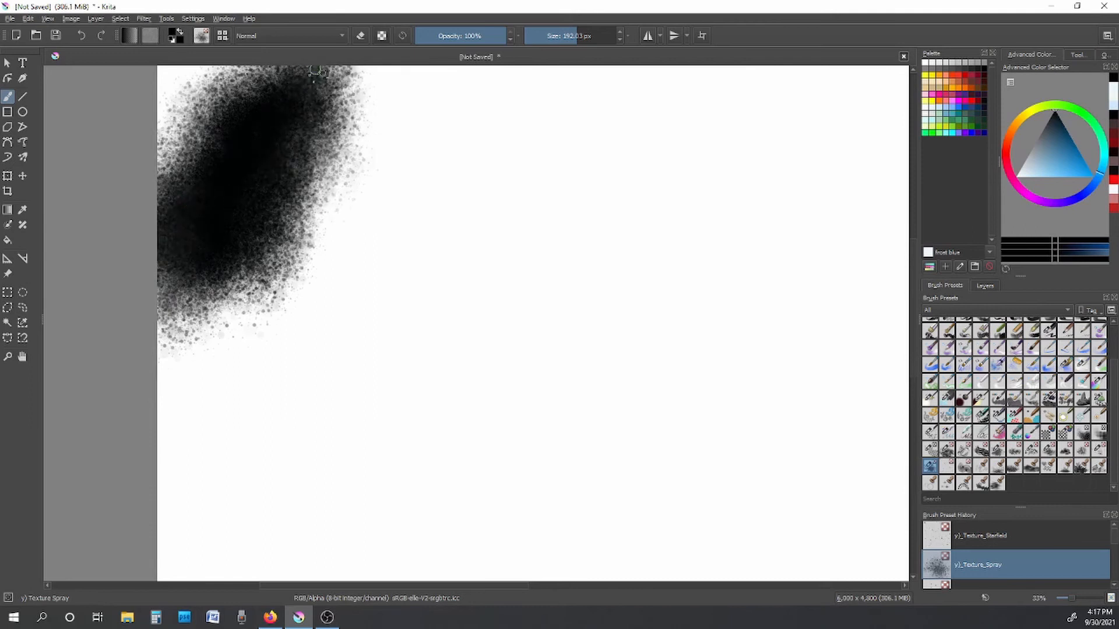
# Step: Scatter light blue Texture Starfield specks over the black spray patch at a brush size of 111 px
pyautogui.click(1007, 537)
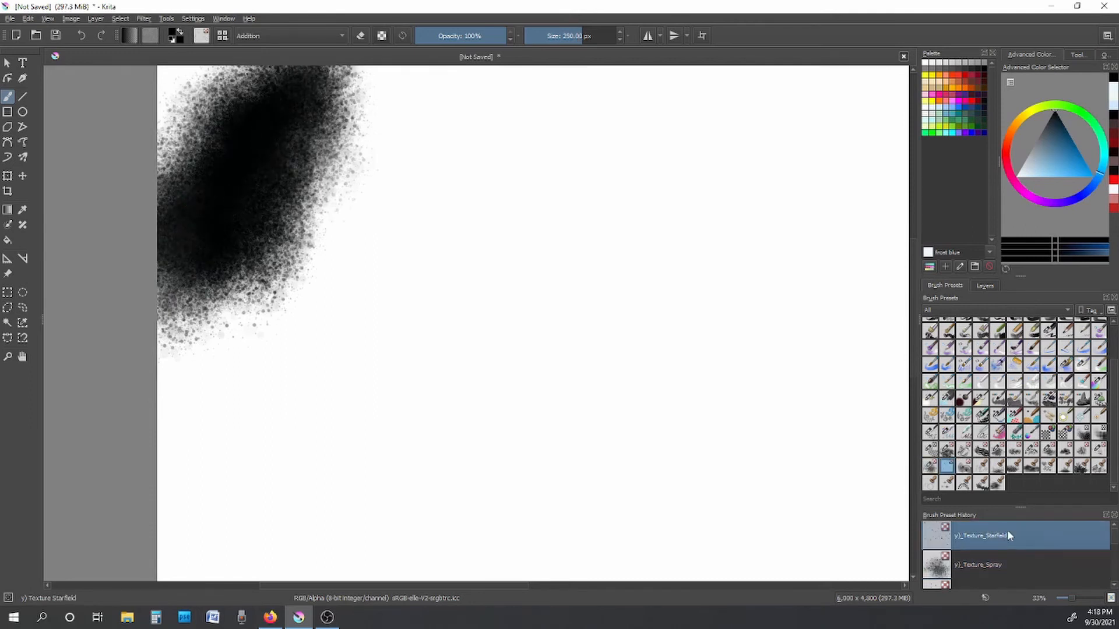
pyautogui.click(568, 39)
pyautogui.click(1038, 175)
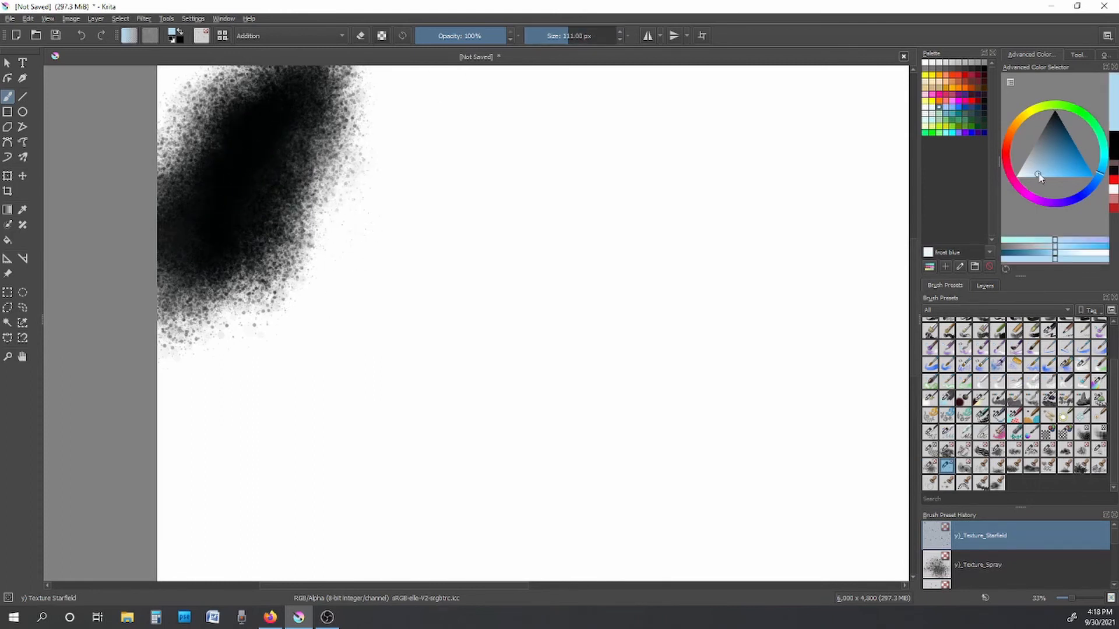
pyautogui.moveTo(239, 129)
pyautogui.mouseDown()
pyautogui.moveTo(250, 97)
pyautogui.moveTo(272, 97)
pyautogui.moveTo(236, 161)
pyautogui.moveTo(228, 234)
pyautogui.mouseUp()
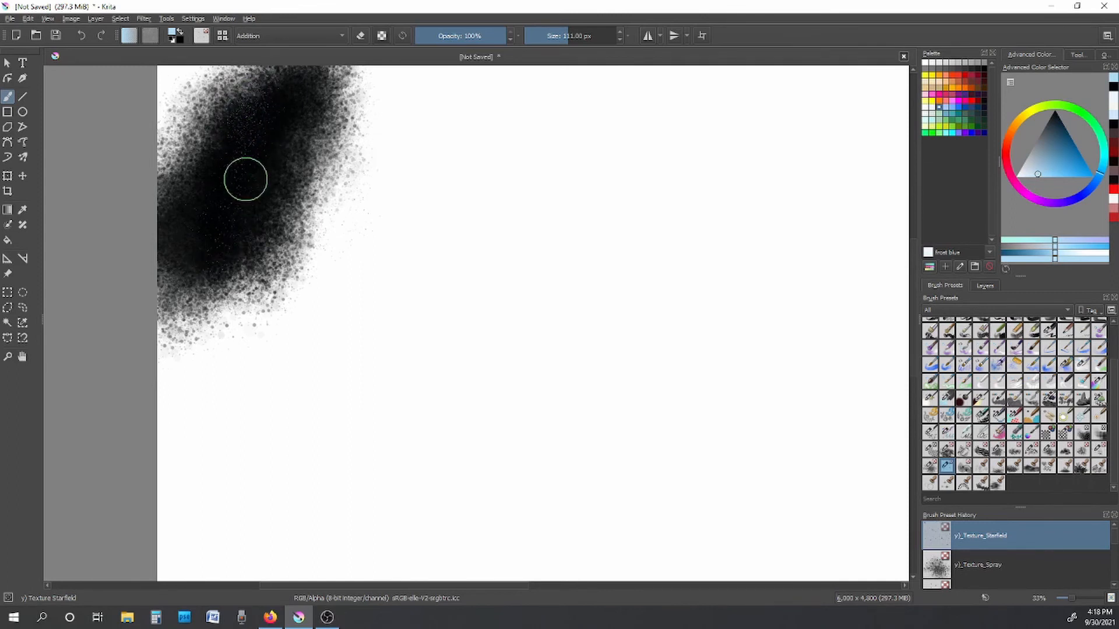
# Step: Add more Texture Starfield specks to the black patch in pale yellow and off-white
pyautogui.scroll(3, 246, 179)
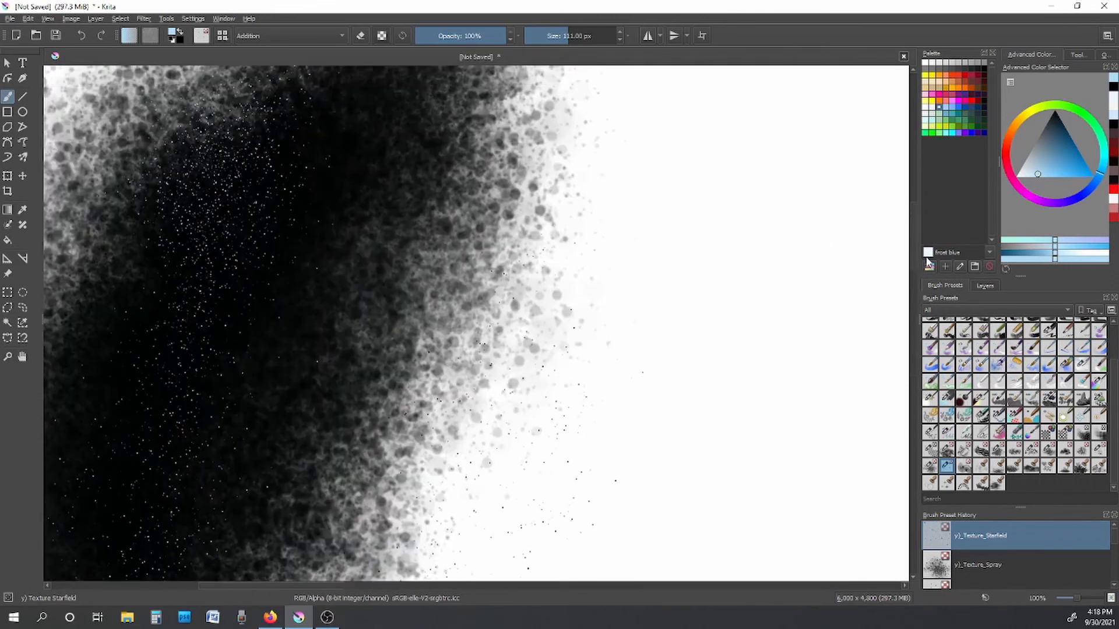
pyautogui.click(1030, 122)
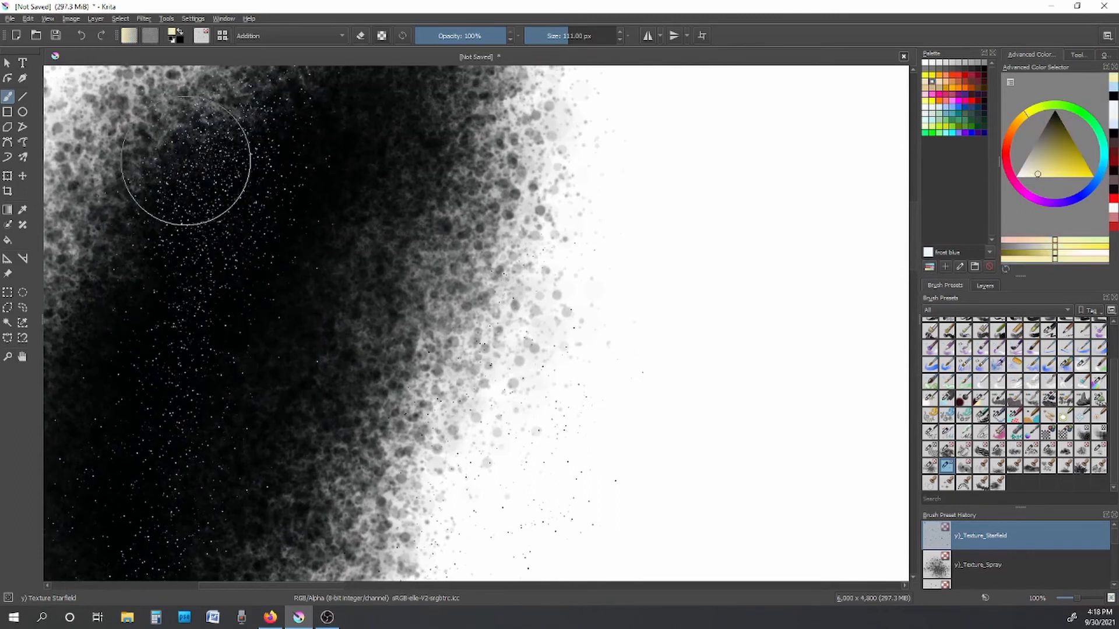
pyautogui.click(925, 114)
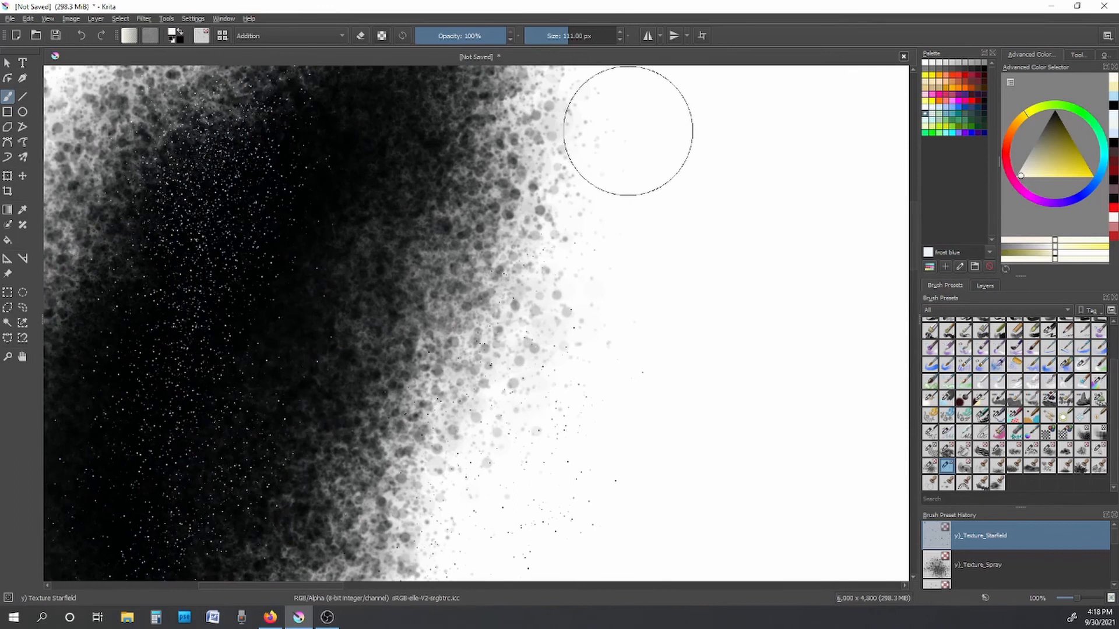
# Step: Paint several near-vertical dark brown Texture Wood Fiber strokes to the right of the black patch at 18 px
pyautogui.press('-')
pyautogui.press('-')
pyautogui.press('-')
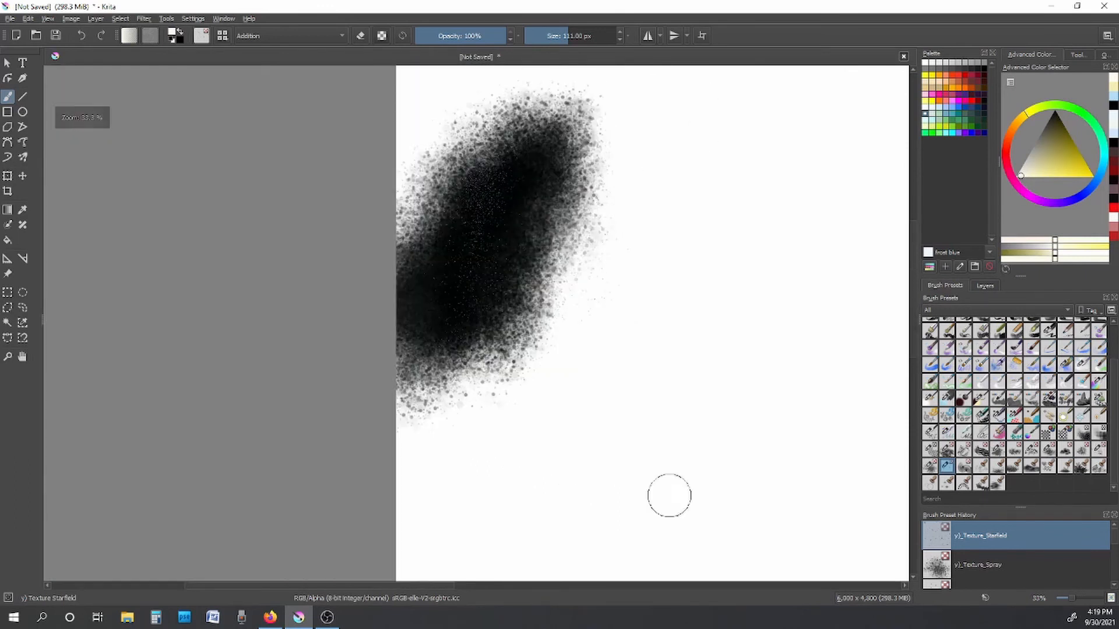
pyautogui.moveTo(412, 586); pyautogui.dragTo(519, 585)
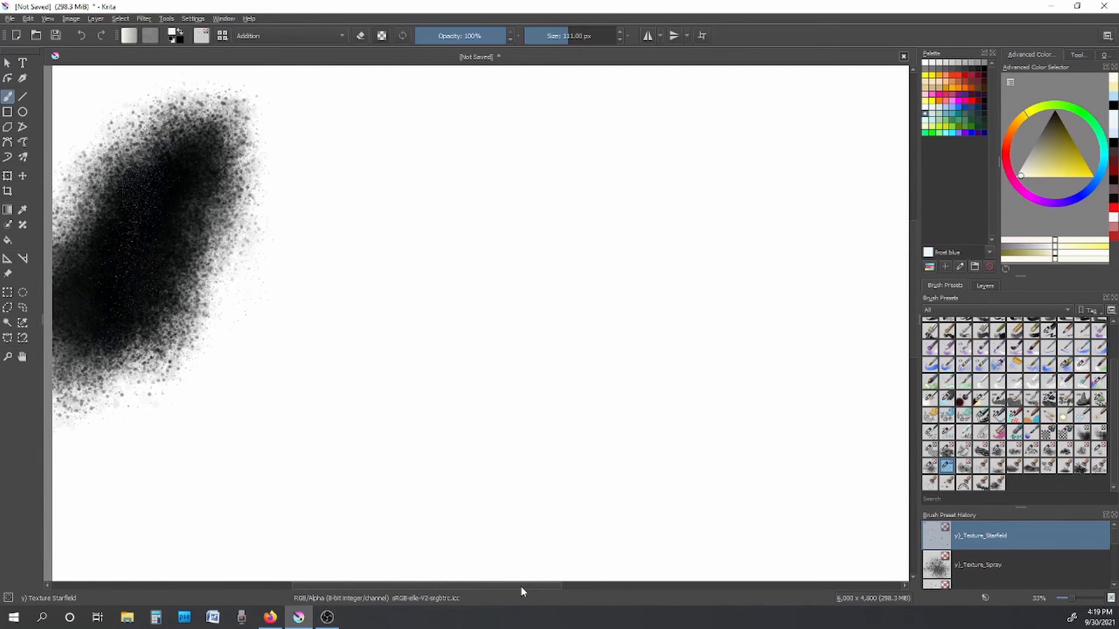
pyautogui.click(965, 466)
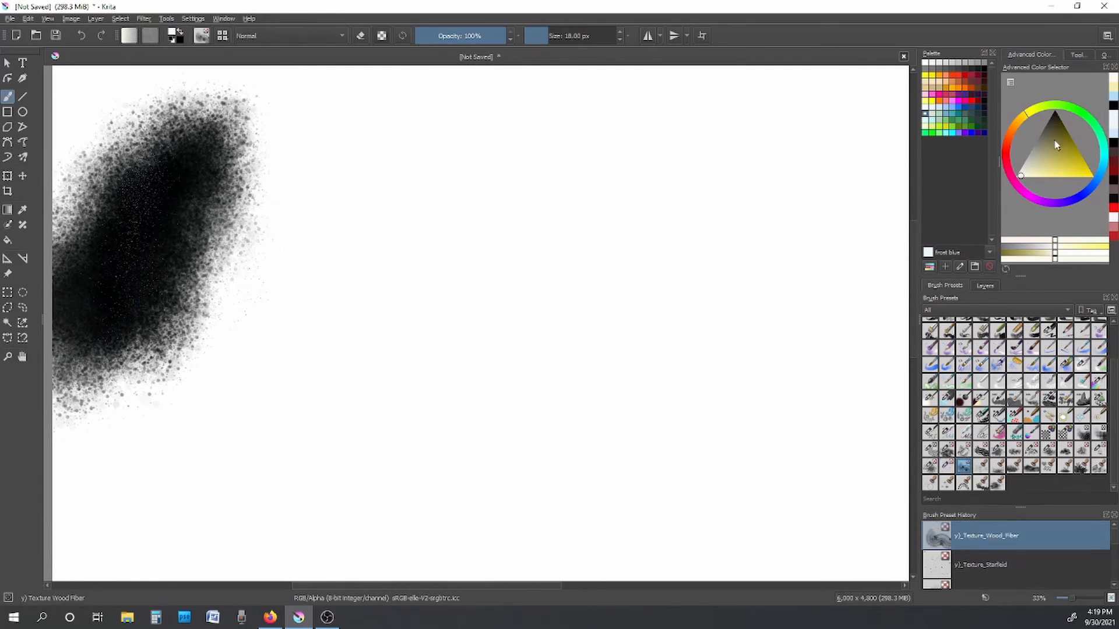
pyautogui.click(971, 81)
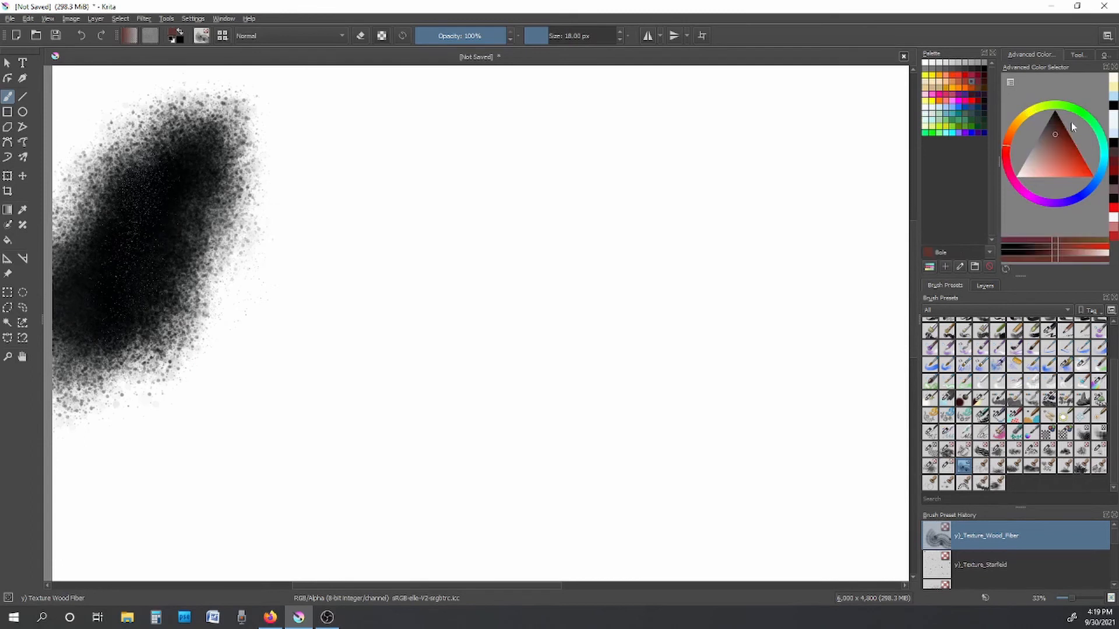
pyautogui.click(1010, 137)
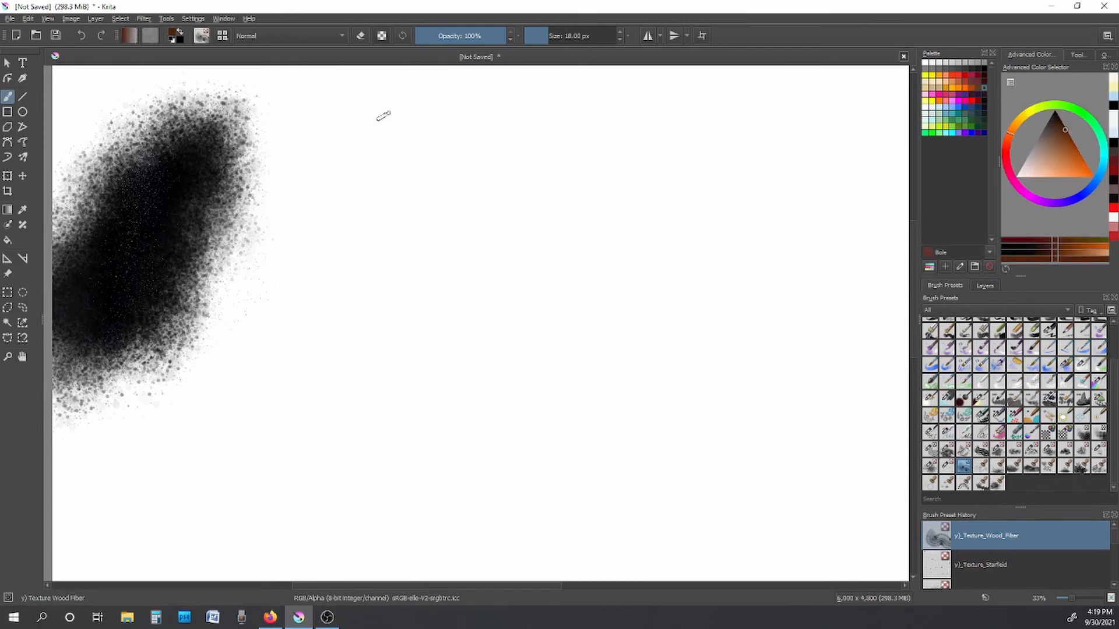
pyautogui.moveTo(342, 119)
pyautogui.mouseDown()
pyautogui.moveTo(330, 258)
pyautogui.moveTo(353, 132)
pyautogui.moveTo(339, 227)
pyautogui.mouseUp()
pyautogui.moveTo(360, 175); pyautogui.dragTo(341, 245)
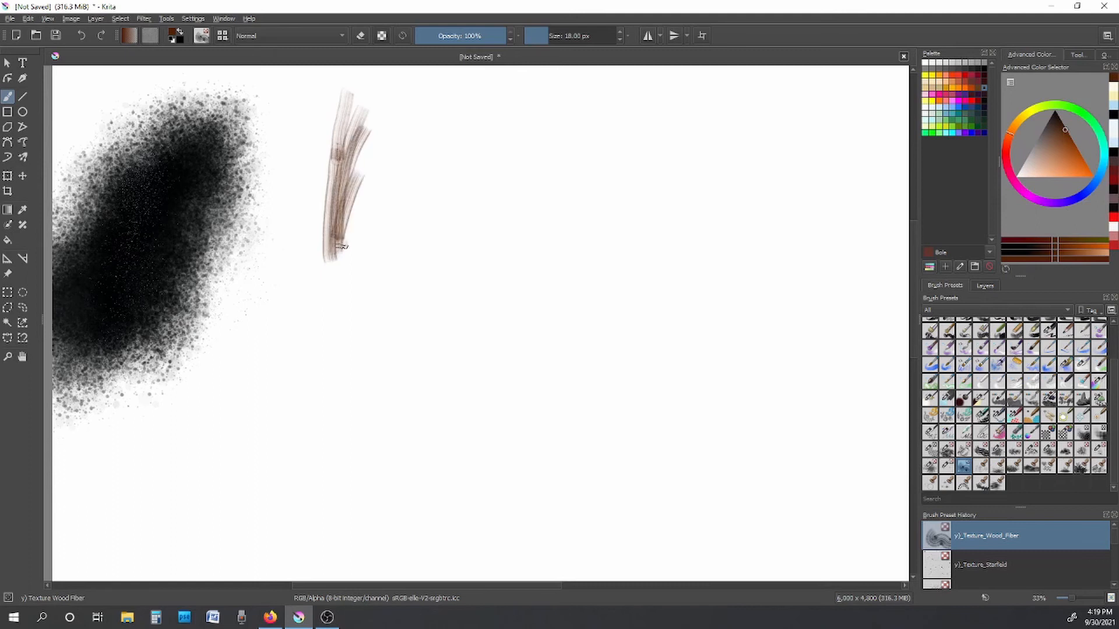
# Step: Add more dark brown Texture Wood Fiber strokes at 18 px, extending the grain toward the black patch with long near-vertical strokes
pyautogui.moveTo(361, 202)
pyautogui.mouseDown()
pyautogui.moveTo(346, 248)
pyautogui.moveTo(362, 229)
pyautogui.mouseUp()
pyautogui.moveTo(330, 192); pyautogui.dragTo(318, 332)
pyautogui.moveTo(318, 333); pyautogui.dragTo(316, 93)
pyautogui.moveTo(305, 169); pyautogui.dragTo(295, 339)
pyautogui.moveTo(296, 339); pyautogui.dragTo(291, 115)
pyautogui.moveTo(291, 115)
pyautogui.mouseDown()
pyautogui.moveTo(276, 361)
pyautogui.moveTo(273, 148)
pyautogui.moveTo(260, 243)
pyautogui.moveTo(282, 367)
pyautogui.moveTo(314, 215)
pyautogui.mouseUp()
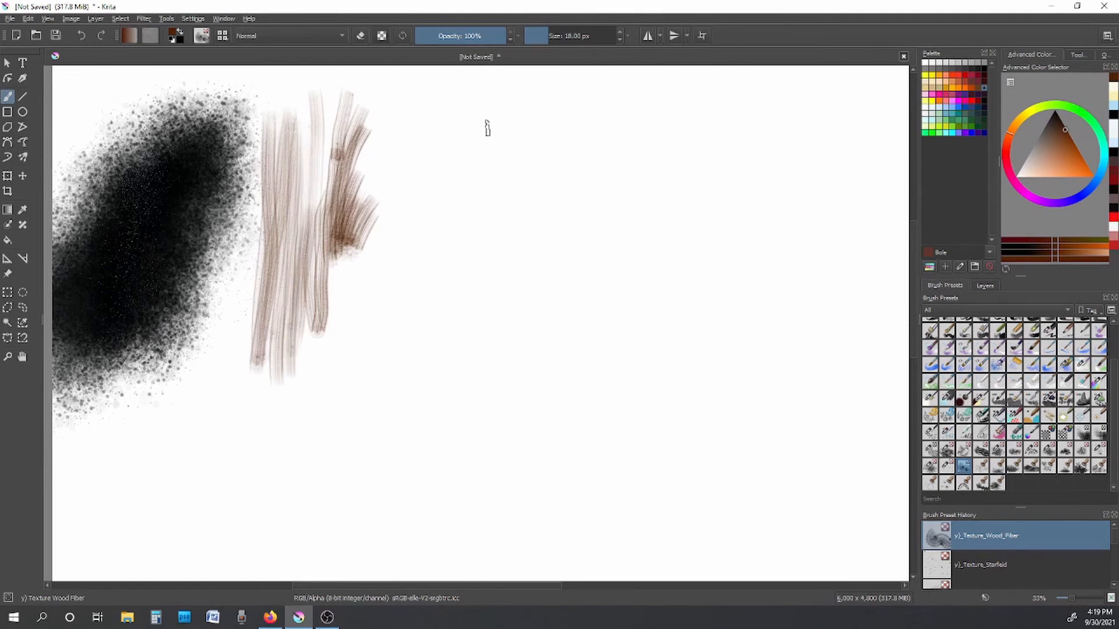
# Step: Try broad, curved Texture Wood Fiber strokes across the canvas at a brush size of about 116 px
pyautogui.click(568, 36)
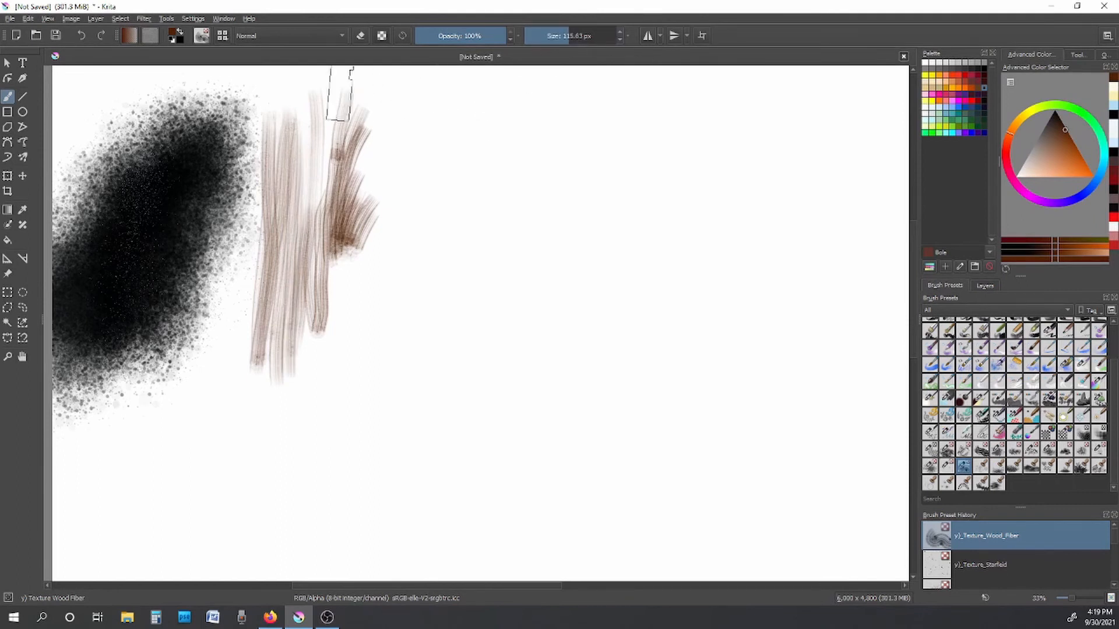
pyautogui.moveTo(344, 81)
pyautogui.mouseDown()
pyautogui.moveTo(392, 184)
pyautogui.moveTo(357, 349)
pyautogui.moveTo(355, 326)
pyautogui.moveTo(327, 363)
pyautogui.moveTo(273, 344)
pyautogui.moveTo(251, 416)
pyautogui.moveTo(216, 442)
pyautogui.moveTo(200, 510)
pyautogui.moveTo(328, 531)
pyautogui.mouseUp()
pyautogui.moveTo(100, 536)
pyautogui.mouseDown()
pyautogui.moveTo(175, 338)
pyautogui.moveTo(319, 166)
pyautogui.mouseUp()
pyautogui.moveTo(333, 585); pyautogui.dragTo(297, 585)
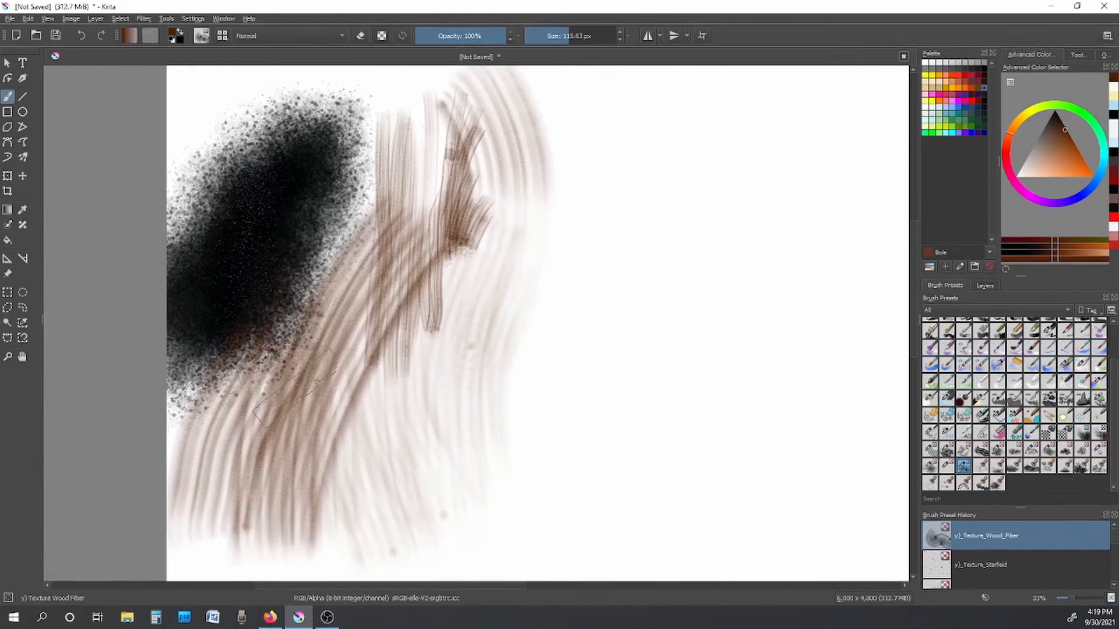
# Step: Undo the broad Texture Wood Fiber strokes one by one, keeping the narrow 18 px strokes
pyautogui.click(29, 18)
pyautogui.click(33, 29)
pyautogui.click(29, 18)
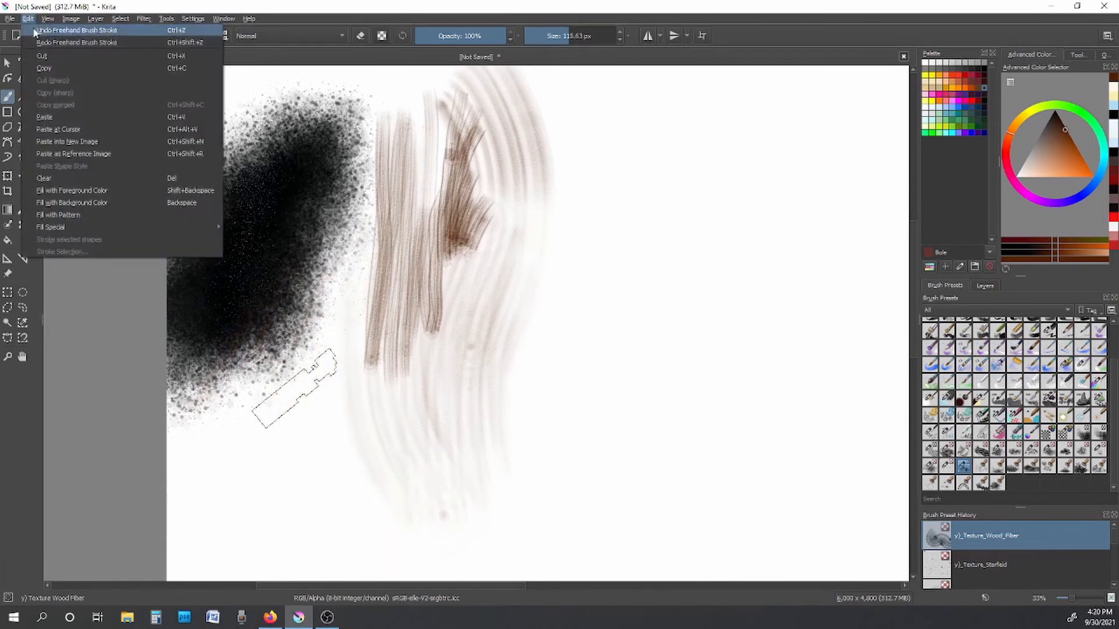
pyautogui.click(33, 29)
pyautogui.click(29, 18)
pyautogui.click(33, 30)
pyautogui.click(29, 18)
pyautogui.click(33, 29)
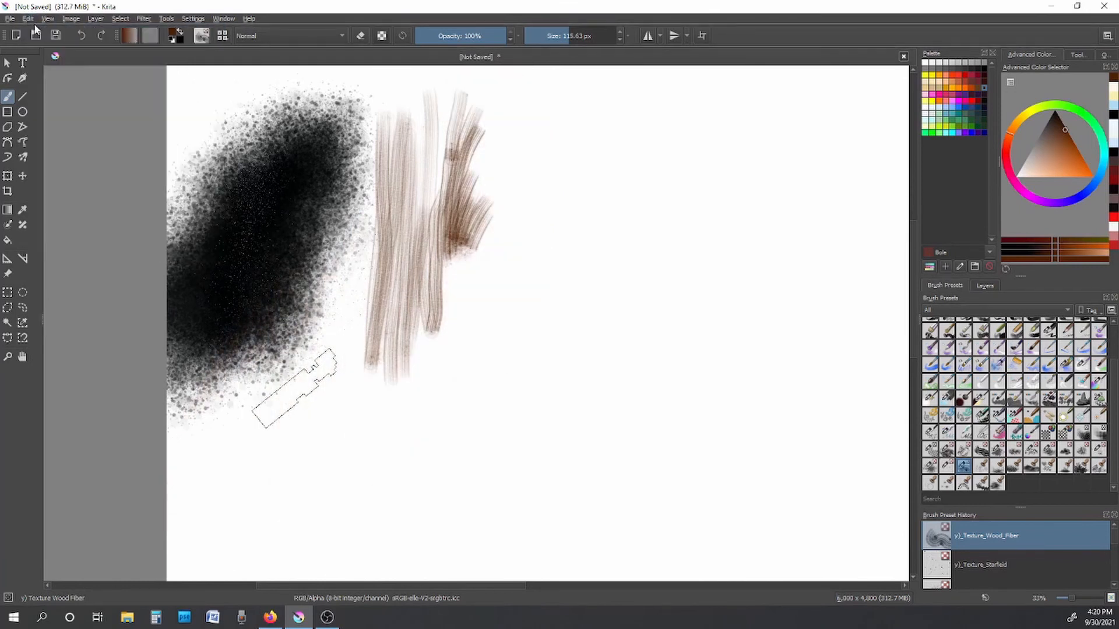
pyautogui.click(28, 18)
pyautogui.click(28, 20)
pyautogui.press('Tab')
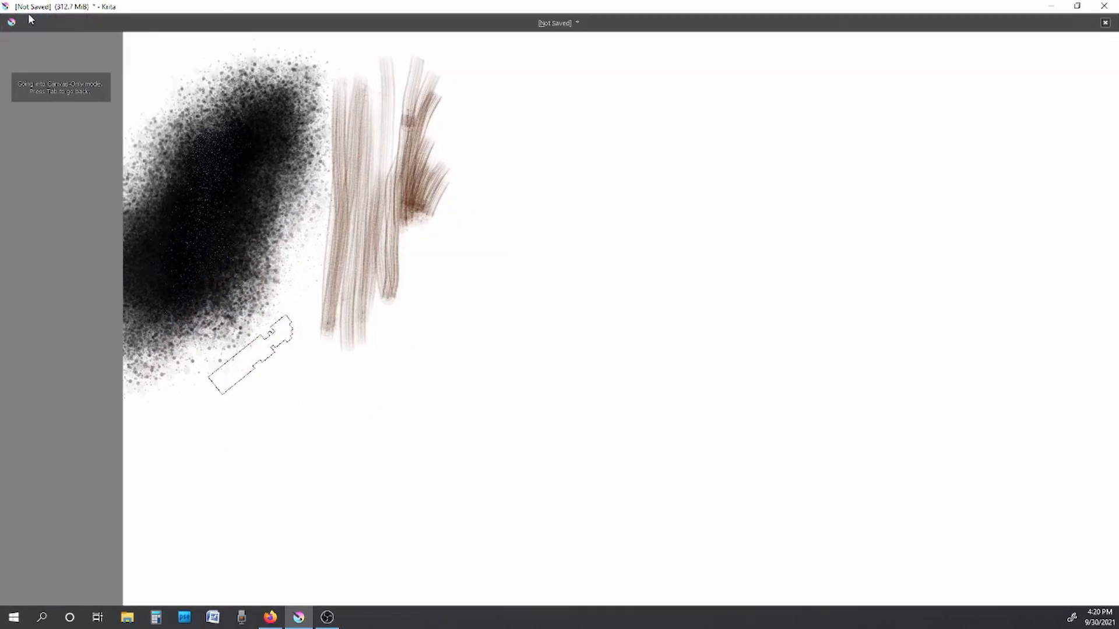
pyautogui.click(1106, 23)
pyautogui.click(611, 322)
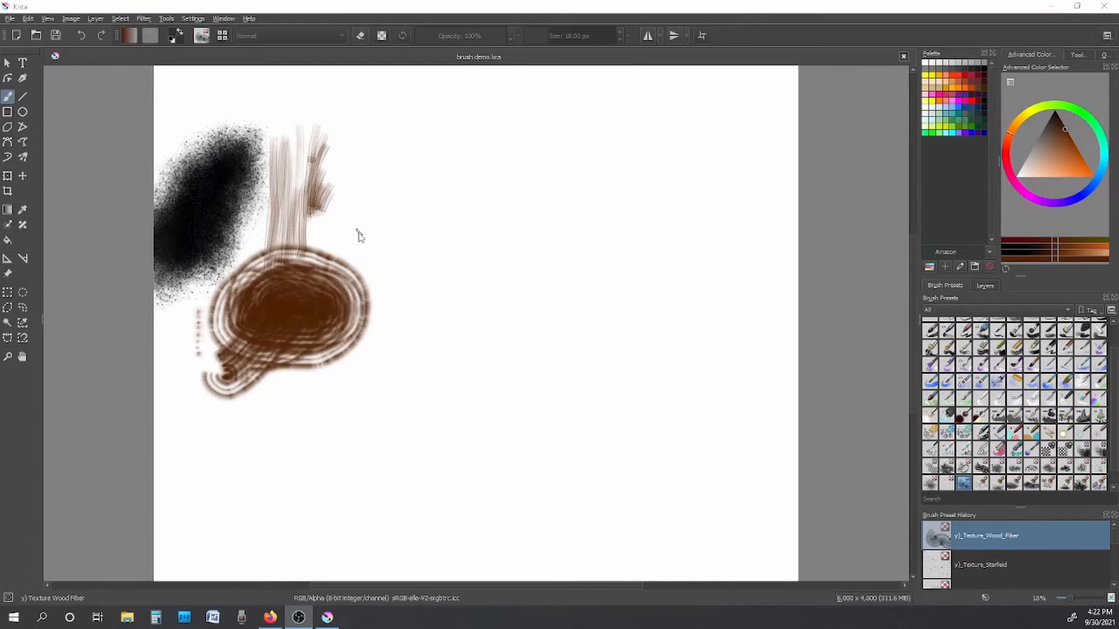
# Step: Paint RGB Cyan circles with the Stamp Bokeh preset to the right of the wood fiber strokes
pyautogui.moveTo(358, 234); pyautogui.dragTo(377, 190)
pyautogui.scroll(-1, 985, 466)
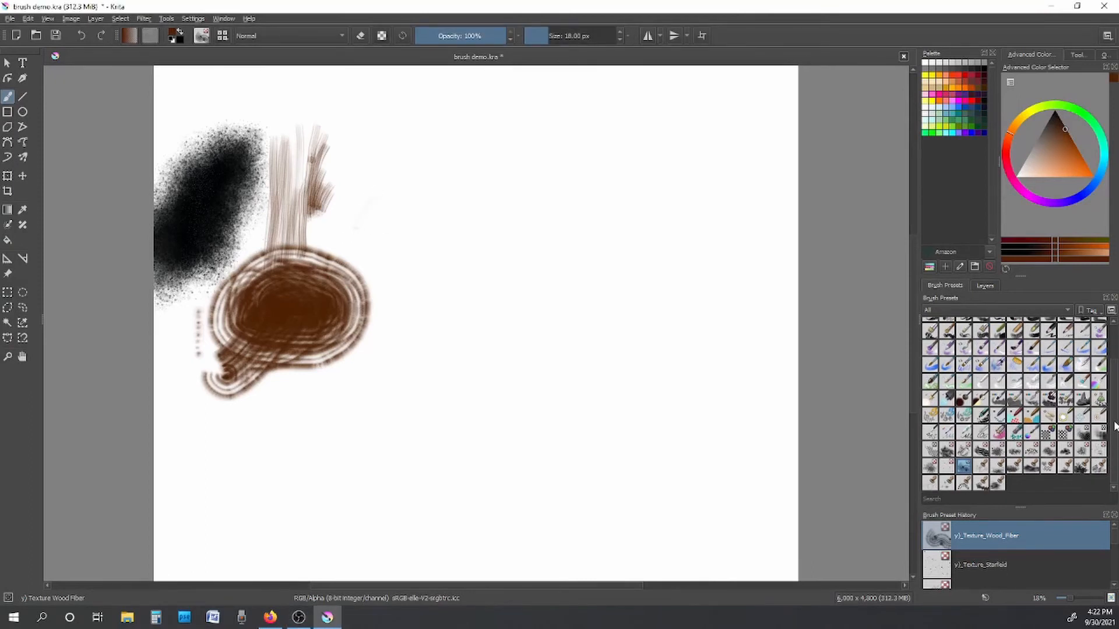
pyautogui.click(983, 468)
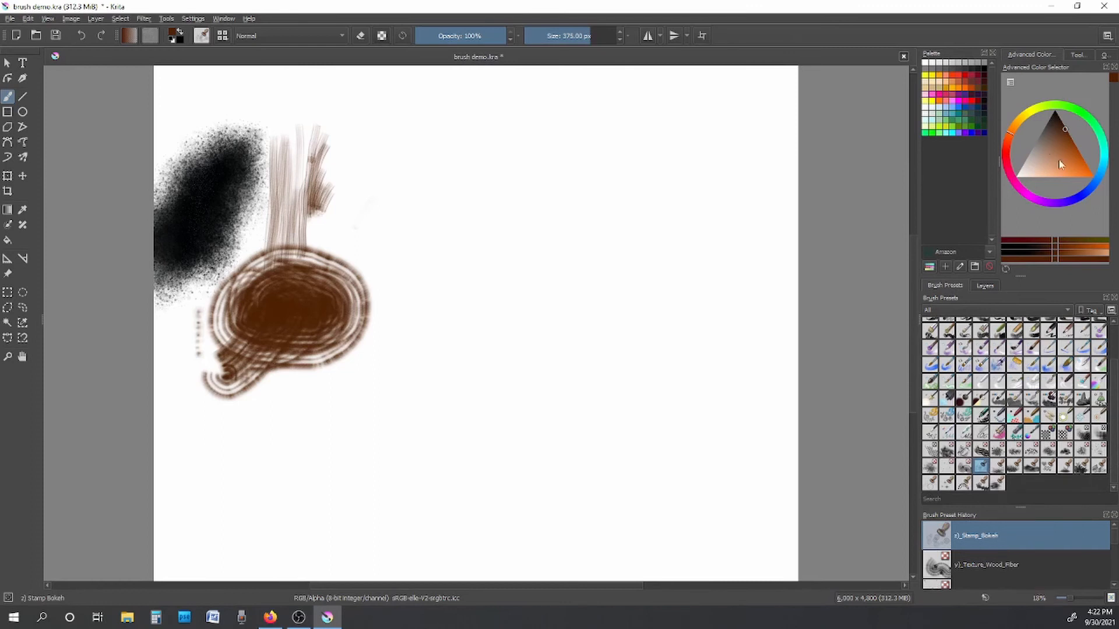
pyautogui.click(1089, 172)
pyautogui.click(954, 127)
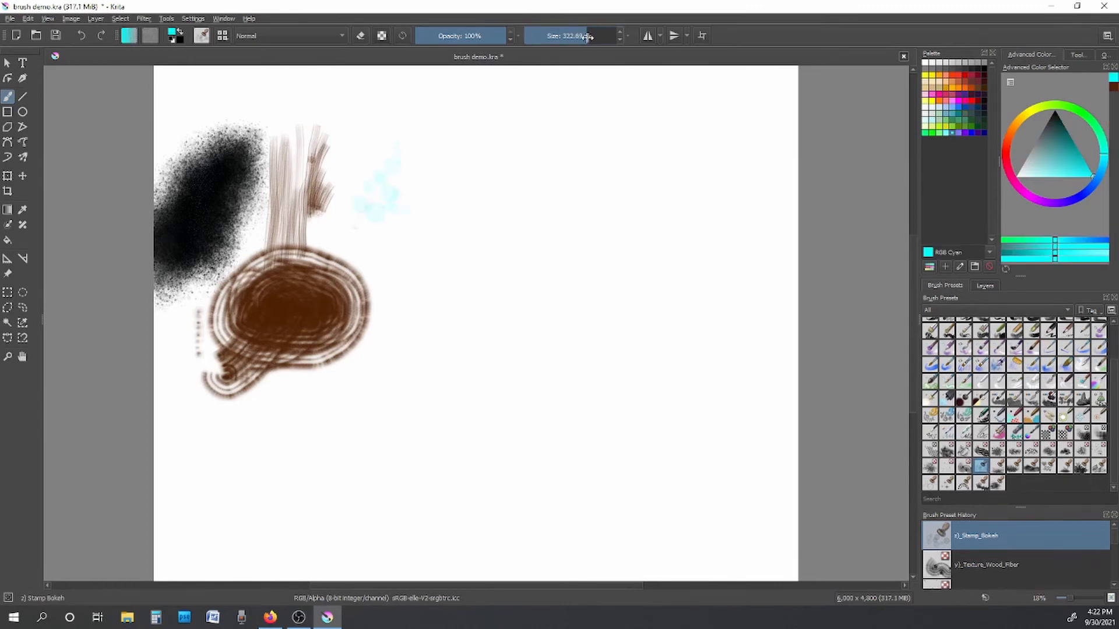
# Step: Add RGB Blue Stamp Bokeh circles over and around the cyan ones at about 332 px
pyautogui.click(965, 132)
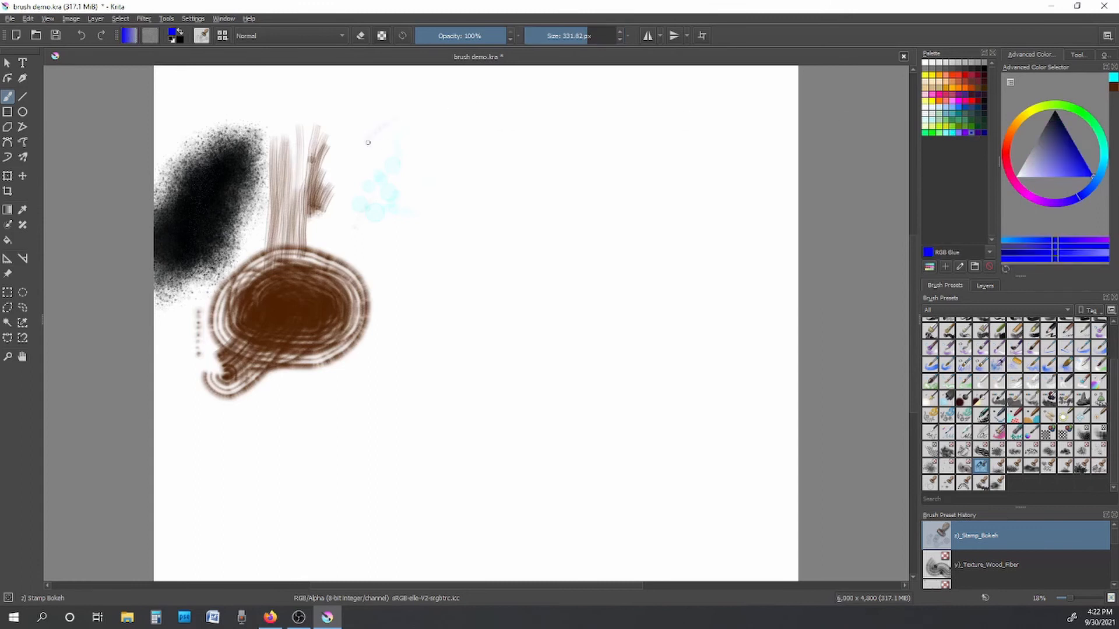
pyautogui.moveTo(408, 211)
pyautogui.mouseDown()
pyautogui.moveTo(413, 255)
pyautogui.moveTo(395, 215)
pyautogui.moveTo(428, 277)
pyautogui.moveTo(429, 134)
pyautogui.moveTo(406, 91)
pyautogui.mouseUp()
pyautogui.moveTo(372, 240); pyautogui.dragTo(377, 206)
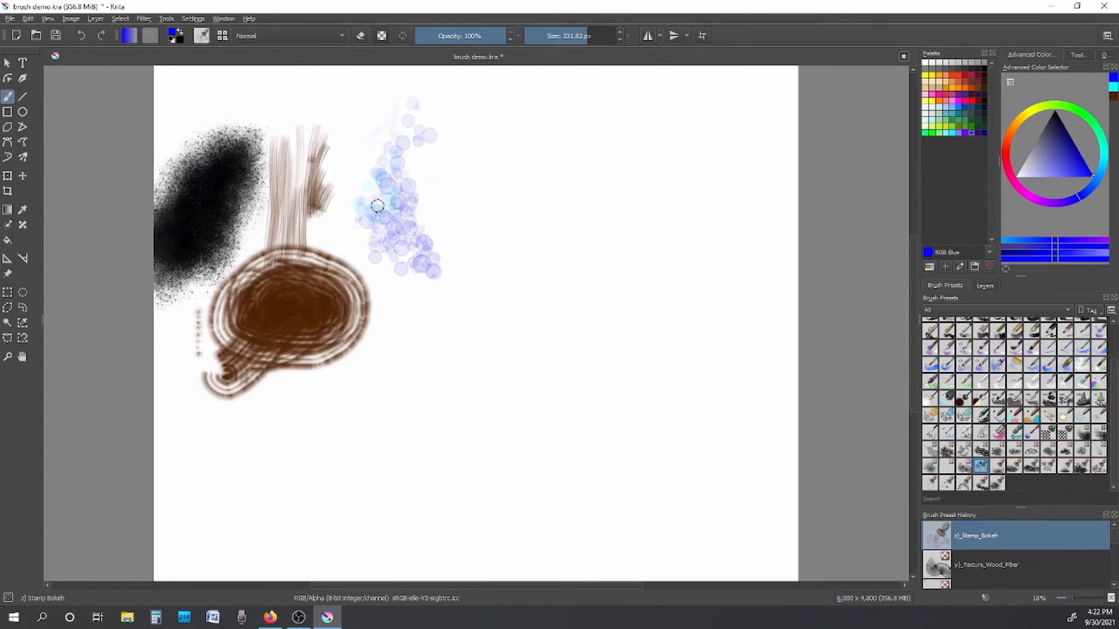
# Step: Spread Eminence purple Stamp Bokeh circles around and below the blue ones, enlarging the brush to about 490 px
pyautogui.click(969, 132)
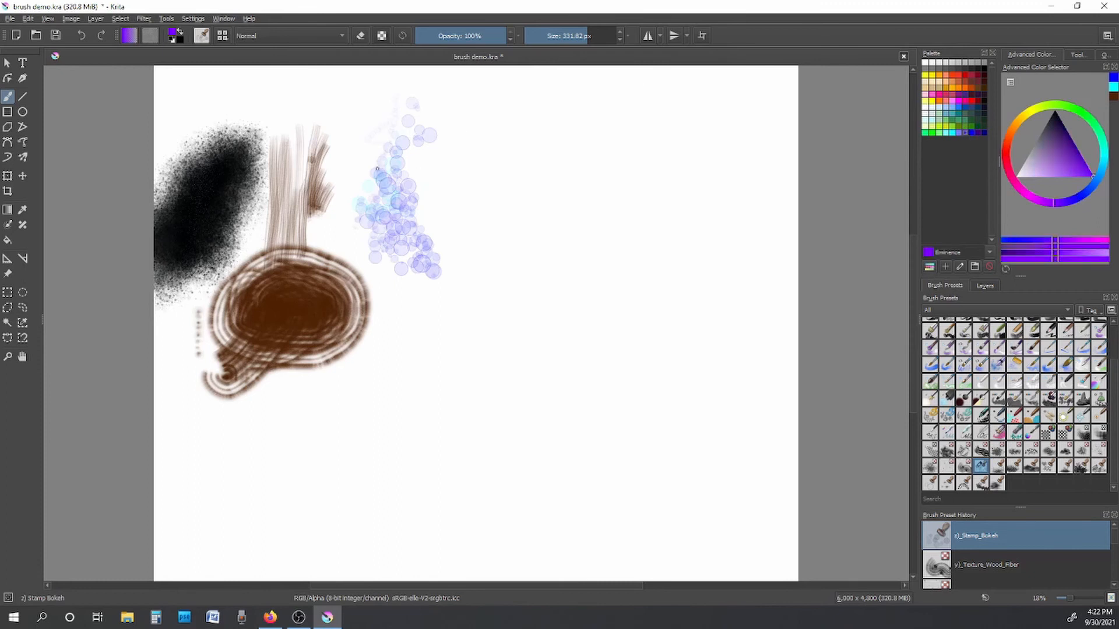
pyautogui.moveTo(376, 214)
pyautogui.mouseDown()
pyautogui.moveTo(384, 275)
pyautogui.moveTo(378, 107)
pyautogui.mouseUp()
pyautogui.click(595, 37)
pyautogui.moveTo(349, 166); pyautogui.dragTo(340, 231)
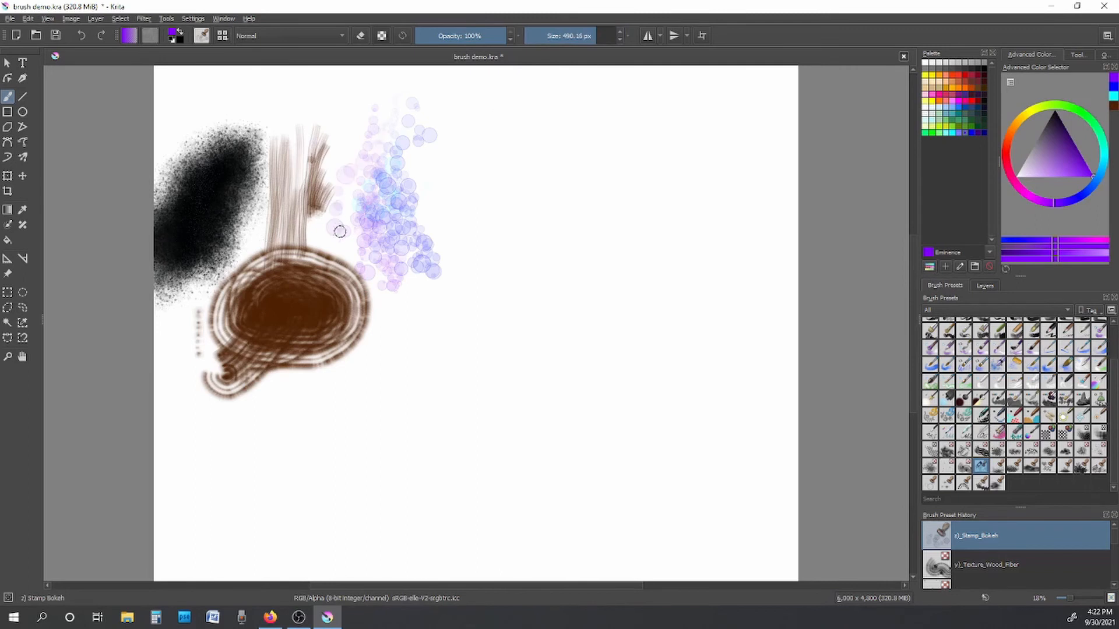
pyautogui.moveTo(414, 251)
pyautogui.mouseDown()
pyautogui.moveTo(419, 436)
pyautogui.moveTo(422, 285)
pyautogui.moveTo(440, 348)
pyautogui.moveTo(434, 285)
pyautogui.moveTo(424, 297)
pyautogui.moveTo(517, 278)
pyautogui.mouseUp()
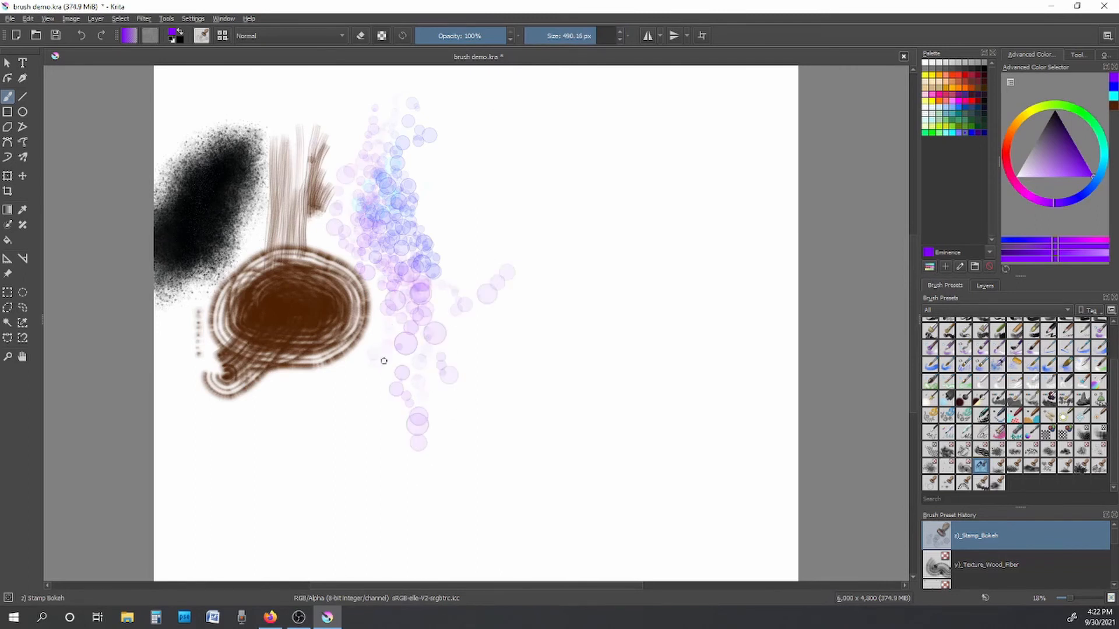
pyautogui.moveTo(384, 361)
pyautogui.mouseDown()
pyautogui.moveTo(456, 318)
pyautogui.moveTo(446, 279)
pyautogui.mouseUp()
pyautogui.moveTo(465, 197)
pyautogui.mouseDown()
pyautogui.moveTo(469, 231)
pyautogui.moveTo(444, 185)
pyautogui.moveTo(446, 283)
pyautogui.moveTo(474, 333)
pyautogui.moveTo(445, 425)
pyautogui.moveTo(465, 449)
pyautogui.mouseUp()
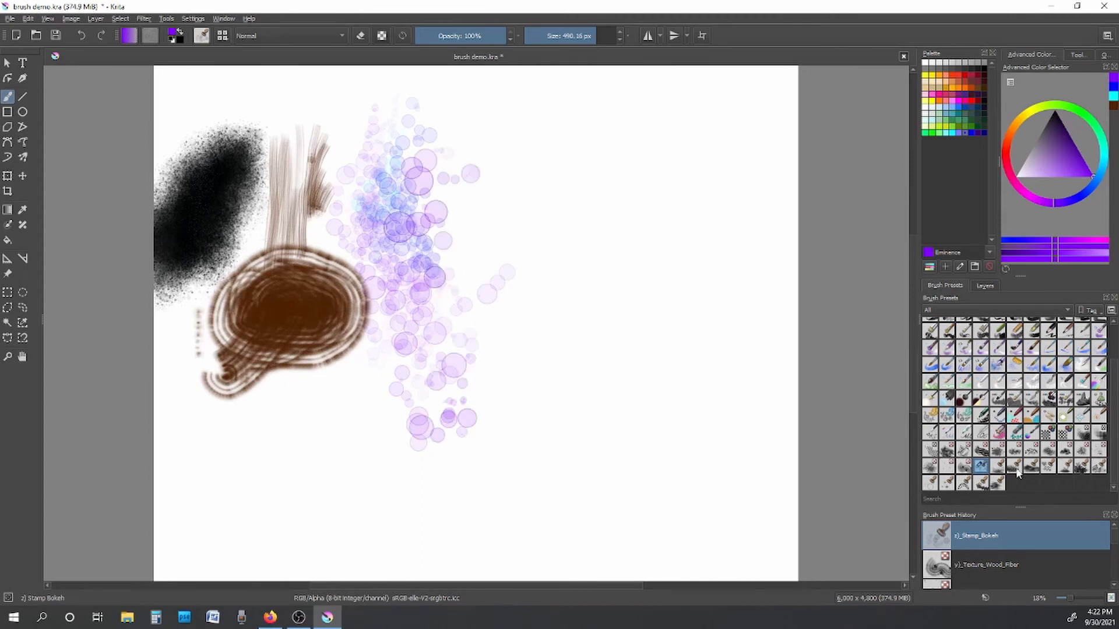
# Step: Paint two horizontal black bands with the Stamp Floor preset in the canvas's upper right area, the lower one shorter and lighter
pyautogui.click(996, 469)
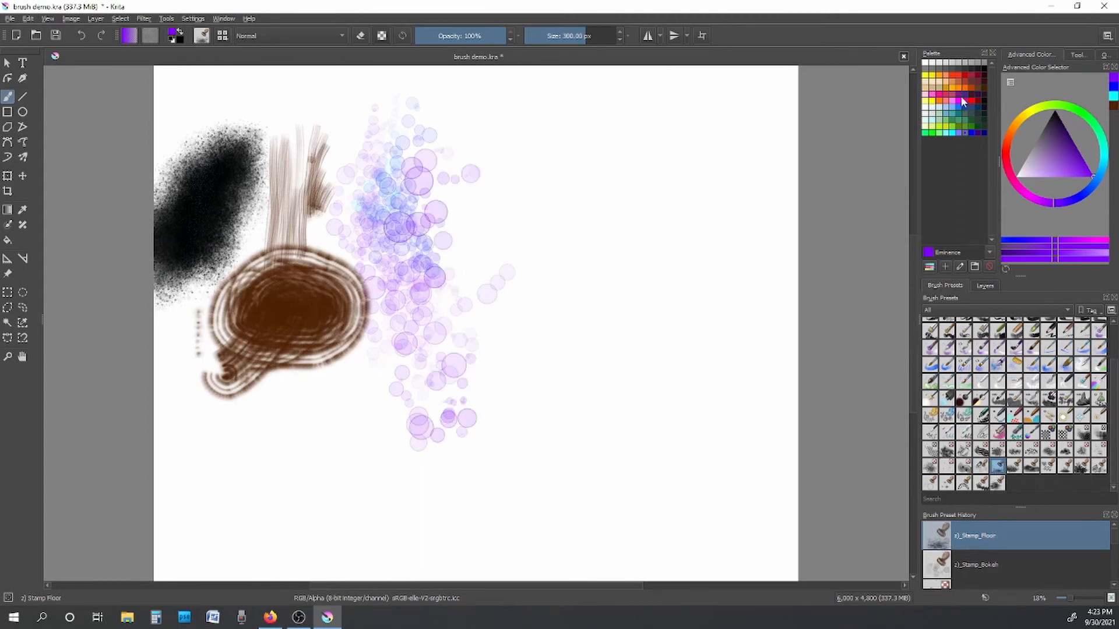
pyautogui.click(1055, 112)
pyautogui.moveTo(513, 123)
pyautogui.mouseDown()
pyautogui.moveTo(775, 118)
pyautogui.moveTo(596, 132)
pyautogui.moveTo(634, 120)
pyautogui.moveTo(643, 134)
pyautogui.moveTo(682, 103)
pyautogui.moveTo(700, 104)
pyautogui.moveTo(717, 131)
pyautogui.moveTo(604, 95)
pyautogui.moveTo(504, 131)
pyautogui.moveTo(748, 124)
pyautogui.mouseUp()
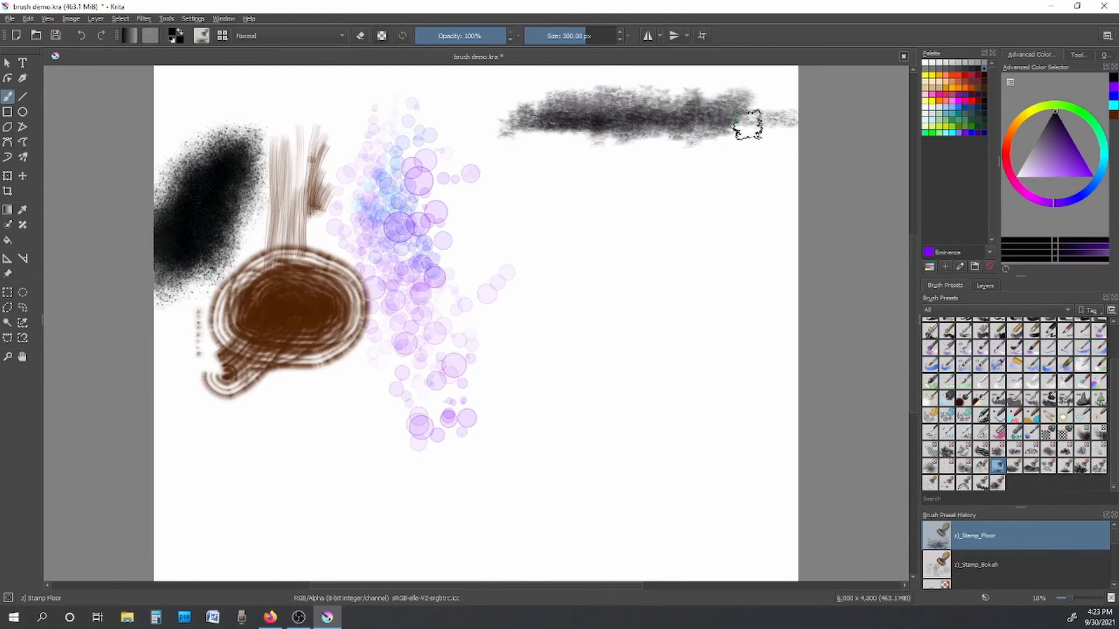
pyautogui.moveTo(629, 182)
pyautogui.mouseDown()
pyautogui.moveTo(726, 180)
pyautogui.moveTo(635, 192)
pyautogui.moveTo(547, 186)
pyautogui.moveTo(648, 171)
pyautogui.mouseUp()
# Step: Paint a row of dark green grass with the Stamp Grass preset below the black bands, enlarging the brush to about 514 px
pyautogui.click(1017, 466)
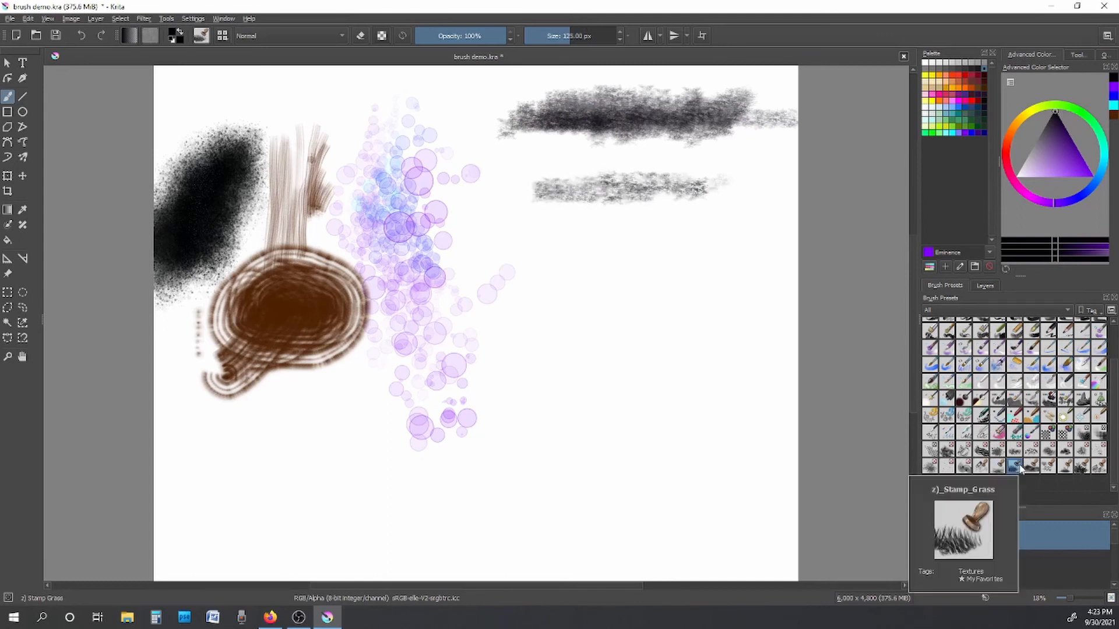
pyautogui.click(957, 129)
pyautogui.click(970, 120)
pyautogui.click(1070, 141)
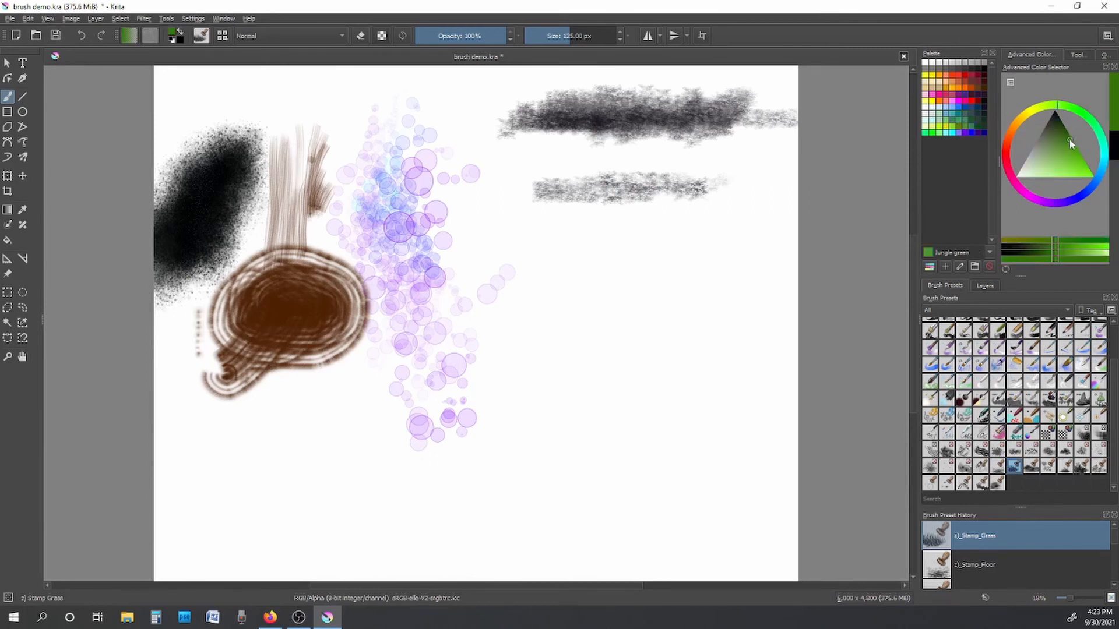
pyautogui.moveTo(1070, 140); pyautogui.dragTo(1063, 134)
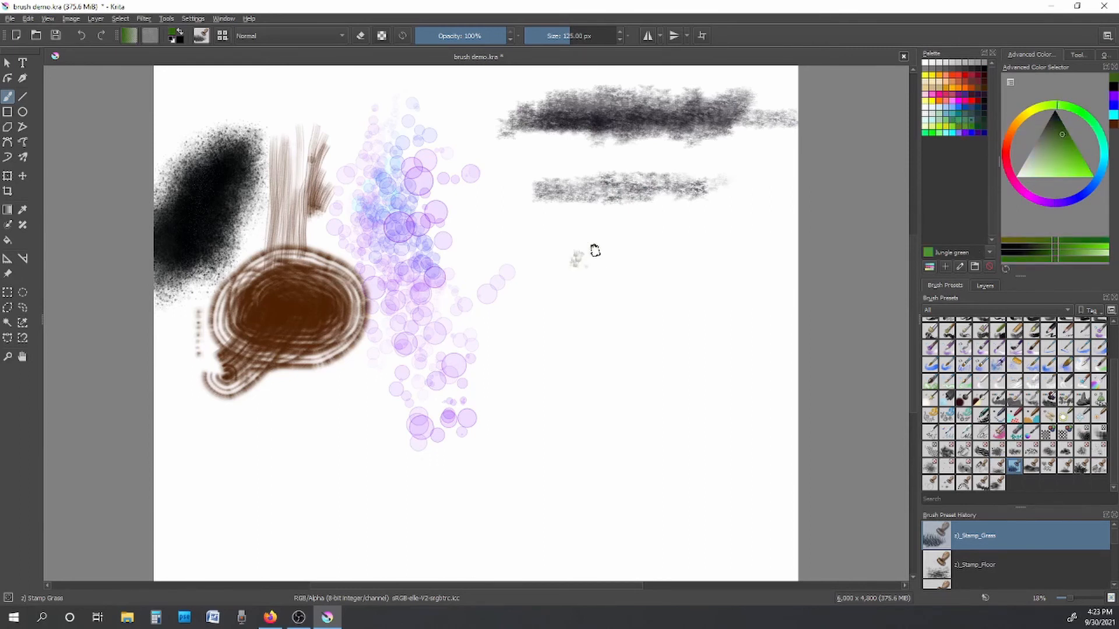
pyautogui.moveTo(565, 257)
pyautogui.mouseDown()
pyautogui.moveTo(765, 247)
pyautogui.moveTo(702, 261)
pyautogui.moveTo(547, 258)
pyautogui.moveTo(546, 279)
pyautogui.moveTo(558, 258)
pyautogui.moveTo(647, 256)
pyautogui.mouseUp()
# Step: Layer Chlorophyll green Stamp Grass blades over the dark green grass row
pyautogui.click(953, 124)
pyautogui.moveTo(542, 256)
pyautogui.mouseDown()
pyautogui.moveTo(592, 258)
pyautogui.moveTo(619, 272)
pyautogui.moveTo(675, 259)
pyautogui.mouseUp()
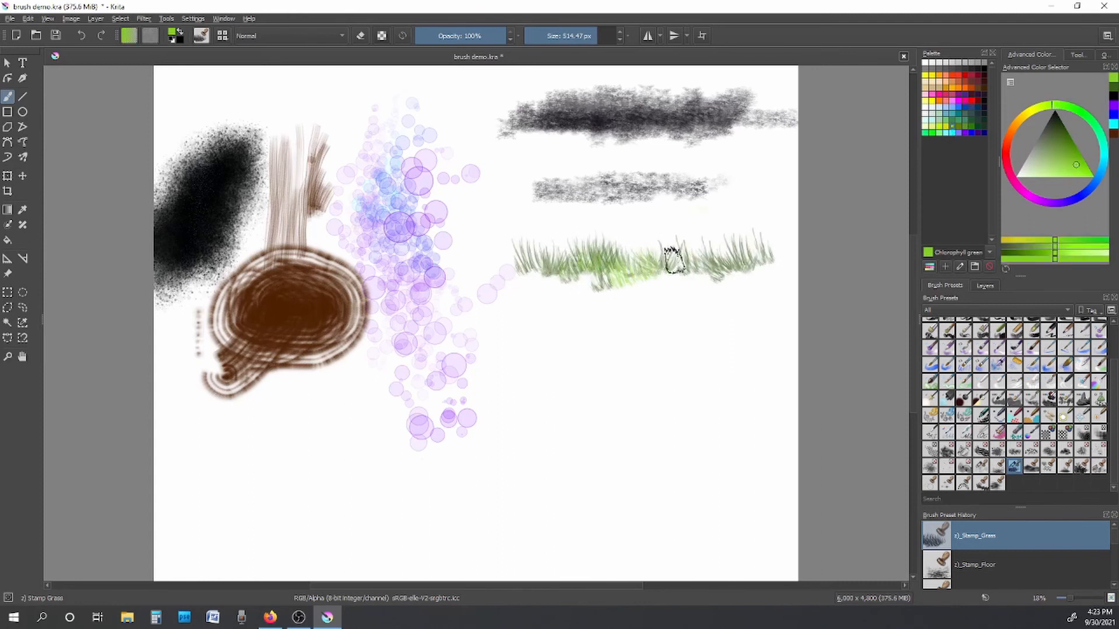
pyautogui.moveTo(564, 269)
pyautogui.mouseDown()
pyautogui.moveTo(622, 249)
pyautogui.moveTo(756, 248)
pyautogui.moveTo(674, 262)
pyautogui.mouseUp()
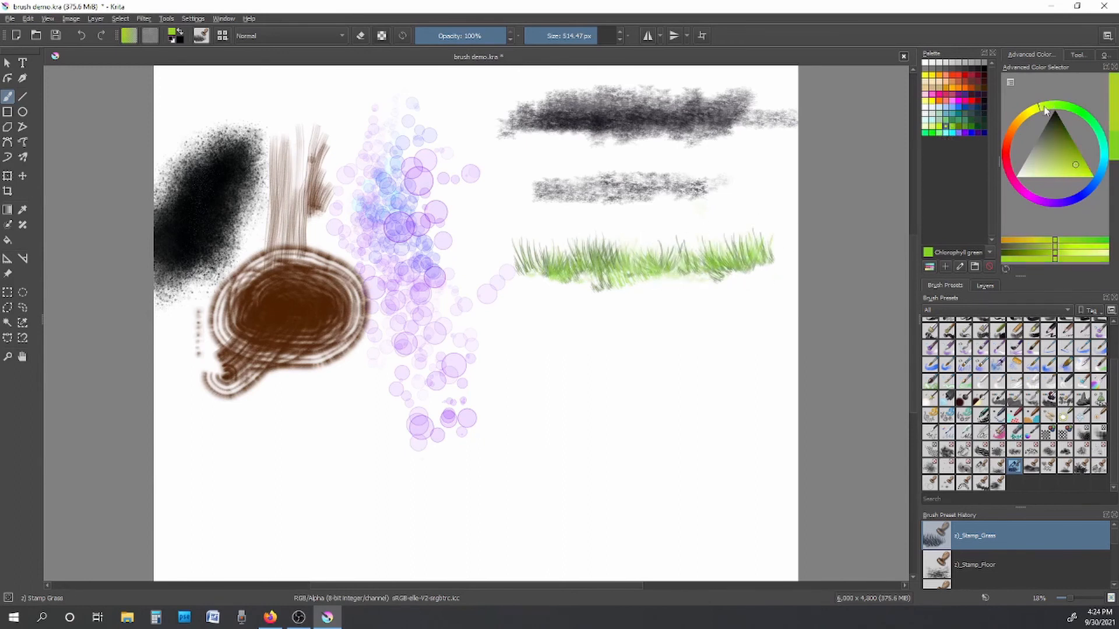
# Step: Blend yellow-green and dark olive Stamp Grass strokes into the grass row, extending it downward at its left end
pyautogui.click(1075, 152)
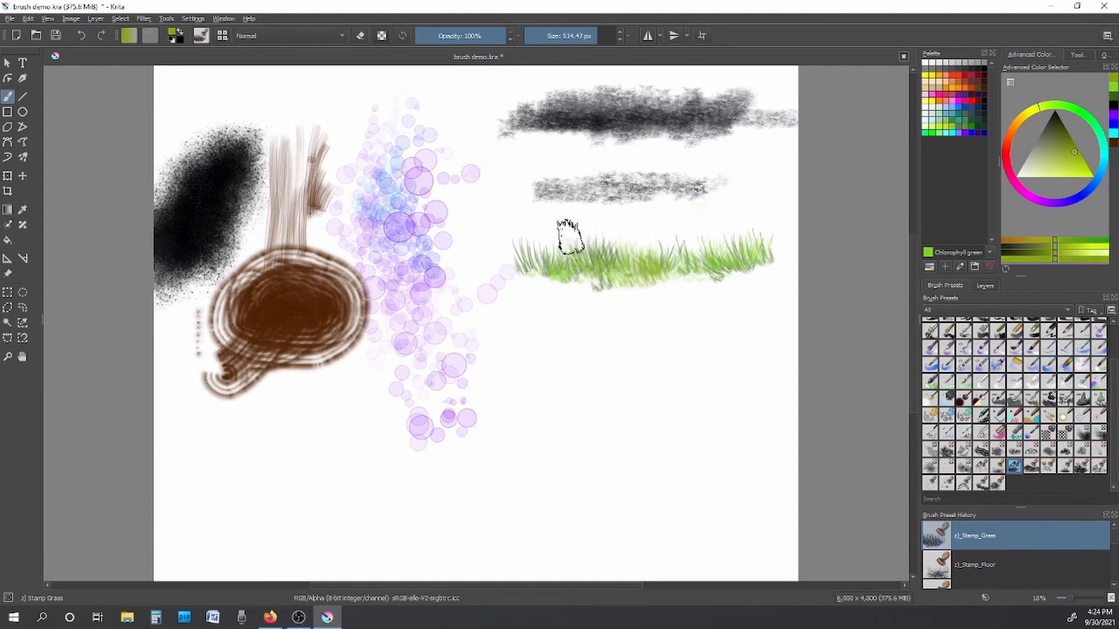
pyautogui.moveTo(609, 265)
pyautogui.mouseDown()
pyautogui.moveTo(596, 293)
pyautogui.moveTo(551, 290)
pyautogui.moveTo(618, 277)
pyautogui.moveTo(539, 307)
pyautogui.mouseUp()
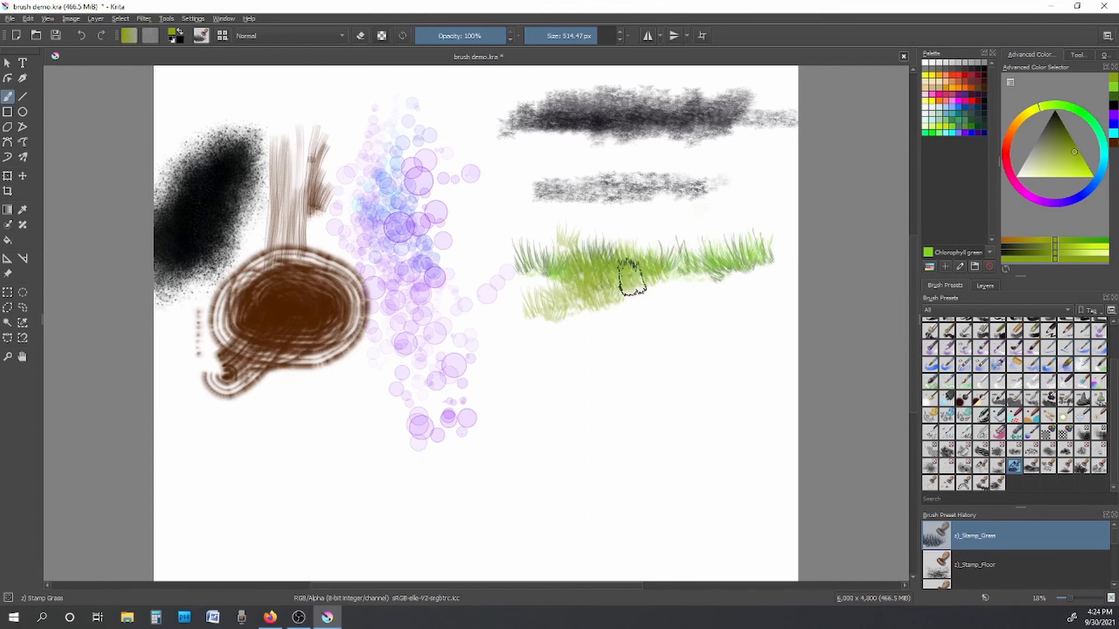
pyautogui.click(1064, 136)
pyautogui.moveTo(532, 257)
pyautogui.mouseDown()
pyautogui.moveTo(553, 276)
pyautogui.moveTo(565, 242)
pyautogui.mouseUp()
pyautogui.moveTo(699, 265)
pyautogui.mouseDown()
pyautogui.moveTo(770, 253)
pyautogui.moveTo(670, 268)
pyautogui.mouseUp()
# Step: Paint dark olive grass patches with the Stamp Grass Patch preset below the grass row, enlarging the brush to about 820 px
pyautogui.click(1032, 466)
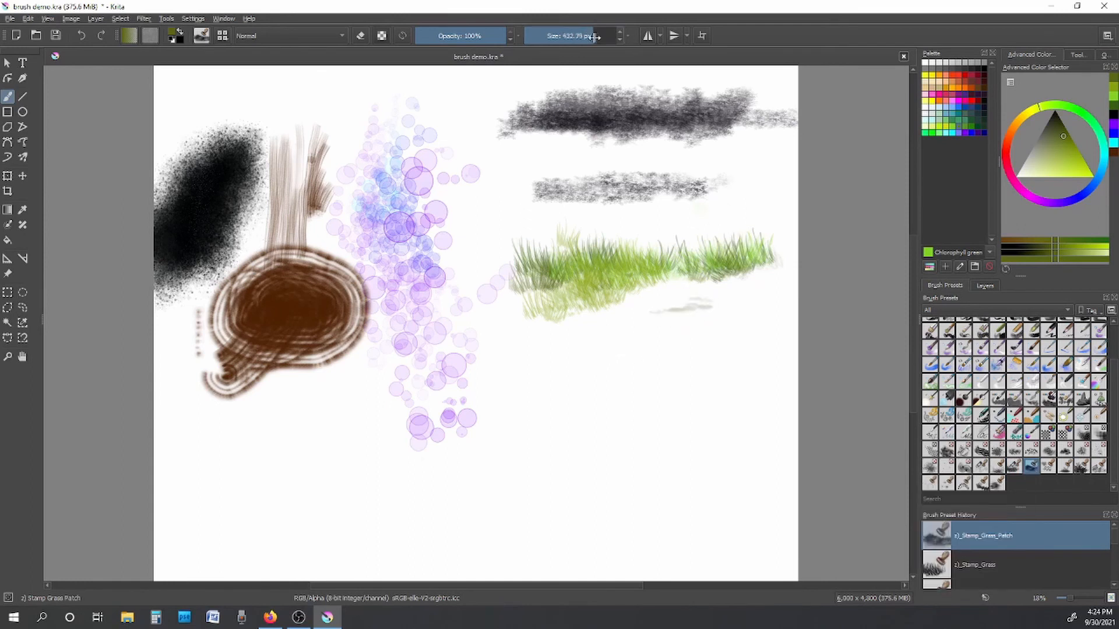
pyautogui.moveTo(595, 37); pyautogui.dragTo(610, 37)
pyautogui.moveTo(692, 317)
pyautogui.mouseDown()
pyautogui.moveTo(723, 328)
pyautogui.moveTo(756, 306)
pyautogui.moveTo(604, 321)
pyautogui.moveTo(619, 330)
pyautogui.moveTo(557, 346)
pyautogui.moveTo(801, 309)
pyautogui.moveTo(720, 308)
pyautogui.moveTo(605, 331)
pyautogui.moveTo(770, 329)
pyautogui.moveTo(774, 317)
pyautogui.moveTo(526, 353)
pyautogui.moveTo(769, 322)
pyautogui.moveTo(766, 300)
pyautogui.moveTo(788, 277)
pyautogui.moveTo(792, 293)
pyautogui.moveTo(750, 291)
pyautogui.moveTo(692, 333)
pyautogui.moveTo(563, 344)
pyautogui.moveTo(608, 369)
pyautogui.moveTo(739, 356)
pyautogui.moveTo(754, 347)
pyautogui.moveTo(770, 247)
pyautogui.mouseUp()
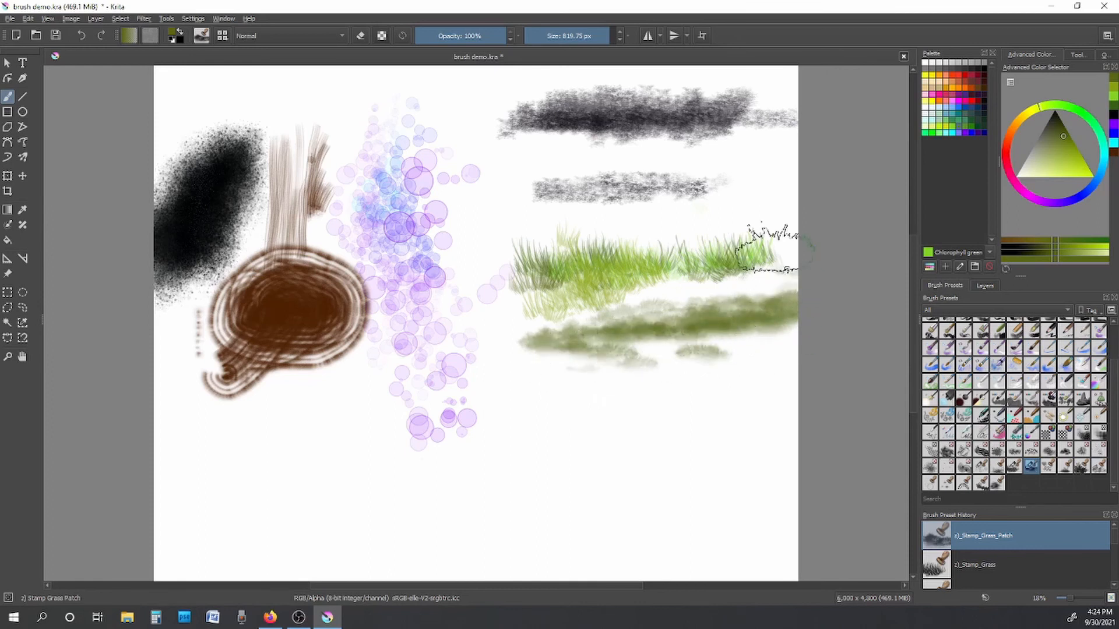
pyautogui.click(613, 36)
pyautogui.moveTo(611, 377)
pyautogui.mouseDown()
pyautogui.moveTo(526, 381)
pyautogui.moveTo(558, 398)
pyautogui.moveTo(758, 376)
pyautogui.mouseUp()
# Step: Scatter hearts below the brown wood grain shape with the Stamp Hearts preset, using English red at 500 px
pyautogui.click(1050, 465)
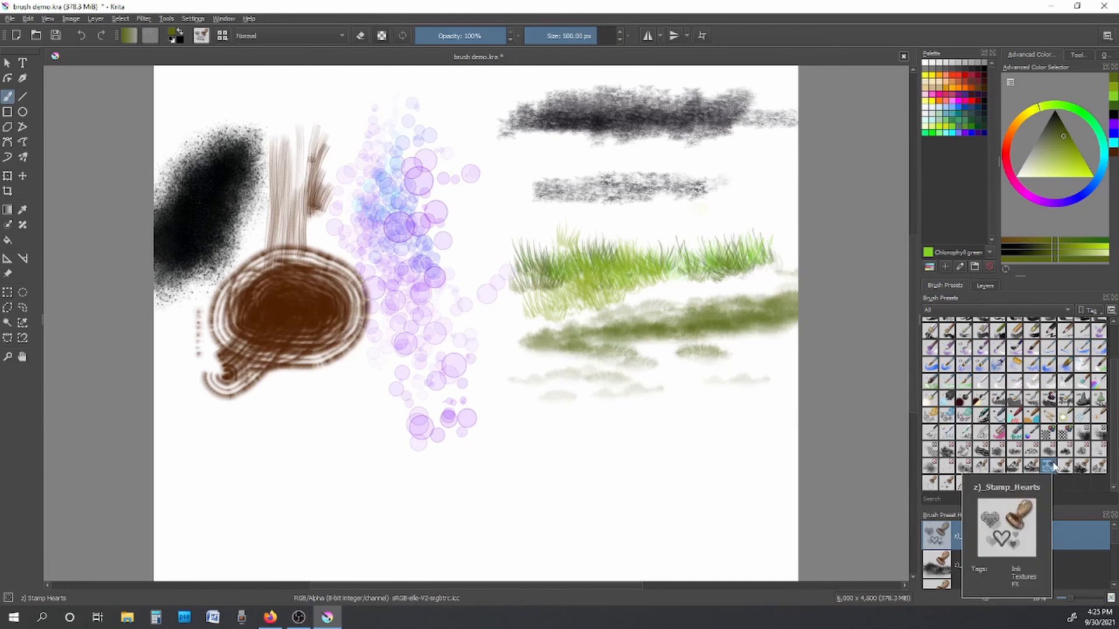
pyautogui.click(965, 73)
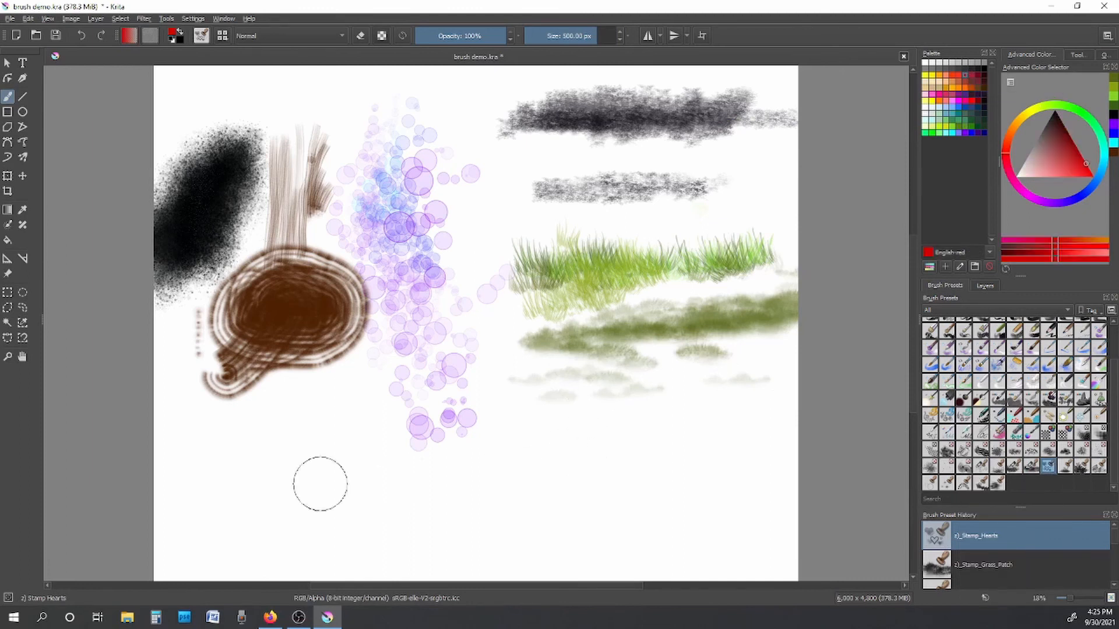
pyautogui.moveTo(306, 412)
pyautogui.mouseDown()
pyautogui.moveTo(263, 461)
pyautogui.moveTo(313, 516)
pyautogui.moveTo(320, 462)
pyautogui.moveTo(318, 534)
pyautogui.moveTo(252, 413)
pyautogui.mouseUp()
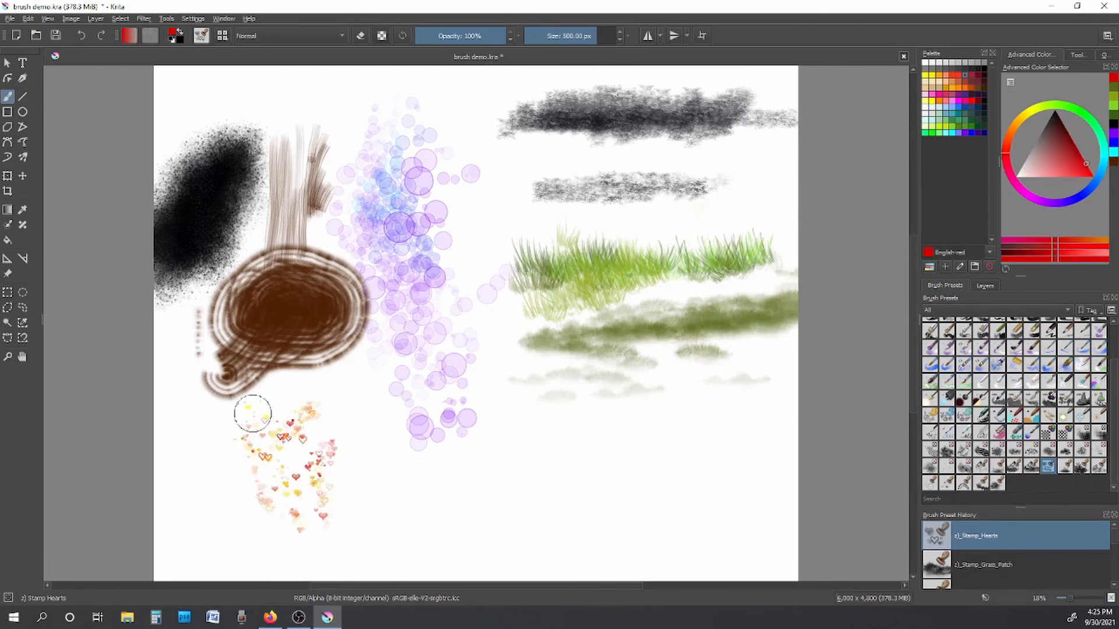
pyautogui.moveTo(275, 475)
pyautogui.mouseDown()
pyautogui.moveTo(392, 557)
pyautogui.moveTo(346, 508)
pyautogui.moveTo(316, 422)
pyautogui.moveTo(254, 427)
pyautogui.moveTo(195, 468)
pyautogui.moveTo(227, 546)
pyautogui.moveTo(230, 507)
pyautogui.moveTo(276, 426)
pyautogui.moveTo(177, 554)
pyautogui.mouseUp()
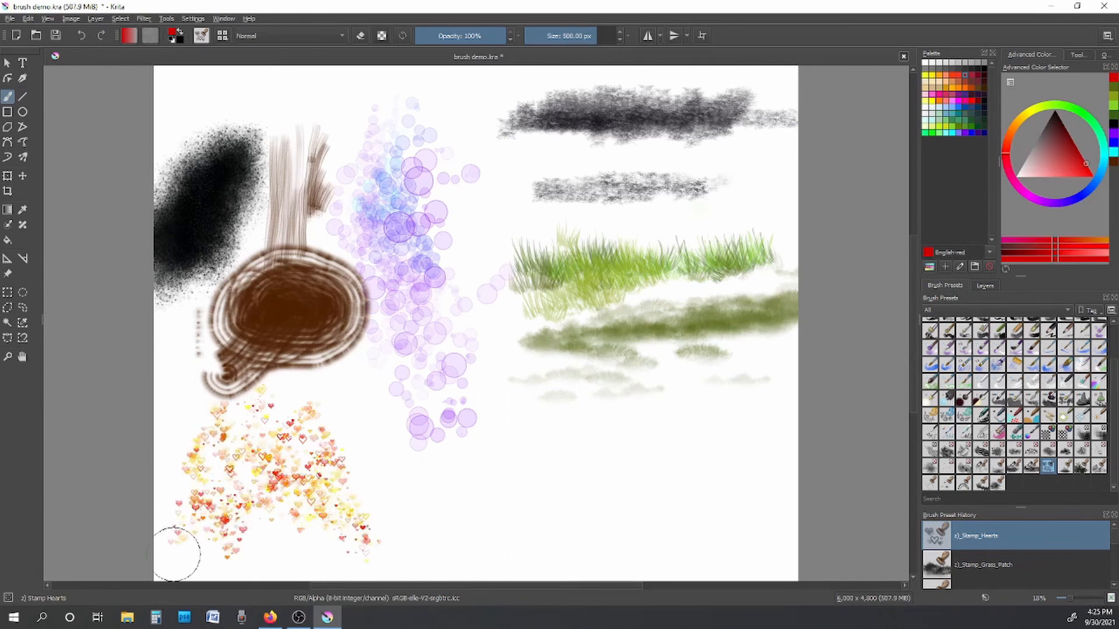
# Step: Paint a row of herbs below the grass patches with the Stamp Herbals preset at about 871 px, layering yellow-green over green
pyautogui.click(1065, 470)
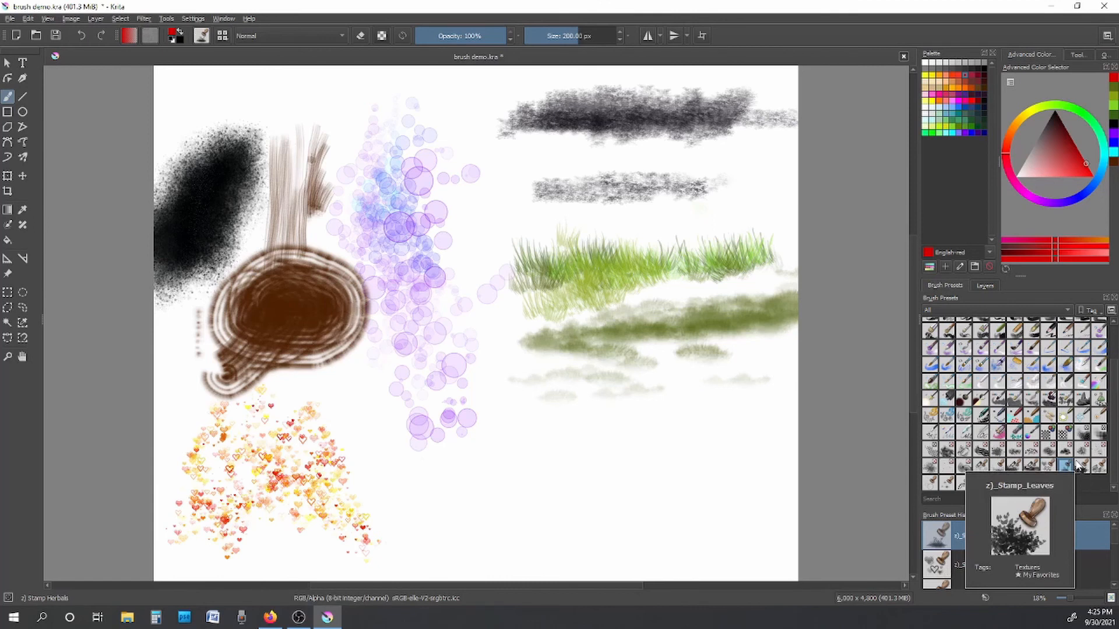
pyautogui.click(1088, 119)
pyautogui.click(1033, 251)
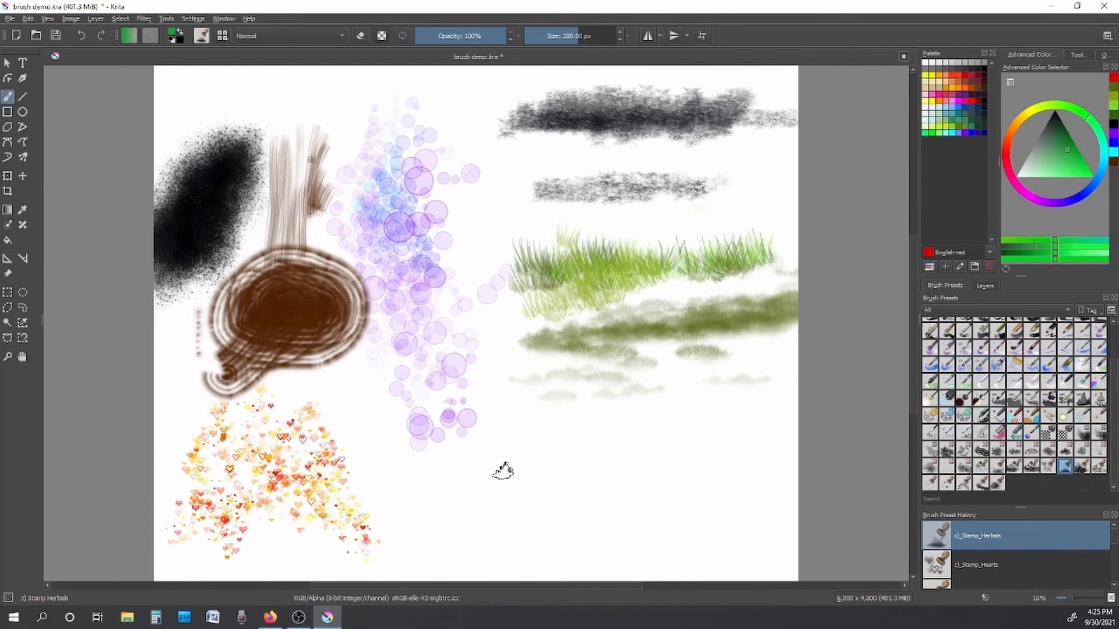
pyautogui.click(27, 18)
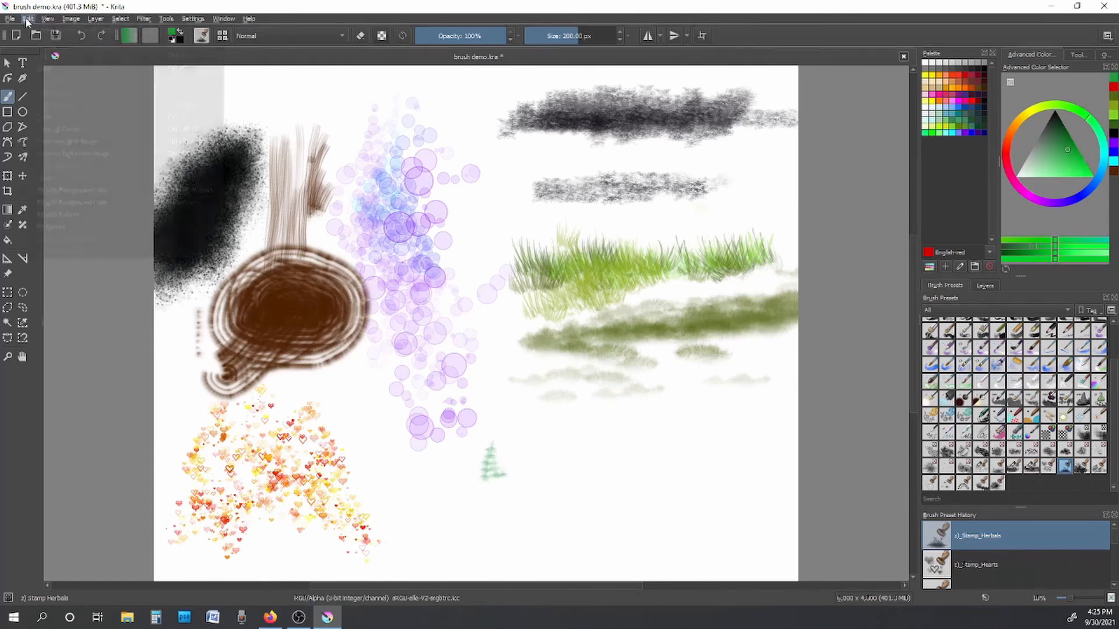
pyautogui.click(38, 30)
pyautogui.moveTo(604, 36); pyautogui.dragTo(611, 37)
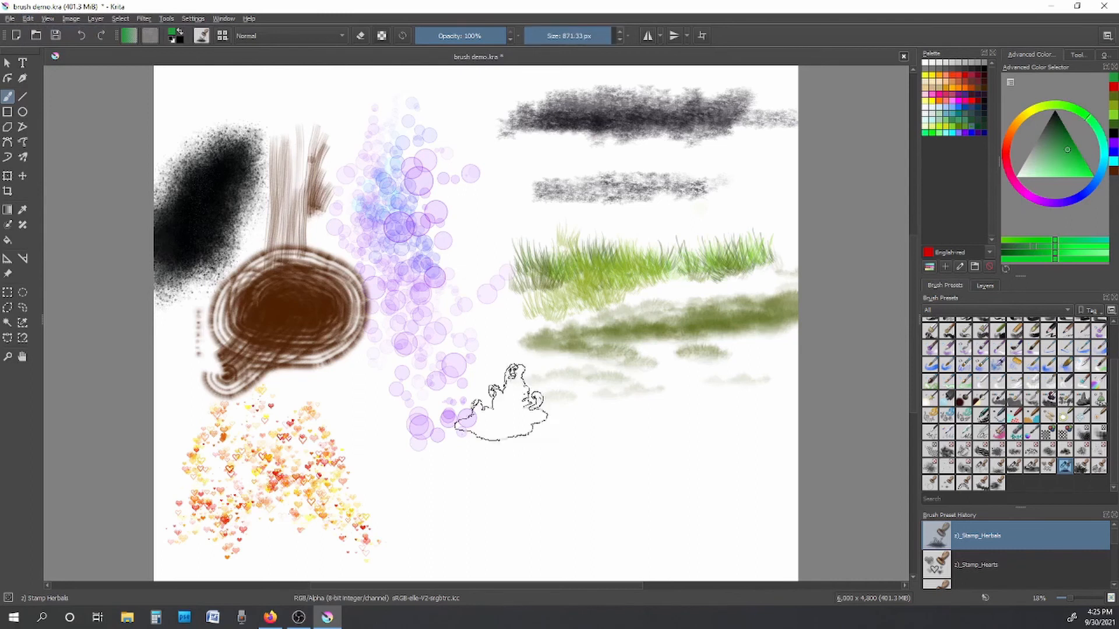
pyautogui.moveTo(499, 444)
pyautogui.mouseDown()
pyautogui.moveTo(630, 451)
pyautogui.moveTo(676, 437)
pyautogui.mouseUp()
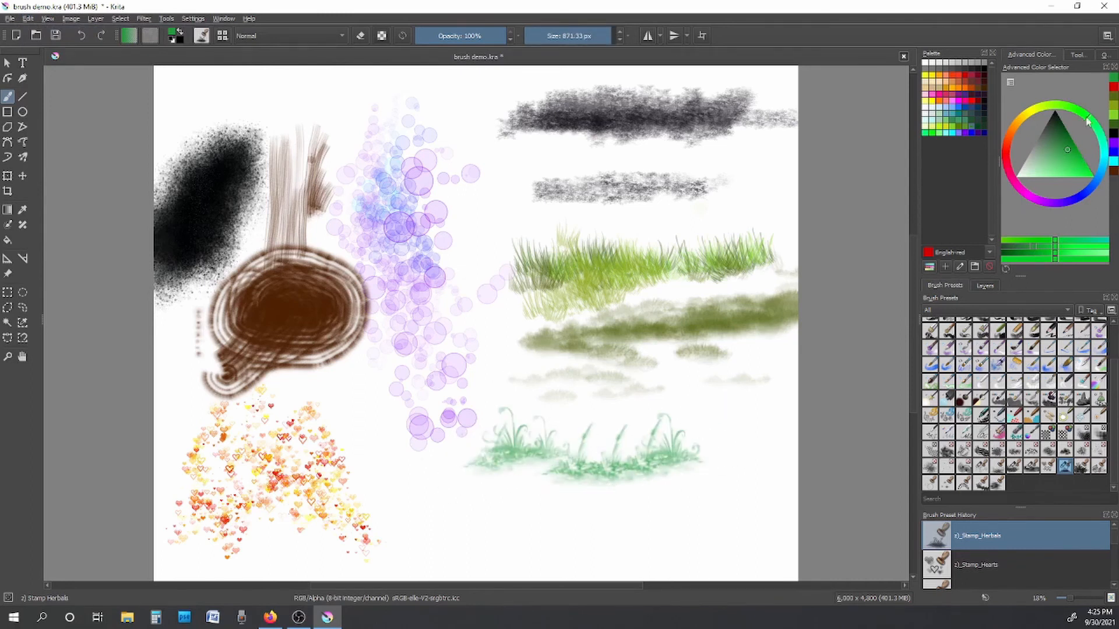
pyautogui.moveTo(1087, 121); pyautogui.dragTo(1050, 106)
pyautogui.moveTo(594, 449)
pyautogui.mouseDown()
pyautogui.moveTo(531, 458)
pyautogui.moveTo(628, 441)
pyautogui.moveTo(547, 446)
pyautogui.moveTo(651, 442)
pyautogui.moveTo(609, 429)
pyautogui.moveTo(650, 425)
pyautogui.moveTo(710, 426)
pyautogui.moveTo(722, 441)
pyautogui.moveTo(524, 449)
pyautogui.mouseUp()
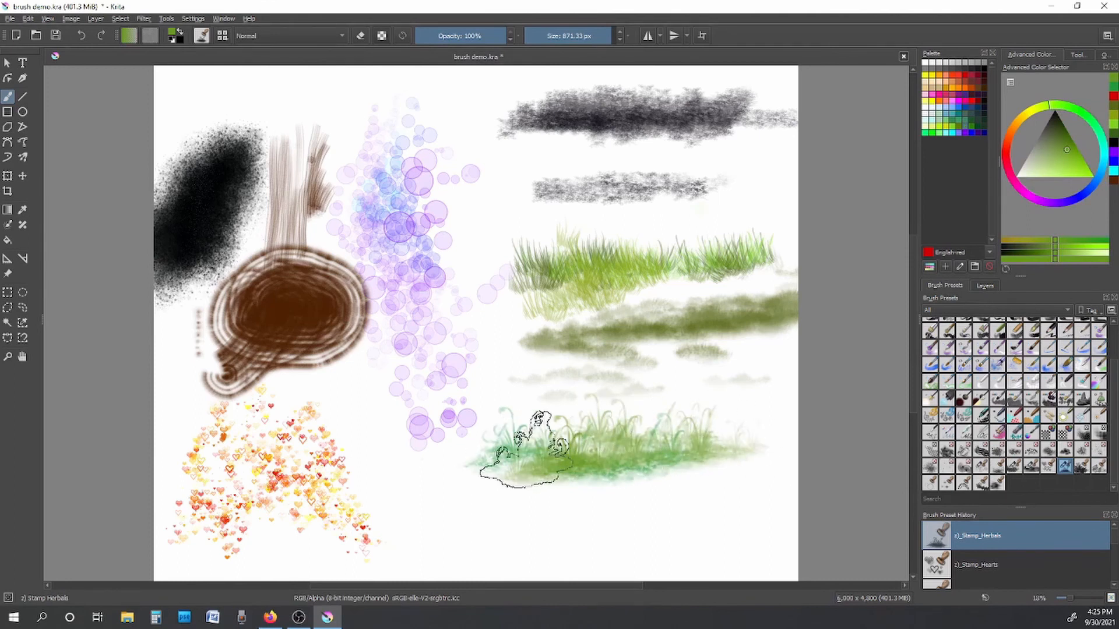
# Step: Paint green foliage between the hearts and the herb row with the Stamp Leaves preset at about 592 px, reducing the opacity to 78%
pyautogui.click(1083, 466)
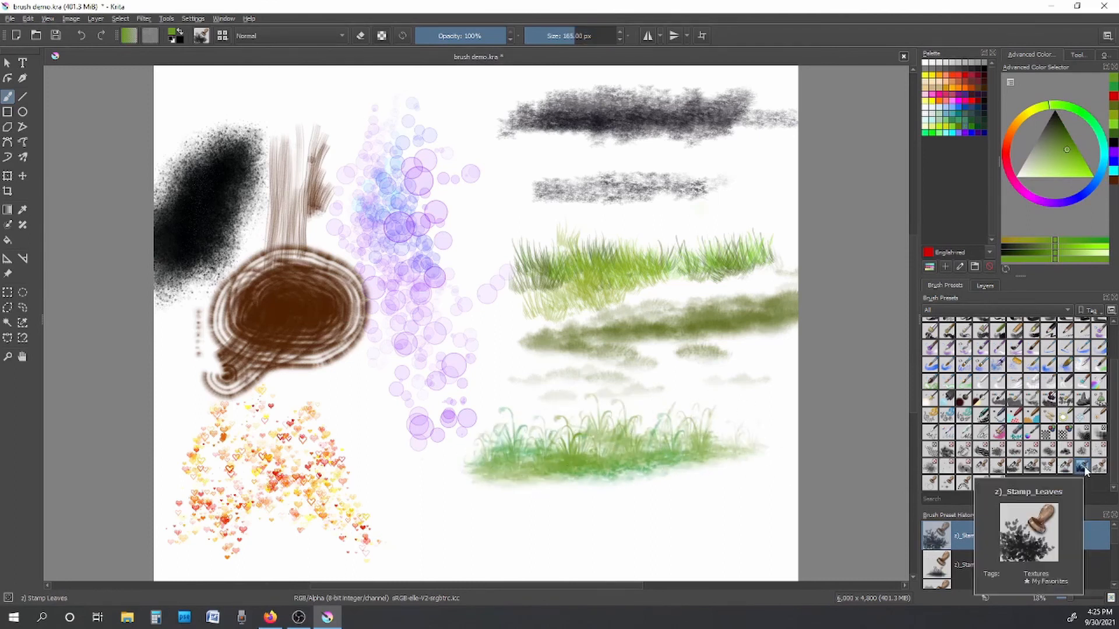
pyautogui.moveTo(406, 498); pyautogui.dragTo(423, 478)
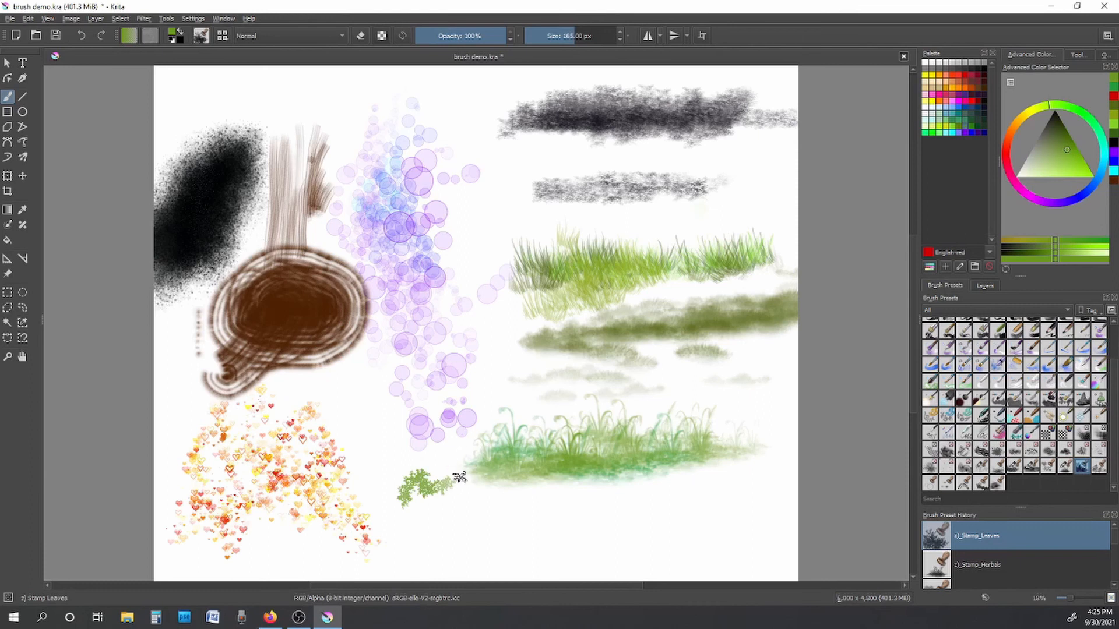
pyautogui.moveTo(584, 36); pyautogui.dragTo(600, 36)
pyautogui.moveTo(375, 412)
pyautogui.mouseDown()
pyautogui.moveTo(369, 436)
pyautogui.moveTo(396, 502)
pyautogui.moveTo(399, 551)
pyautogui.mouseUp()
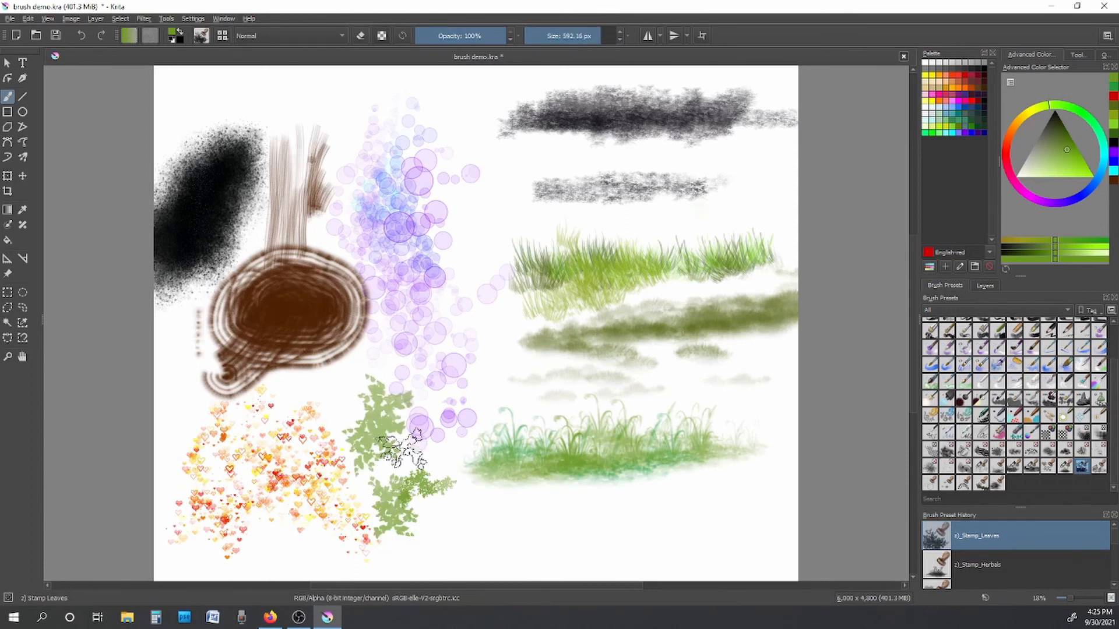
pyautogui.moveTo(379, 443)
pyautogui.mouseDown()
pyautogui.moveTo(446, 555)
pyautogui.moveTo(388, 501)
pyautogui.moveTo(424, 498)
pyautogui.moveTo(449, 570)
pyautogui.mouseUp()
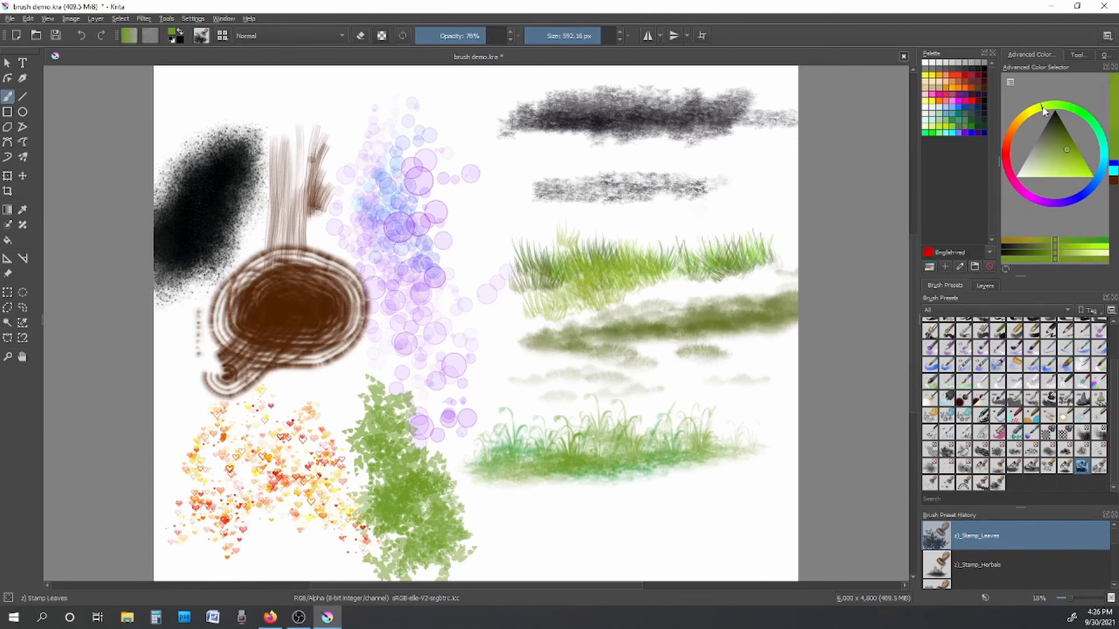
pyautogui.moveTo(434, 479)
pyautogui.mouseDown()
pyautogui.moveTo(454, 547)
pyautogui.moveTo(437, 563)
pyautogui.mouseUp()
# Step: Layer olive, yellow and orange Stamp Leaves strokes over the lower part of the green foliage, spreading toward the canvas's lower edge
pyautogui.moveTo(1042, 111); pyautogui.dragTo(1034, 109)
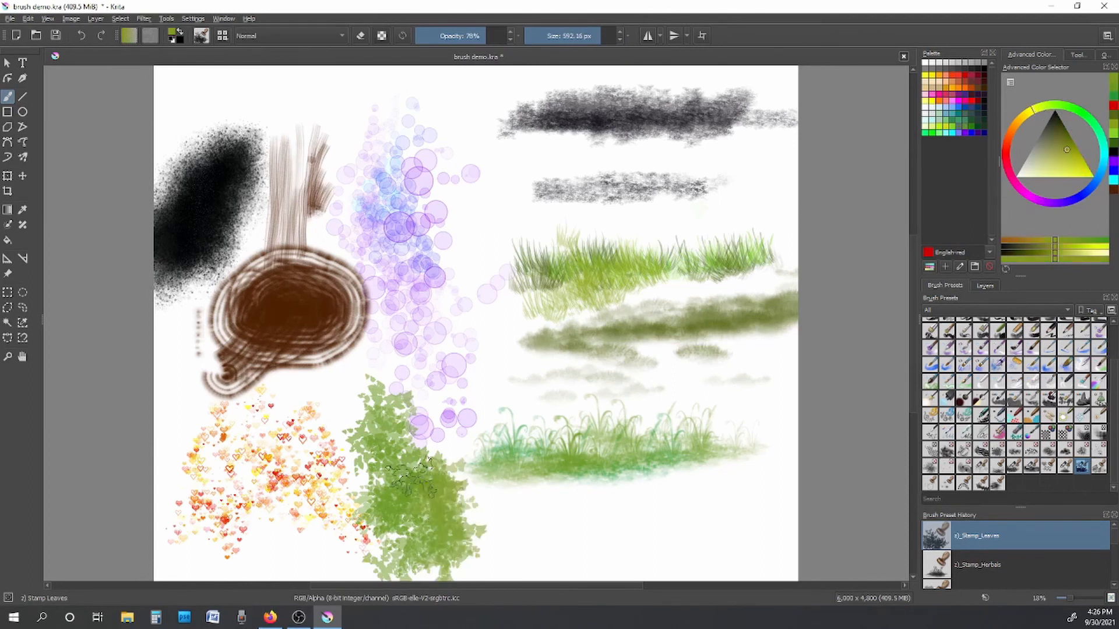
pyautogui.click(1064, 173)
pyautogui.moveTo(408, 461)
pyautogui.mouseDown()
pyautogui.moveTo(431, 478)
pyautogui.moveTo(455, 542)
pyautogui.moveTo(444, 460)
pyautogui.moveTo(455, 500)
pyautogui.moveTo(407, 562)
pyautogui.moveTo(488, 567)
pyautogui.moveTo(479, 434)
pyautogui.moveTo(345, 566)
pyautogui.mouseUp()
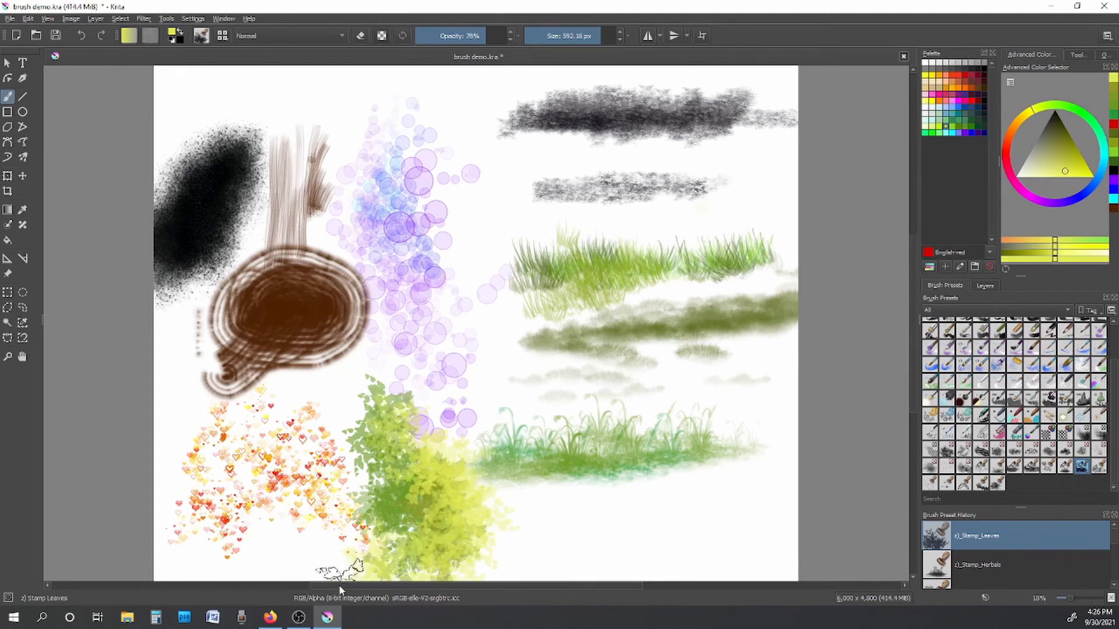
pyautogui.click(1025, 115)
pyautogui.moveTo(476, 518)
pyautogui.mouseDown()
pyautogui.moveTo(439, 526)
pyautogui.moveTo(476, 565)
pyautogui.moveTo(499, 547)
pyautogui.moveTo(470, 520)
pyautogui.moveTo(458, 540)
pyautogui.moveTo(457, 491)
pyautogui.moveTo(447, 567)
pyautogui.moveTo(496, 572)
pyautogui.moveTo(517, 546)
pyautogui.moveTo(494, 538)
pyautogui.moveTo(482, 557)
pyautogui.moveTo(488, 588)
pyautogui.moveTo(484, 551)
pyautogui.moveTo(528, 557)
pyautogui.mouseUp()
pyautogui.click(1017, 121)
pyautogui.click(1019, 125)
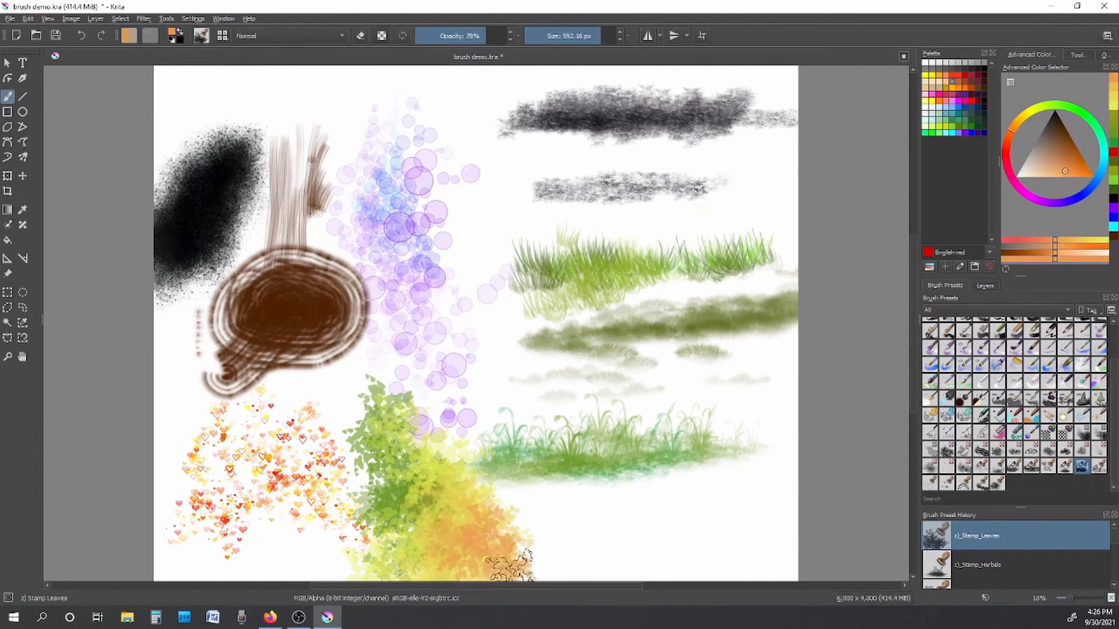
# Step: Paint a black mountain range below the herb row with the Stamp Mountains Distant preset, enlarging the brush to 1,000 px
pyautogui.click(1100, 467)
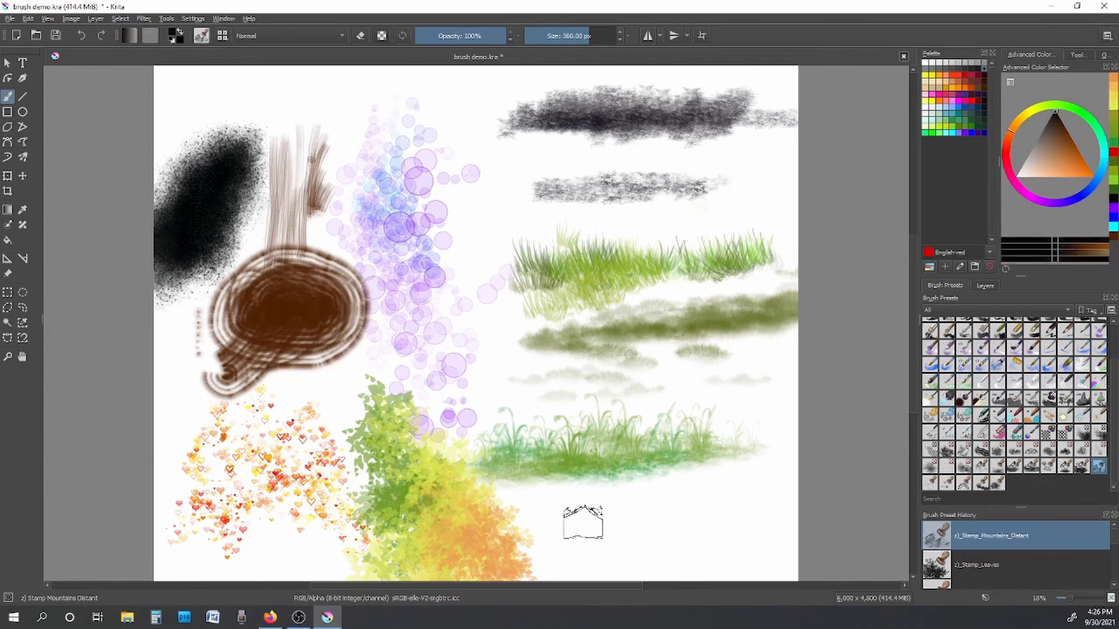
pyautogui.moveTo(583, 523)
pyautogui.mouseDown()
pyautogui.moveTo(609, 494)
pyautogui.moveTo(610, 510)
pyautogui.moveTo(624, 496)
pyautogui.moveTo(770, 500)
pyautogui.moveTo(662, 516)
pyautogui.moveTo(692, 510)
pyautogui.moveTo(538, 509)
pyautogui.moveTo(774, 521)
pyautogui.moveTo(786, 494)
pyautogui.moveTo(736, 492)
pyautogui.moveTo(786, 478)
pyautogui.mouseUp()
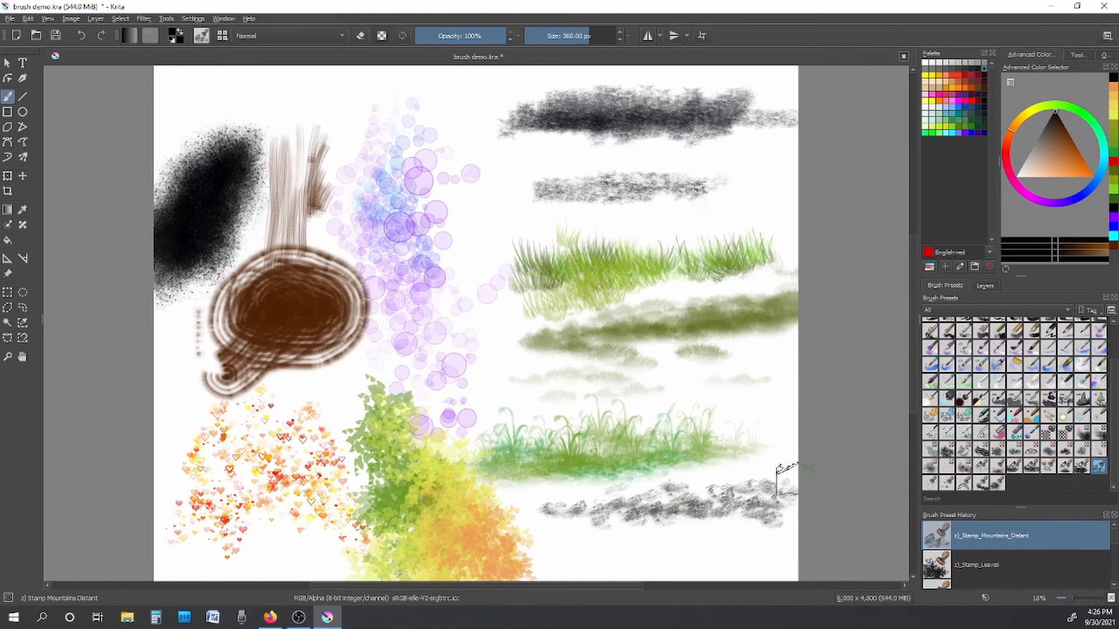
pyautogui.moveTo(590, 36); pyautogui.dragTo(621, 37)
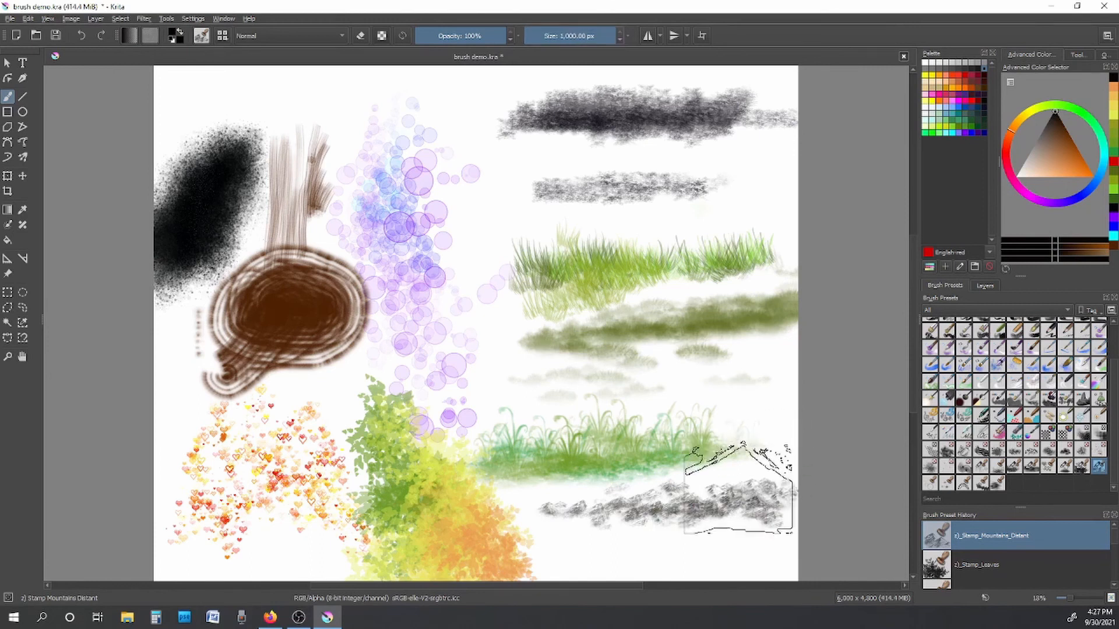
pyautogui.moveTo(696, 502)
pyautogui.mouseDown()
pyautogui.moveTo(752, 480)
pyautogui.moveTo(775, 490)
pyautogui.moveTo(602, 502)
pyautogui.moveTo(552, 526)
pyautogui.moveTo(784, 500)
pyautogui.moveTo(791, 479)
pyautogui.moveTo(813, 492)
pyautogui.mouseUp()
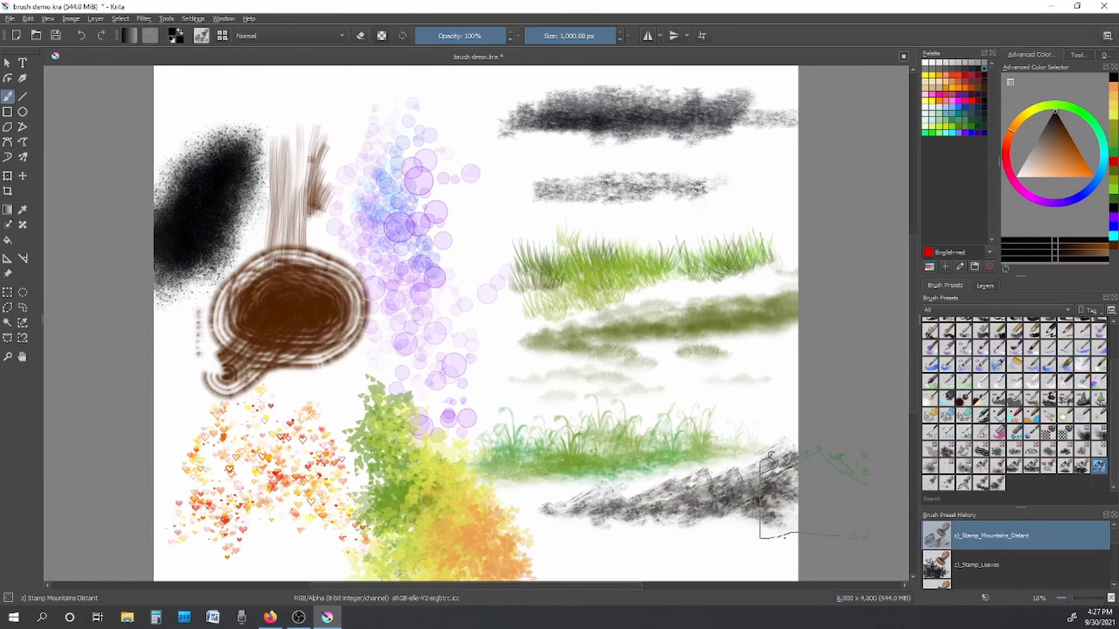
# Step: Scatter golden-yellow bubbles and sparkles over the black starry patch with the Stamp Shoujo Bubbles and Stamp Sparkles presets
pyautogui.click(931, 482)
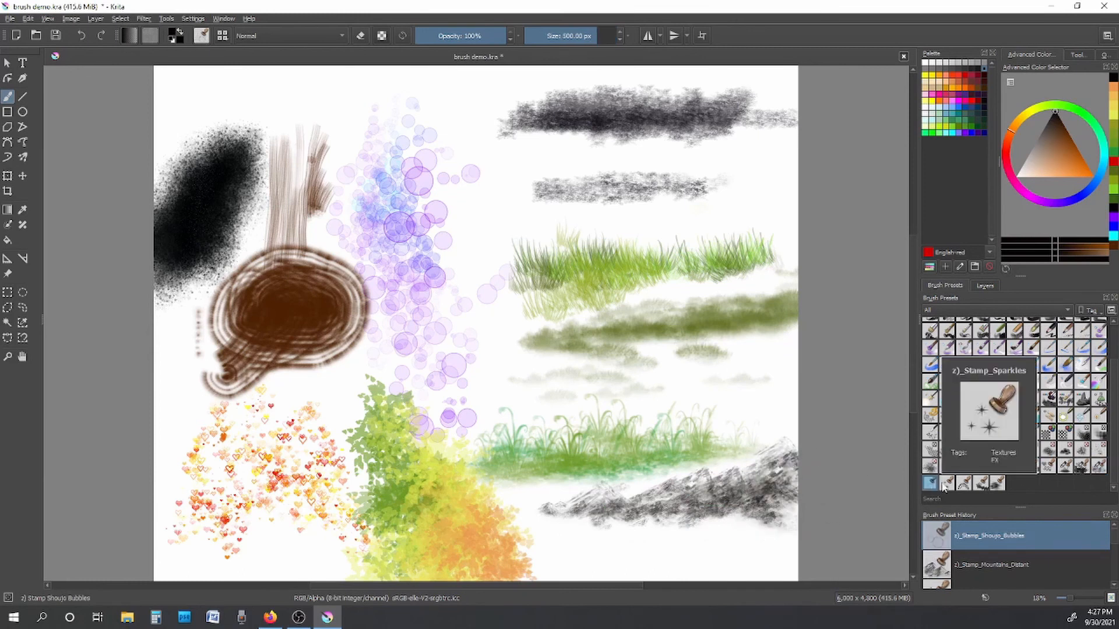
pyautogui.click(933, 103)
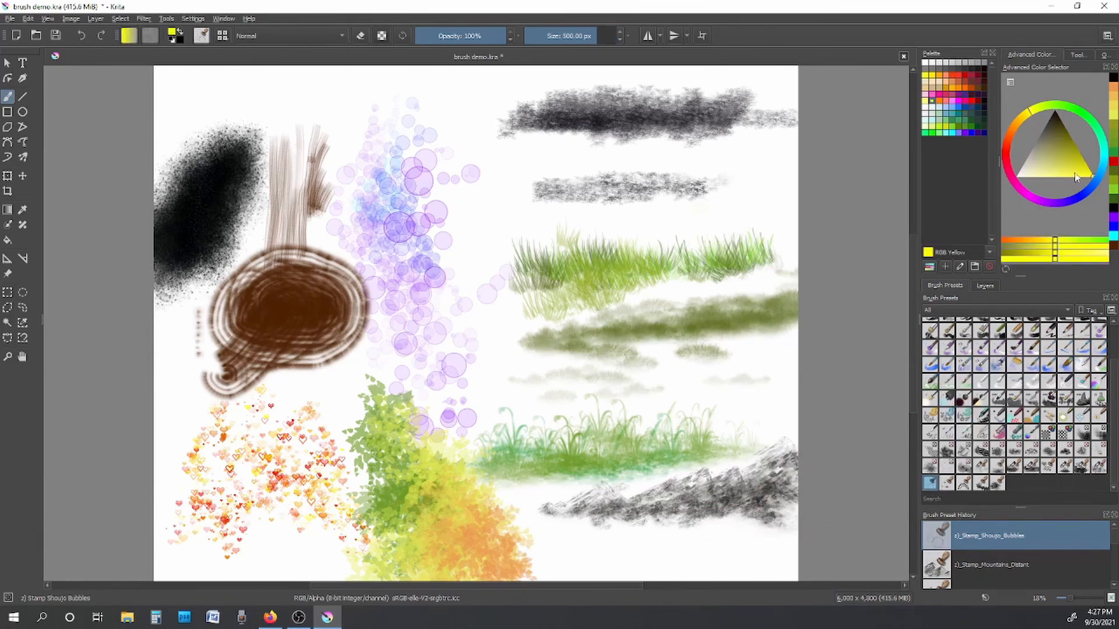
pyautogui.moveTo(1075, 174); pyautogui.dragTo(1068, 178)
pyautogui.click(1020, 118)
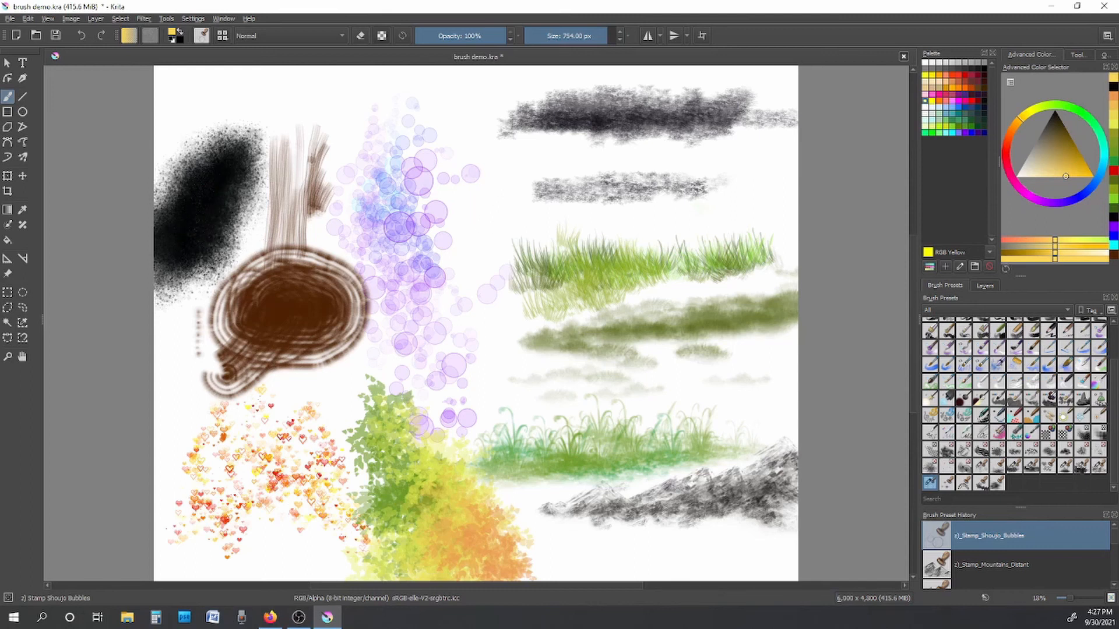
pyautogui.scroll(10, 183, 115)
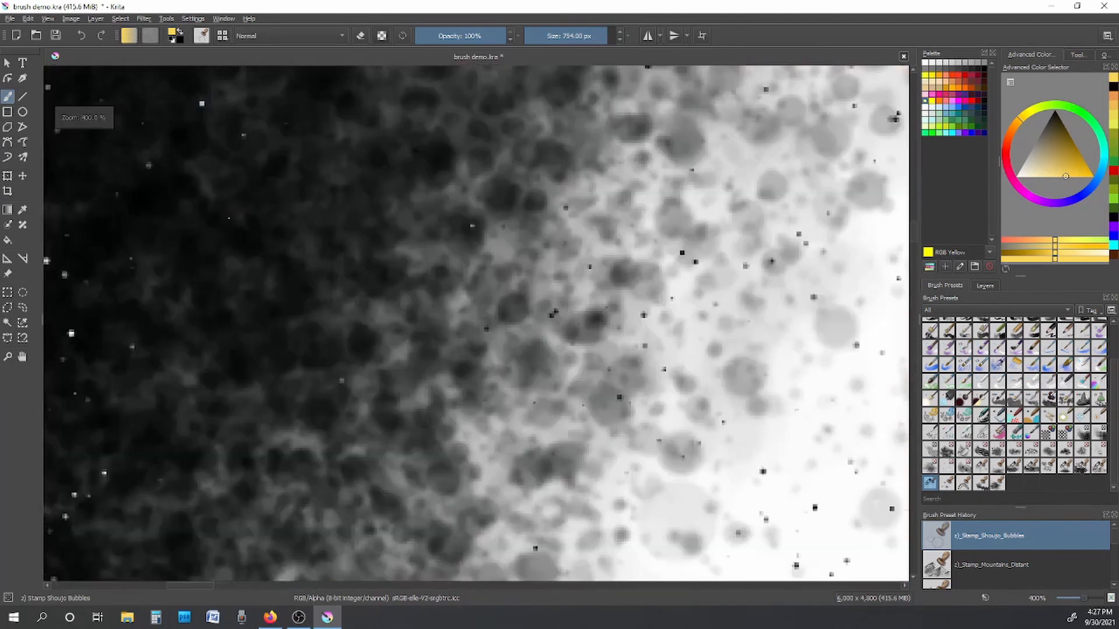
pyautogui.scroll(-5, 202, 583)
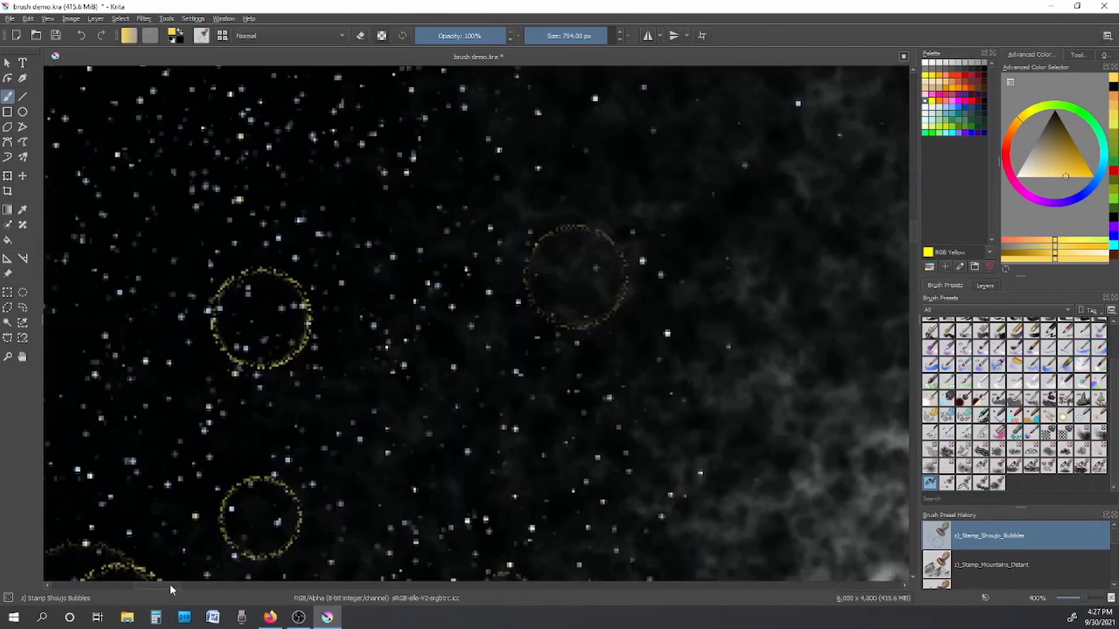
pyautogui.scroll(-3, 186, 581)
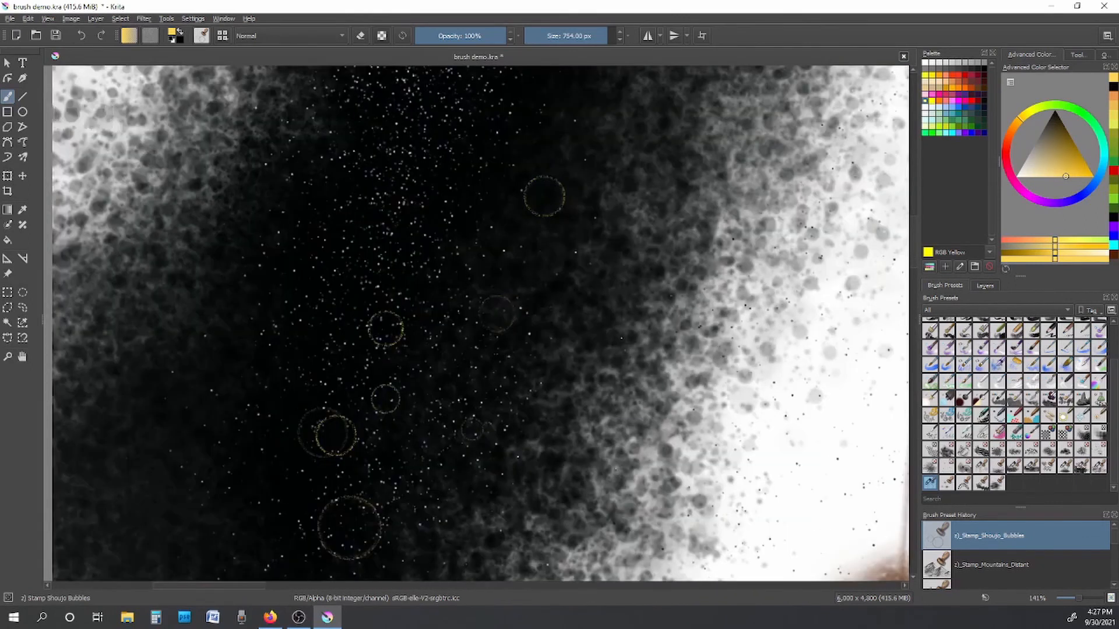
pyautogui.moveTo(577, 153)
pyautogui.mouseDown()
pyautogui.moveTo(509, 404)
pyautogui.moveTo(544, 204)
pyautogui.moveTo(558, 204)
pyautogui.moveTo(550, 187)
pyautogui.moveTo(553, 201)
pyautogui.mouseUp()
pyautogui.moveTo(530, 265)
pyautogui.mouseDown()
pyautogui.moveTo(516, 353)
pyautogui.moveTo(577, 154)
pyautogui.moveTo(304, 546)
pyautogui.moveTo(307, 380)
pyautogui.moveTo(318, 475)
pyautogui.moveTo(312, 350)
pyautogui.moveTo(326, 443)
pyautogui.moveTo(387, 521)
pyautogui.moveTo(579, 138)
pyautogui.moveTo(553, 227)
pyautogui.moveTo(455, 445)
pyautogui.moveTo(306, 290)
pyautogui.moveTo(295, 454)
pyautogui.moveTo(405, 411)
pyautogui.moveTo(559, 408)
pyautogui.moveTo(645, 88)
pyautogui.moveTo(600, 325)
pyautogui.mouseUp()
pyautogui.click(947, 483)
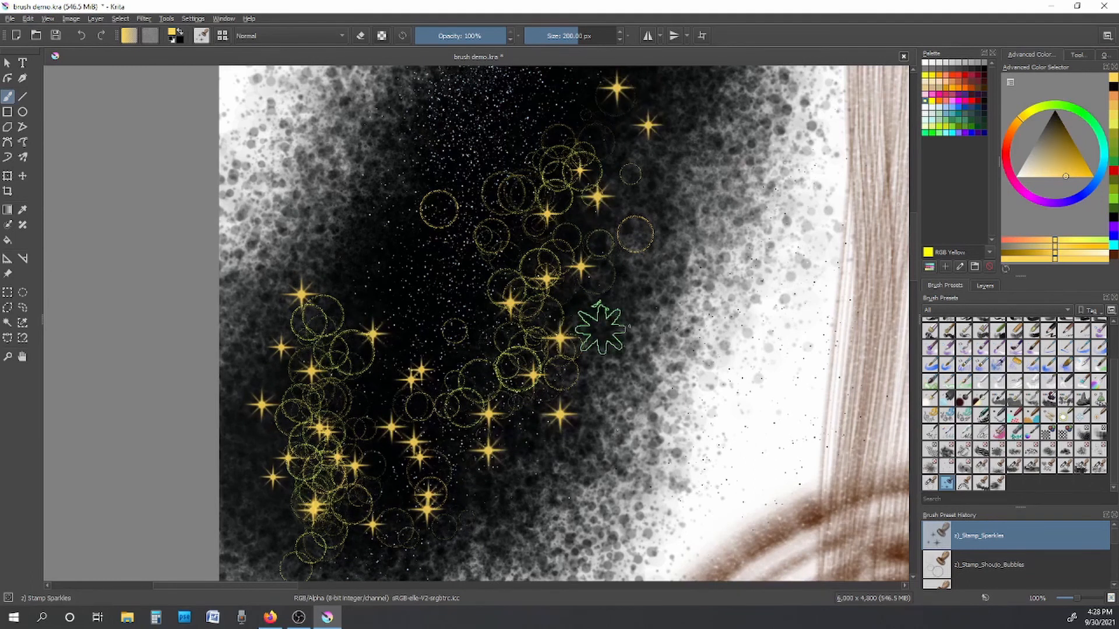
# Step: Erase most of the brown wood grain shape with the Eraser Circle preset at about 478 px
pyautogui.click(963, 482)
pyautogui.moveTo(983, 480)
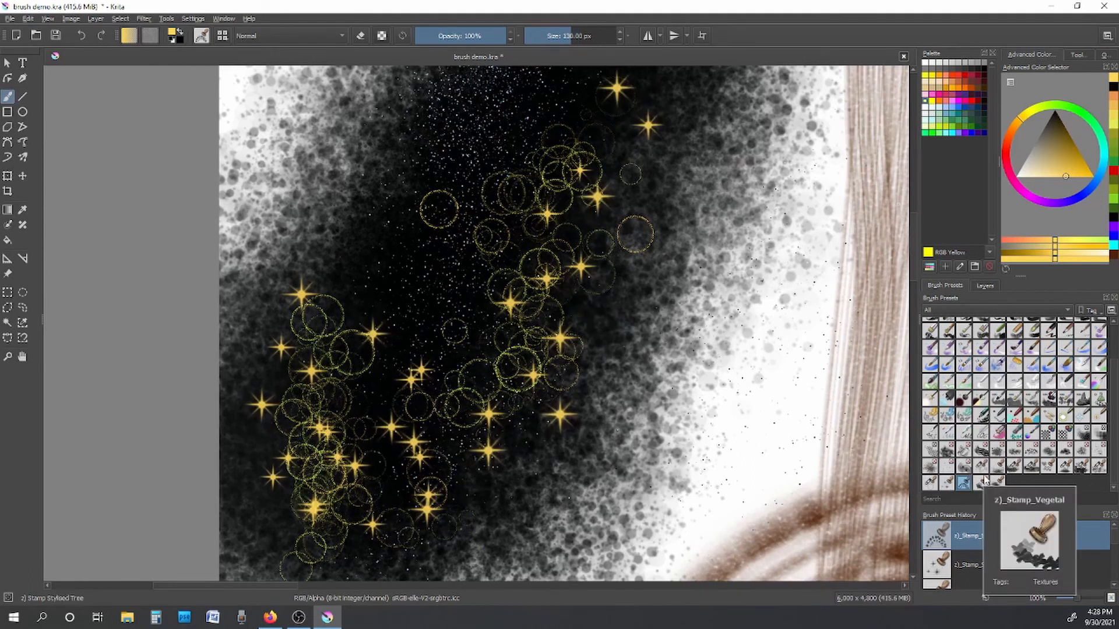
pyautogui.scroll(-3, 687, 548)
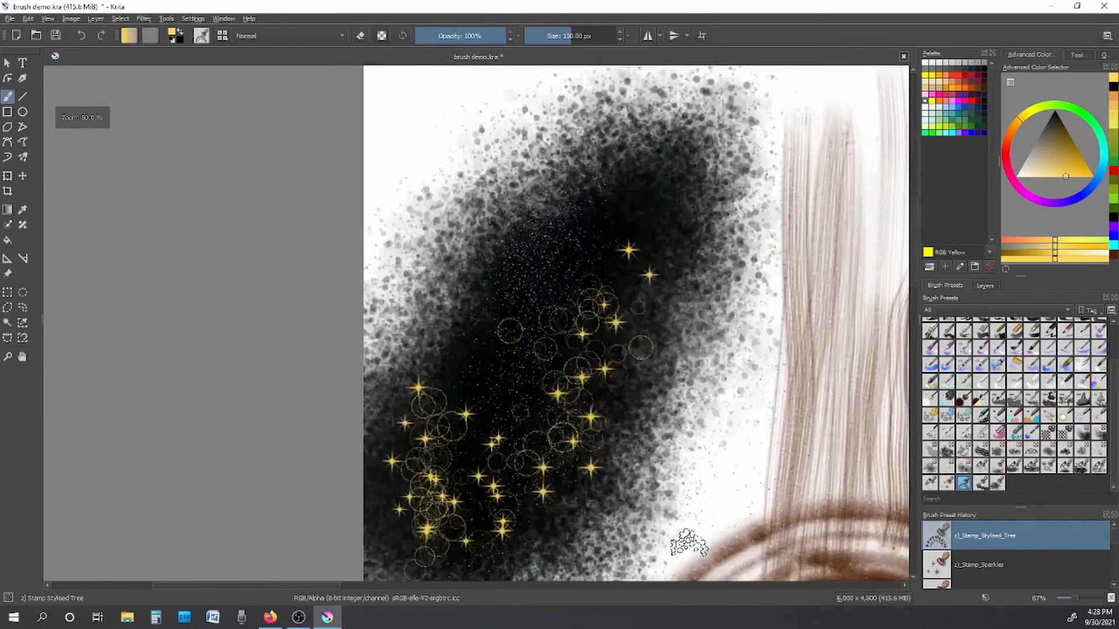
pyautogui.moveTo(382, 585); pyautogui.dragTo(497, 586)
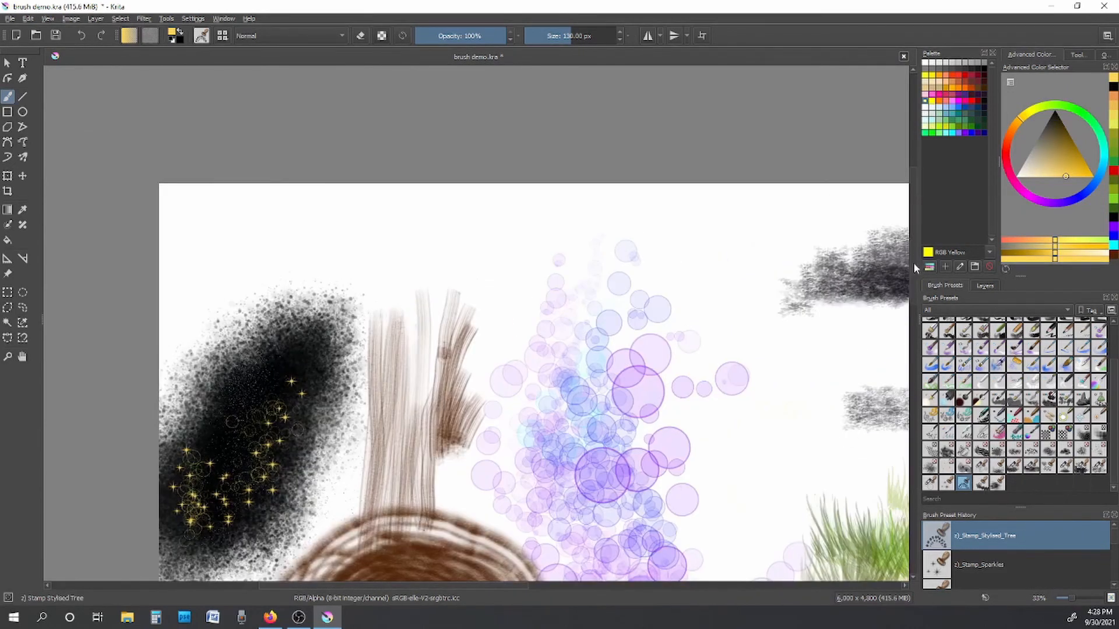
pyautogui.moveTo(915, 268); pyautogui.dragTo(955, 336)
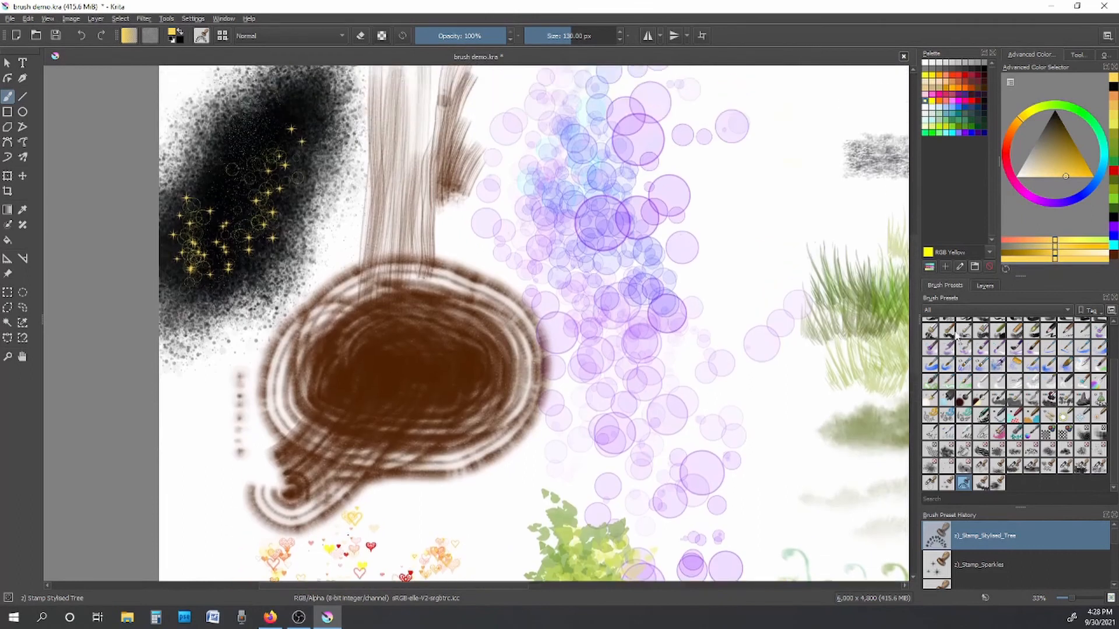
pyautogui.scroll(2, 935, 324)
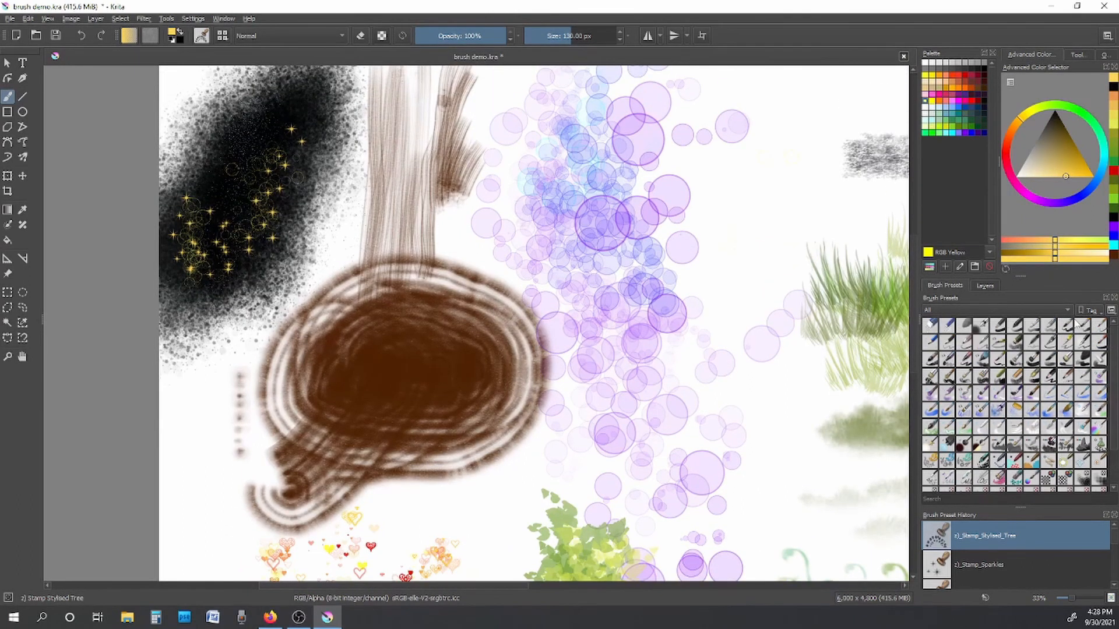
pyautogui.click(930, 325)
pyautogui.moveTo(403, 402)
pyautogui.mouseDown()
pyautogui.moveTo(457, 310)
pyautogui.moveTo(344, 404)
pyautogui.moveTo(395, 304)
pyautogui.moveTo(320, 371)
pyautogui.moveTo(351, 293)
pyautogui.moveTo(269, 373)
pyautogui.moveTo(322, 427)
pyautogui.moveTo(379, 438)
pyautogui.moveTo(471, 374)
pyautogui.moveTo(493, 412)
pyautogui.mouseUp()
# Step: Paint foliage in the erased area with the Stamp Stylised Tree preset, changing from golden yellow to Deep aquamarine with an enlarged brush
pyautogui.scroll(-3, 1116, 361)
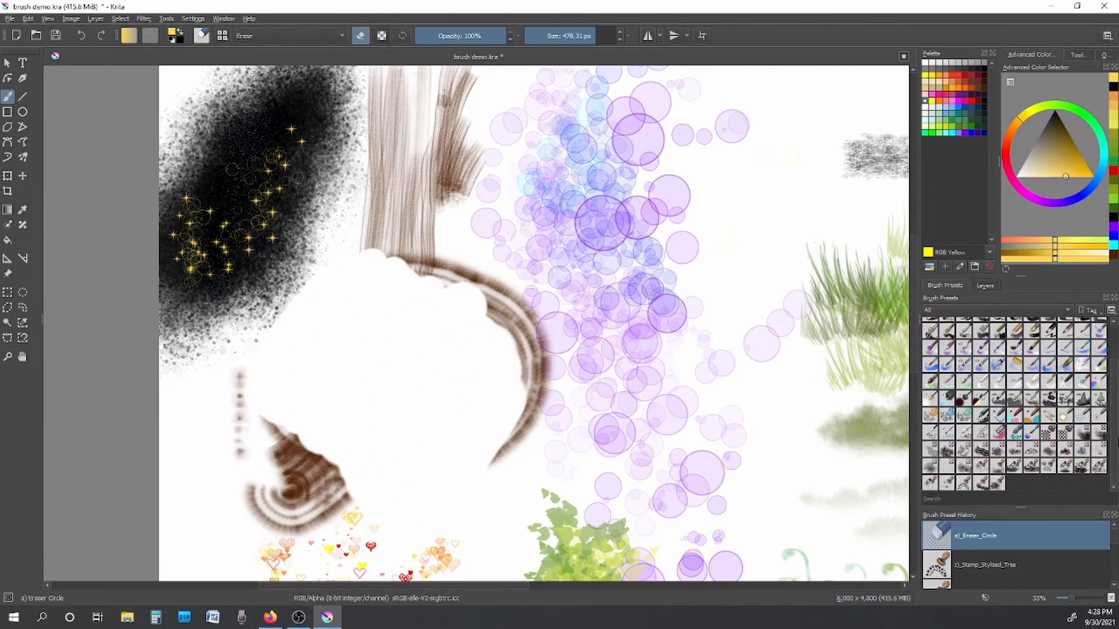
pyautogui.click(953, 486)
pyautogui.click(964, 483)
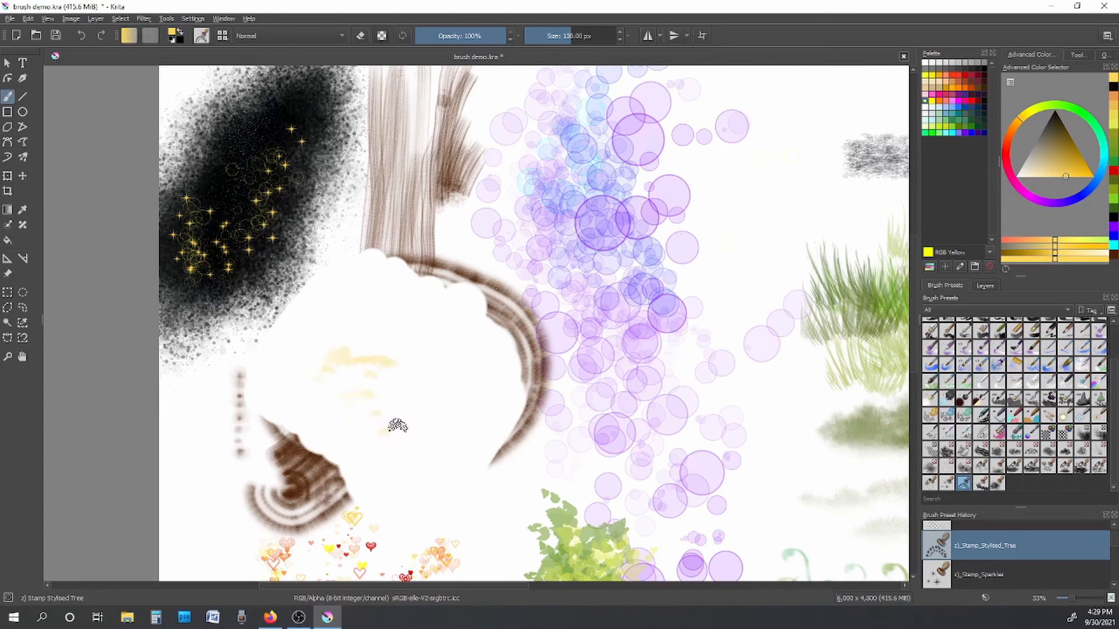
pyautogui.click(956, 124)
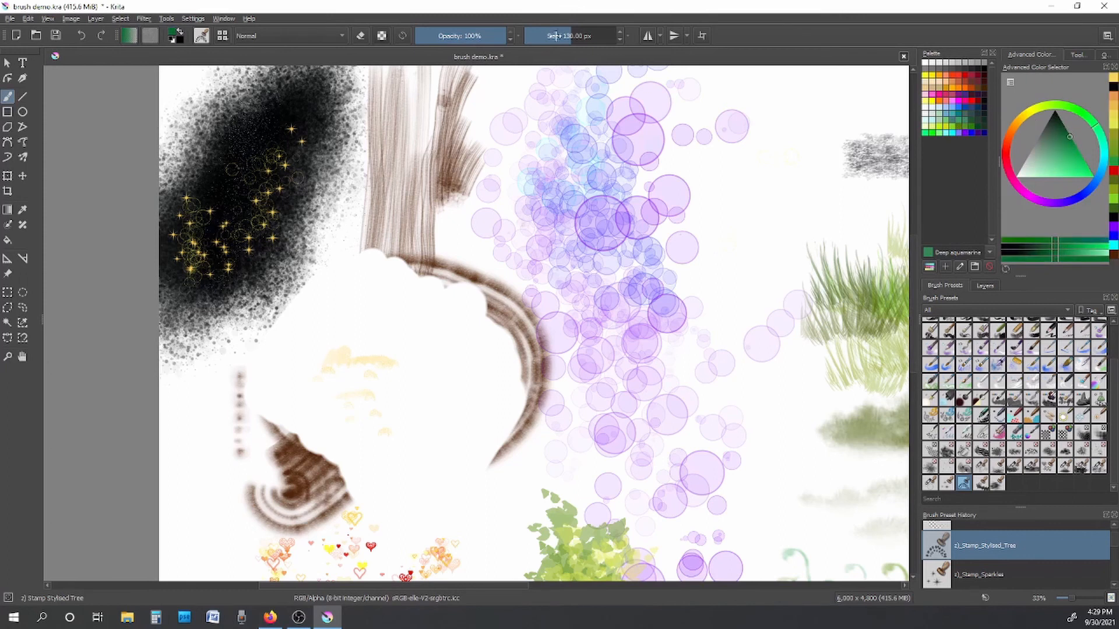
pyautogui.click(416, 345)
pyautogui.click(364, 352)
pyautogui.click(425, 363)
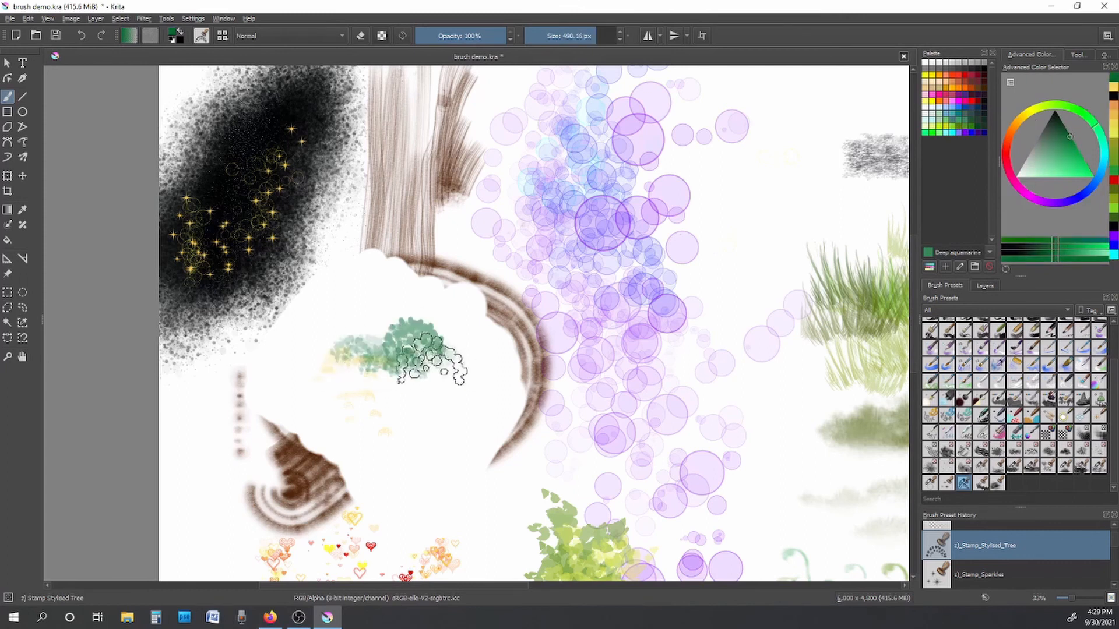
pyautogui.click(463, 361)
pyautogui.moveTo(372, 376)
pyautogui.mouseDown()
pyautogui.moveTo(314, 354)
pyautogui.moveTo(320, 400)
pyautogui.moveTo(437, 397)
pyautogui.moveTo(381, 453)
pyautogui.moveTo(449, 460)
pyautogui.moveTo(373, 408)
pyautogui.moveTo(344, 368)
pyautogui.moveTo(315, 395)
pyautogui.mouseUp()
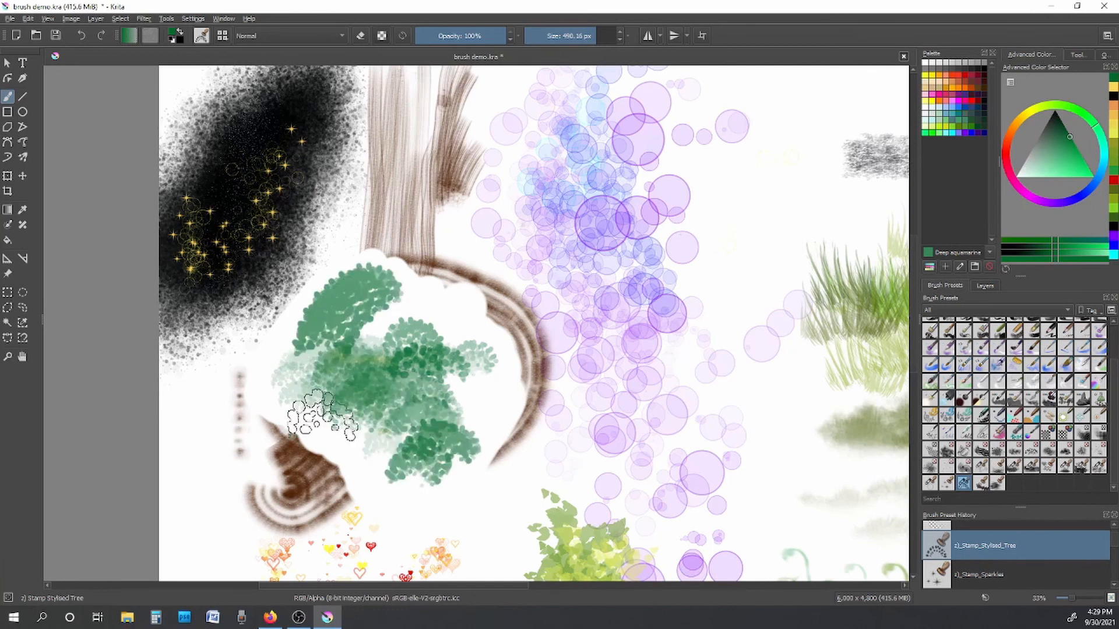
# Step: Paint a Deep aquamarine vegetation clump between the purple bubbles and the grey texture stroke with the Stamp Vegetal preset
pyautogui.click(983, 483)
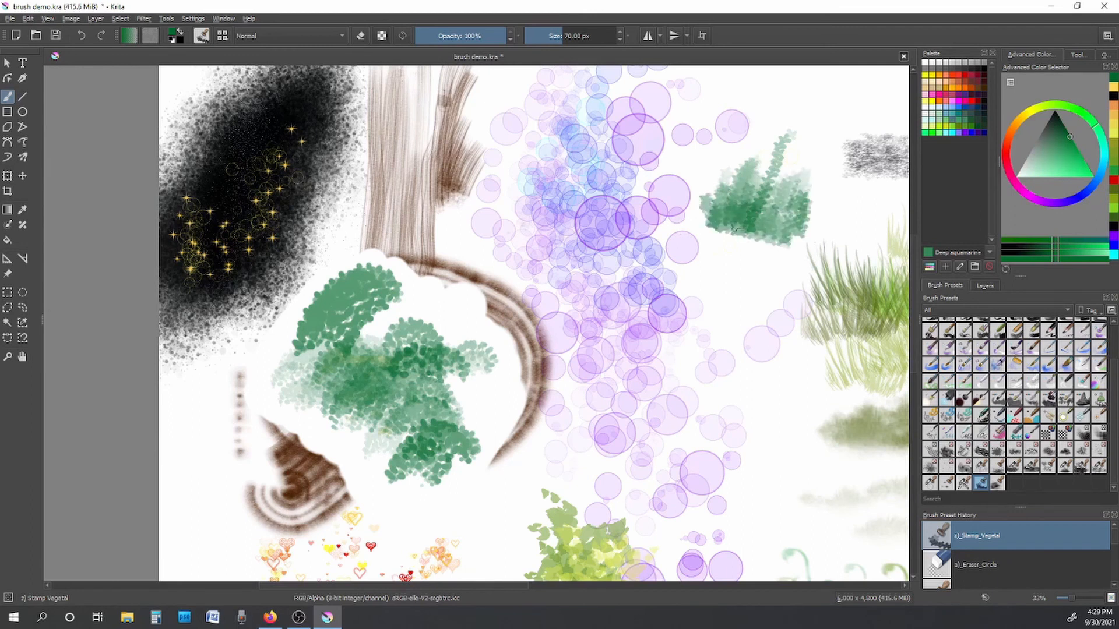
# Step: Paint a dark teal band of water beneath the grey mountains with the Stamp Water preset, enlarging the brush to about 467 px
pyautogui.click(998, 483)
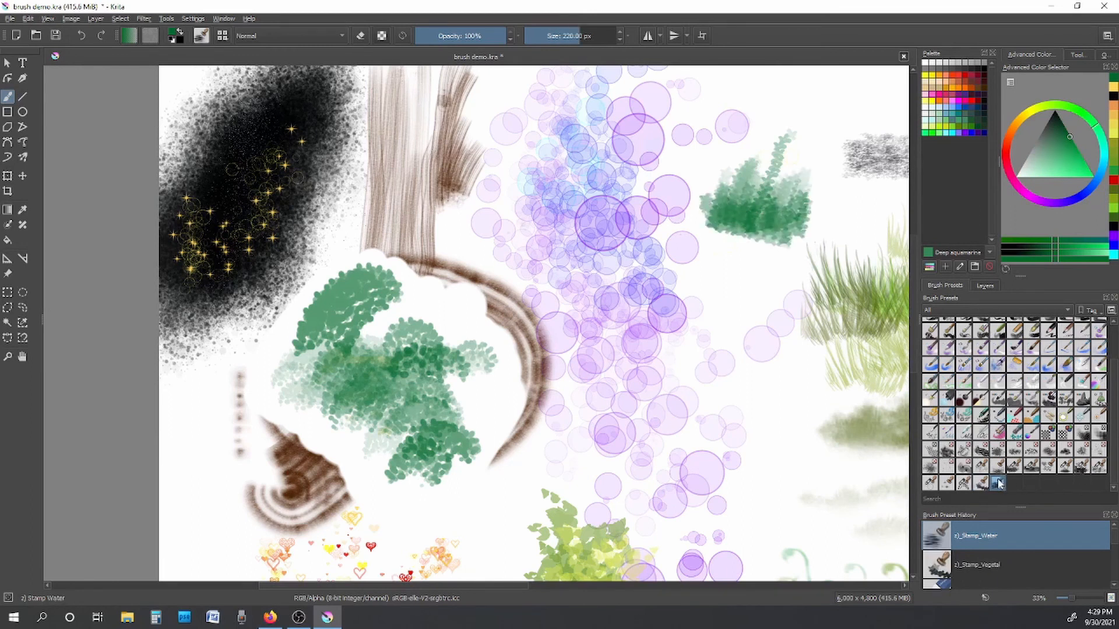
pyautogui.scroll(-3, 915, 271)
pyautogui.scroll(-5, 916, 273)
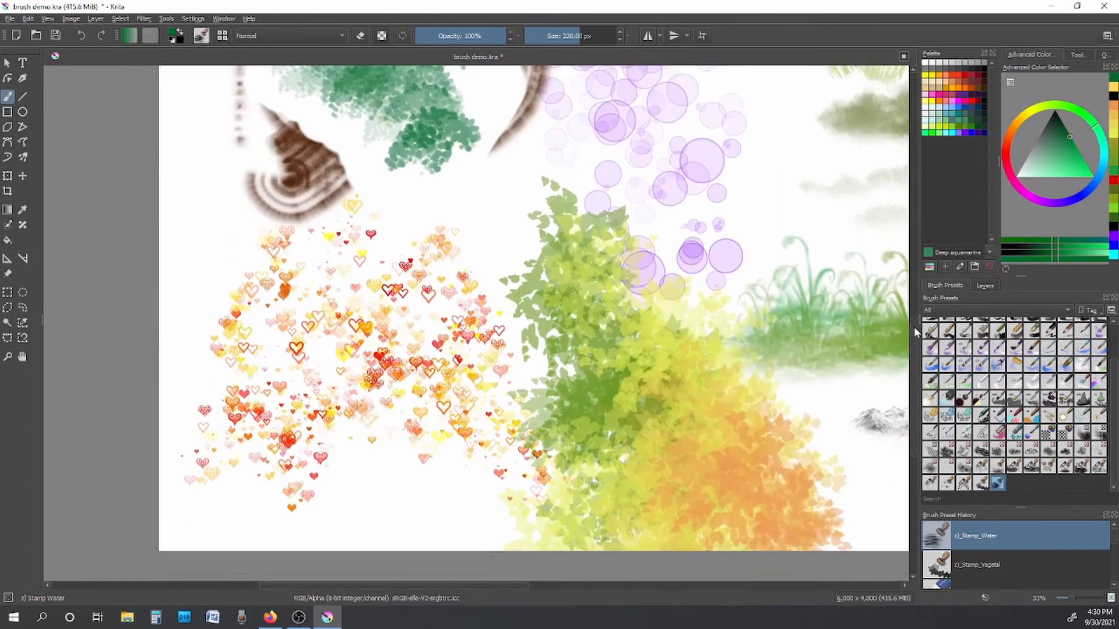
pyautogui.moveTo(525, 585); pyautogui.dragTo(640, 601)
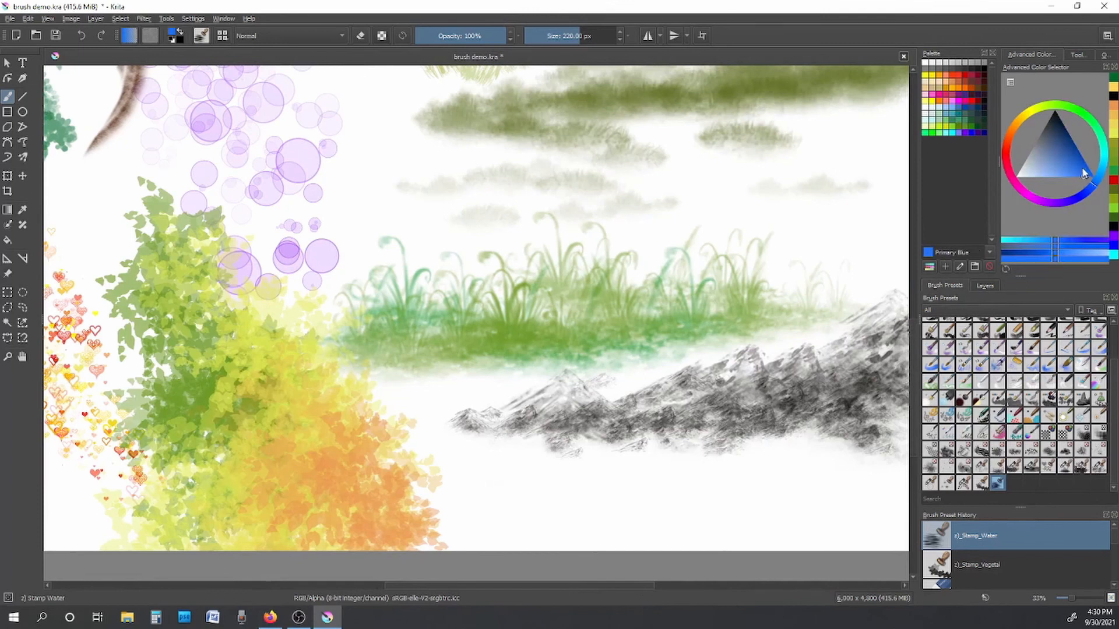
pyautogui.moveTo(1083, 173); pyautogui.dragTo(1070, 141)
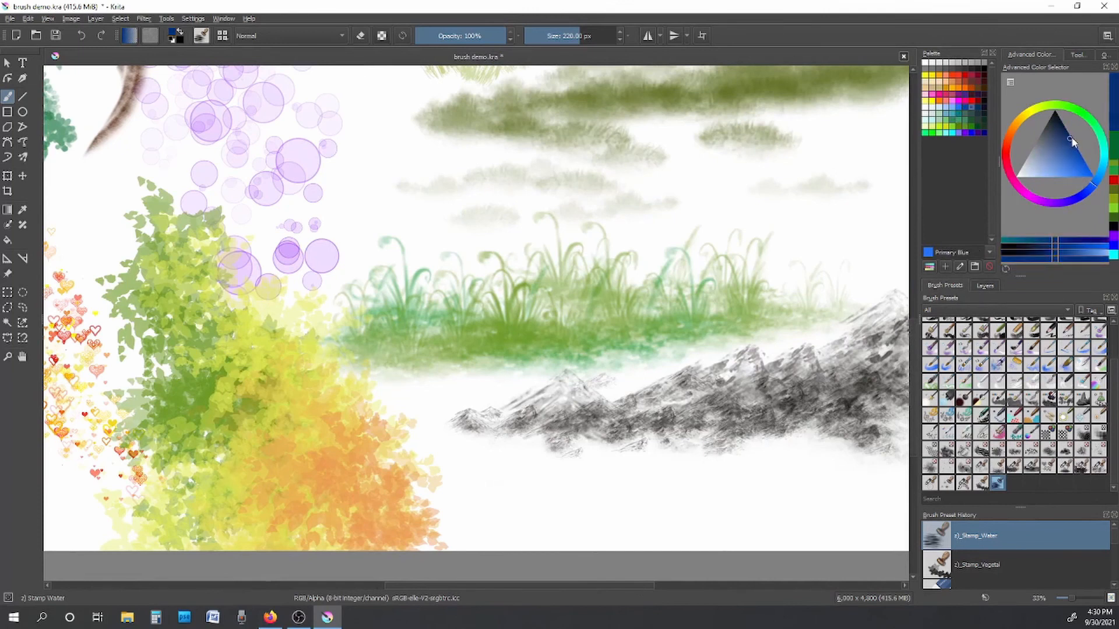
pyautogui.moveTo(1099, 186)
pyautogui.mouseDown()
pyautogui.moveTo(1111, 158)
pyautogui.moveTo(1065, 133)
pyautogui.mouseUp()
pyautogui.moveTo(737, 522)
pyautogui.mouseDown()
pyautogui.moveTo(679, 524)
pyautogui.moveTo(831, 519)
pyautogui.mouseUp()
pyautogui.moveTo(657, 517); pyautogui.dragTo(643, 507)
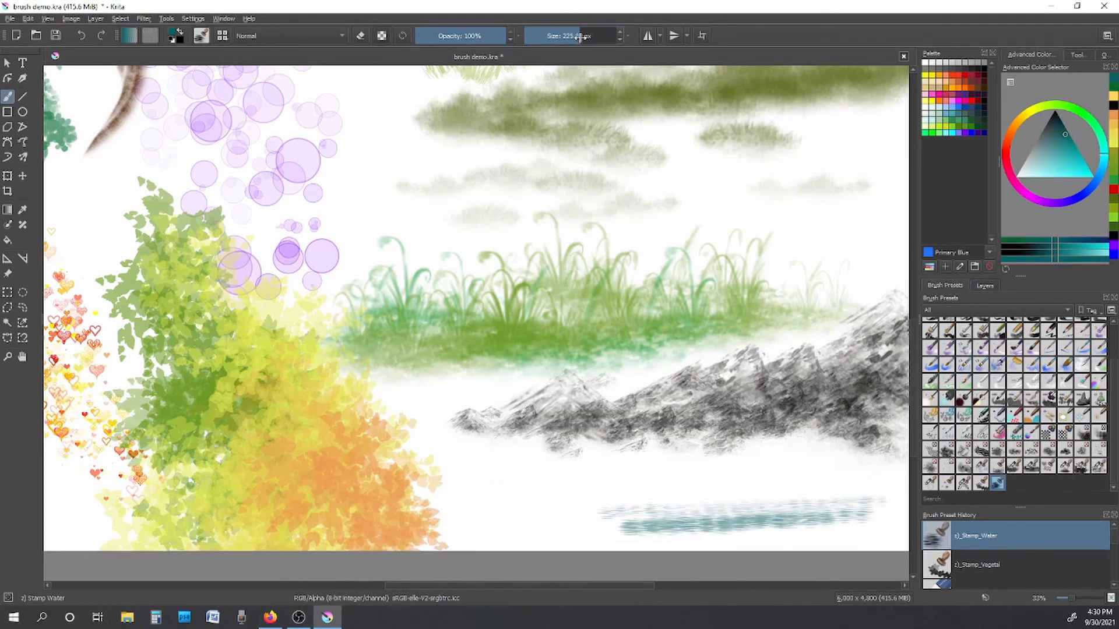
pyautogui.moveTo(779, 515)
pyautogui.mouseDown()
pyautogui.moveTo(870, 518)
pyautogui.moveTo(539, 526)
pyautogui.moveTo(621, 506)
pyautogui.moveTo(829, 499)
pyautogui.moveTo(867, 502)
pyautogui.moveTo(817, 525)
pyautogui.moveTo(867, 532)
pyautogui.moveTo(670, 539)
pyautogui.moveTo(601, 525)
pyautogui.moveTo(607, 499)
pyautogui.moveTo(547, 503)
pyautogui.moveTo(673, 507)
pyautogui.moveTo(820, 535)
pyautogui.moveTo(891, 532)
pyautogui.moveTo(798, 549)
pyautogui.moveTo(734, 533)
pyautogui.moveTo(617, 544)
pyautogui.moveTo(563, 536)
pyautogui.moveTo(528, 511)
pyautogui.moveTo(462, 519)
pyautogui.moveTo(573, 528)
pyautogui.moveTo(604, 543)
pyautogui.moveTo(711, 506)
pyautogui.moveTo(746, 530)
pyautogui.moveTo(870, 503)
pyautogui.moveTo(871, 539)
pyautogui.mouseUp()
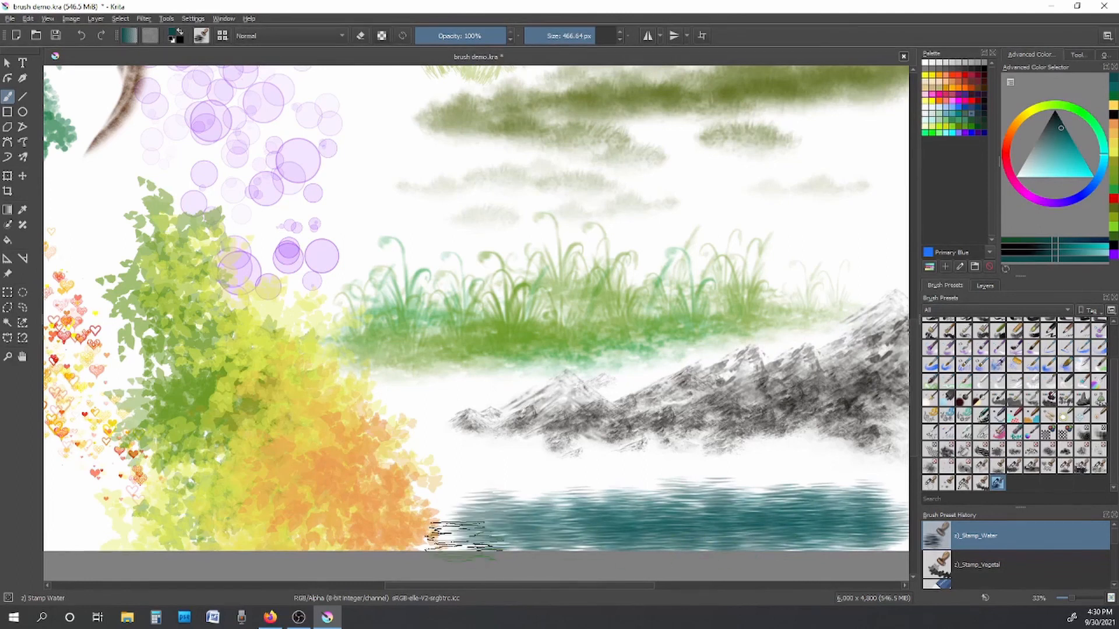
# Step: Paint a glowing highlight into the water band with medium teal and bright cyan at a brush size of about 212 px
pyautogui.moveTo(1069, 131); pyautogui.dragTo(1075, 150)
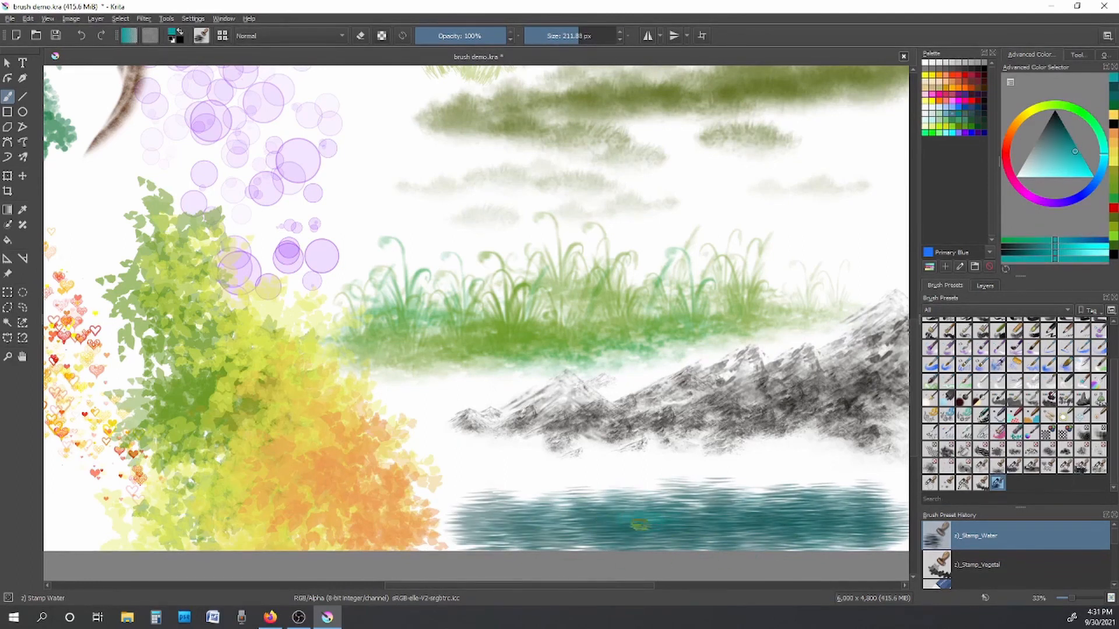
pyautogui.moveTo(633, 508); pyautogui.dragTo(599, 500)
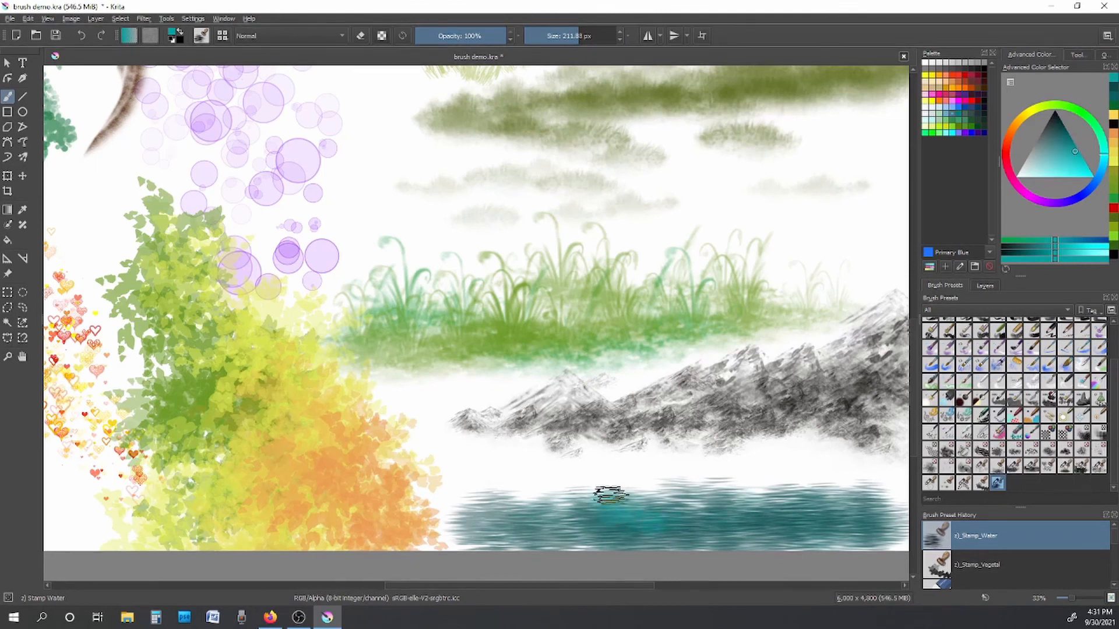
pyautogui.click(1064, 170)
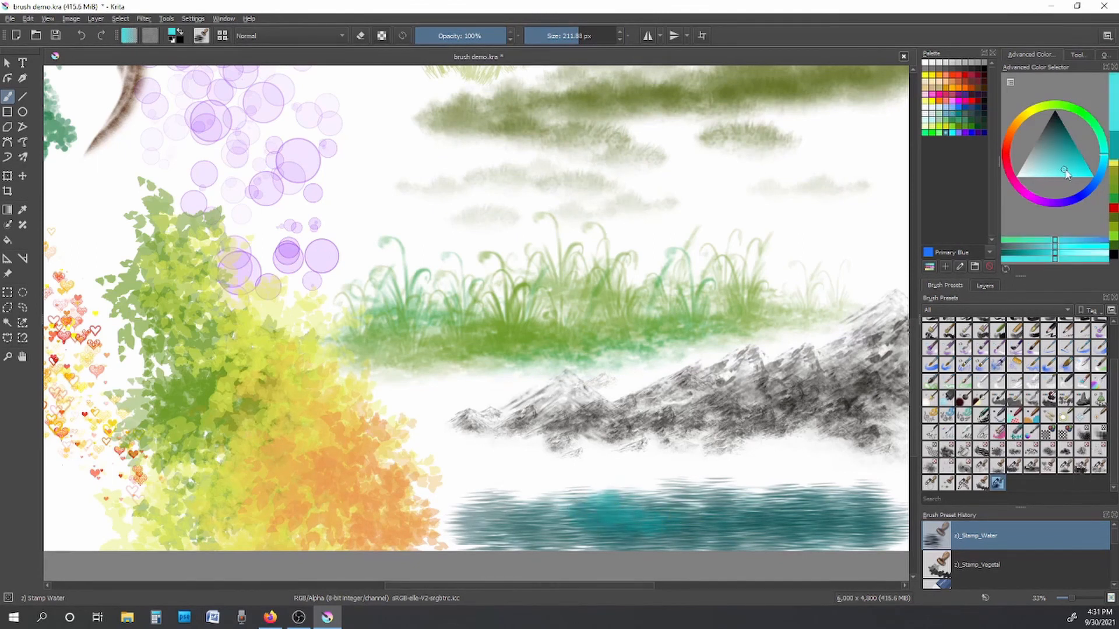
pyautogui.moveTo(637, 512)
pyautogui.mouseDown()
pyautogui.moveTo(571, 492)
pyautogui.moveTo(642, 503)
pyautogui.mouseUp()
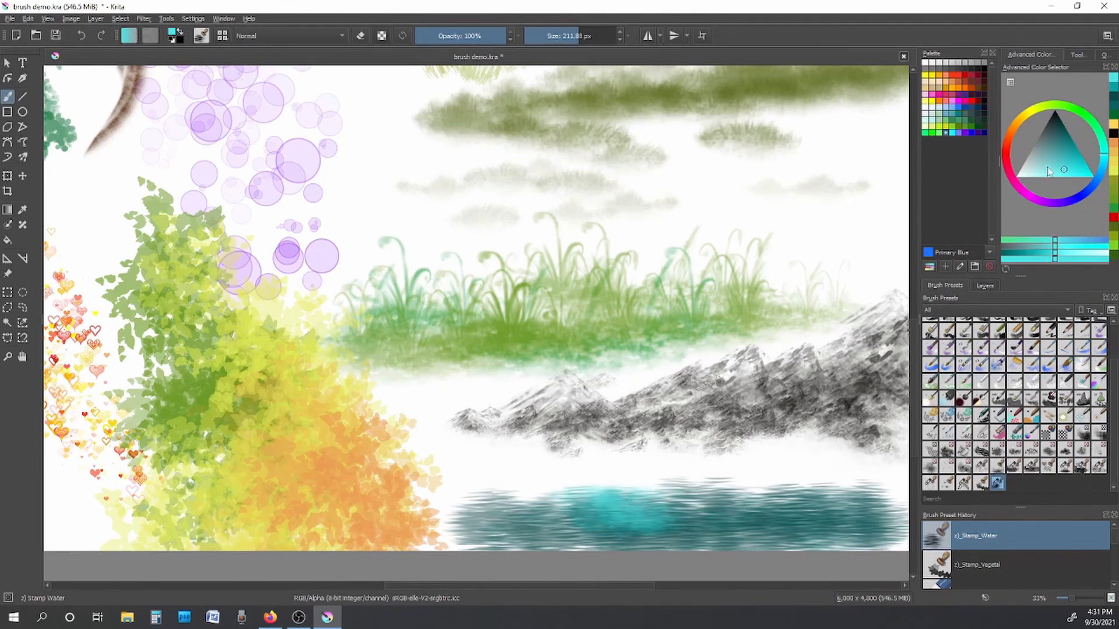
# Step: Lighten the water highlight's center with strokes in pale cyan, very light cyan and near-white
pyautogui.click(1045, 173)
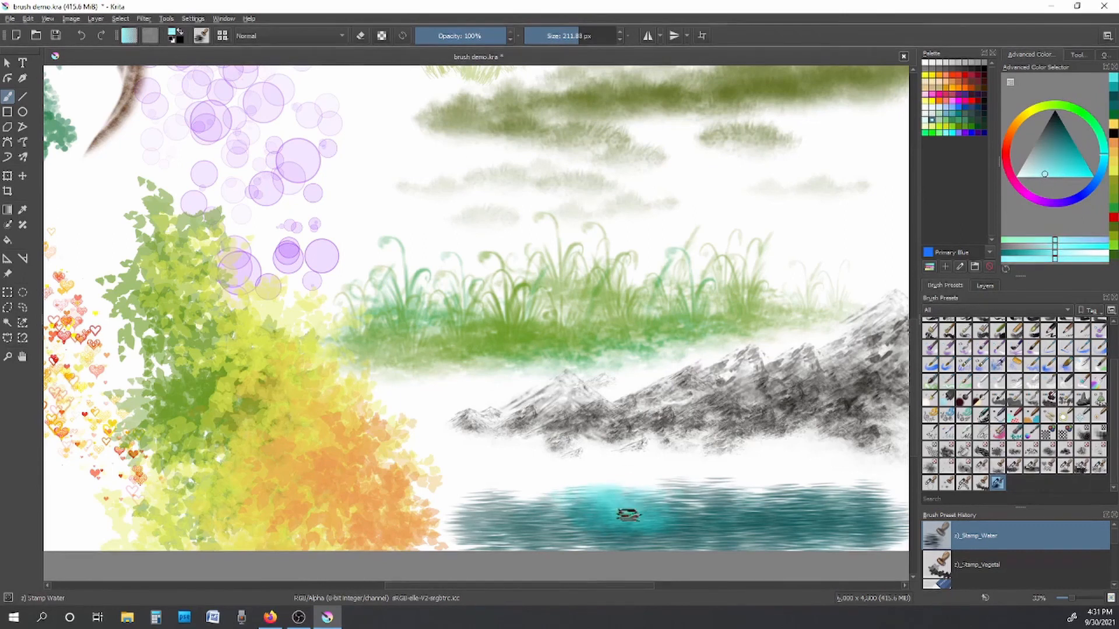
pyautogui.moveTo(628, 514)
pyautogui.mouseDown()
pyautogui.moveTo(652, 520)
pyautogui.moveTo(546, 490)
pyautogui.moveTo(597, 487)
pyautogui.moveTo(633, 514)
pyautogui.moveTo(695, 509)
pyautogui.mouseUp()
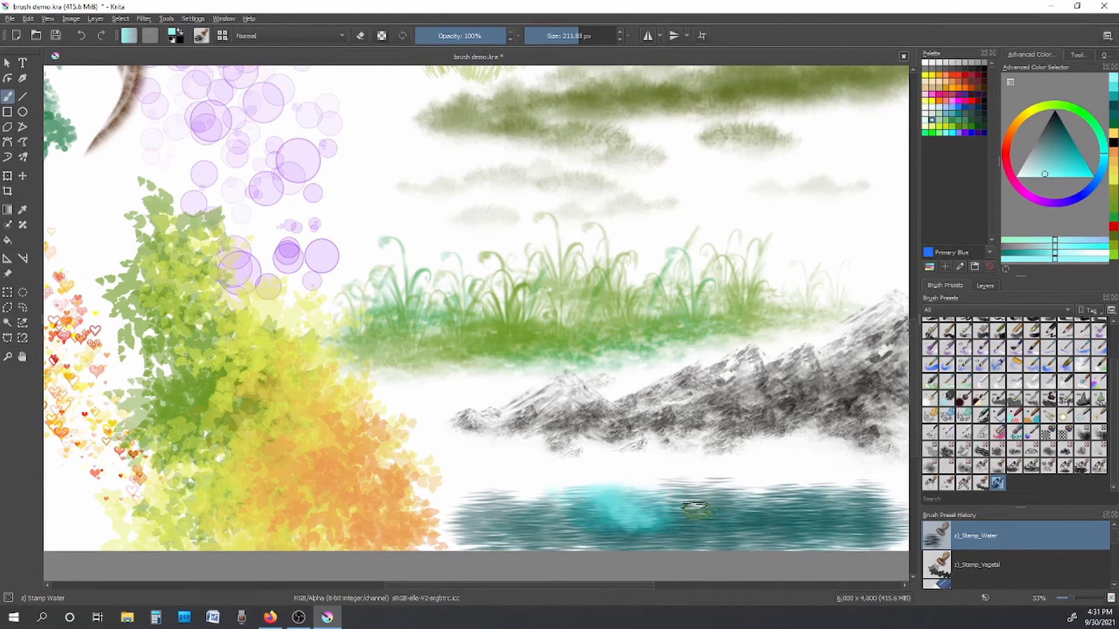
pyautogui.click(1026, 168)
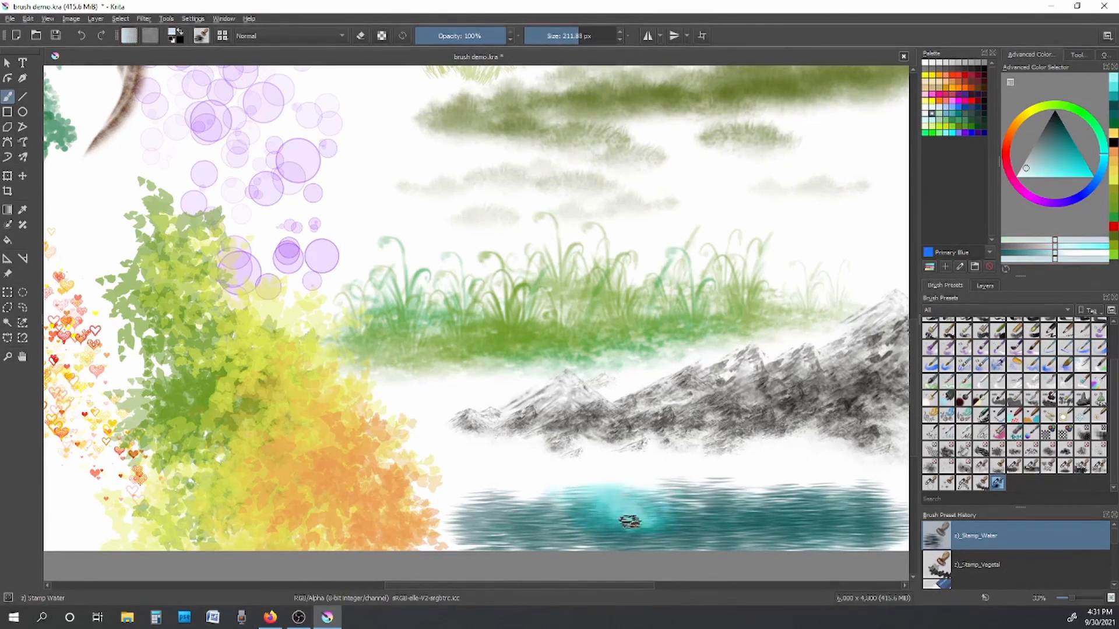
pyautogui.moveTo(630, 490)
pyautogui.mouseDown()
pyautogui.moveTo(561, 491)
pyautogui.moveTo(627, 495)
pyautogui.mouseUp()
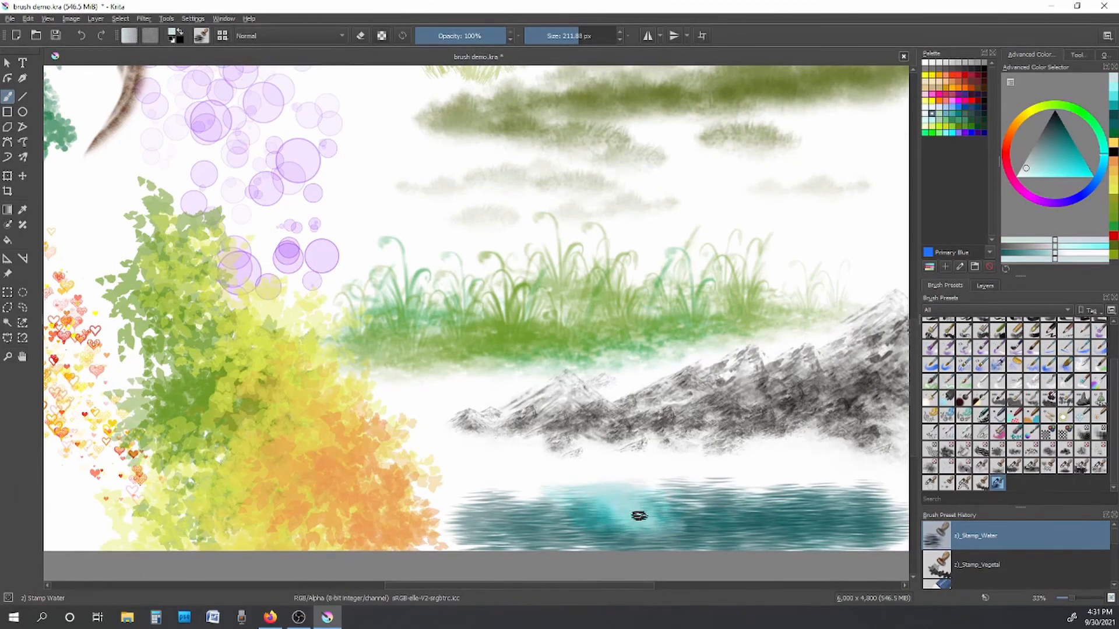
pyautogui.click(1018, 174)
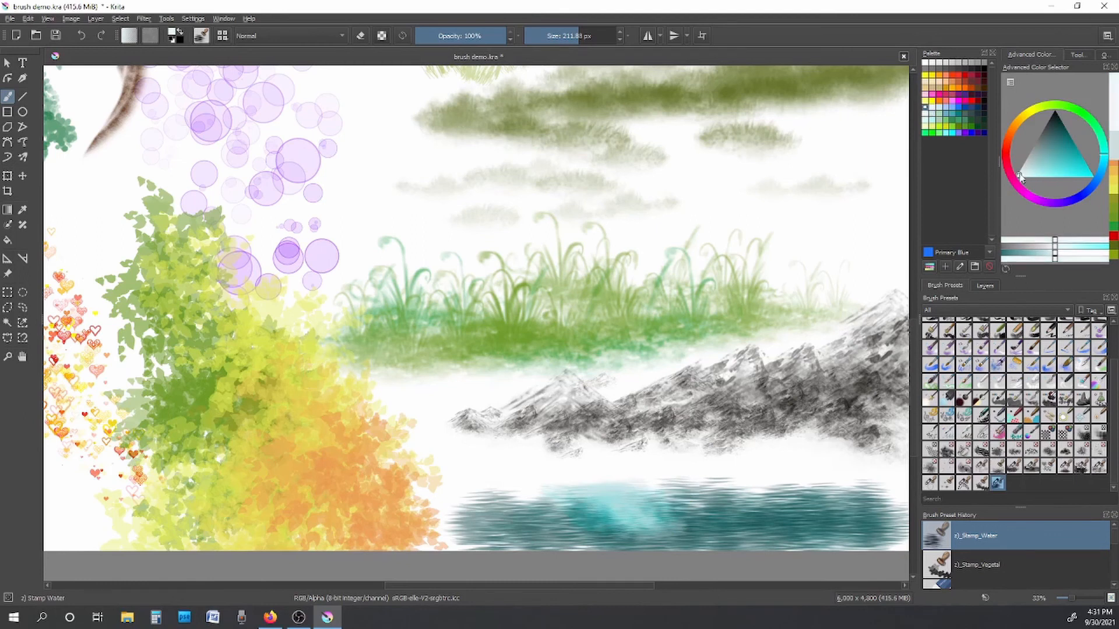
pyautogui.moveTo(619, 516); pyautogui.dragTo(702, 525)
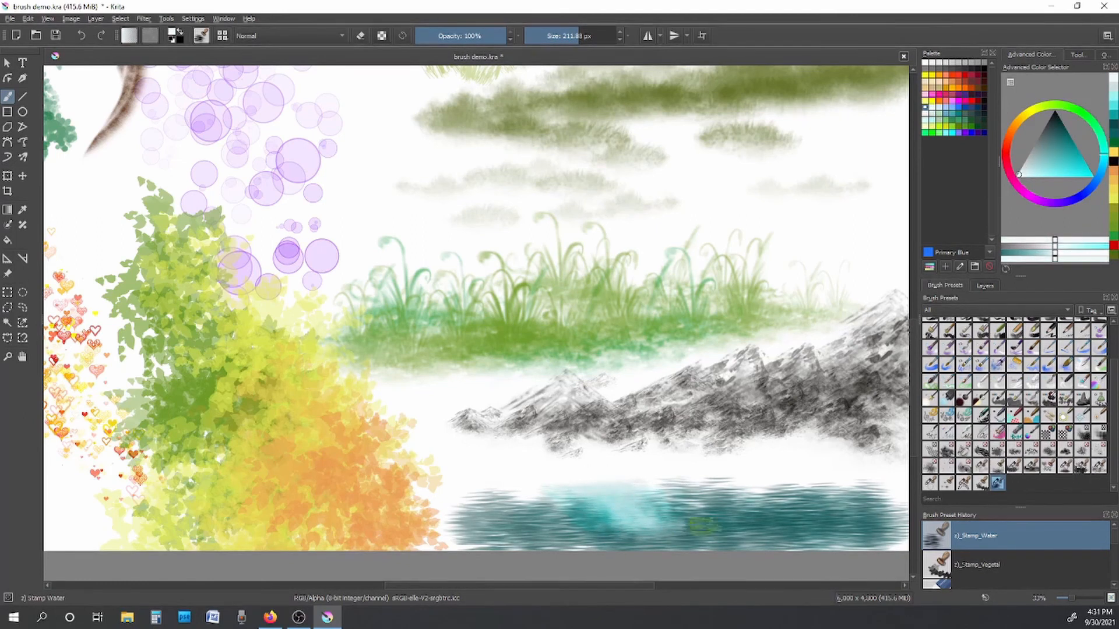
# Step: Add Chlorophyll green and dark green reflections across the water with the brush enlarged to about 502 px
pyautogui.moveTo(578, 36); pyautogui.dragTo(597, 36)
pyautogui.moveTo(625, 521)
pyautogui.mouseDown()
pyautogui.moveTo(586, 513)
pyautogui.moveTo(629, 530)
pyautogui.moveTo(599, 517)
pyautogui.moveTo(749, 472)
pyautogui.moveTo(562, 482)
pyautogui.moveTo(658, 496)
pyautogui.mouseUp()
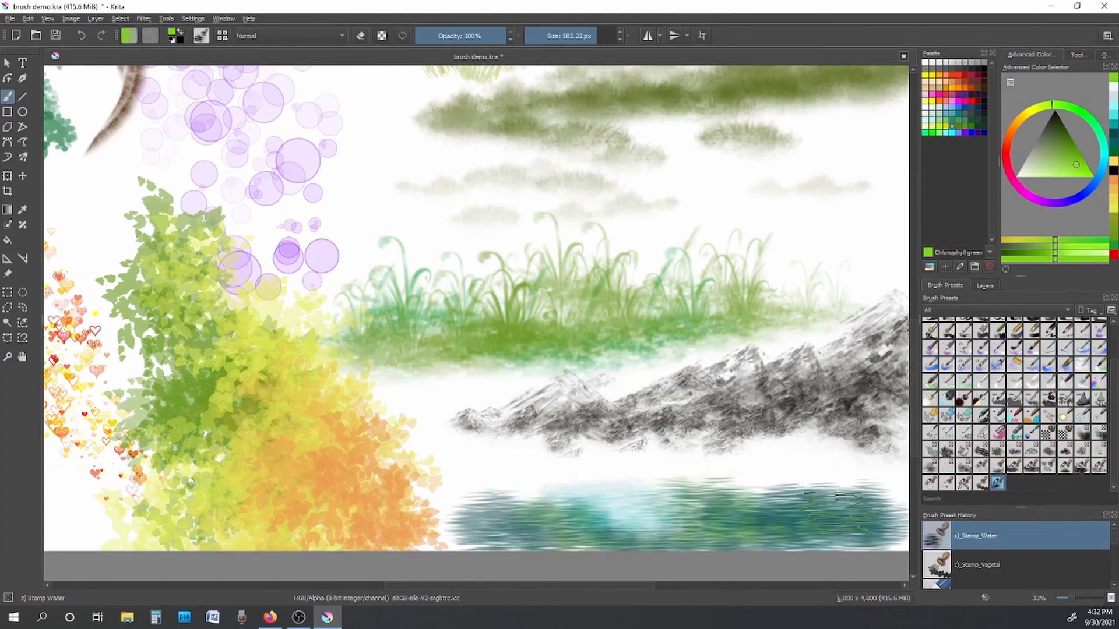
pyautogui.click(1061, 125)
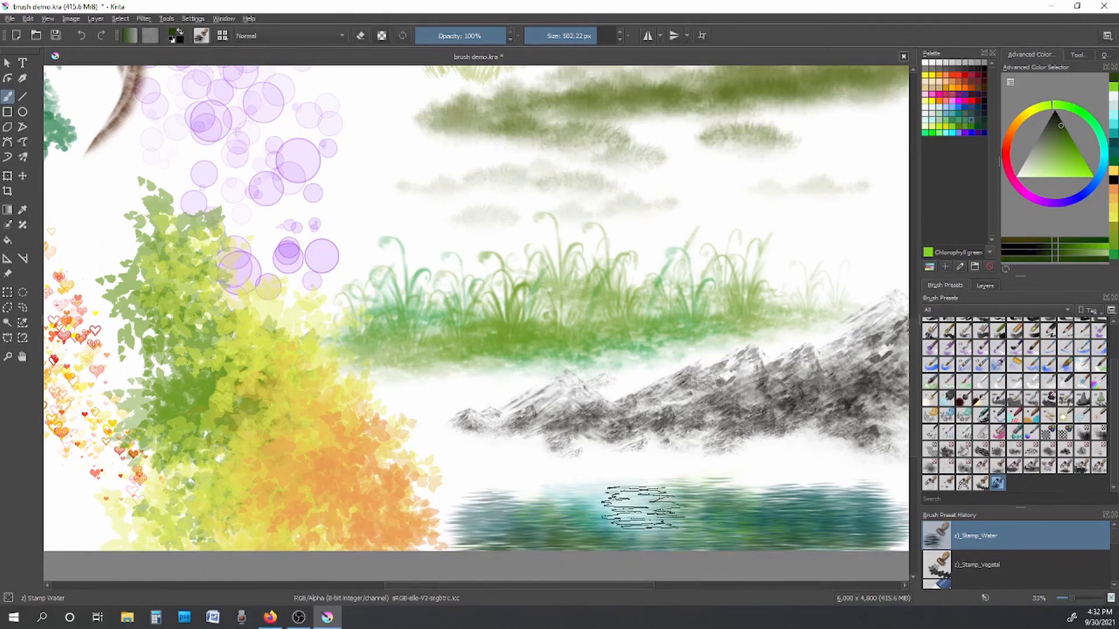
pyautogui.click(522, 496)
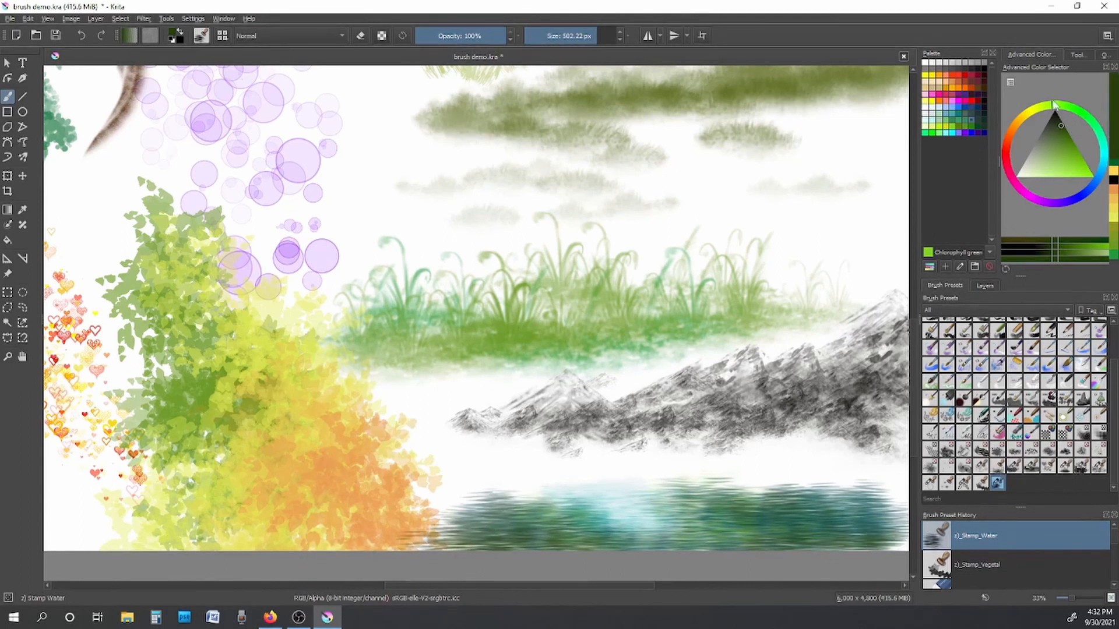
# Step: Deepen both ends of the water with very dark blue, and add slightly brighter navy strokes over them
pyautogui.click(1092, 193)
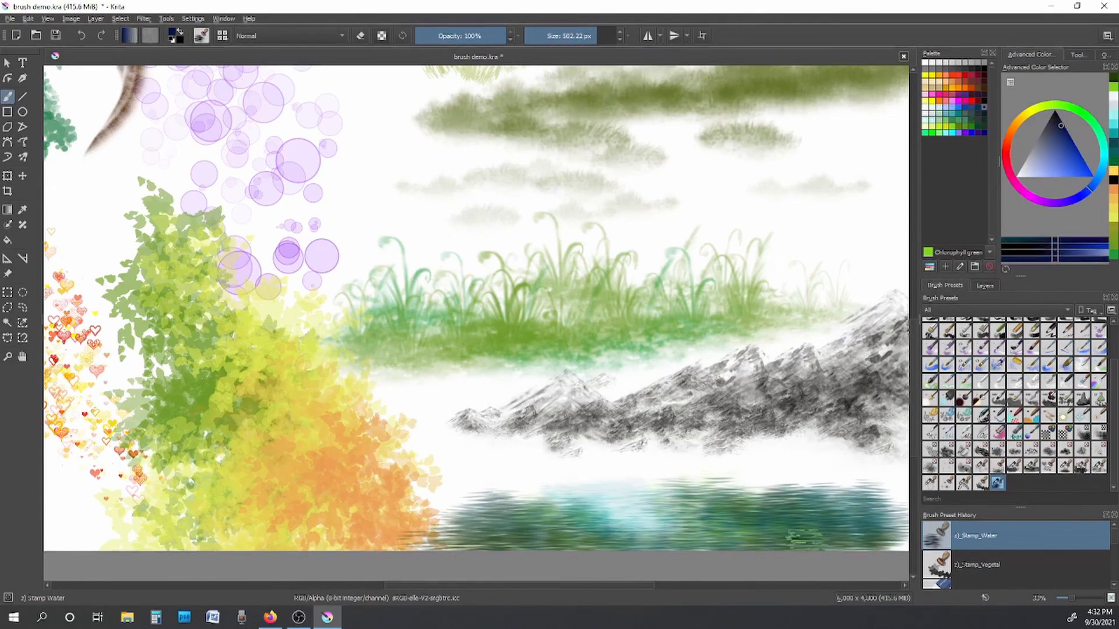
pyautogui.moveTo(757, 524)
pyautogui.mouseDown()
pyautogui.moveTo(872, 537)
pyautogui.moveTo(877, 491)
pyautogui.mouseUp()
pyautogui.moveTo(516, 541)
pyautogui.mouseDown()
pyautogui.moveTo(487, 539)
pyautogui.moveTo(496, 528)
pyautogui.moveTo(486, 539)
pyautogui.moveTo(552, 548)
pyautogui.moveTo(484, 533)
pyautogui.mouseUp()
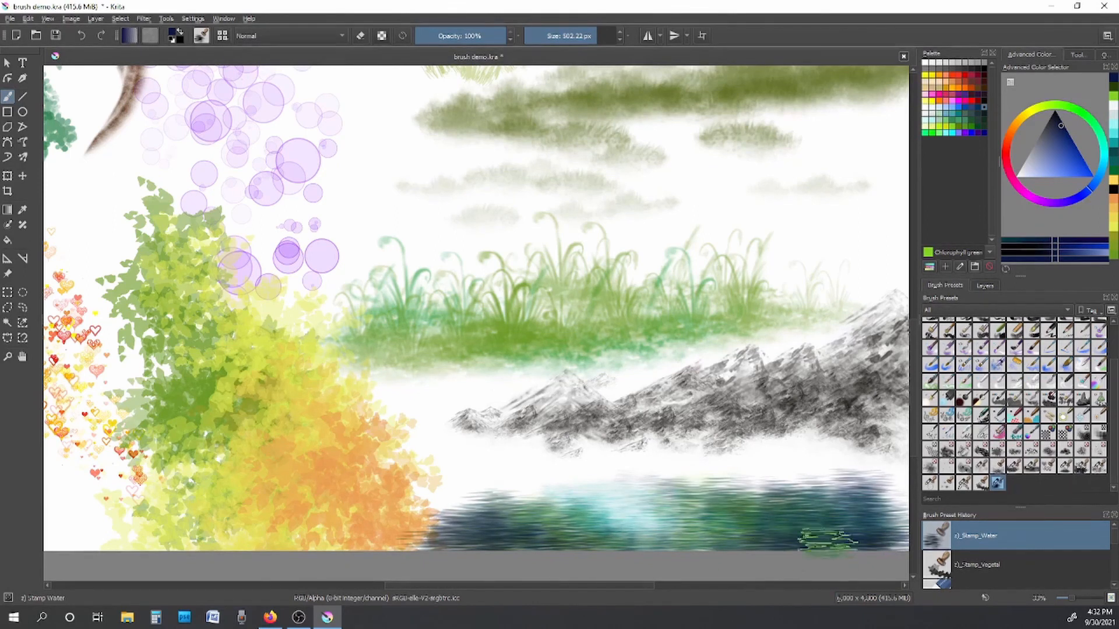
pyautogui.click(1070, 139)
pyautogui.moveTo(774, 546)
pyautogui.mouseDown()
pyautogui.moveTo(809, 512)
pyautogui.moveTo(732, 517)
pyautogui.mouseUp()
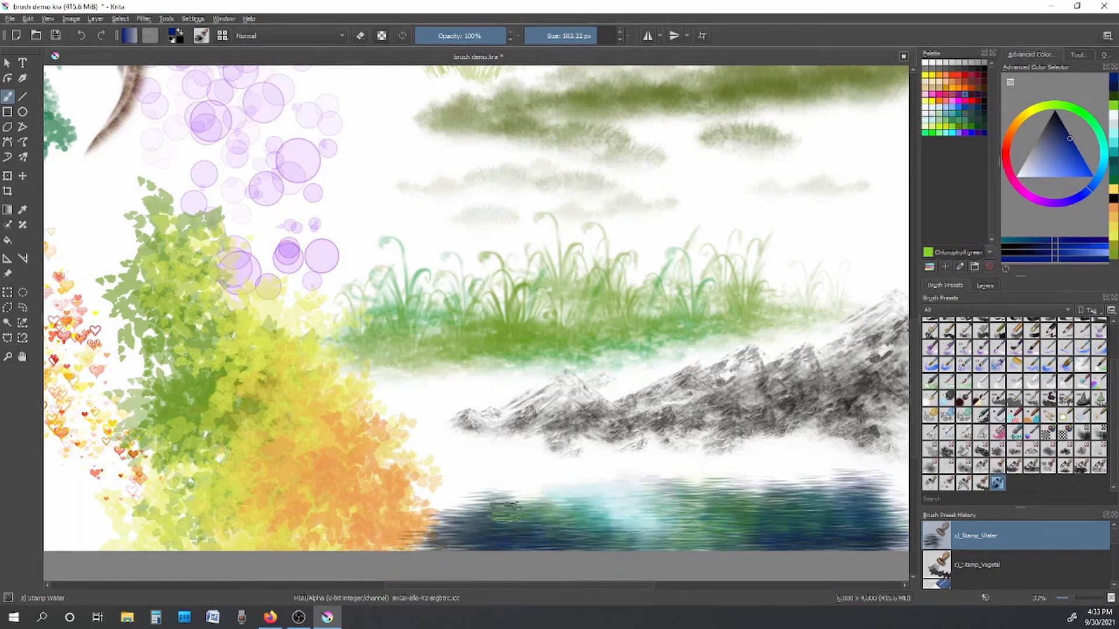
pyautogui.moveTo(542, 508); pyautogui.dragTo(579, 507)
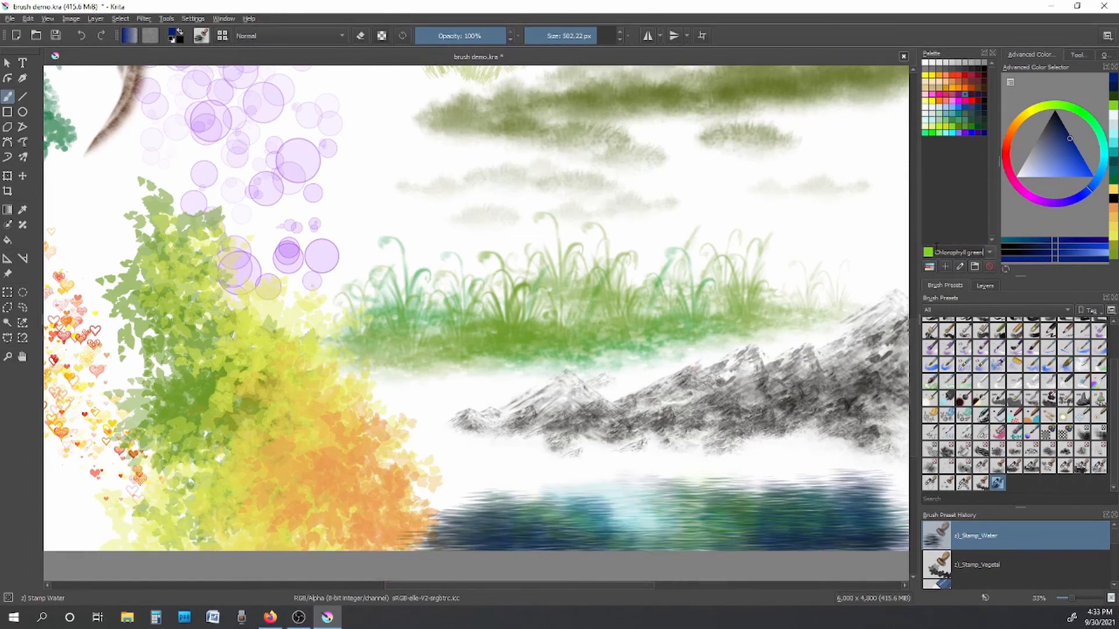
# Step: Brush deep green strokes over the water on both sides of the pale highlight, and show the whole canvas
pyautogui.click(1097, 133)
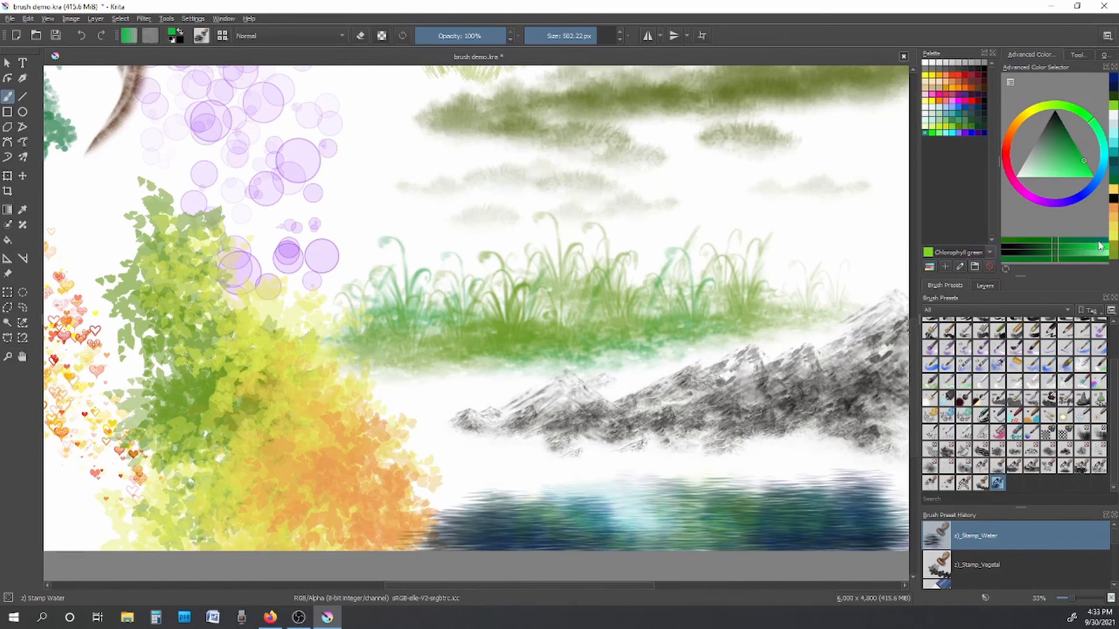
pyautogui.click(22, 210)
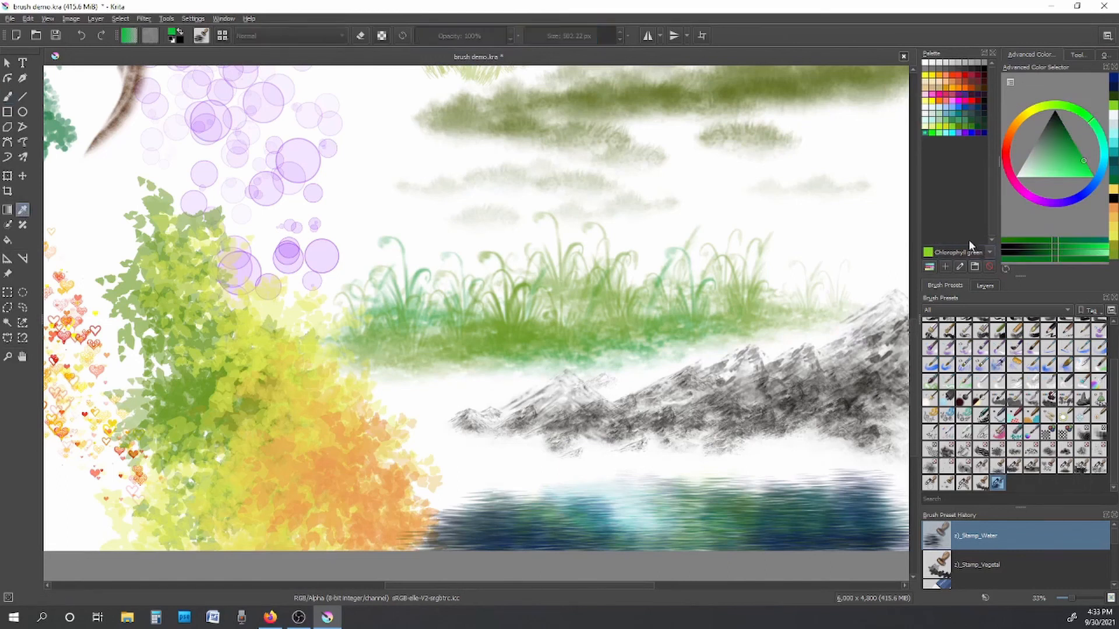
pyautogui.click(7, 96)
pyautogui.moveTo(563, 532)
pyautogui.mouseDown()
pyautogui.moveTo(611, 534)
pyautogui.moveTo(549, 532)
pyautogui.moveTo(523, 520)
pyautogui.mouseUp()
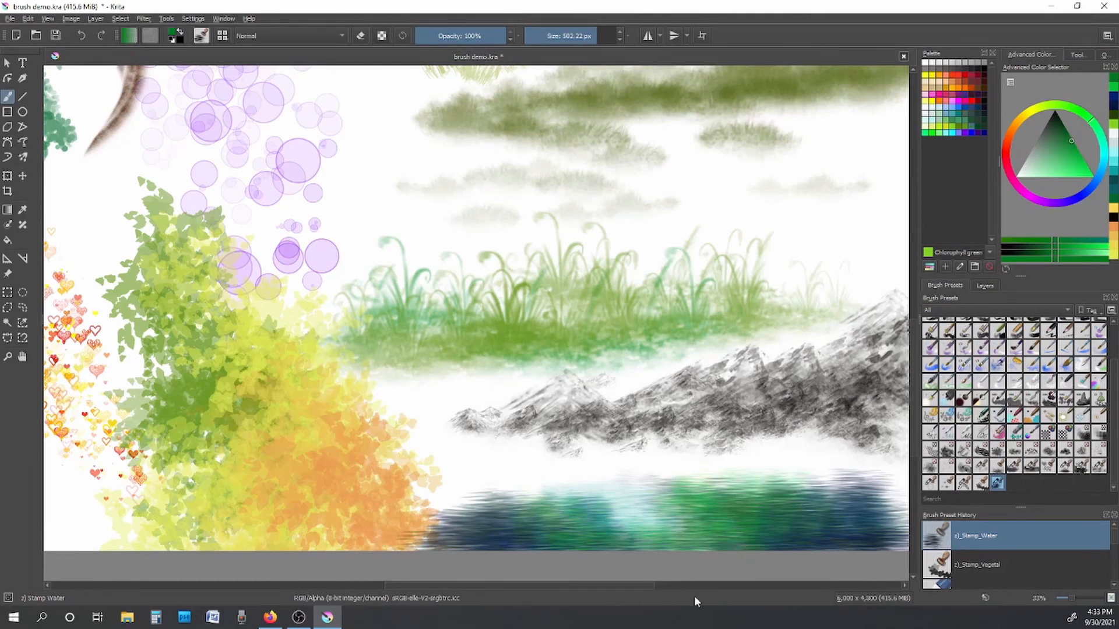
pyautogui.scroll(-4, 689, 373)
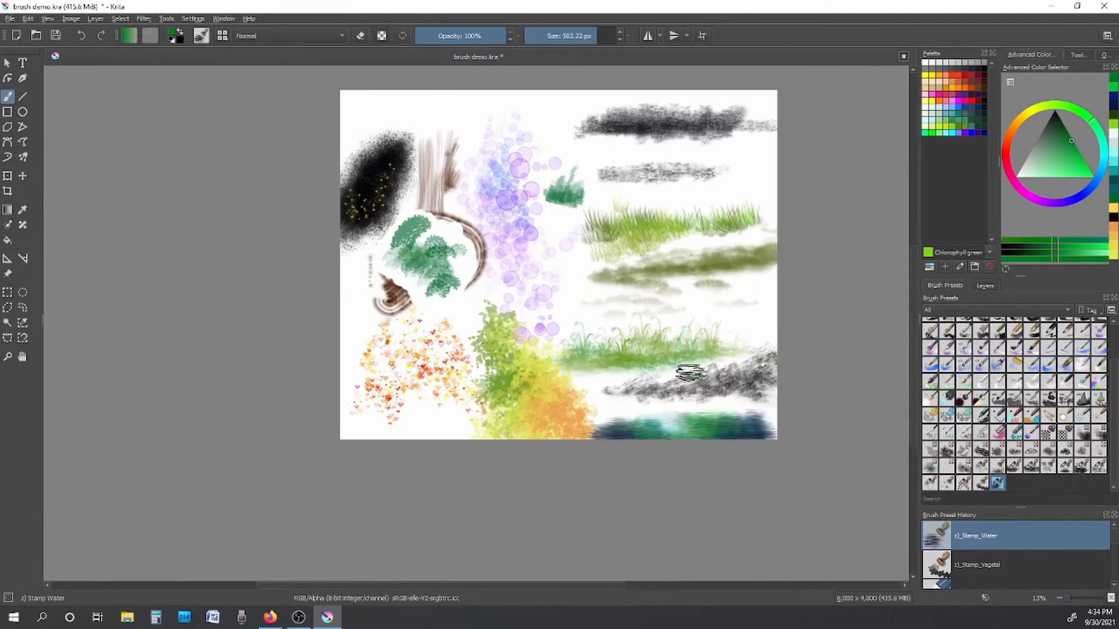